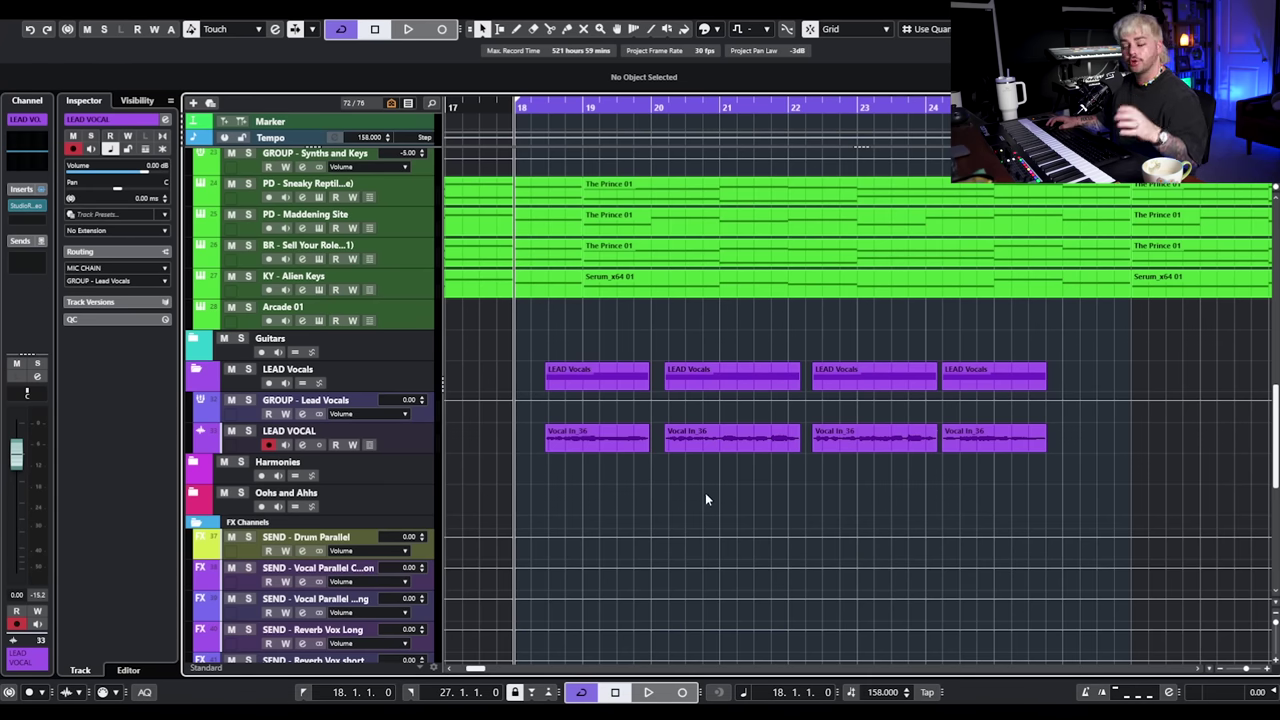
Play the looped section, soloing the LEAD VOCAL track partway through, and clear the solo after stopping playback.
key(space)
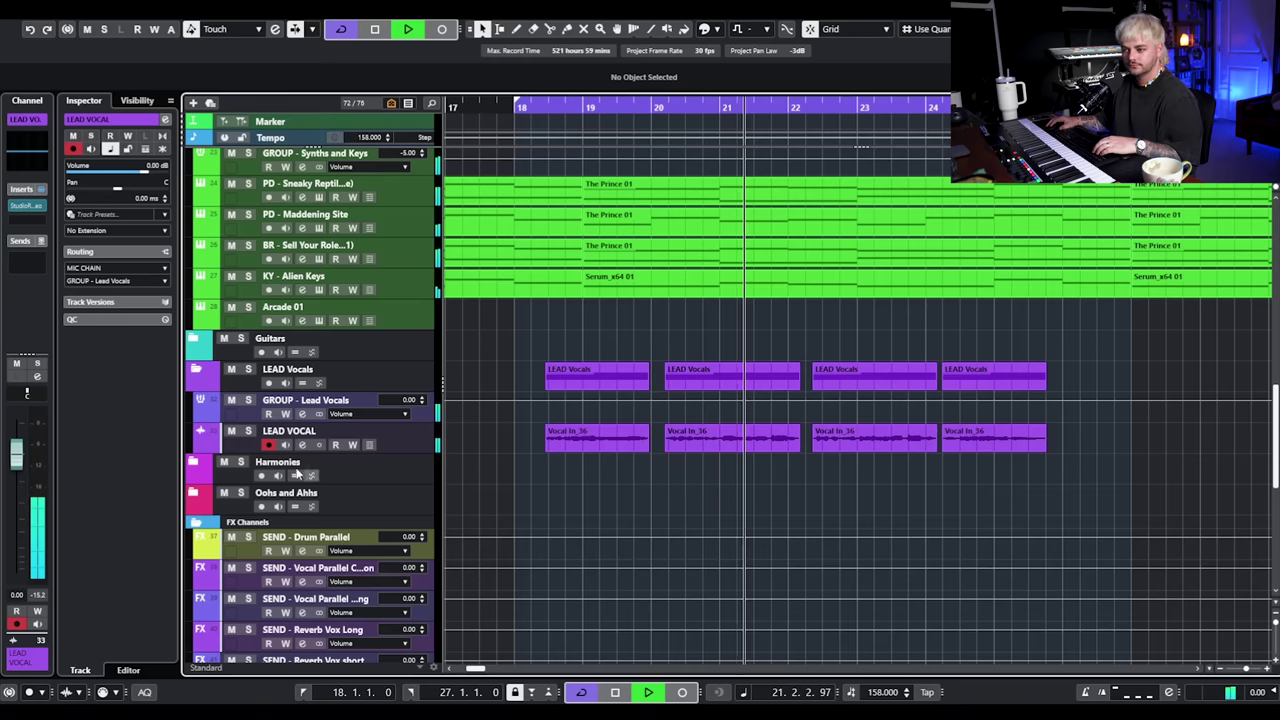
click(248, 431)
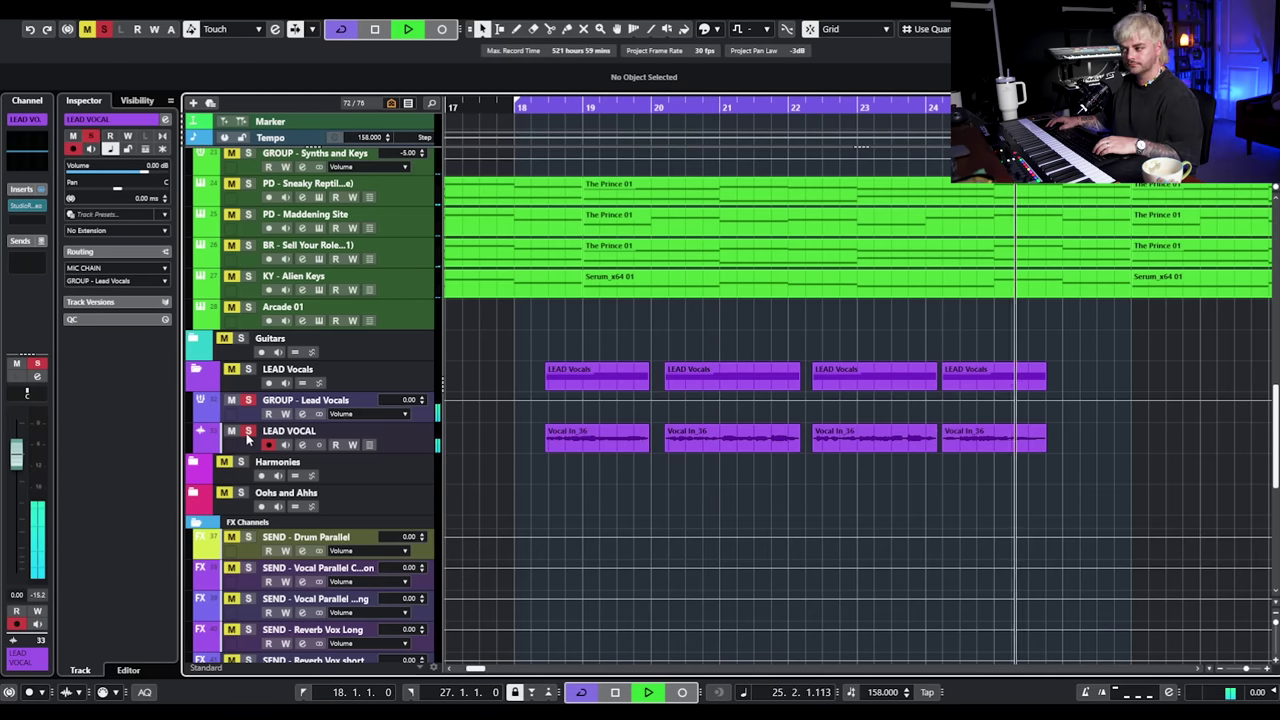
key(space)
click(248, 431)
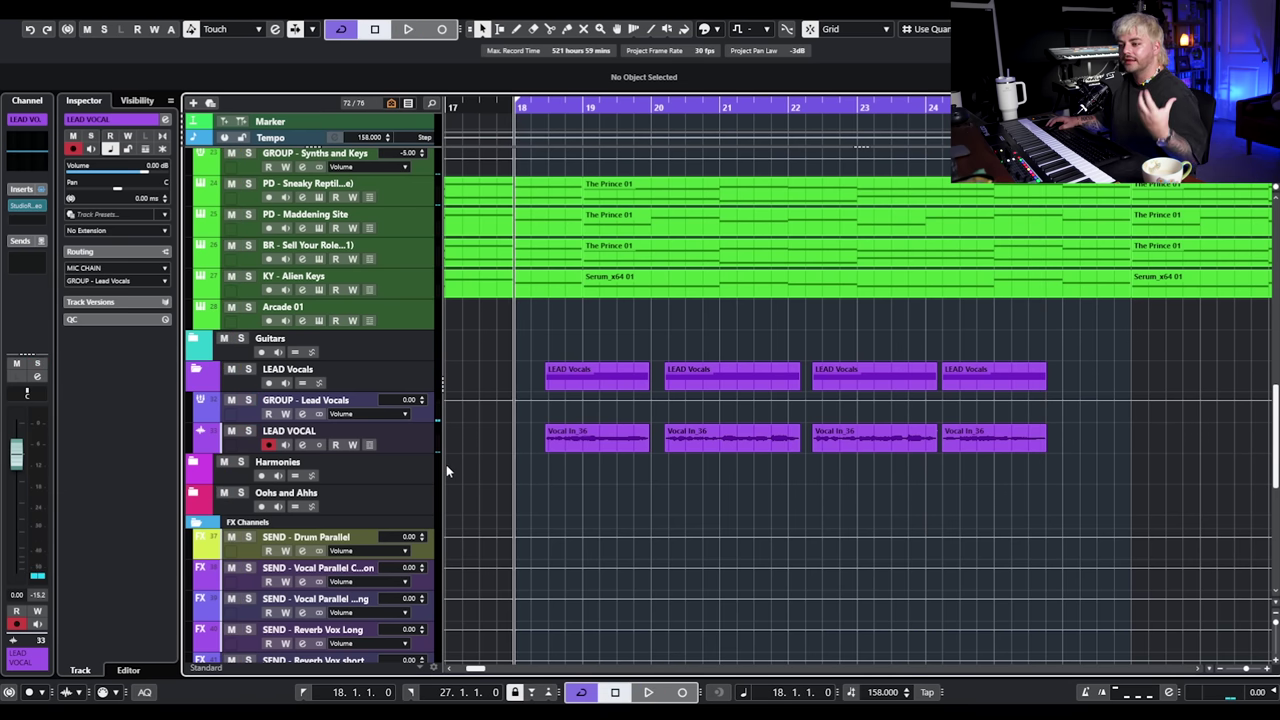
Open the StudioRack insert on the LEAD VOCAL channel, close its channel settings and place the rack window over the arrangement.
click(302, 444)
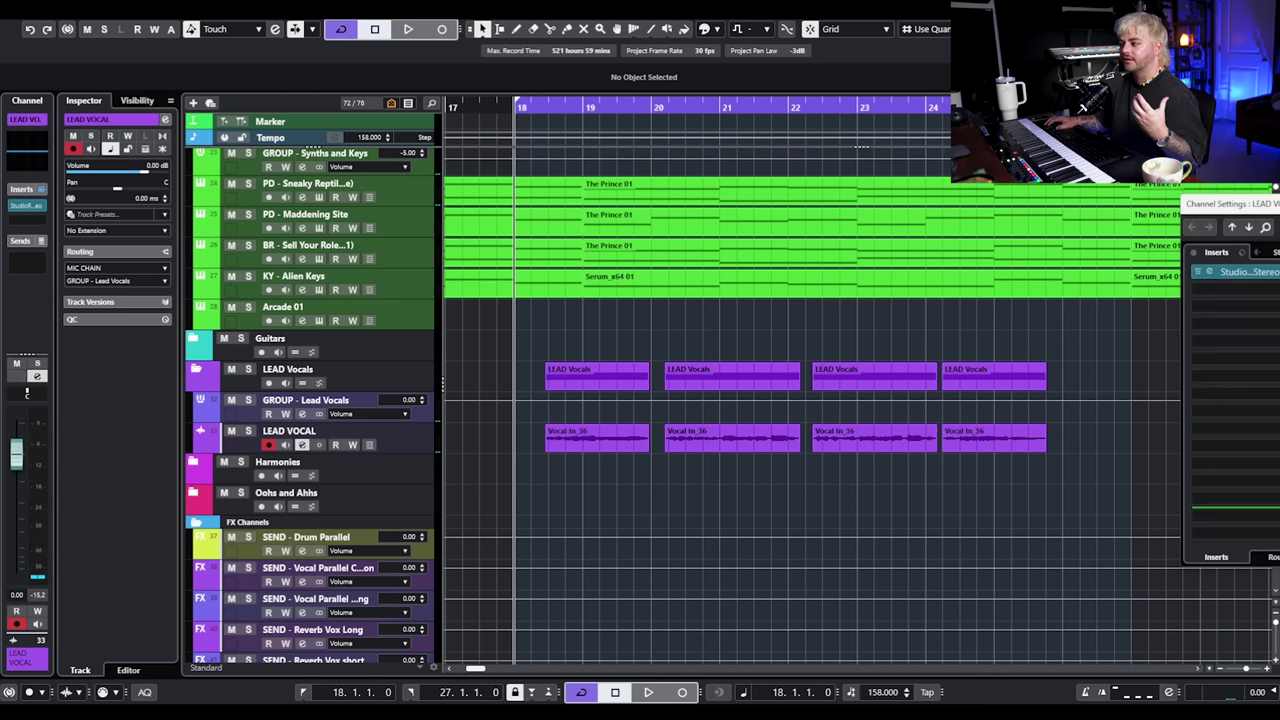
drag(1276, 204, 534, 215)
click(497, 283)
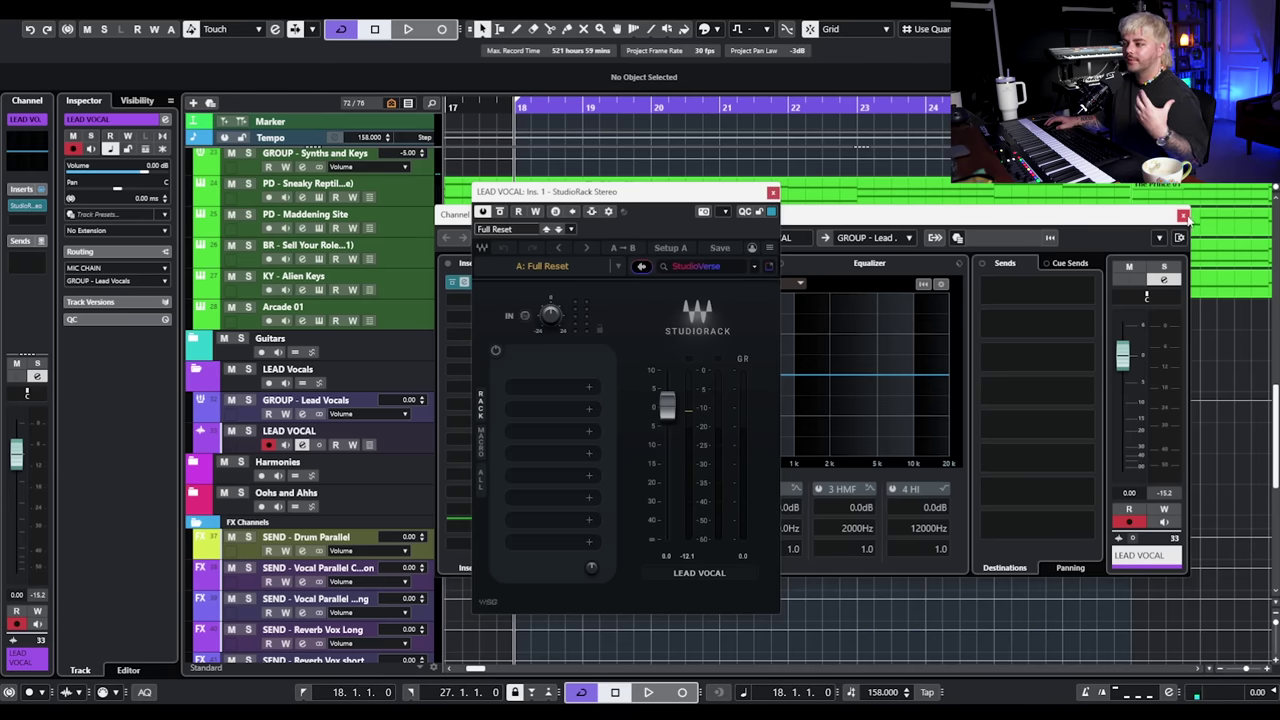
click(1183, 215)
drag(683, 201, 753, 184)
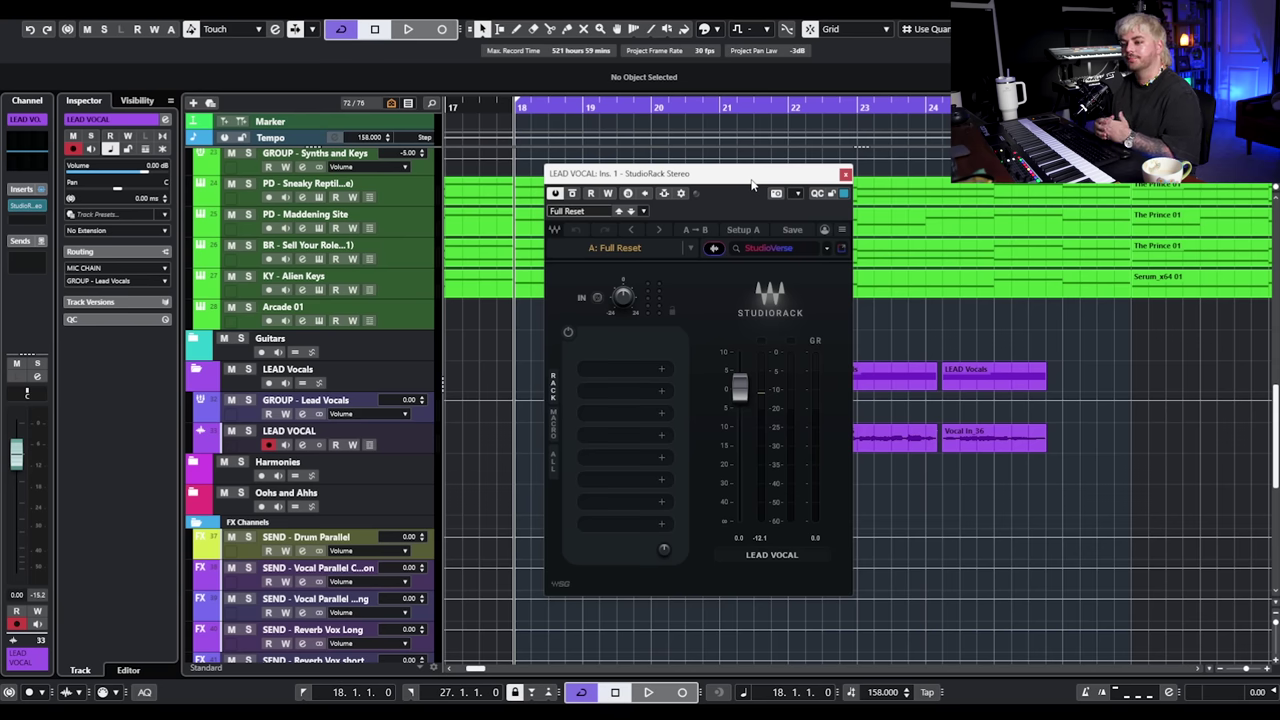
Load Waves Tune Real-Time into the first StudioRack slot and position its window over the project.
click(624, 371)
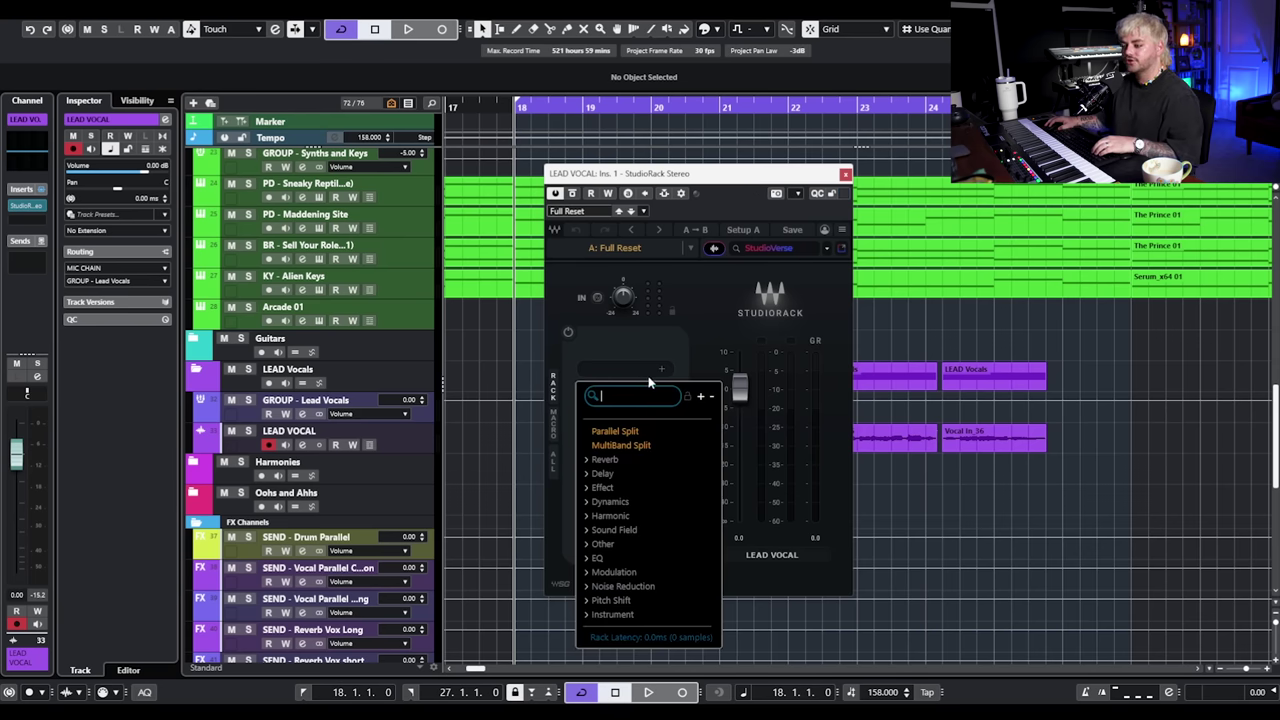
text(tune)
click(643, 435)
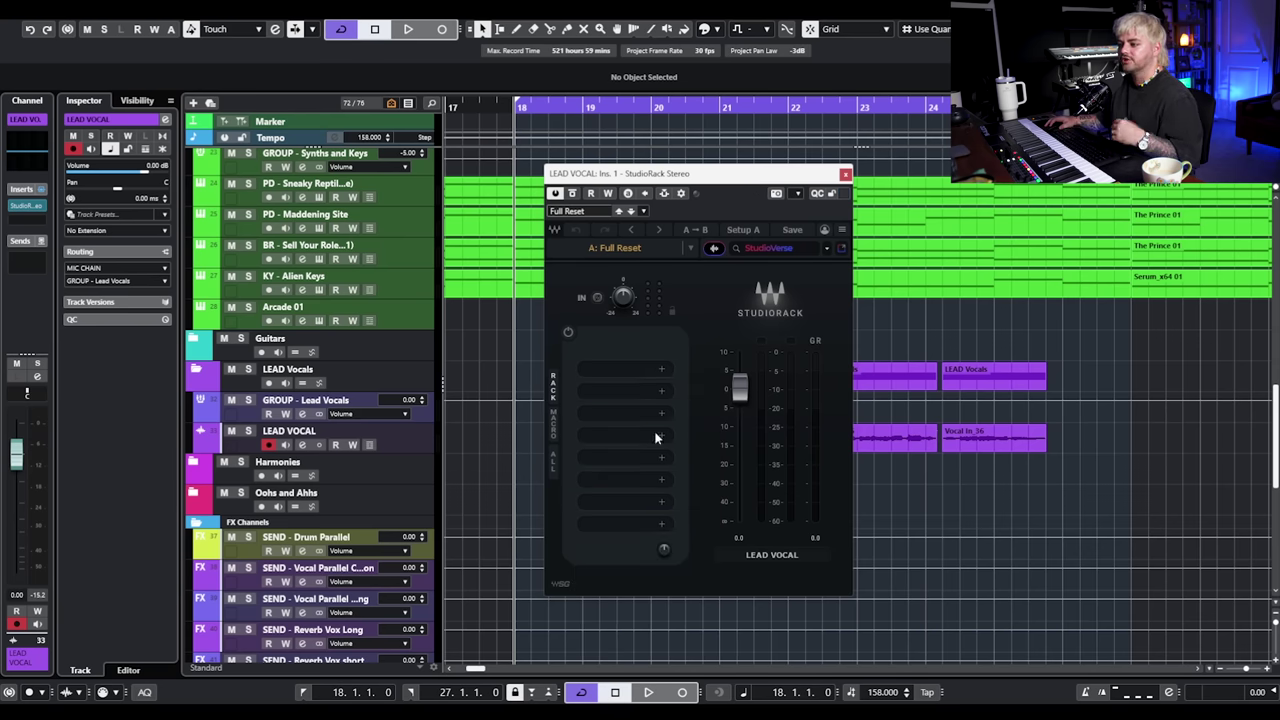
drag(1257, 200, 790, 188)
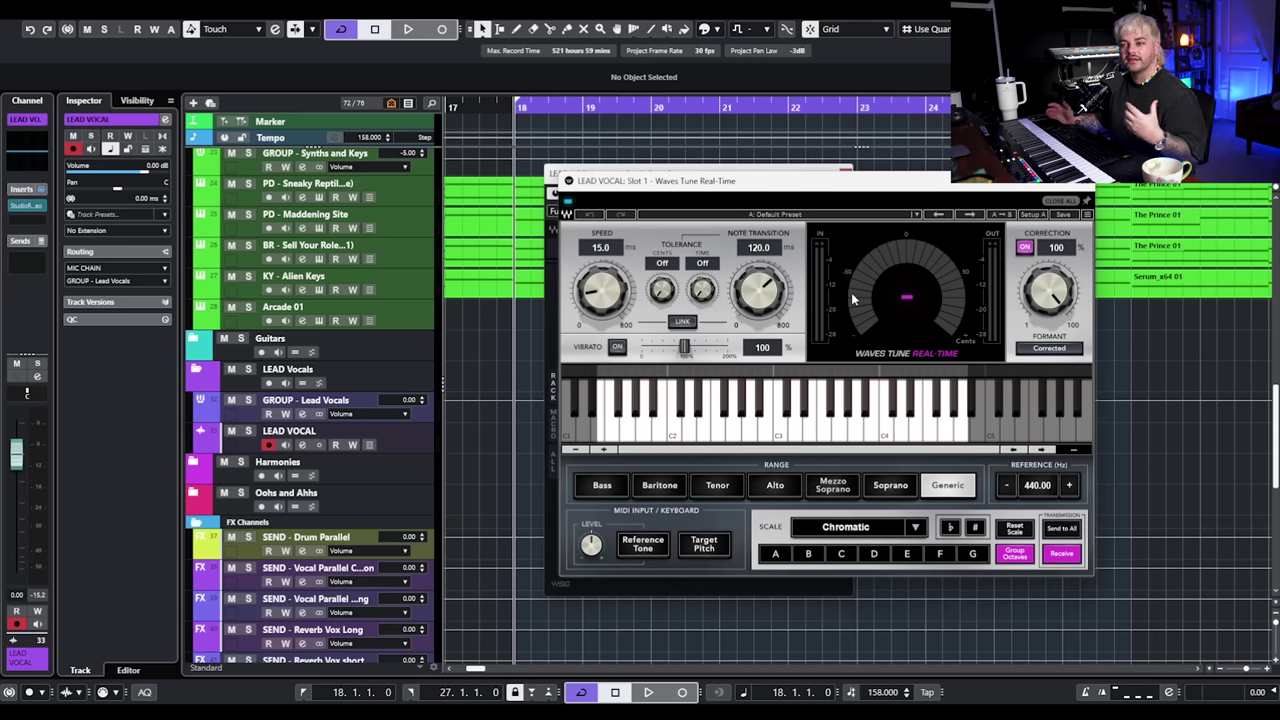
Set the pitch correction Speed to about 11.1 ms and Note Transition to about 31.7 ms.
drag(768, 288, 762, 276)
drag(600, 288, 600, 290)
drag(766, 288, 770, 293)
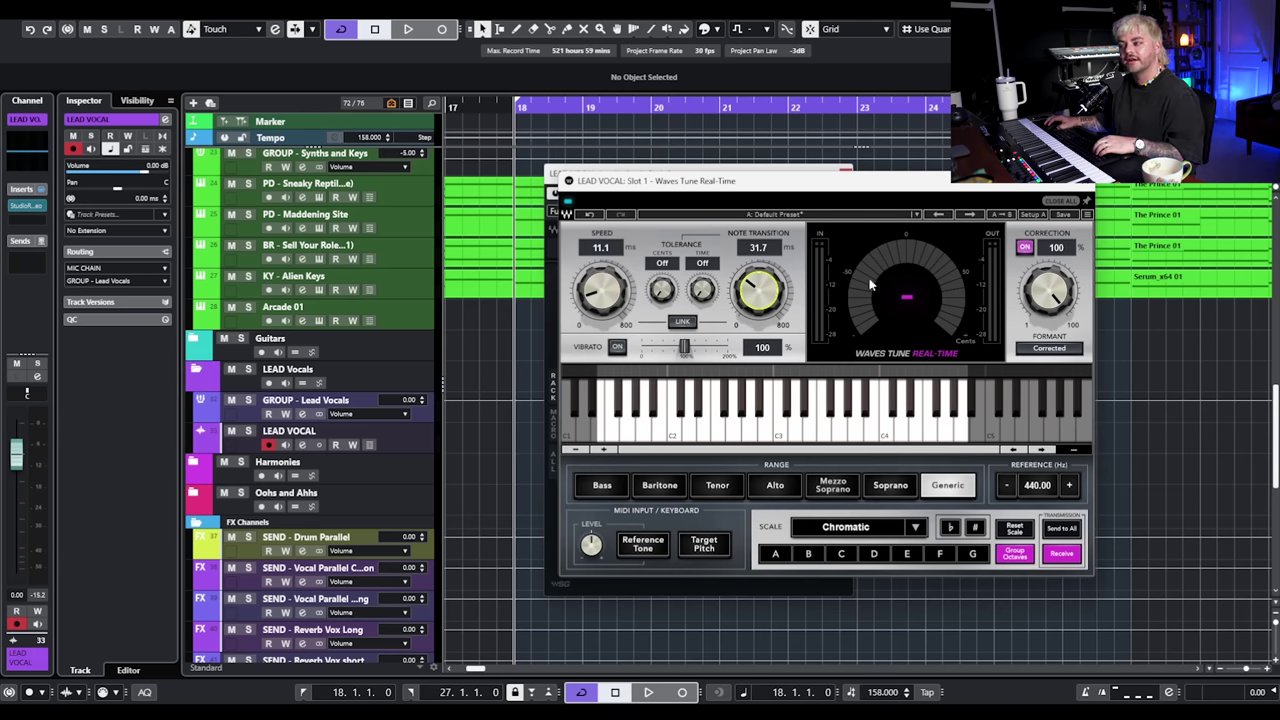
Set the tuning scale to A Natural Minor.
click(783, 557)
scroll(839, 538, down, 1)
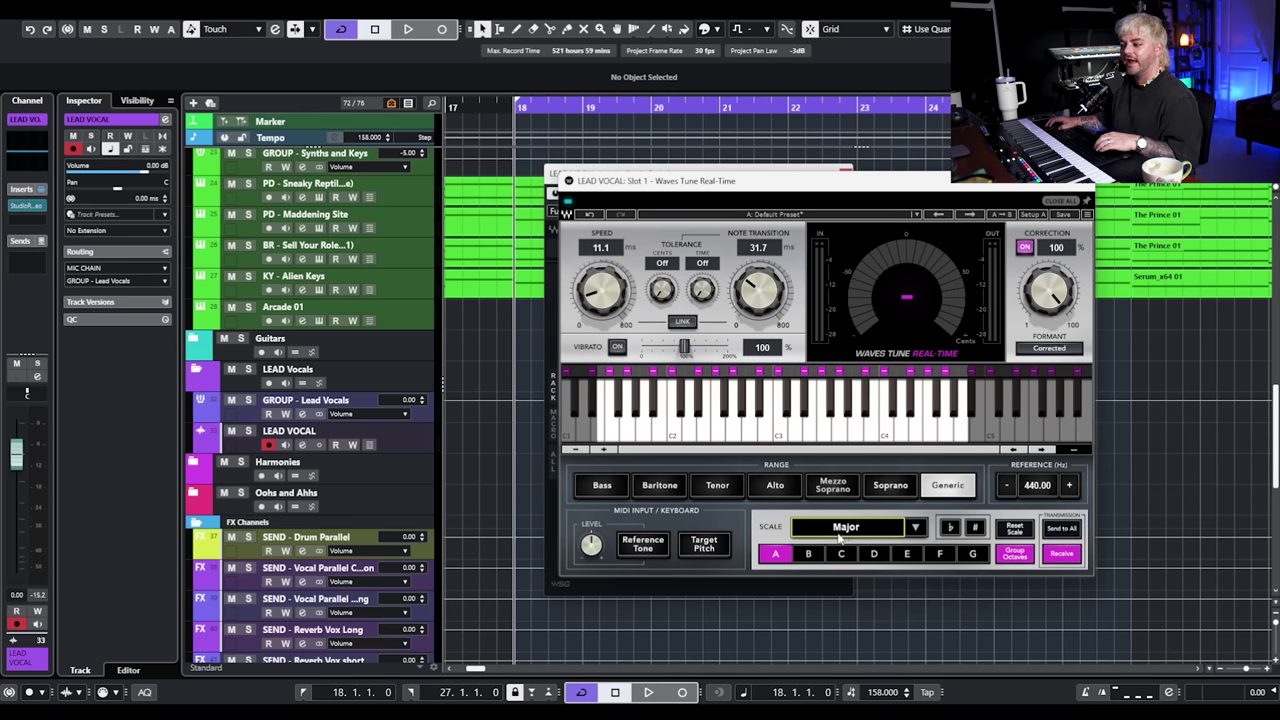
scroll(885, 540, down, 1)
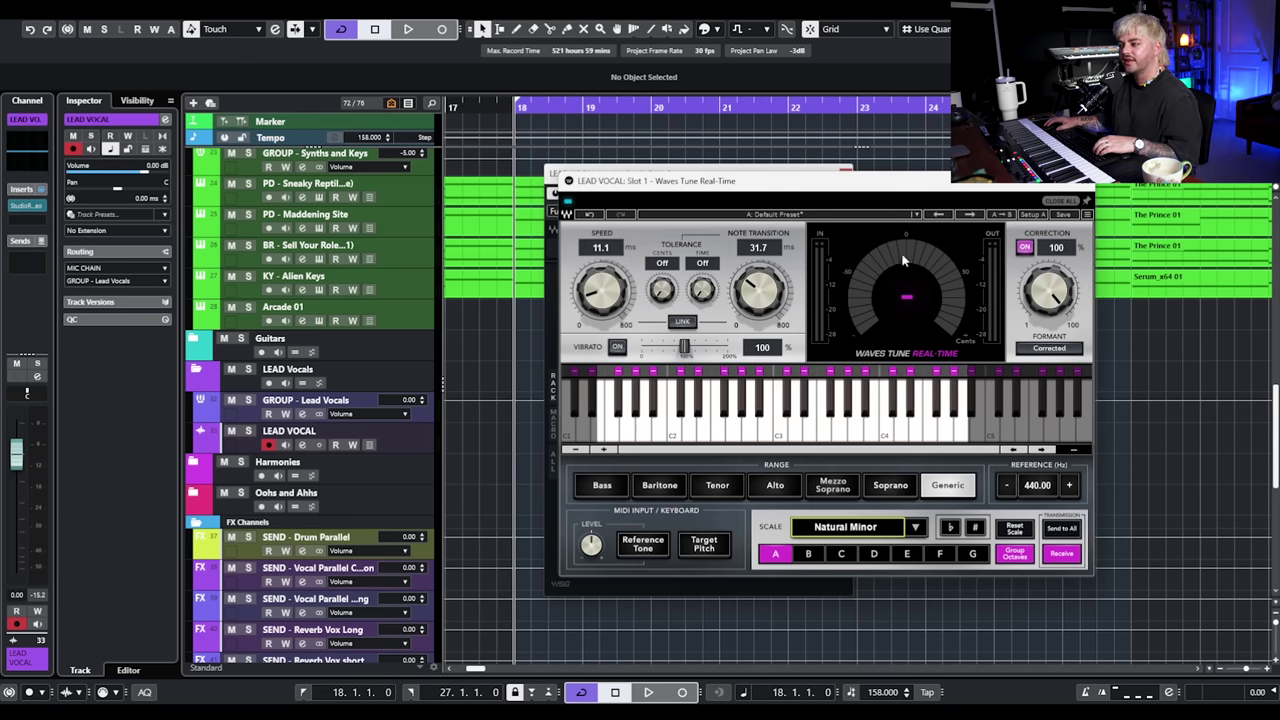
Solo the lead vocal and, during playback, reduce both Speed and Note Transition to 0.1 ms.
click(246, 431)
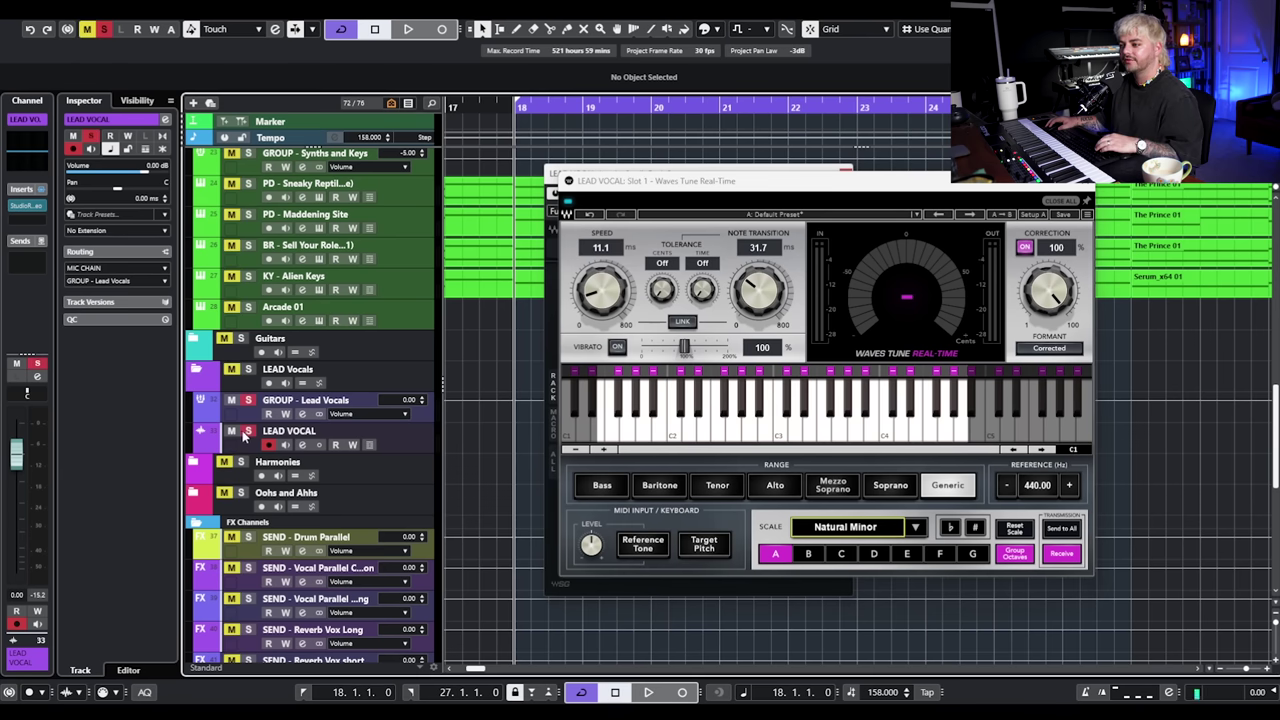
key(space)
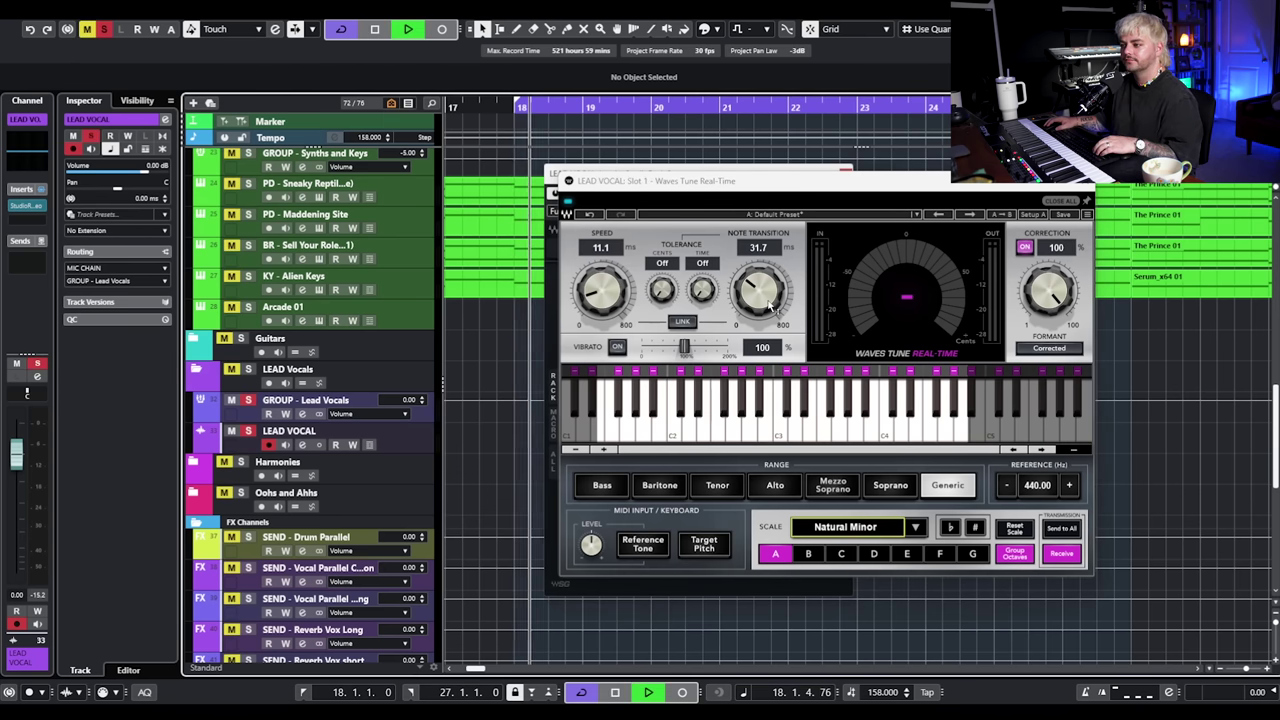
drag(760, 292, 759, 308)
drag(601, 292, 601, 312)
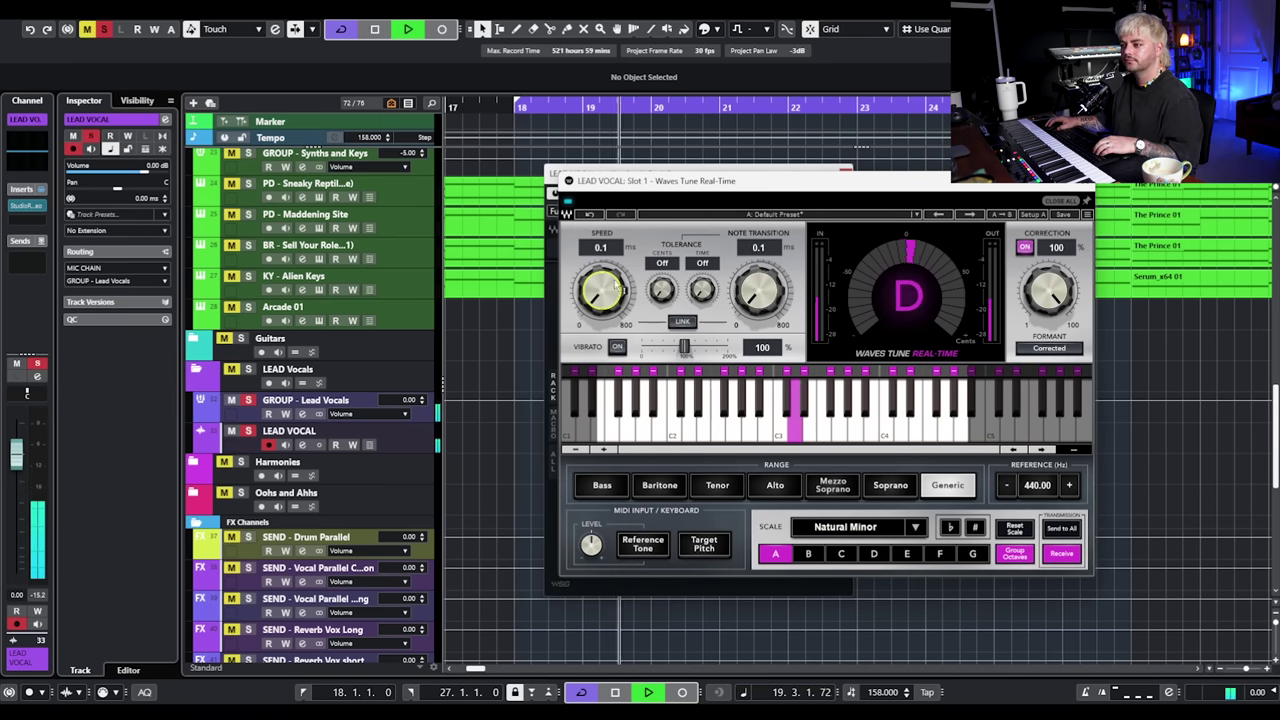
Raise Speed to about 14.9 ms and Note Transition to about 20.9 ms, stop playback and close the tuning plug-in.
drag(759, 292, 759, 268)
drag(594, 297, 594, 283)
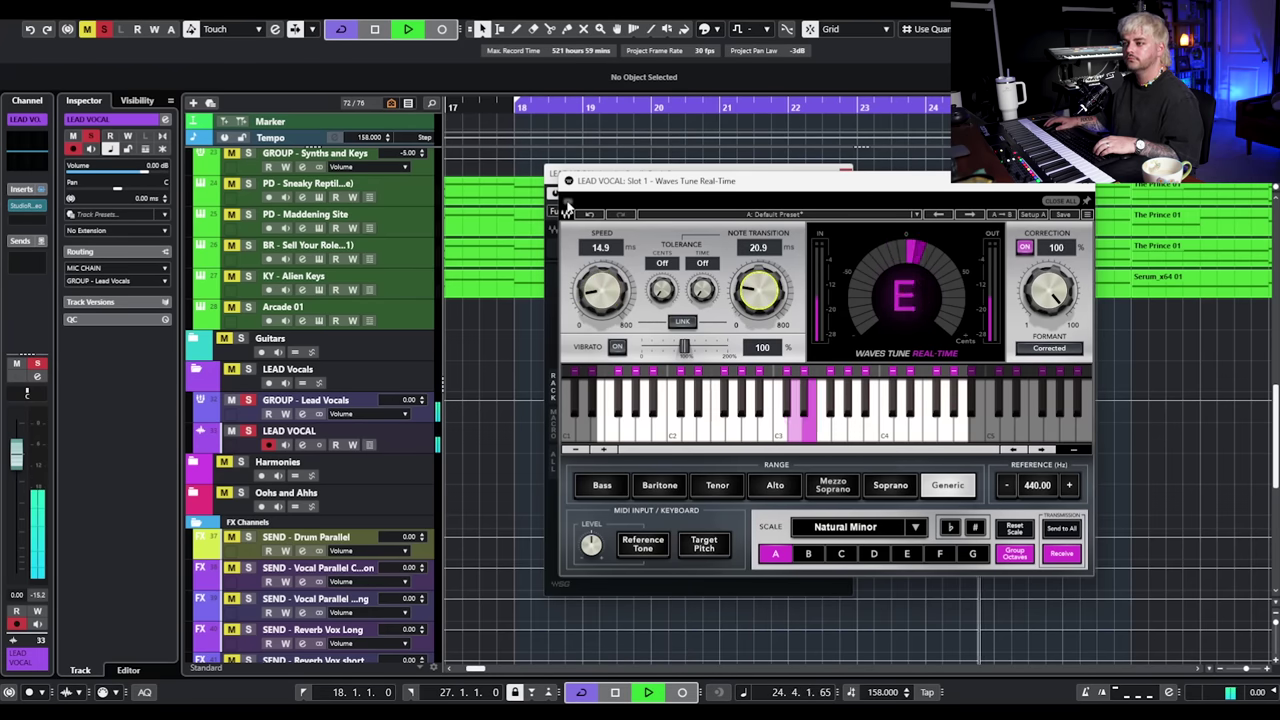
key(space)
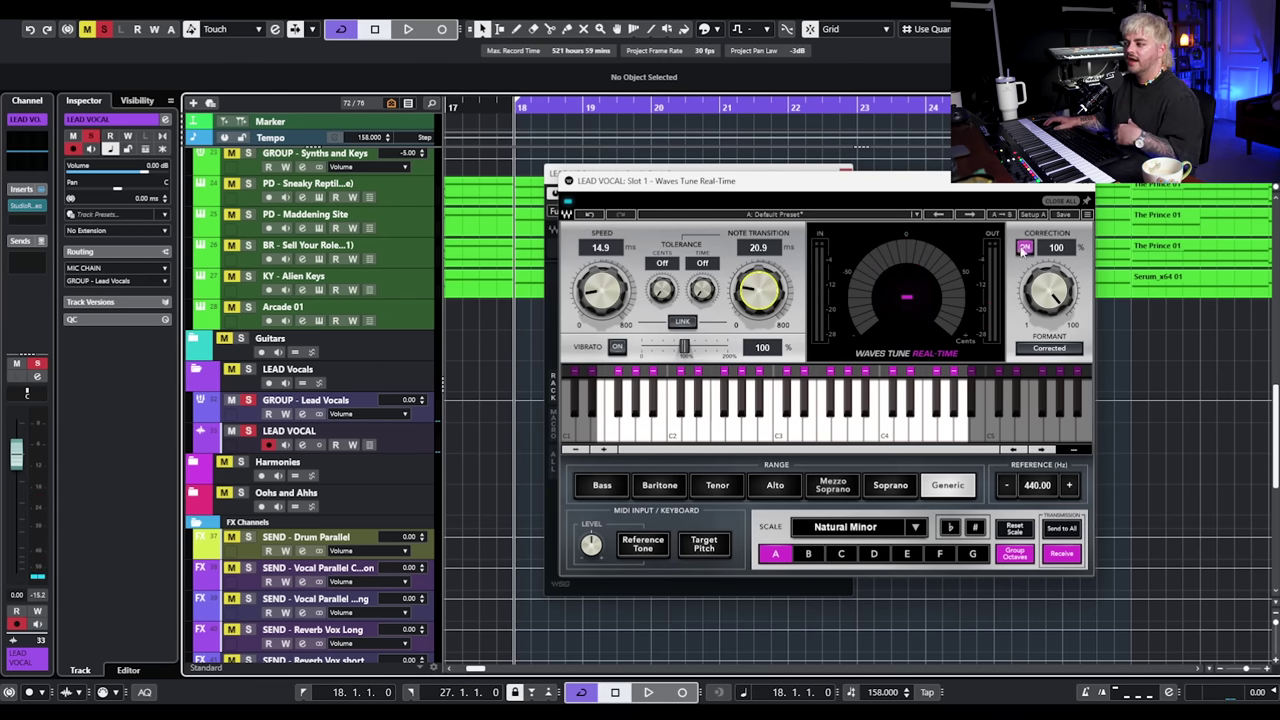
click(1085, 187)
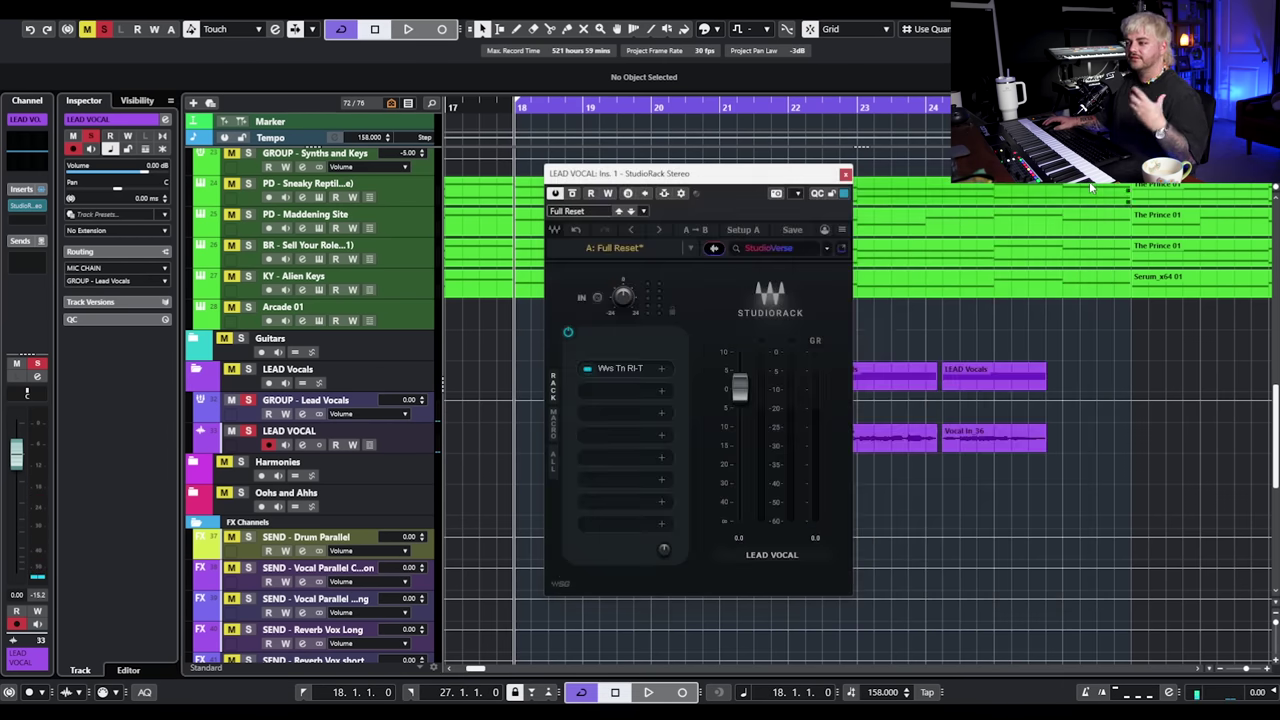
Load Scheps Omni Channel 2 into the second StudioRack slot and position its window over the project.
click(639, 397)
text(sche)
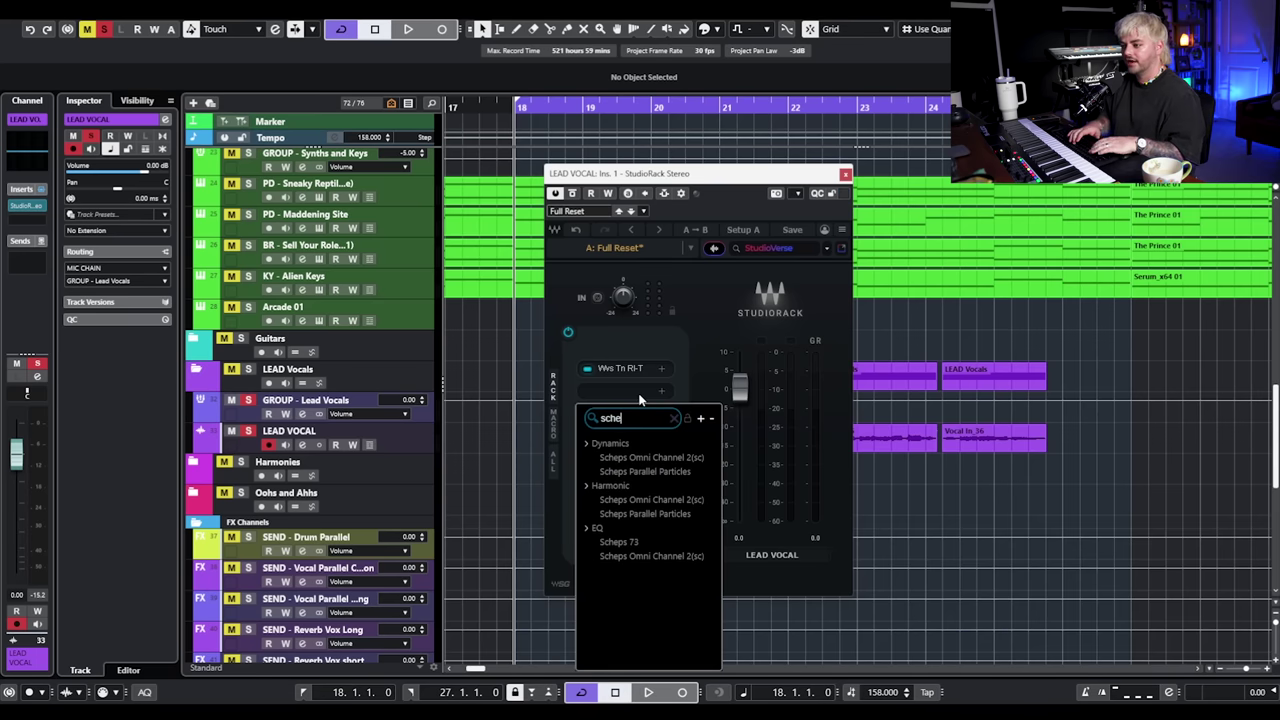
click(660, 463)
drag(1125, 175, 580, 177)
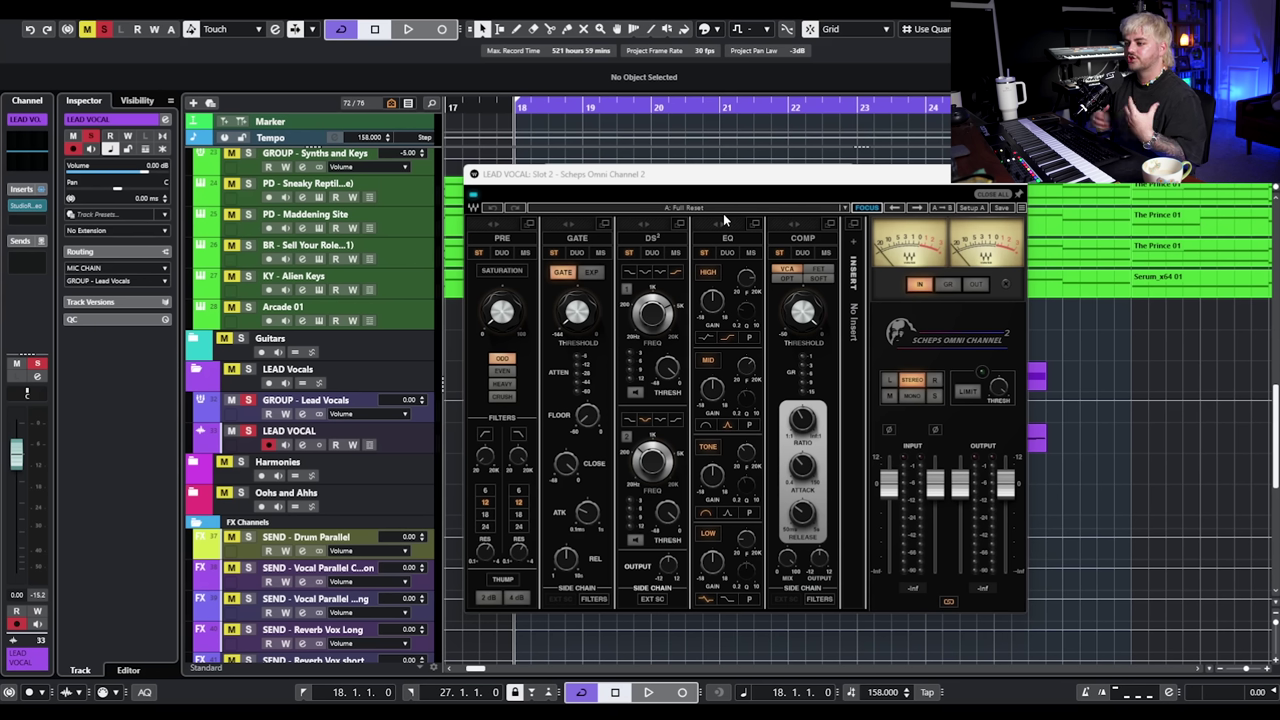
Engage the PRE high-pass filter, raise its cutoff, and during playback set its slope to 18 and resonance to about 0.36.
click(484, 457)
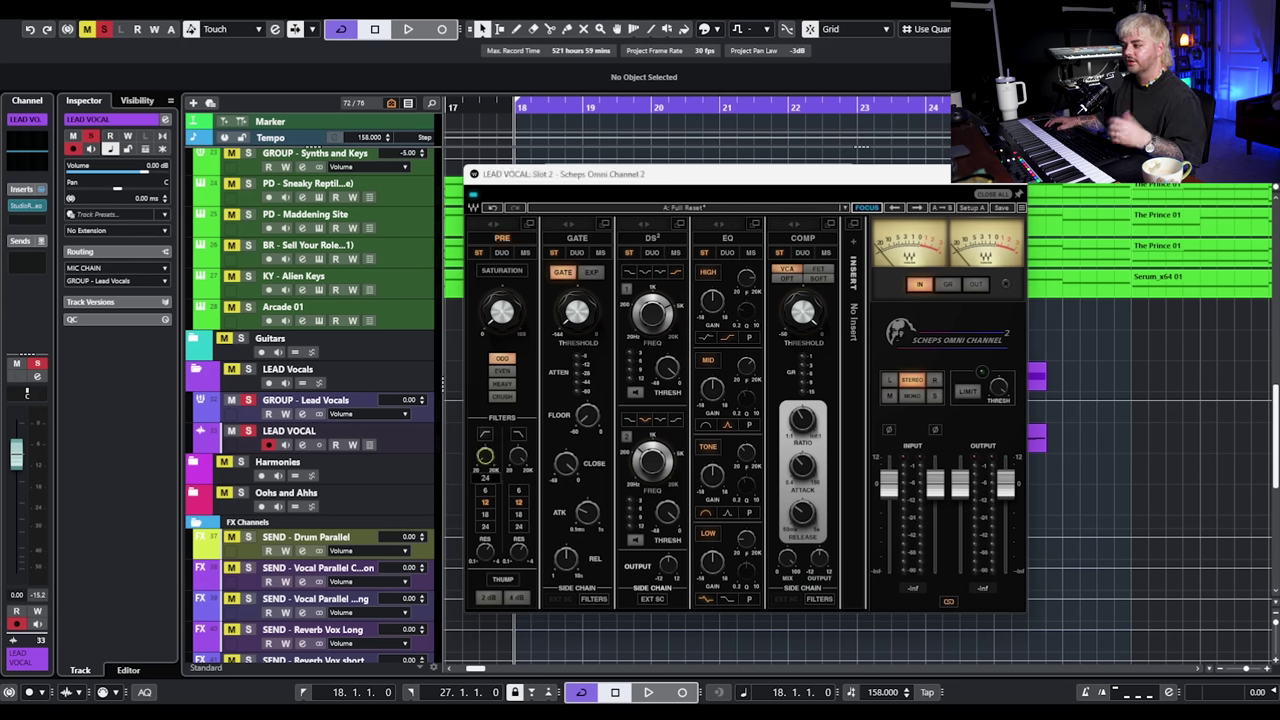
drag(491, 463, 491, 435)
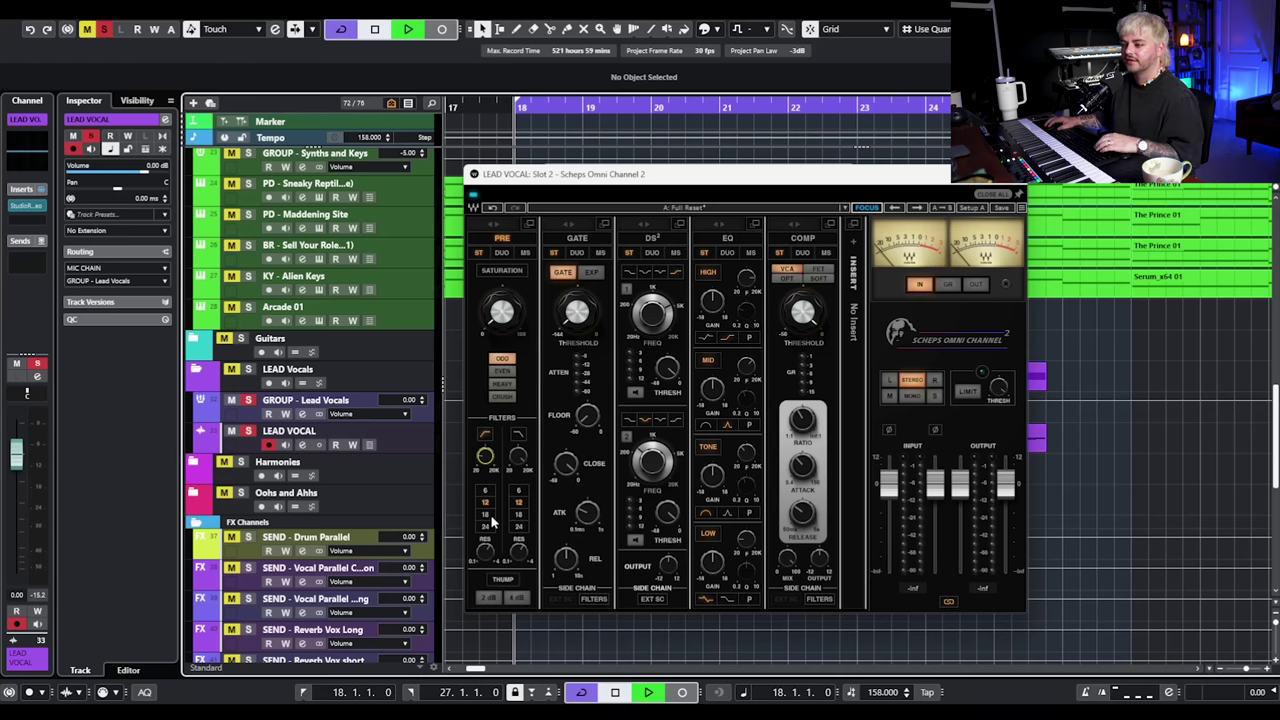
key(space)
click(484, 515)
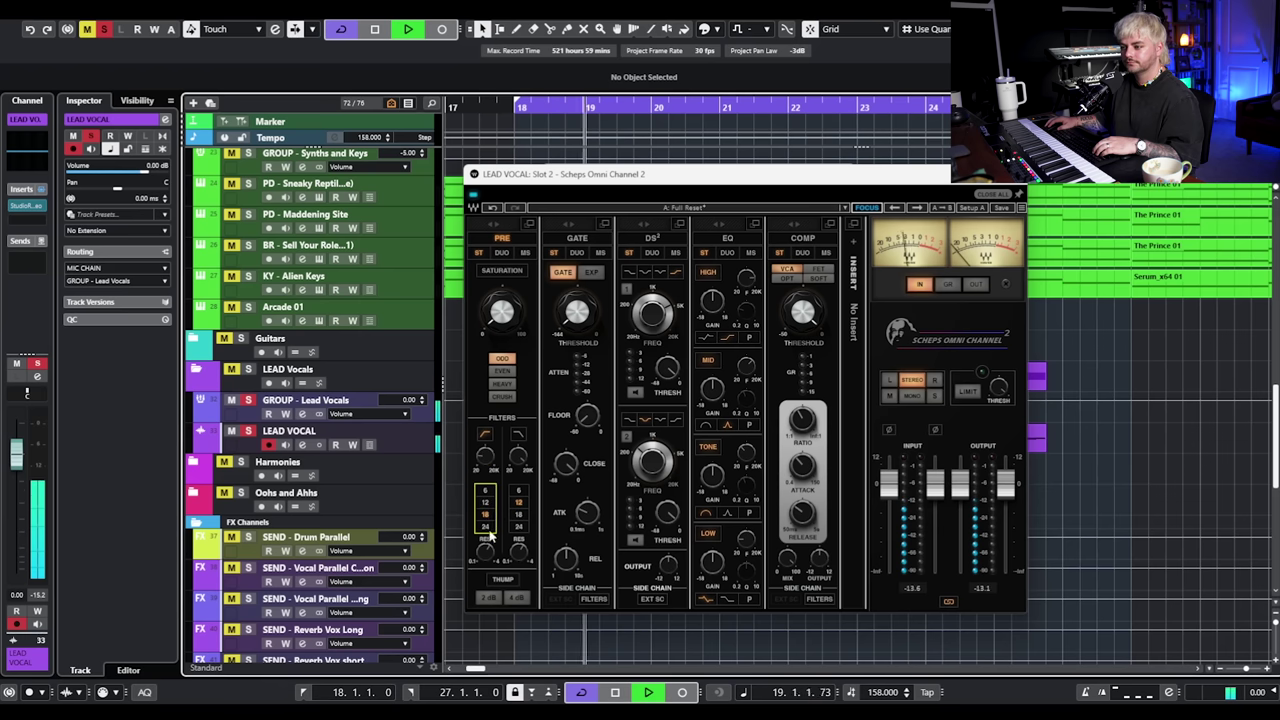
drag(485, 552, 485, 575)
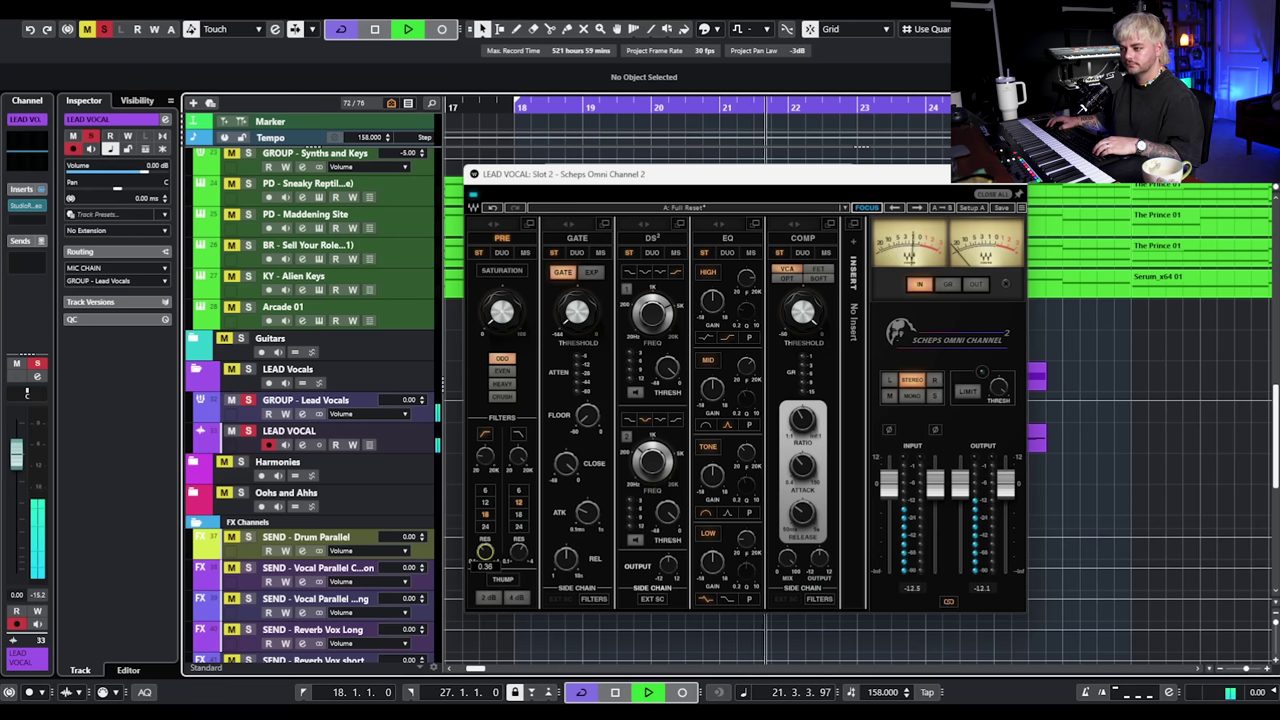
Add a little ODD saturation to the vocal in the PRE section and stop playback.
drag(501, 312, 501, 291)
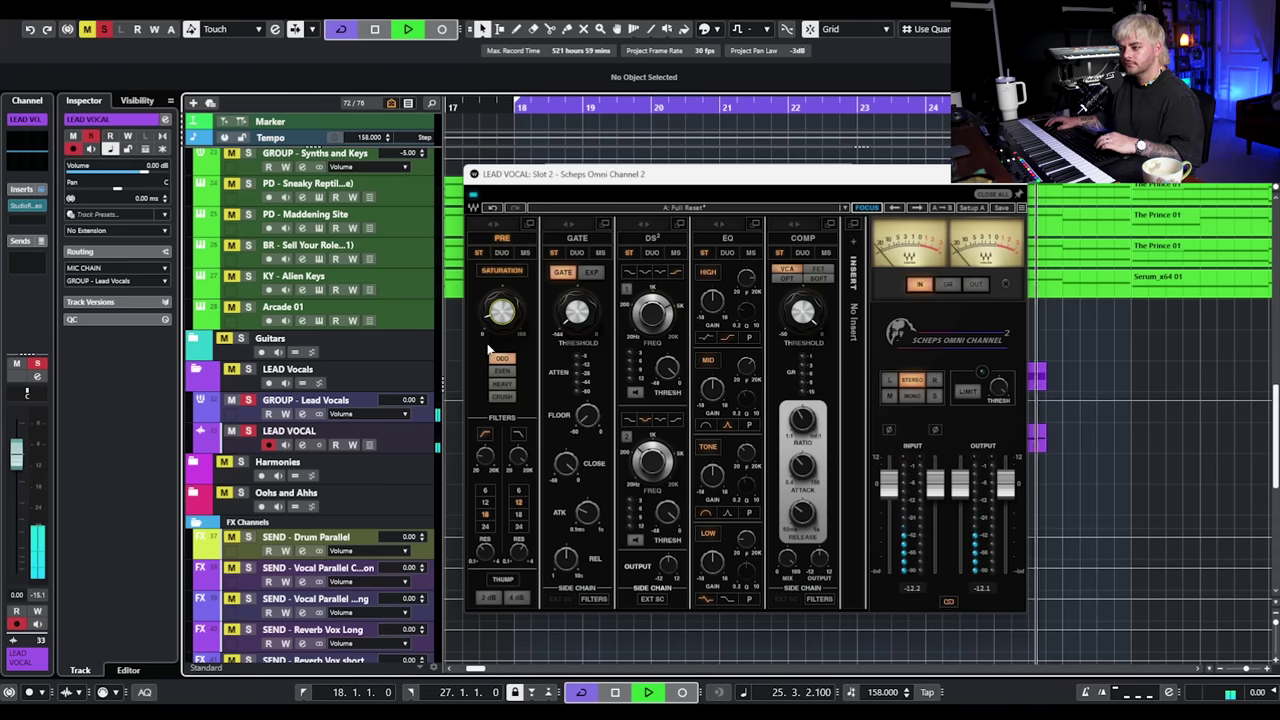
key(space)
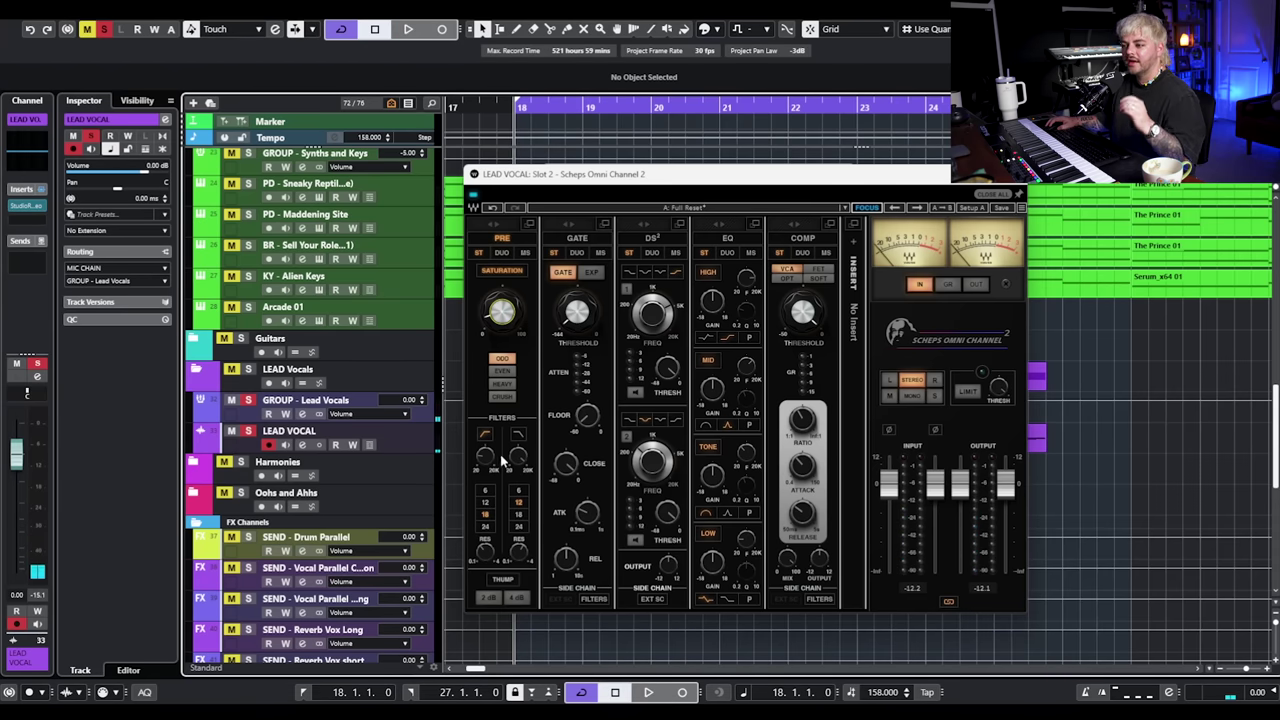
mouse_move(486, 558)
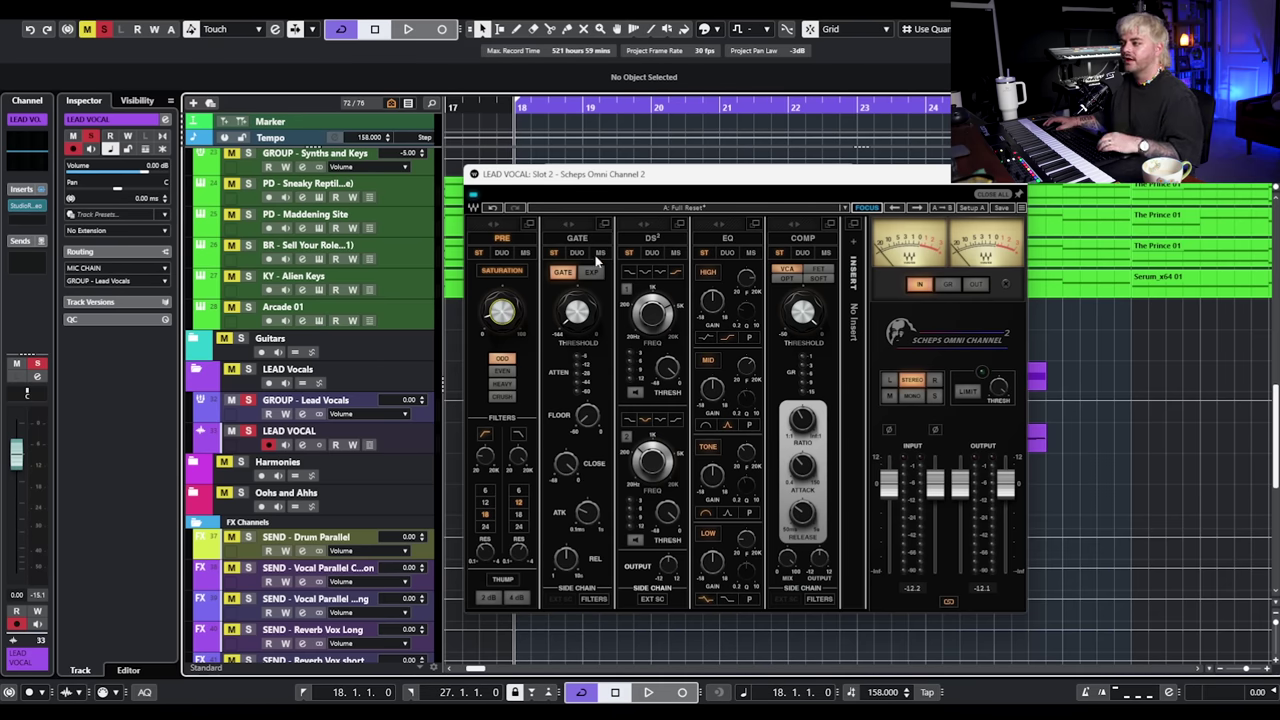
Enable the DS² module, set the first band's frequency to about 7102 Hz and adjust its threshold during playback.
click(651, 240)
drag(659, 320, 659, 312)
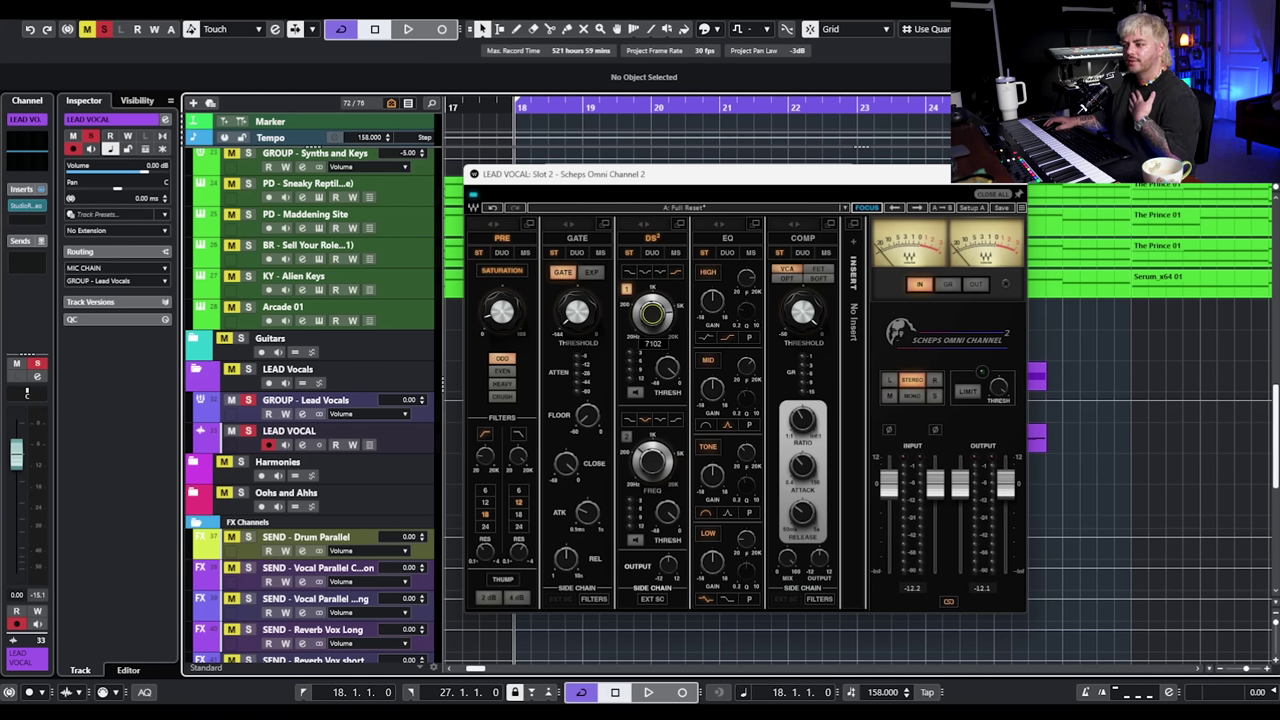
mouse_move(660, 372)
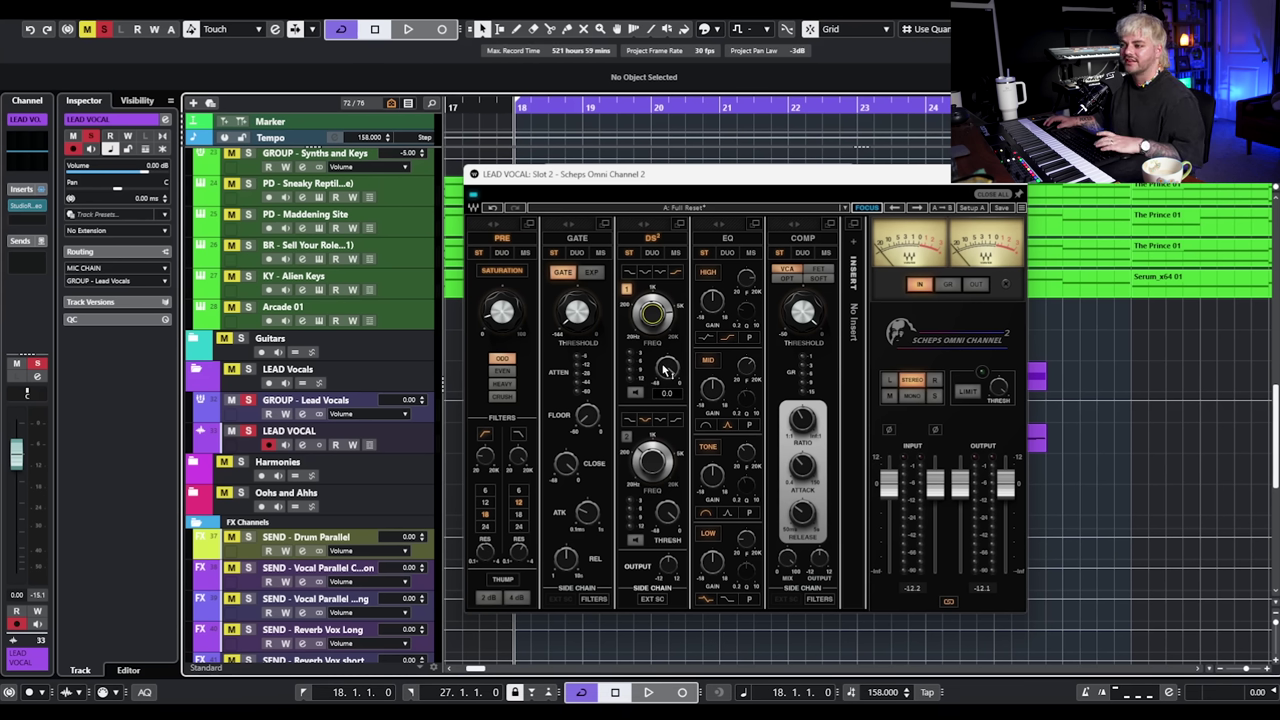
key(space)
mouse_move(666, 370)
mouse_down()
mouse_move(666, 426)
mouse_move(673, 371)
mouse_up()
scroll(672, 371, up, 3)
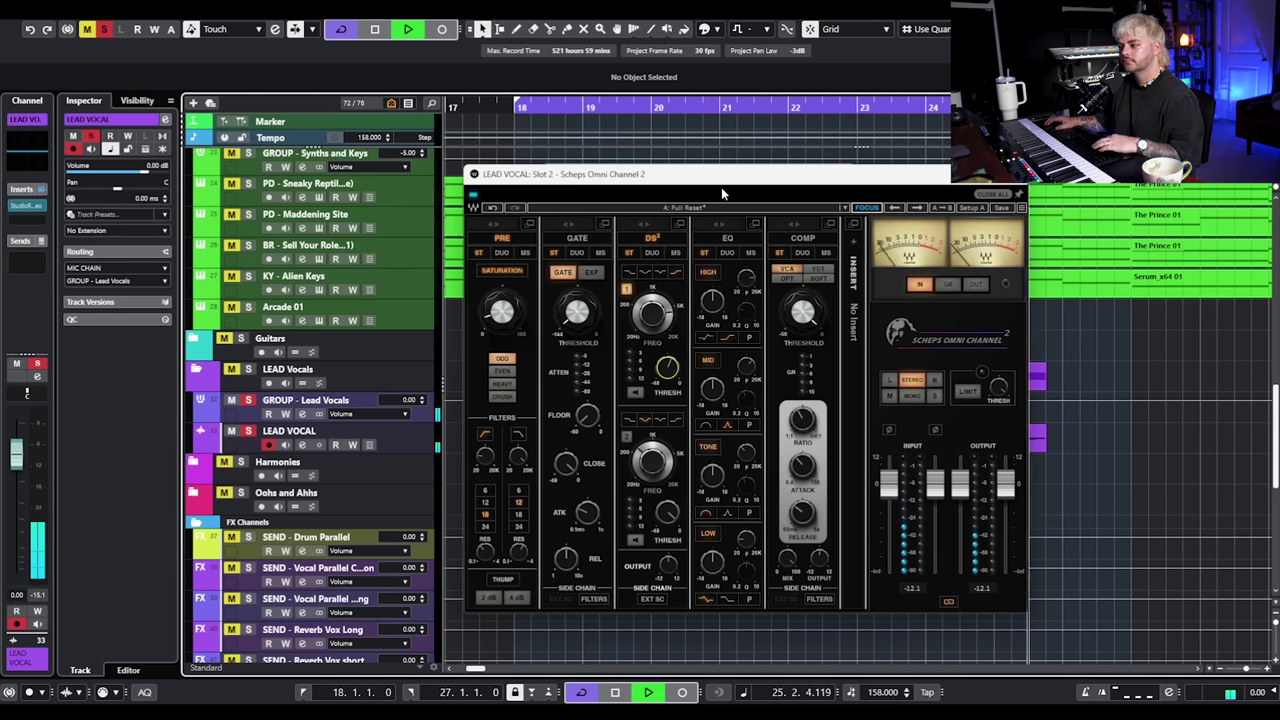
key(space)
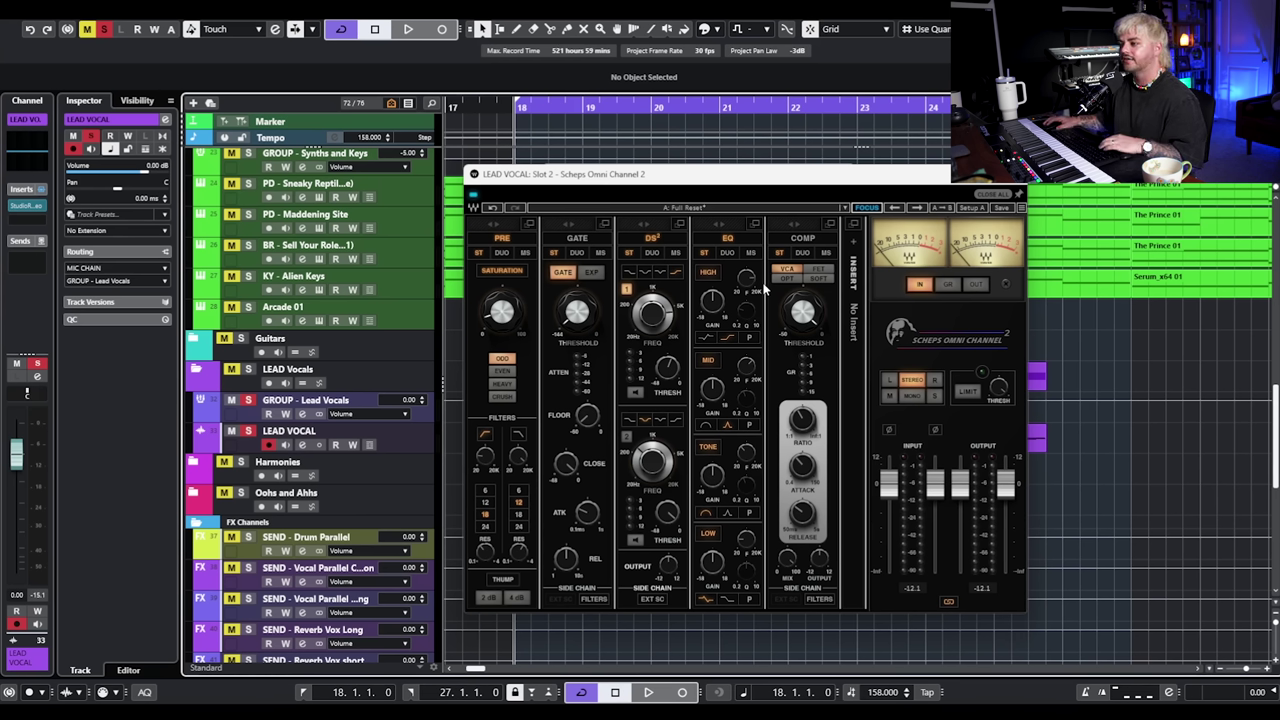
Clear the vocal solo and boost the EQ's HIGH band gain while playing the full mix.
mouse_move(753, 288)
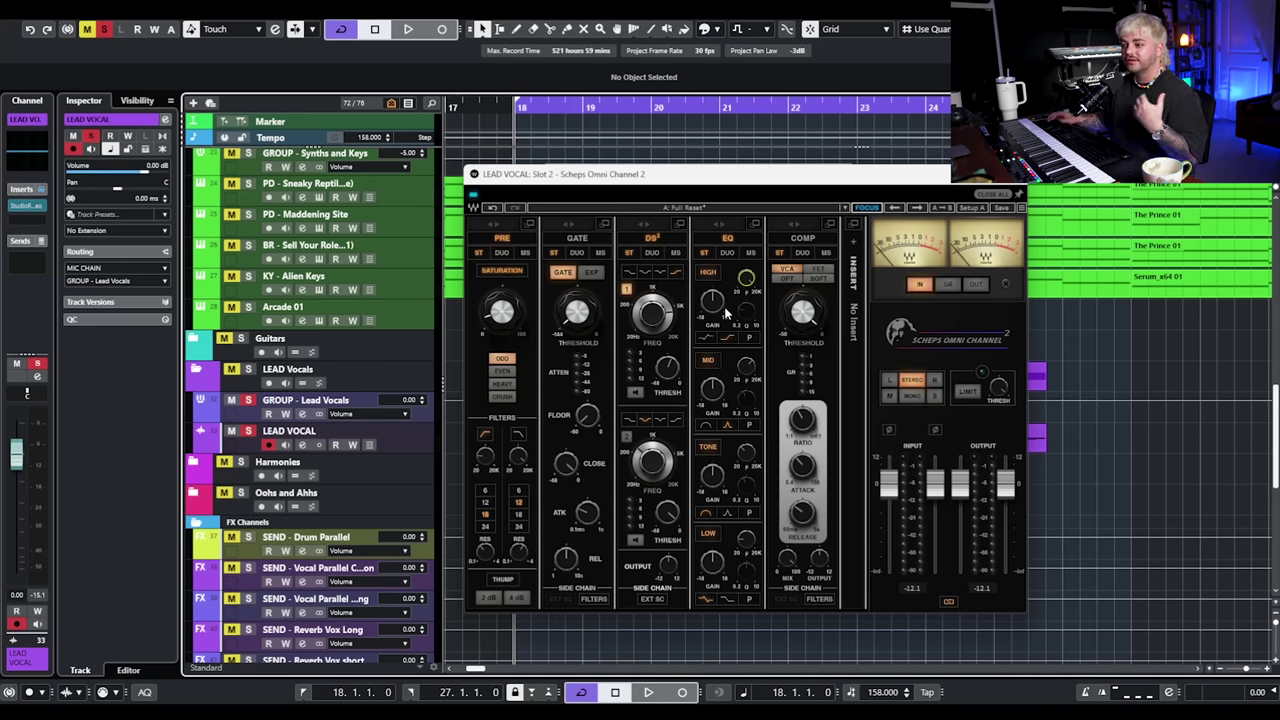
click(249, 401)
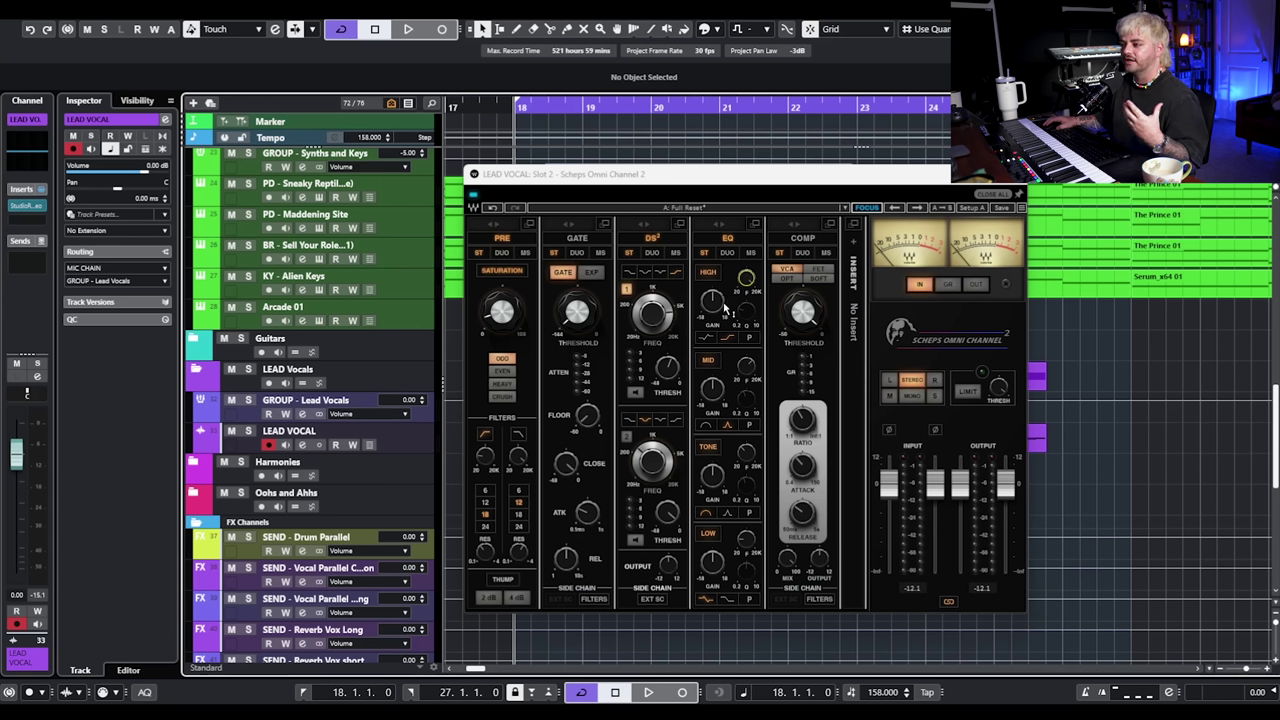
key(space)
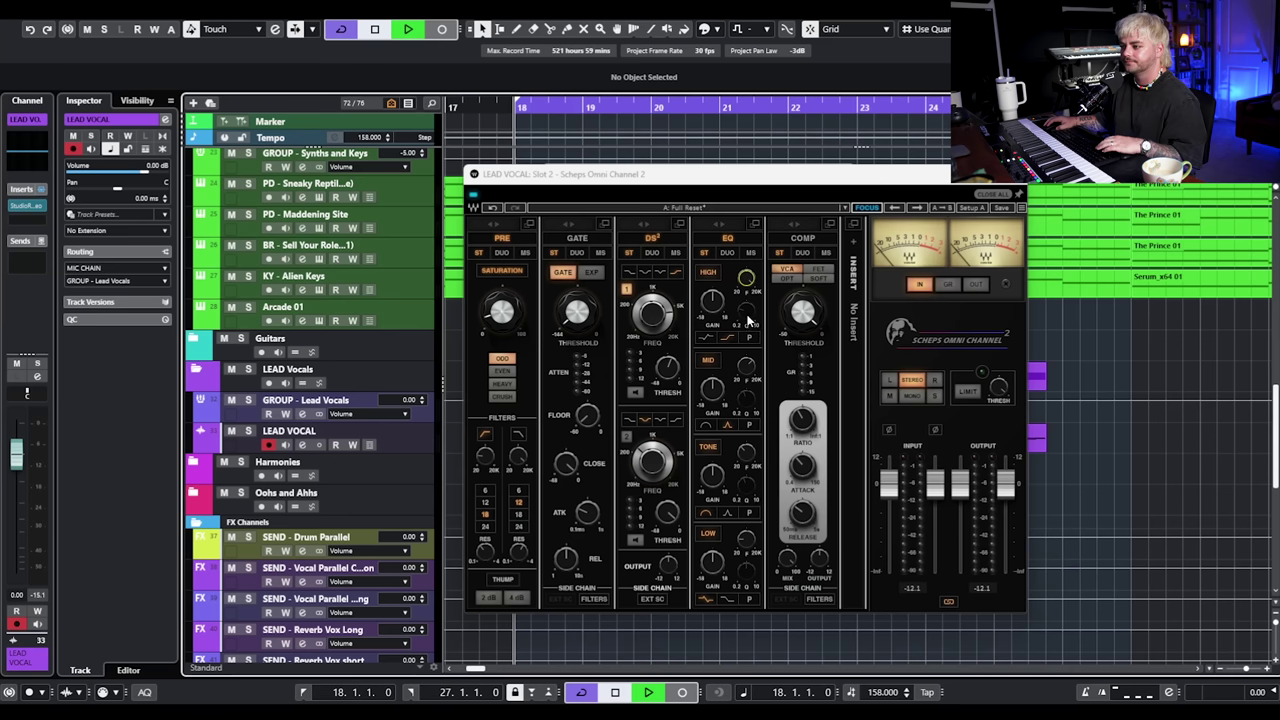
drag(714, 307, 714, 295)
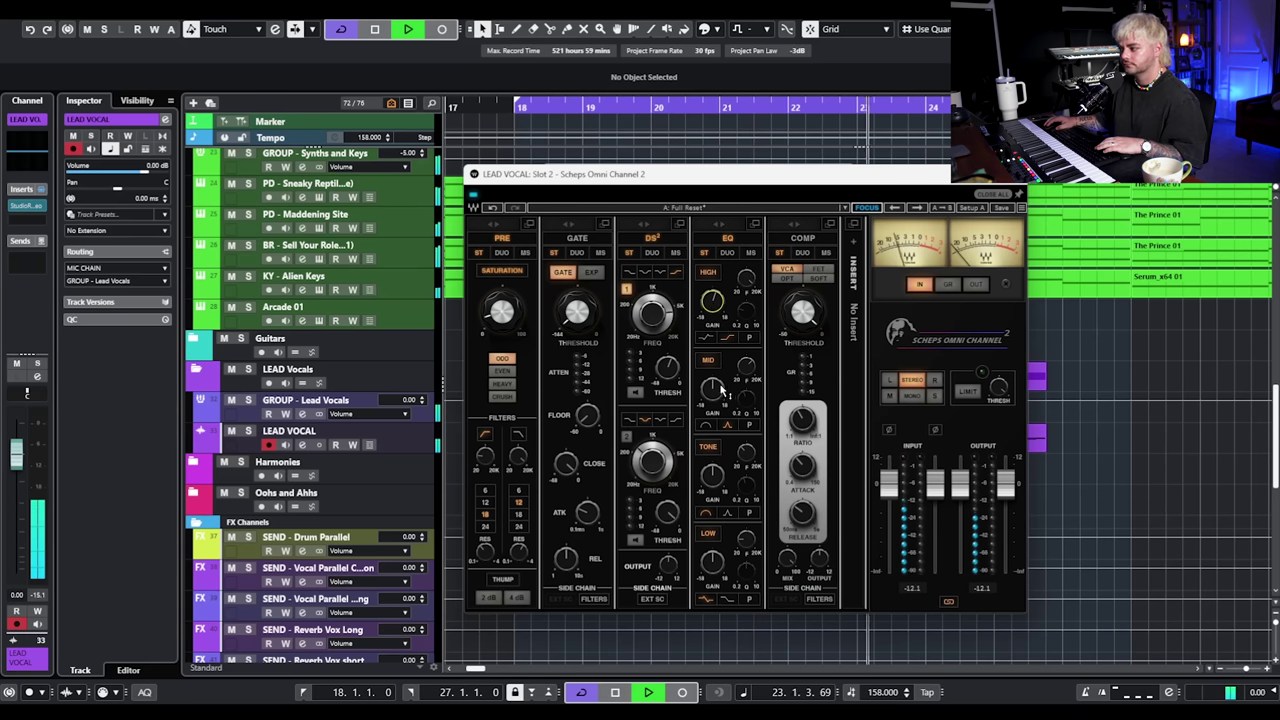
Stop playback, switch the EQ's MID band to the P filter type, and adjust its Q to about 4.43 and its frequency.
key(space)
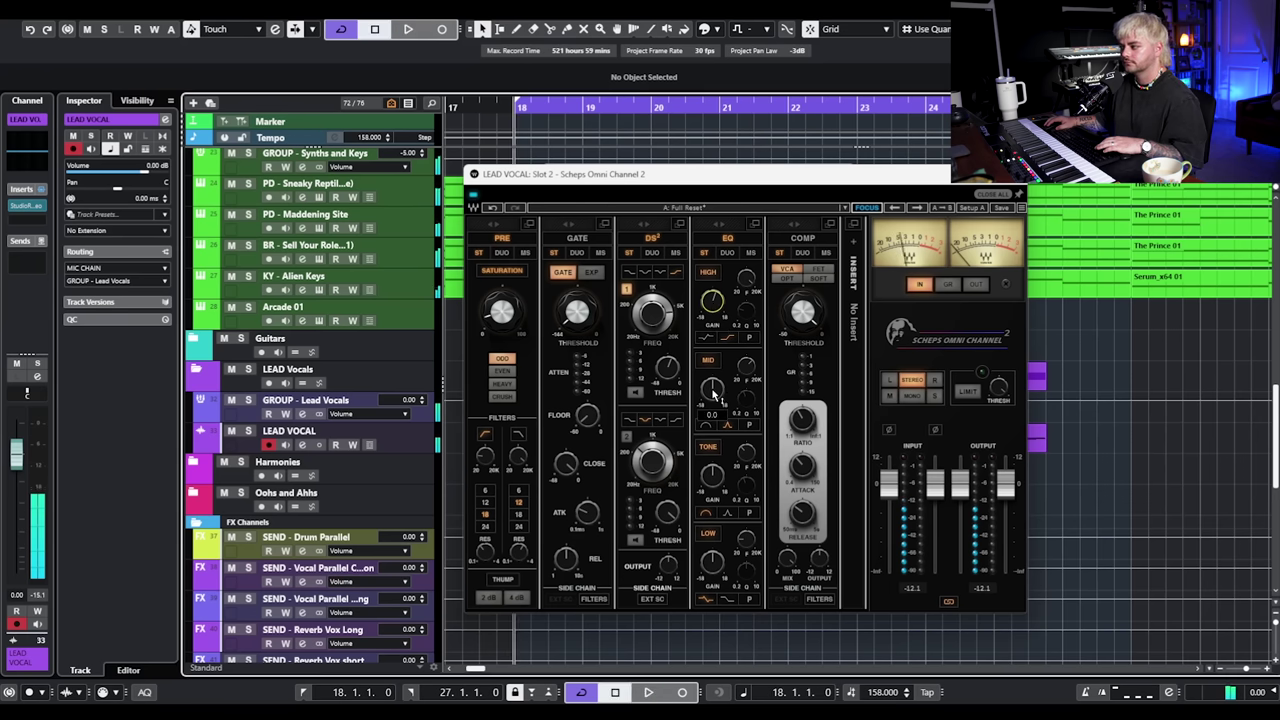
click(749, 425)
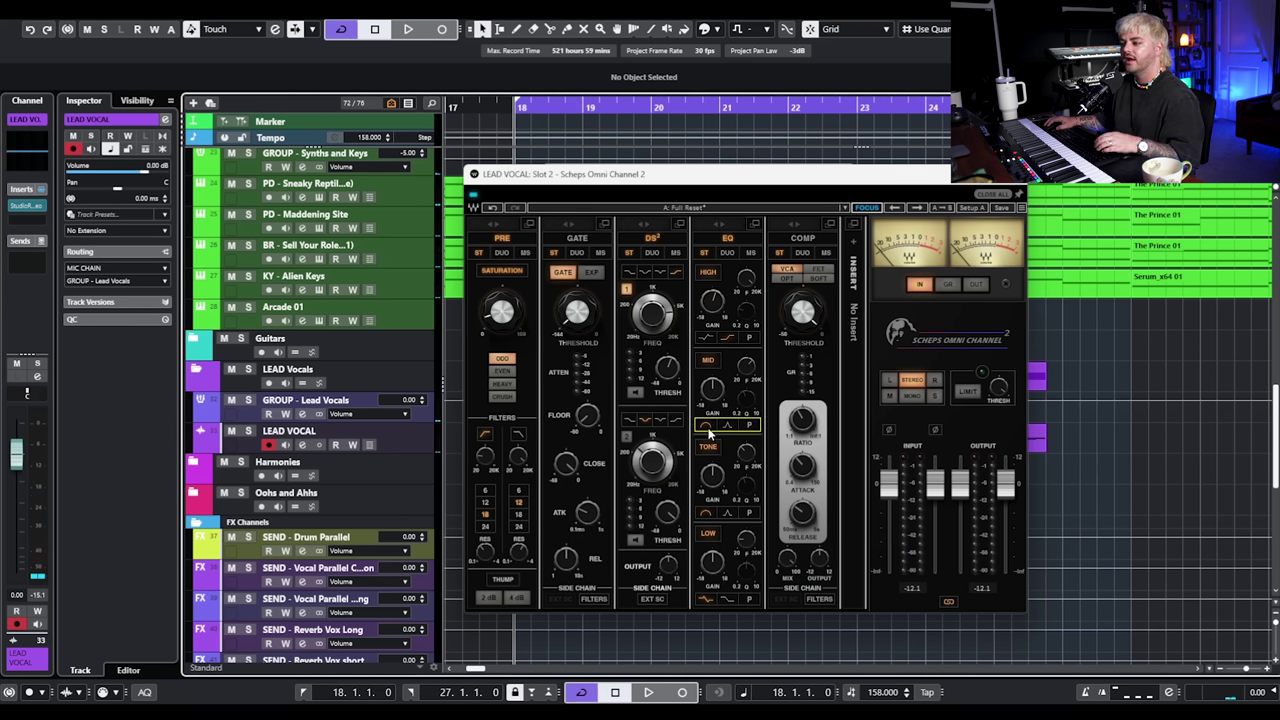
click(749, 425)
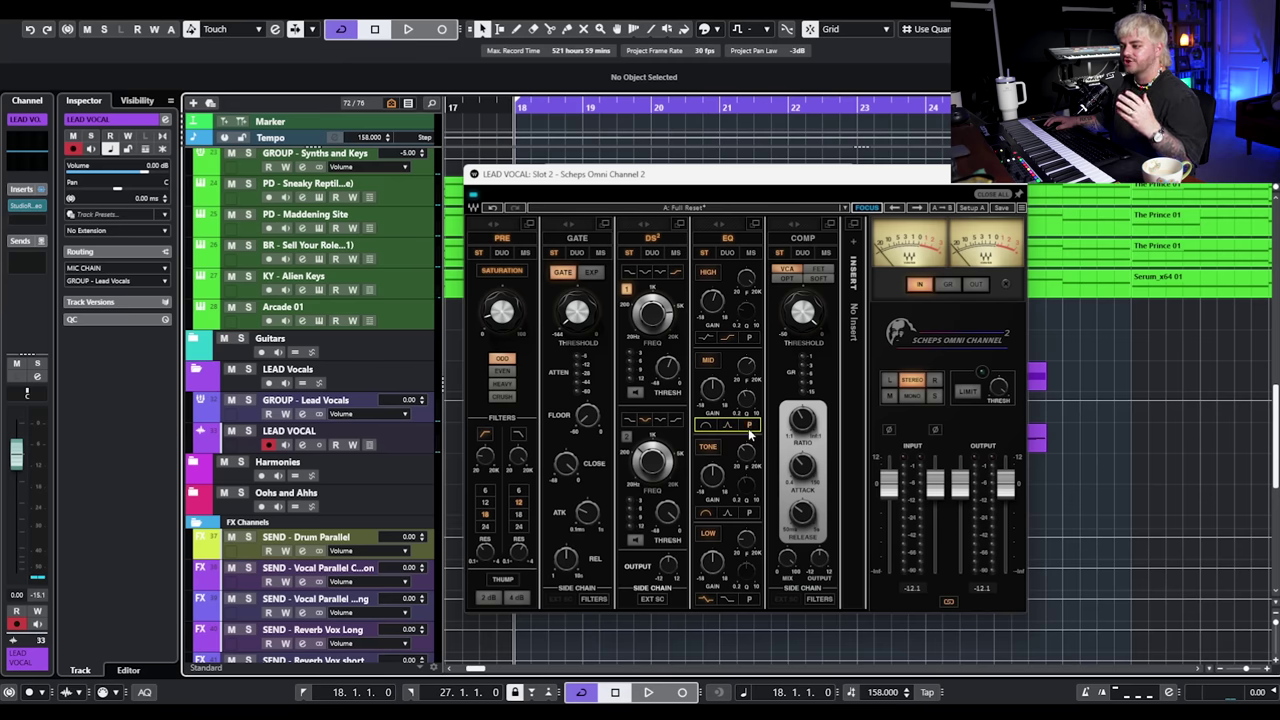
click(748, 398)
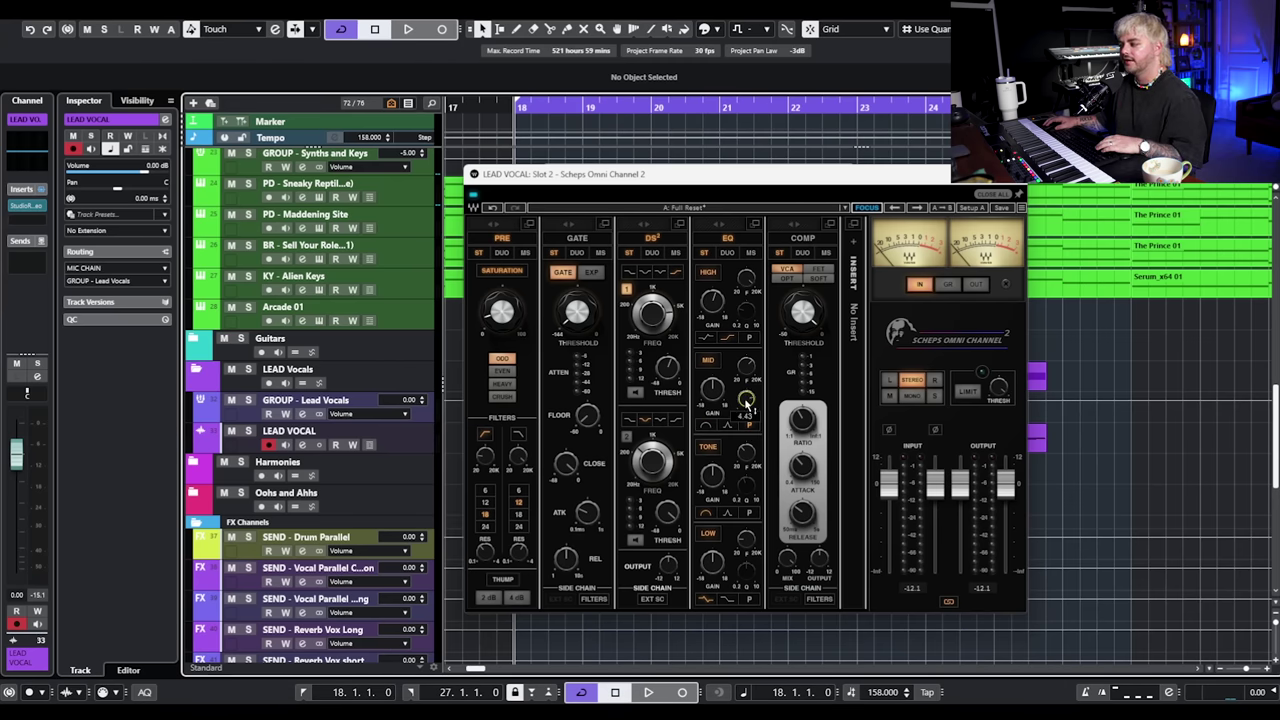
click(711, 390)
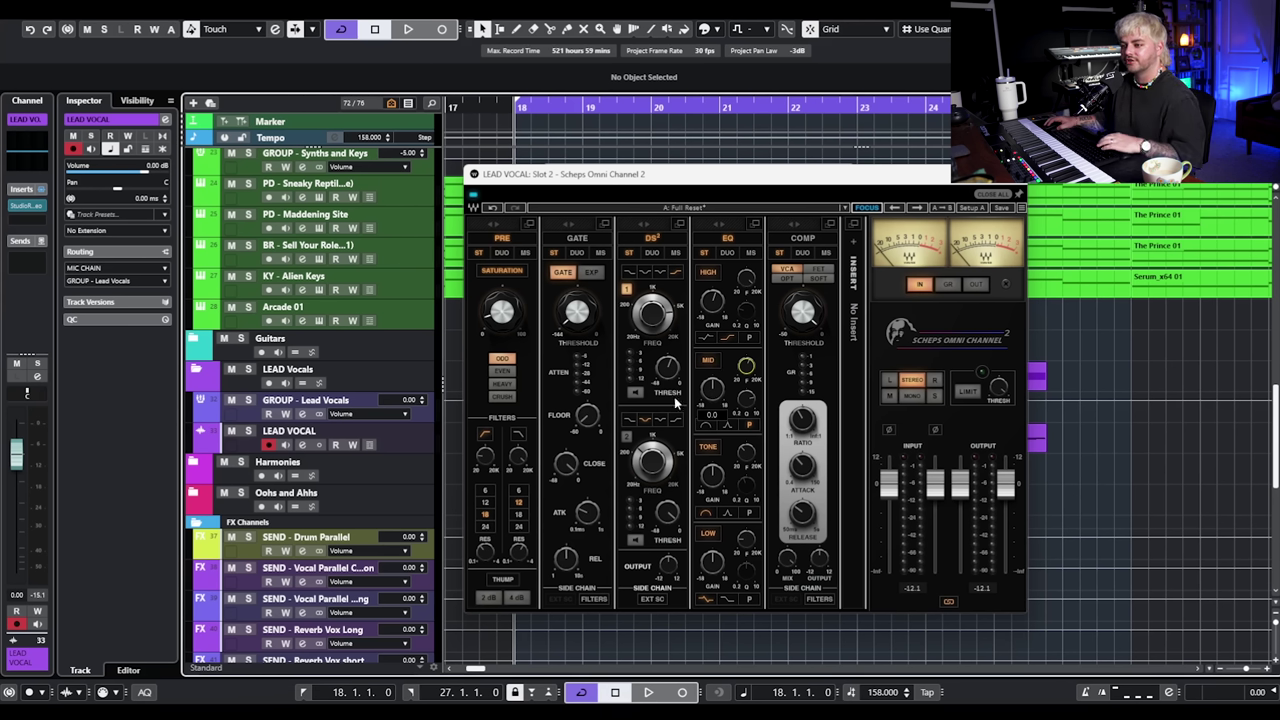
Solo the lead vocal, adjust the MID gain and cut the TONE gain to about -1.6 during playback.
click(248, 431)
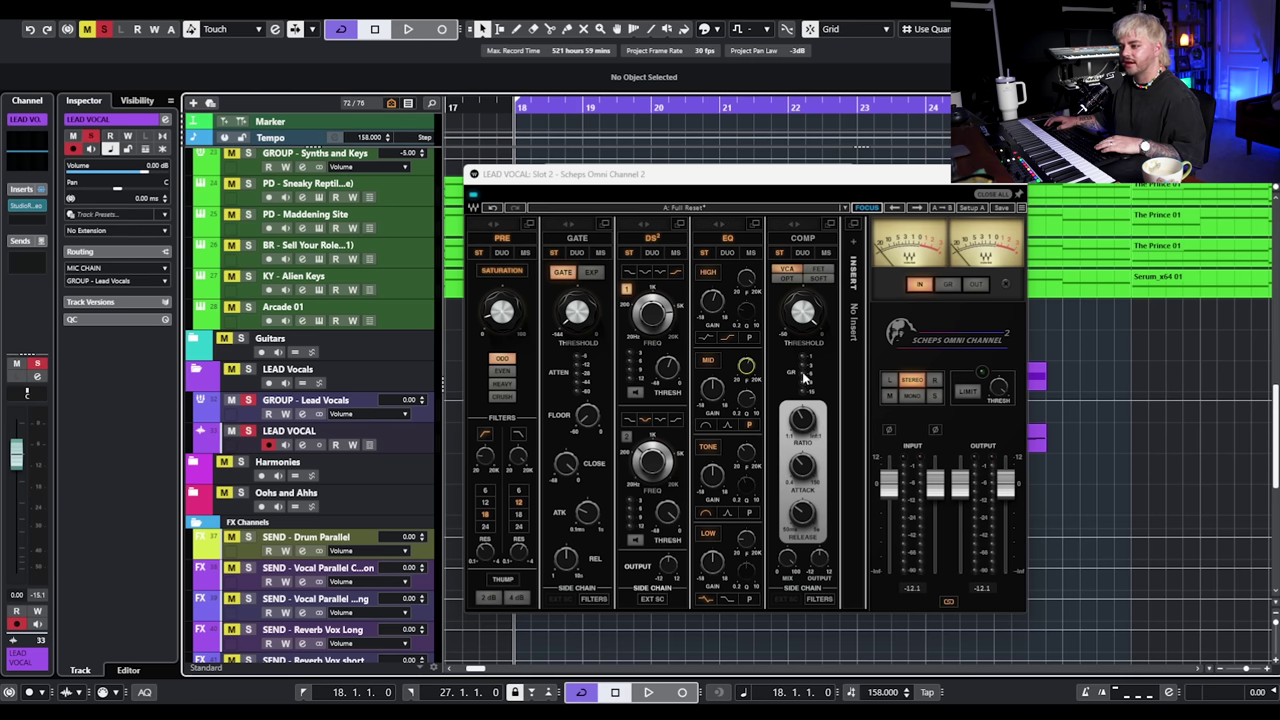
key(space)
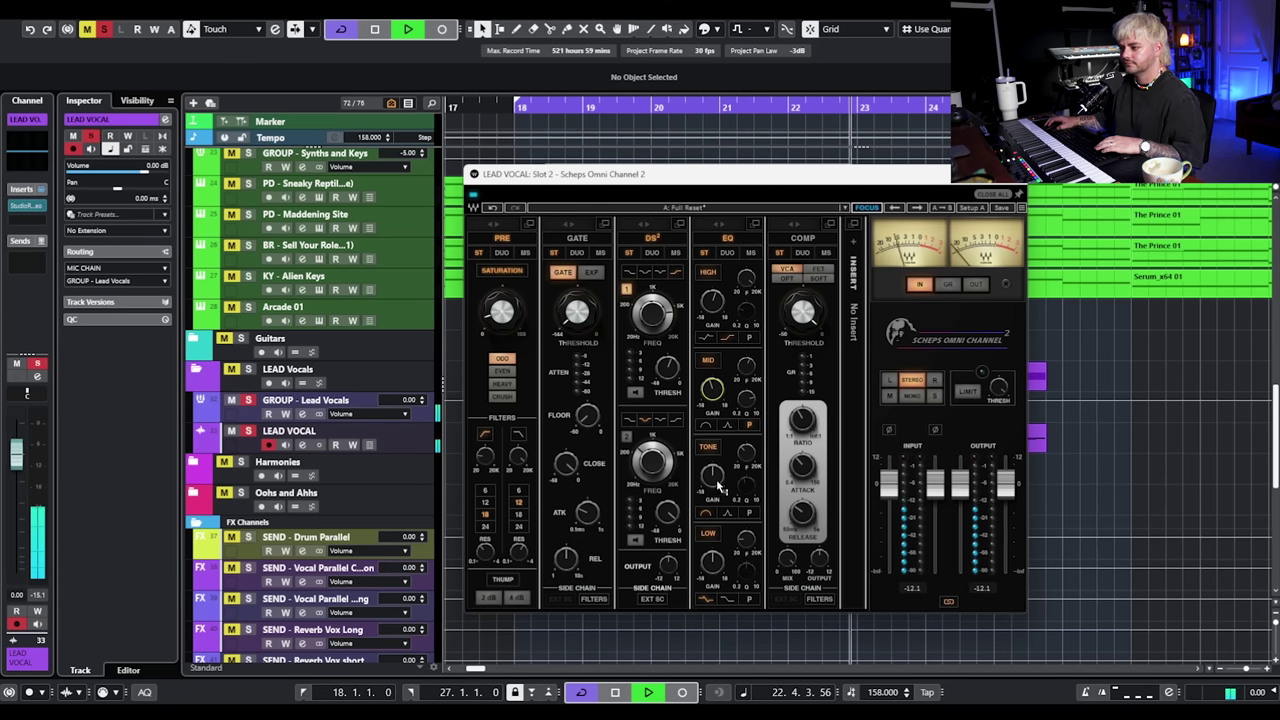
drag(716, 473, 716, 482)
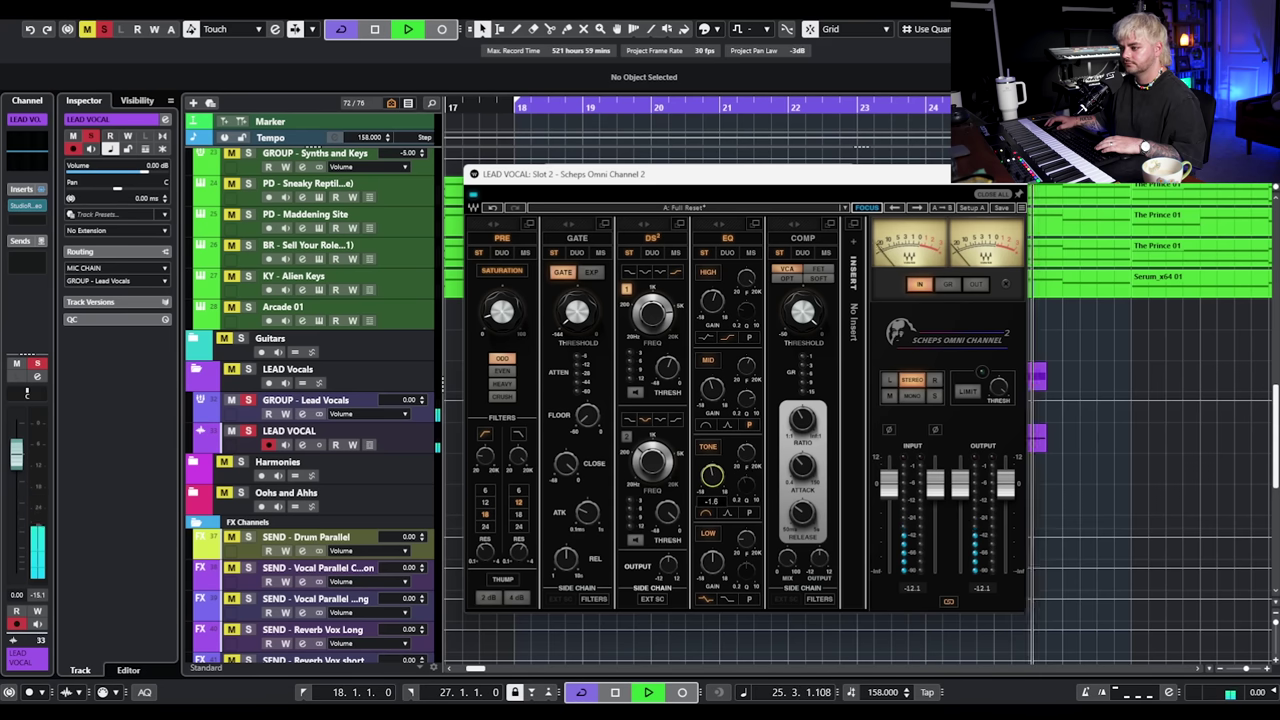
key(space)
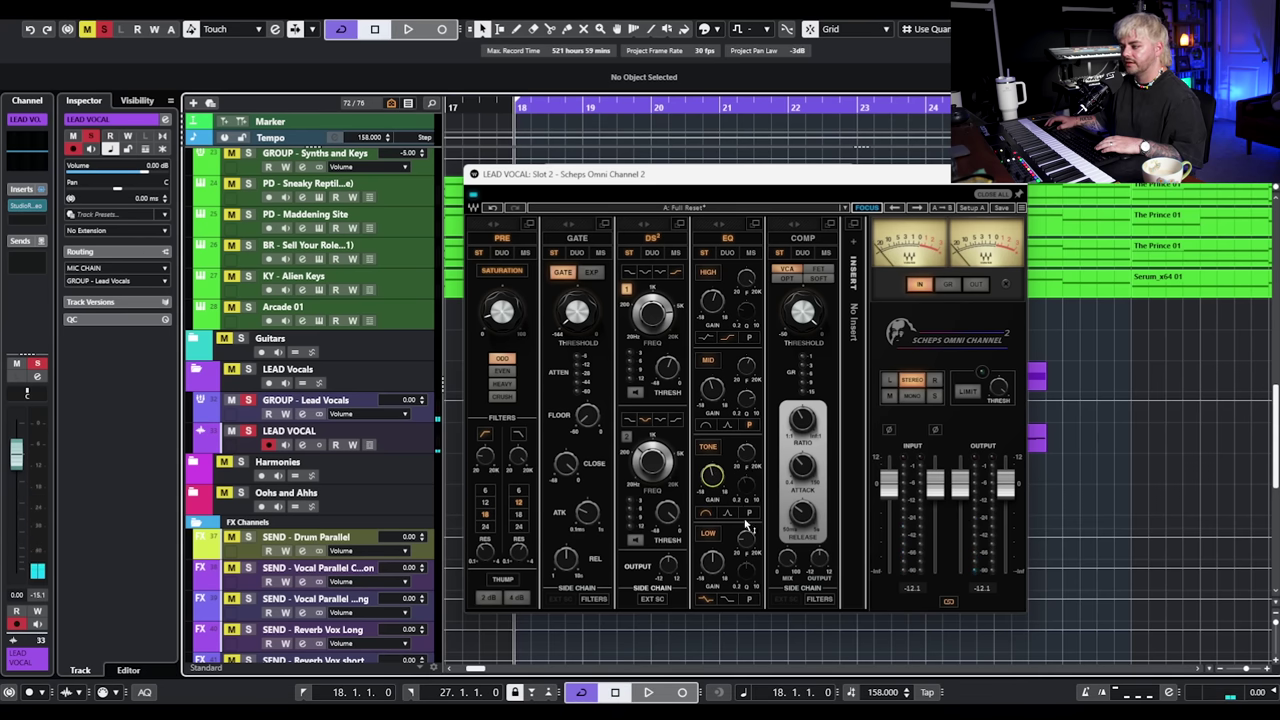
Switch the TONE band to the P filter type with a Q of about 1.92 and a frequency of about 260 Hz.
click(745, 487)
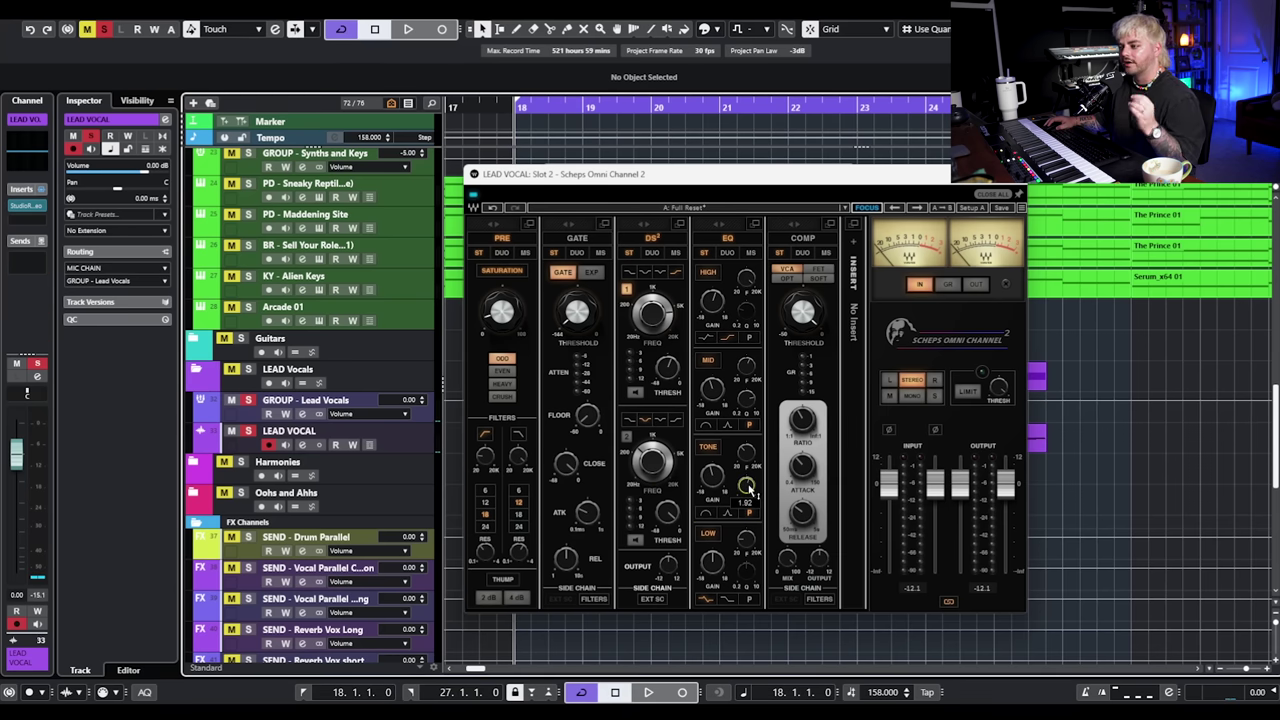
click(745, 455)
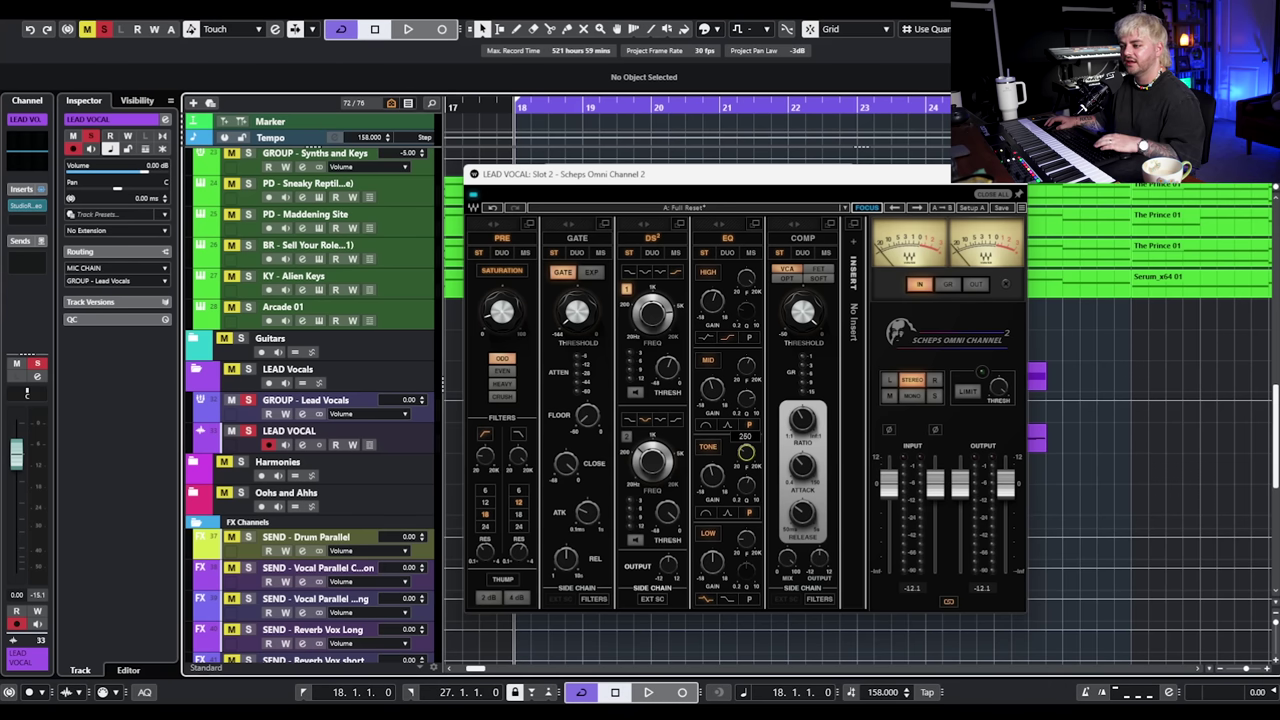
drag(745, 455, 724, 446)
Play the loop, clear the lead vocal's solo and check the EQ in the full mix, briefly muting and unmuting the track.
key(space)
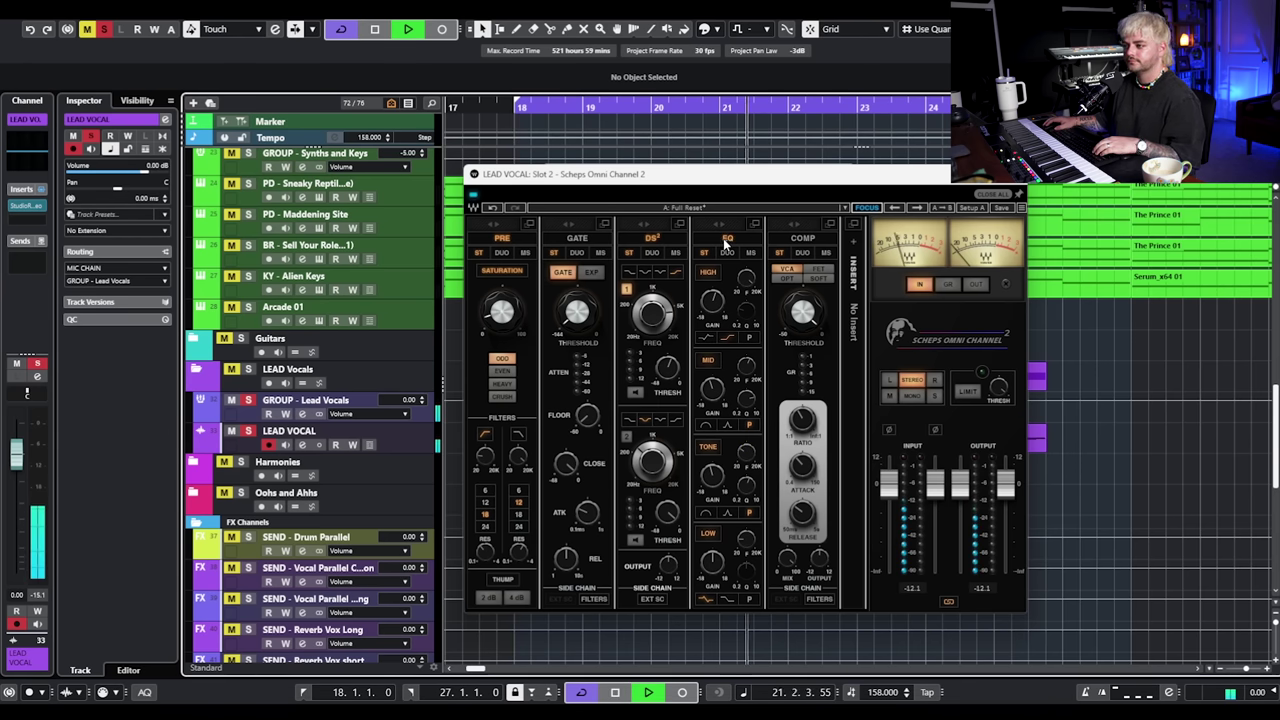
click(248, 430)
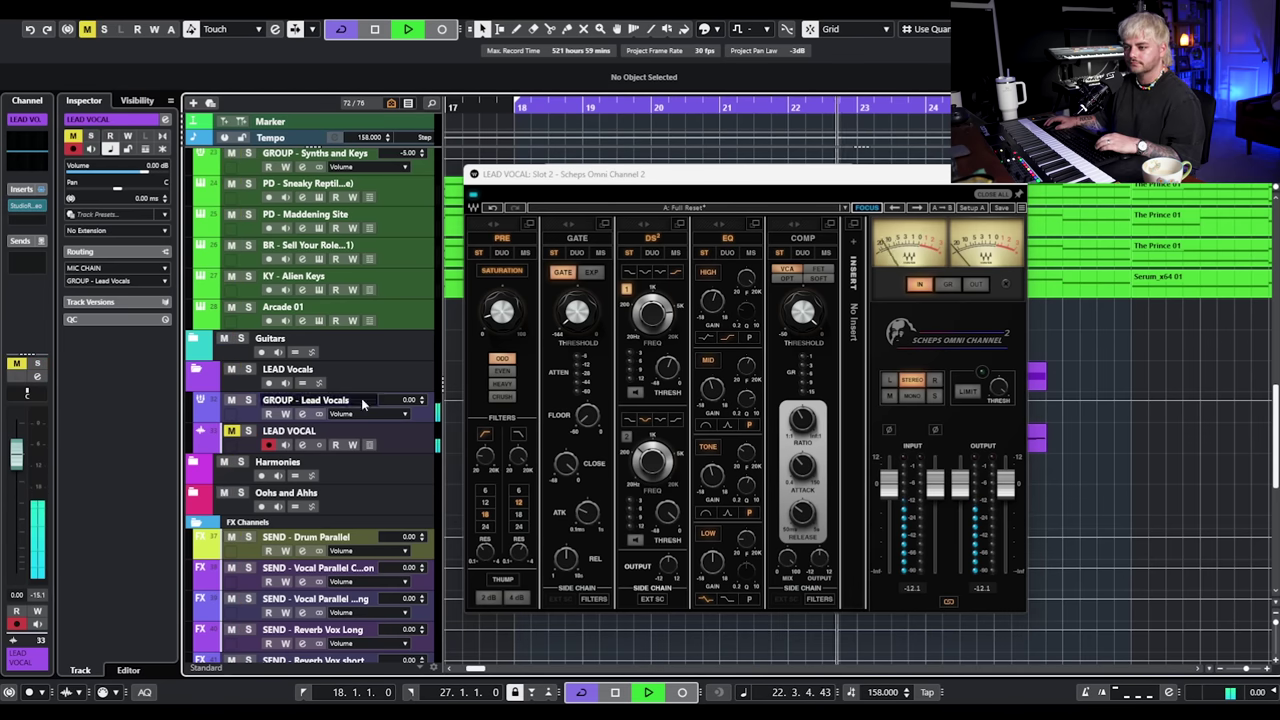
click(231, 430)
key(space)
click(231, 430)
key(space)
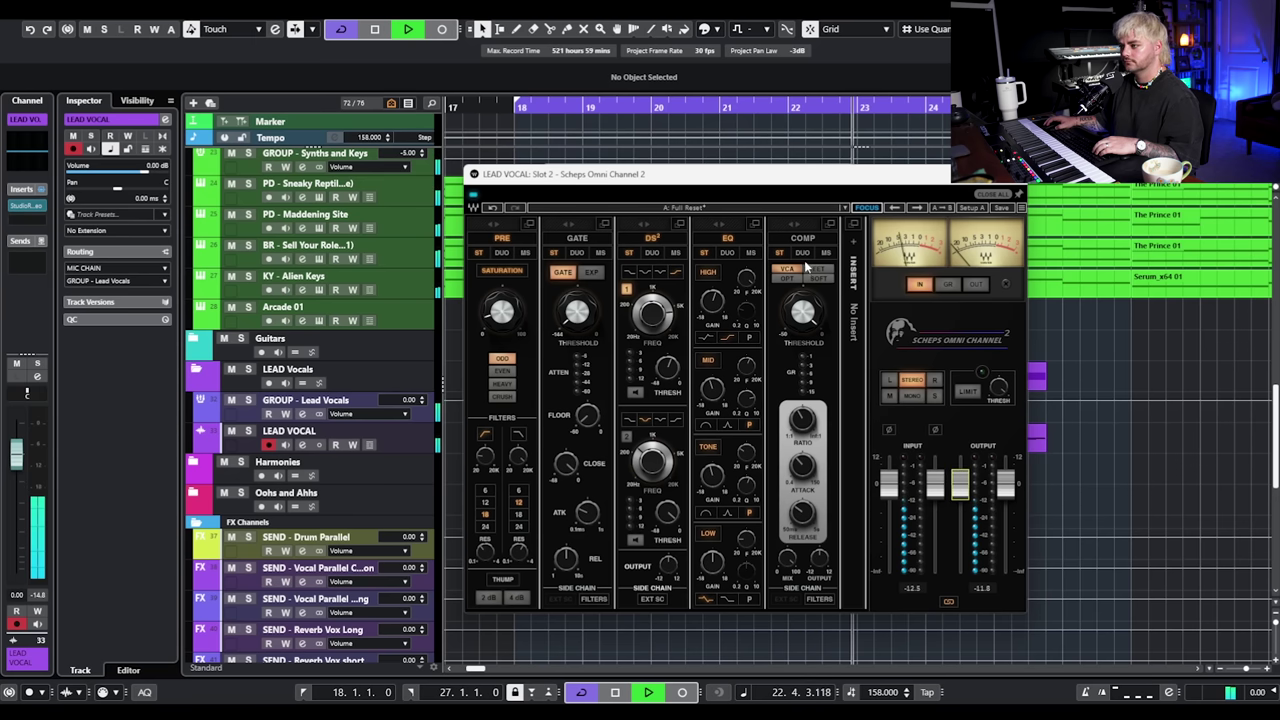
key(space)
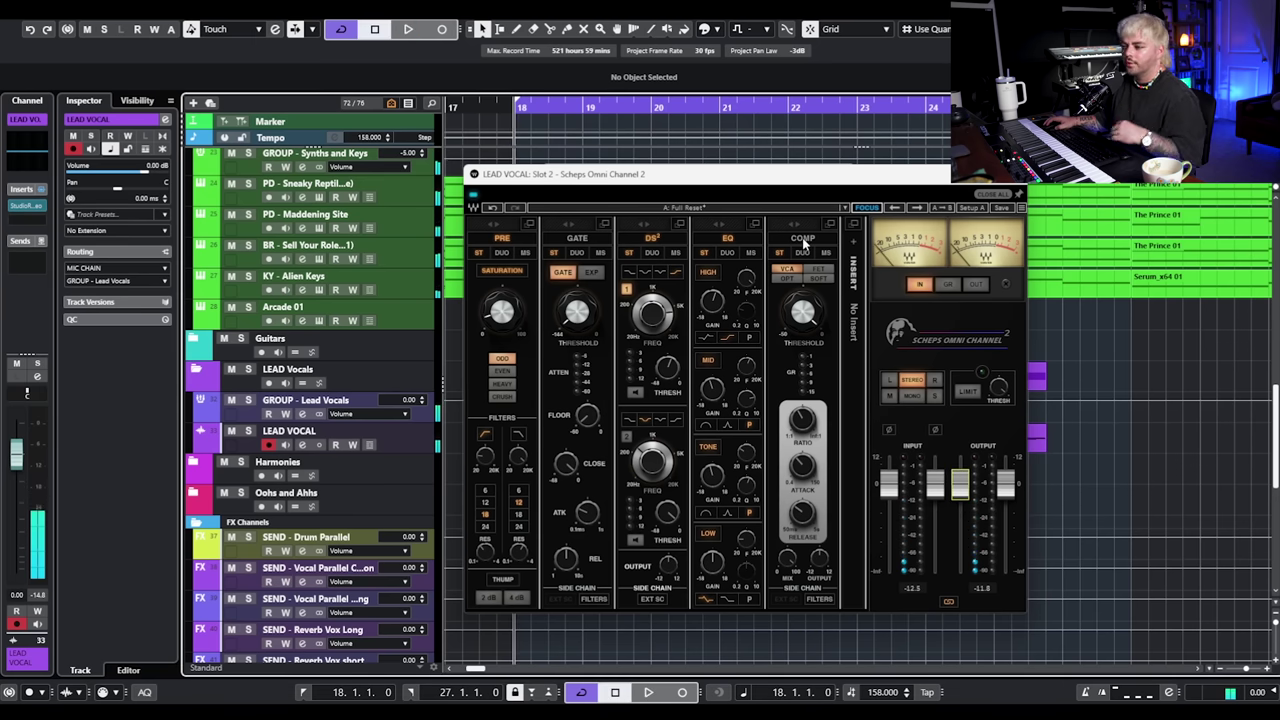
Enable the COMP module in FET mode and adjust its attack and release times.
click(821, 270)
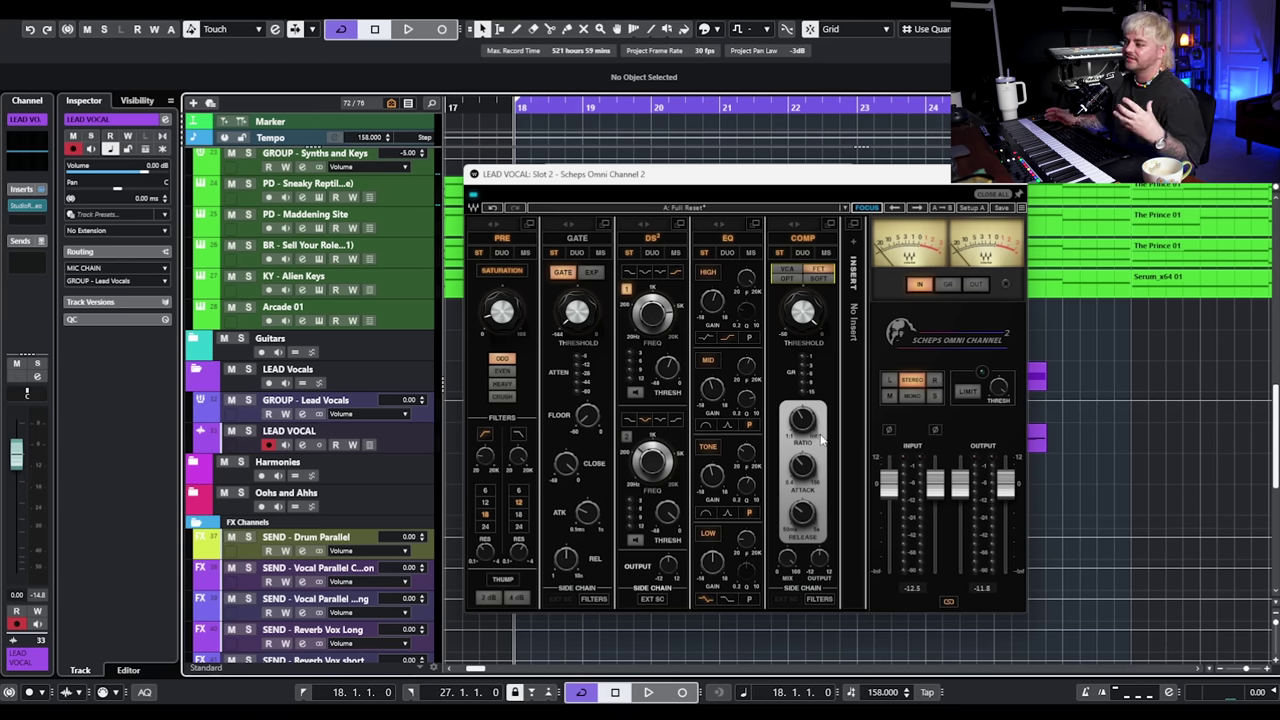
drag(806, 470, 806, 466)
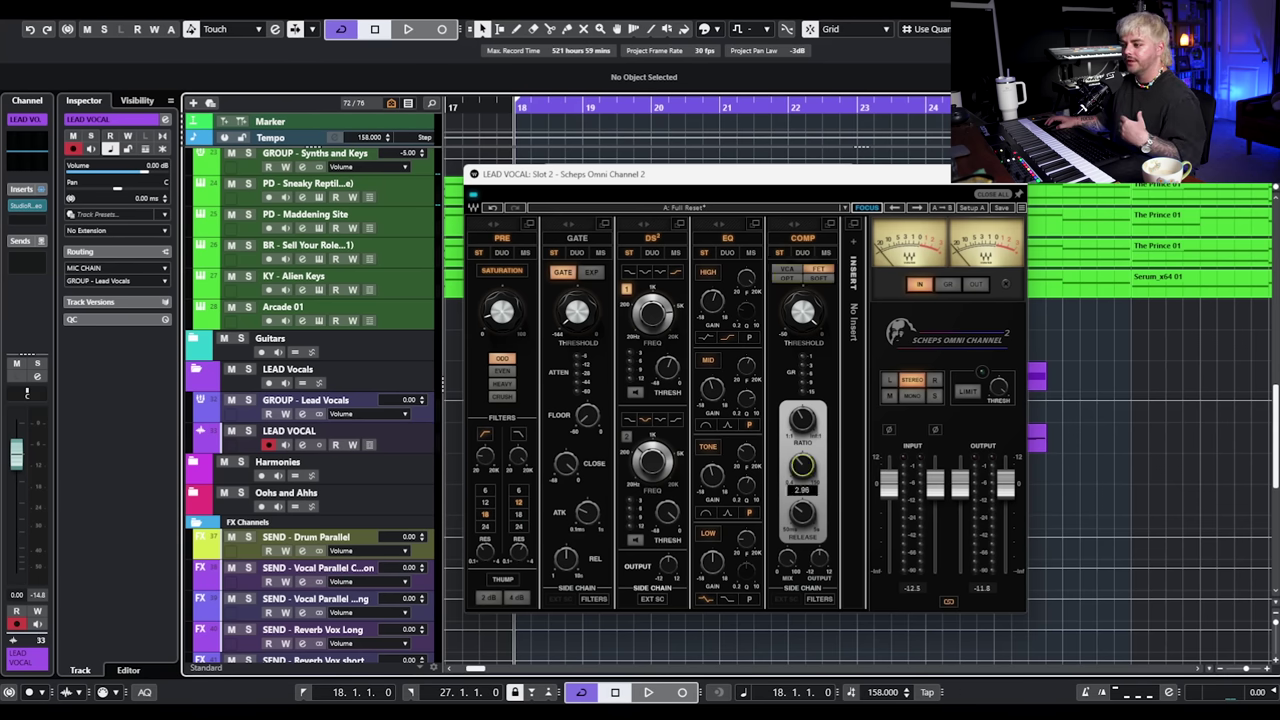
mouse_move(802, 514)
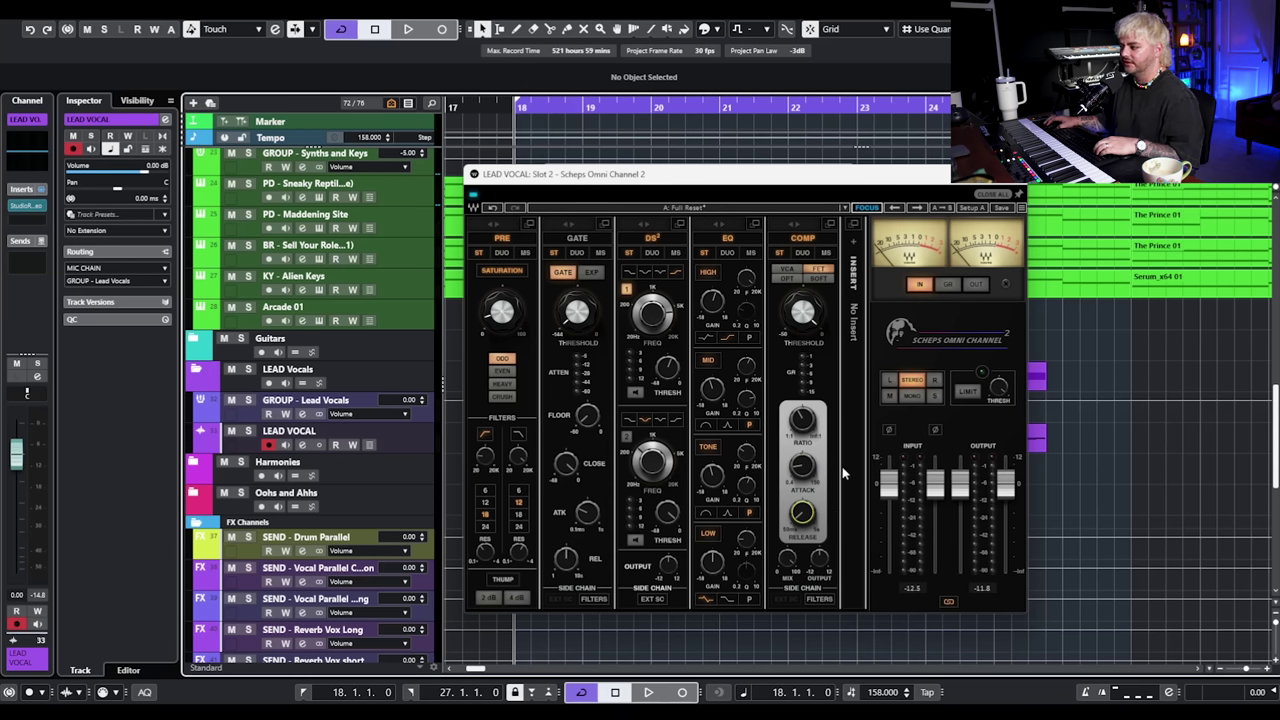
mouse_move(806, 422)
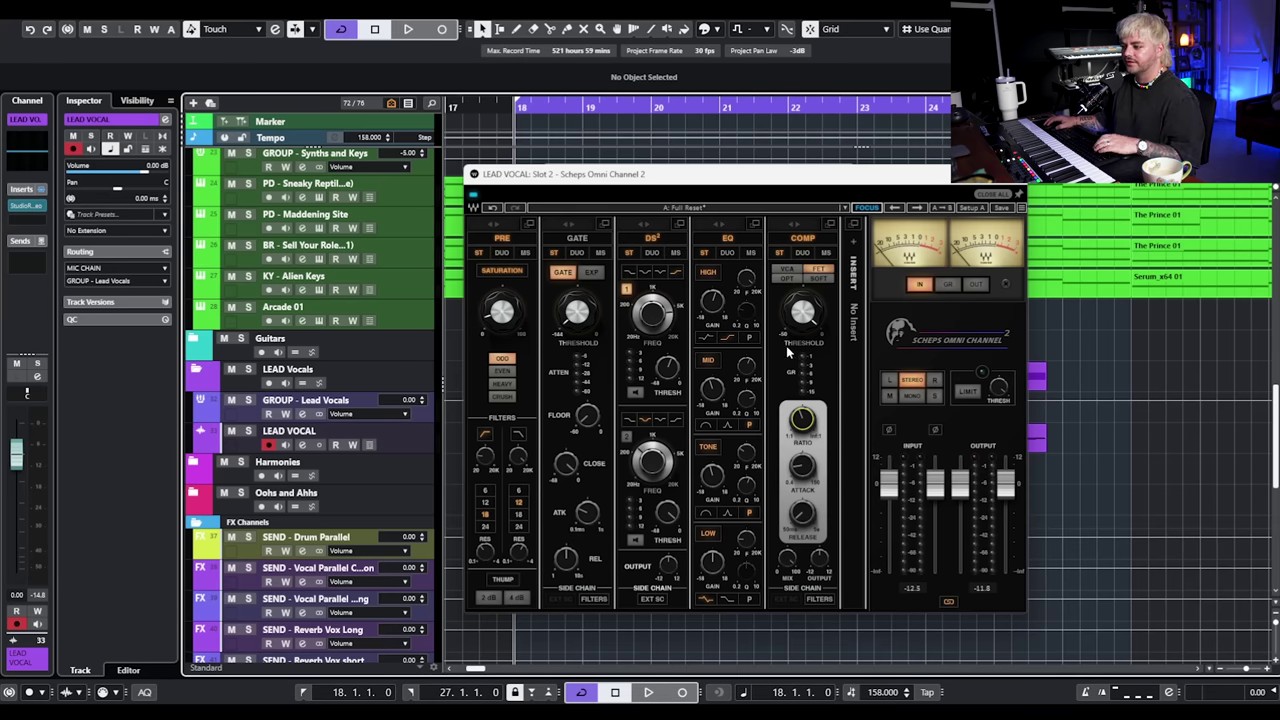
Set the compressor's threshold to about -27.55 and its output to about -2.4 during playback, and replay the mix to check.
key(space)
mouse_move(803, 313)
drag(803, 312, 803, 420)
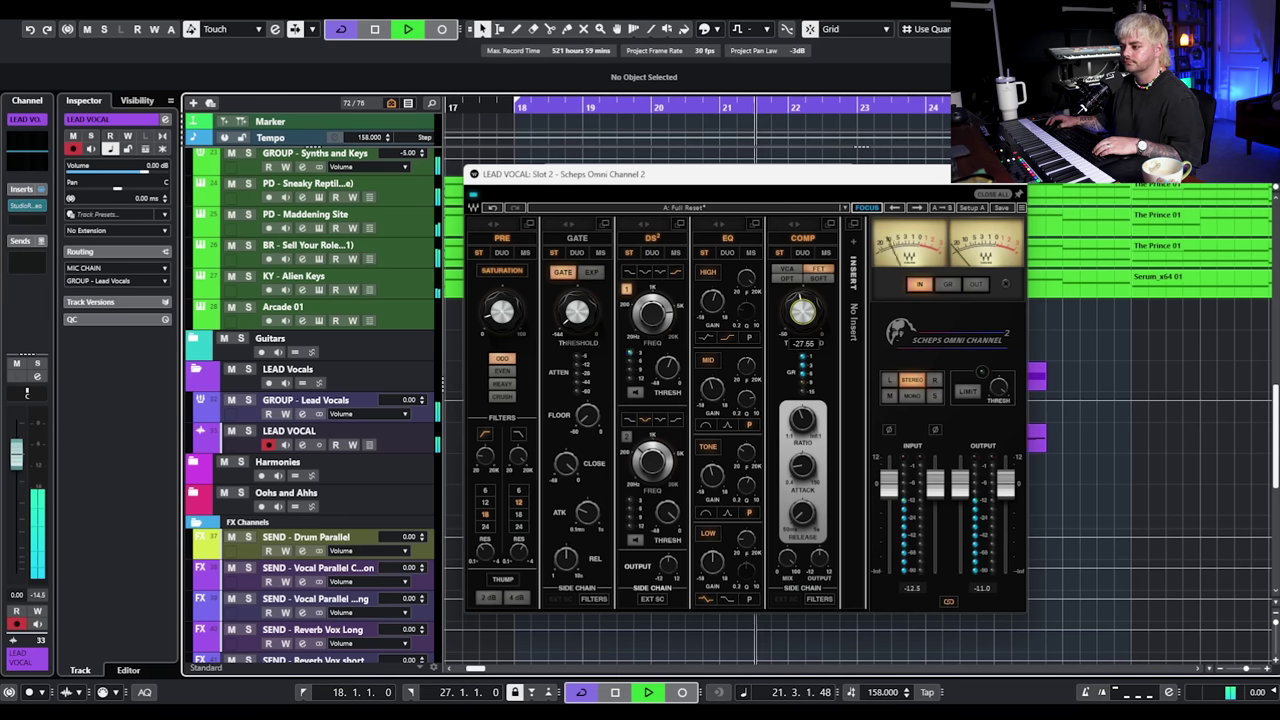
drag(819, 557, 826, 563)
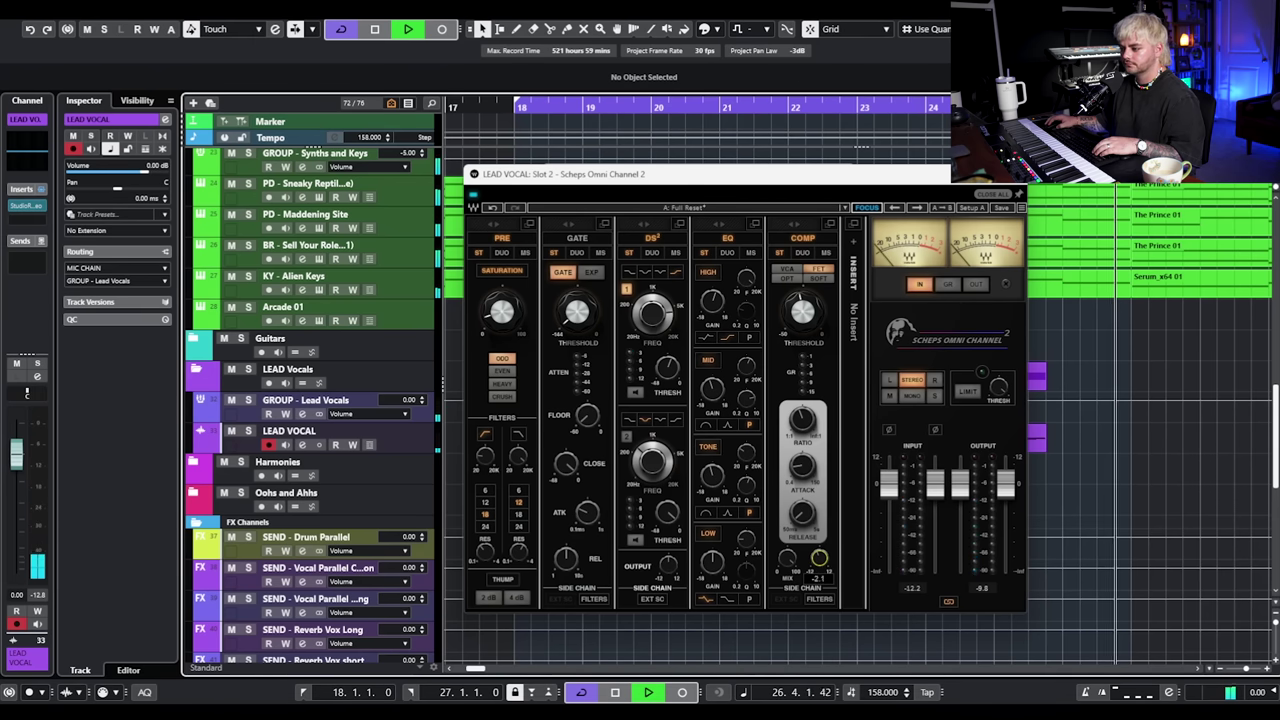
key(space)
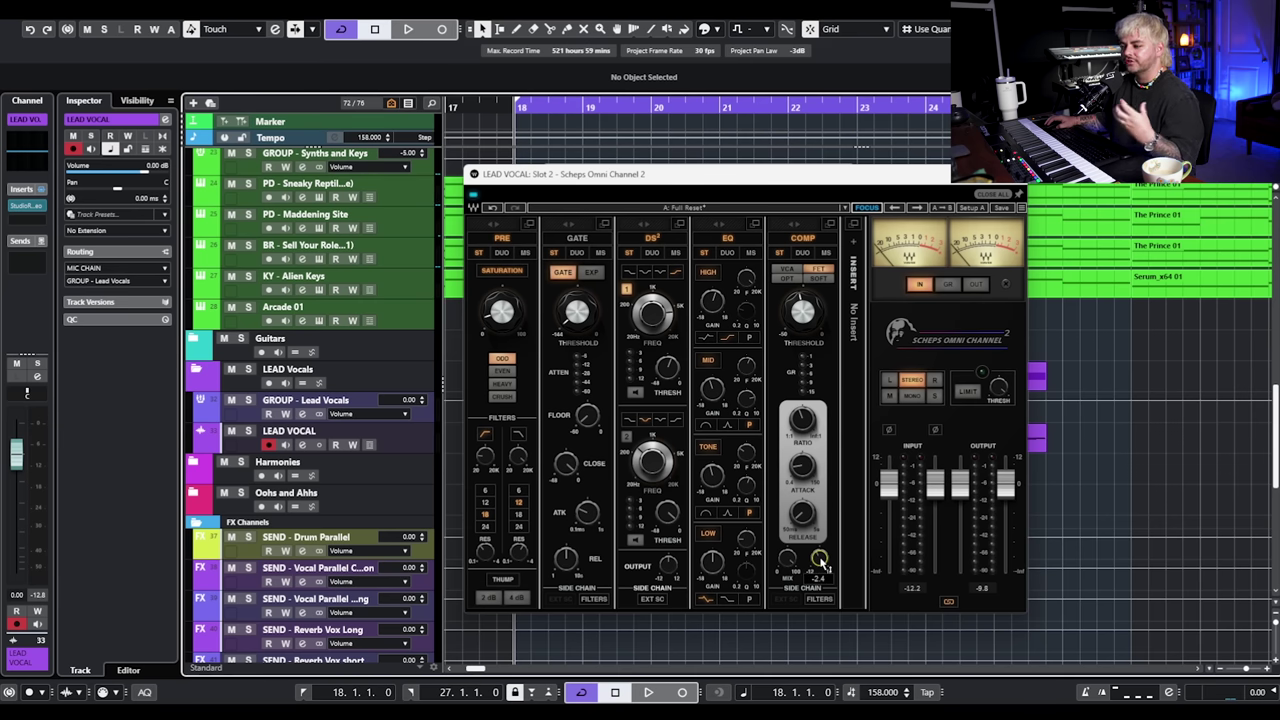
key(space)
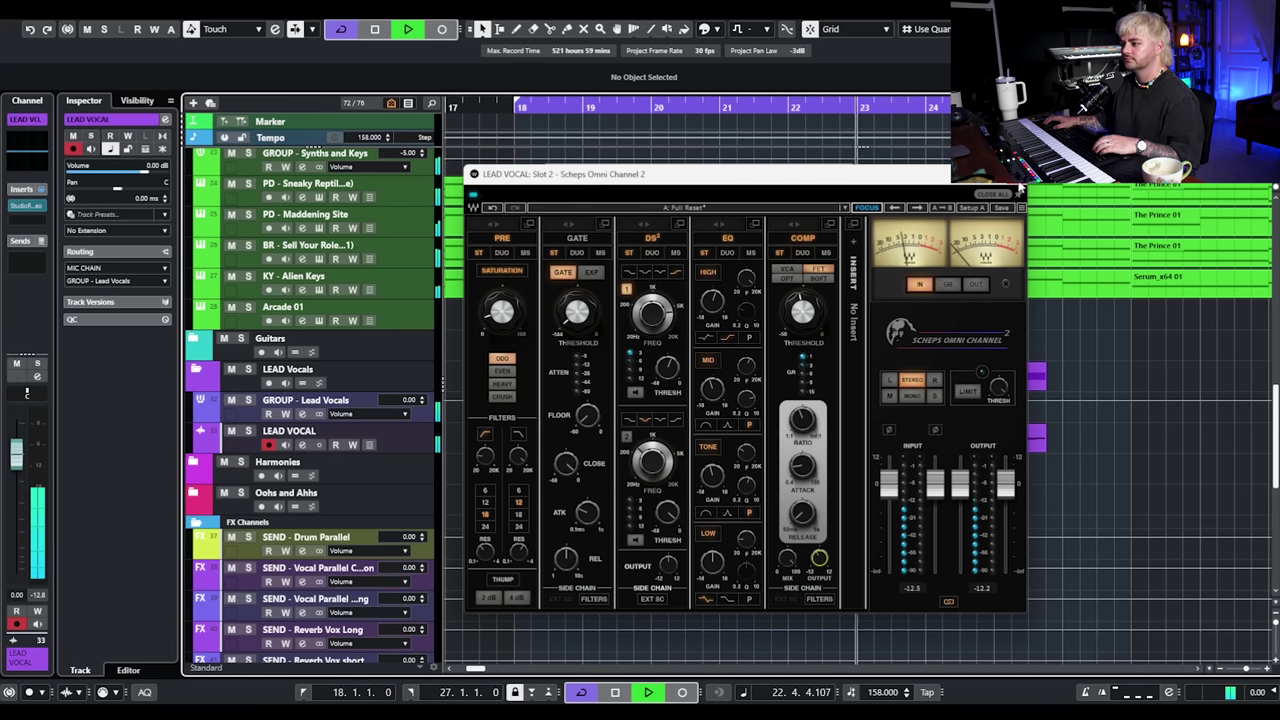
key(space)
Close the Scheps Omni Channel 2 window, view StudioRack's macro controls and return to the rack-only view.
click(1020, 187)
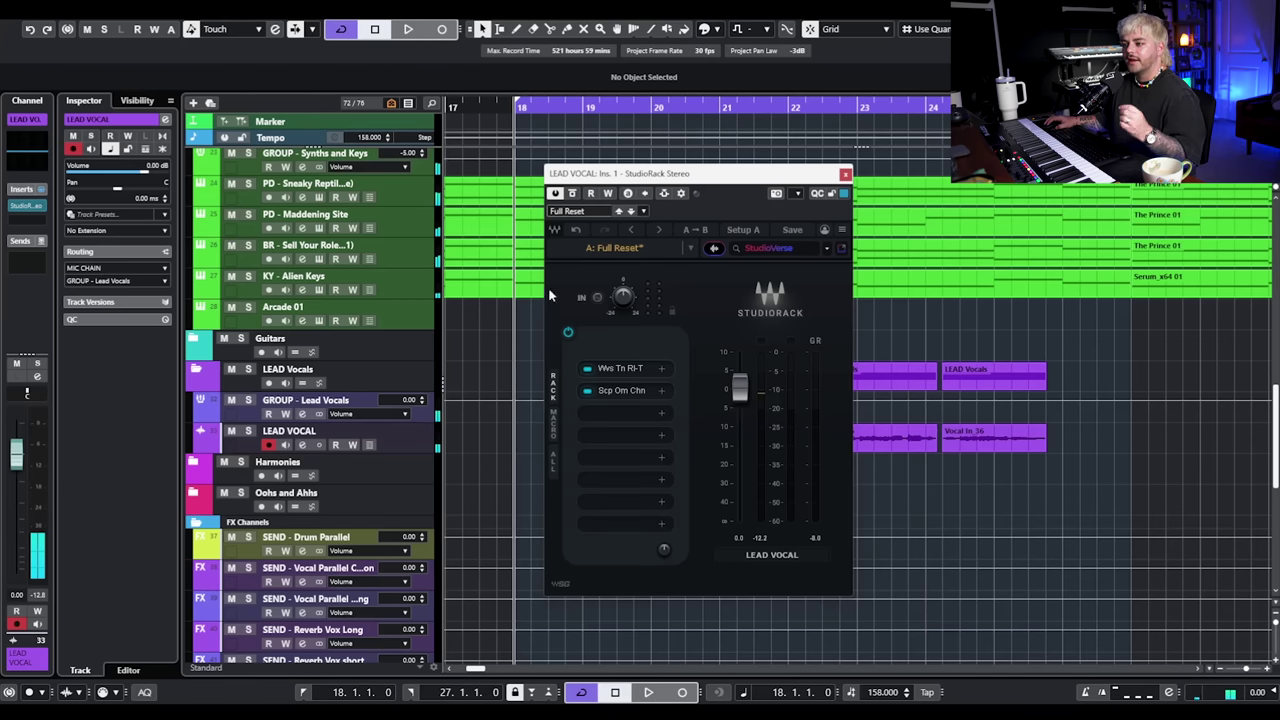
click(554, 456)
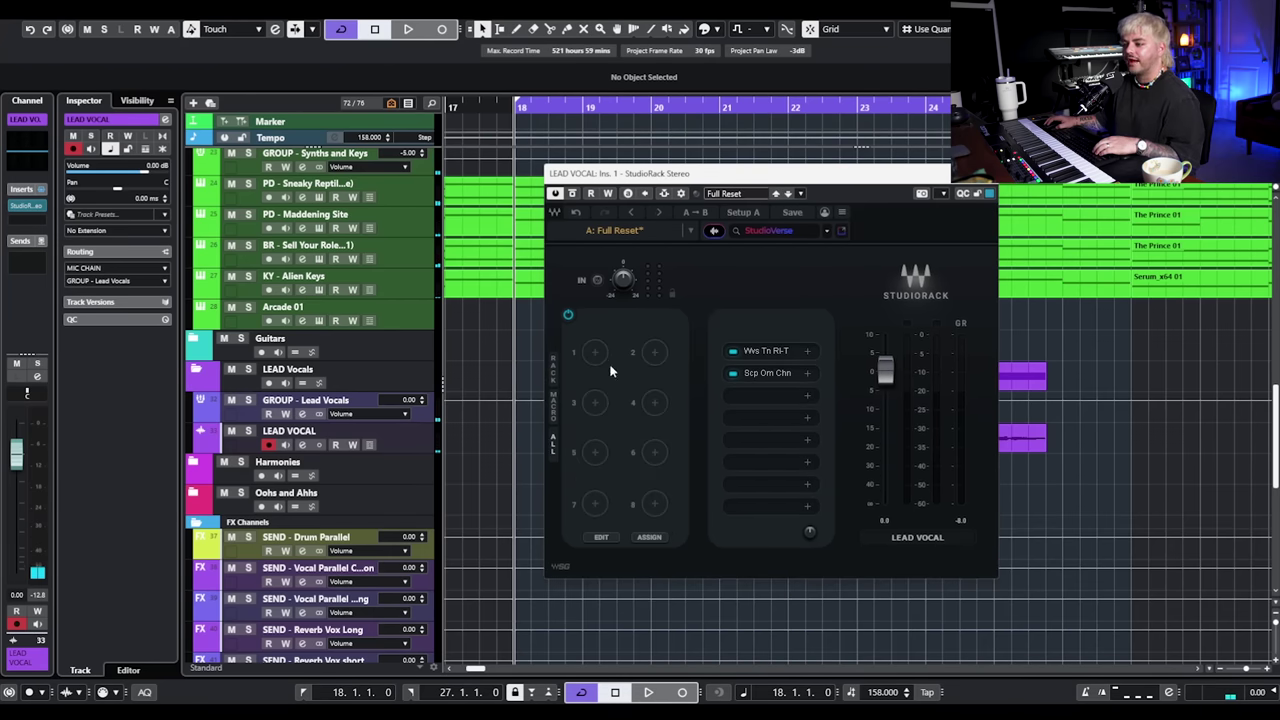
click(555, 370)
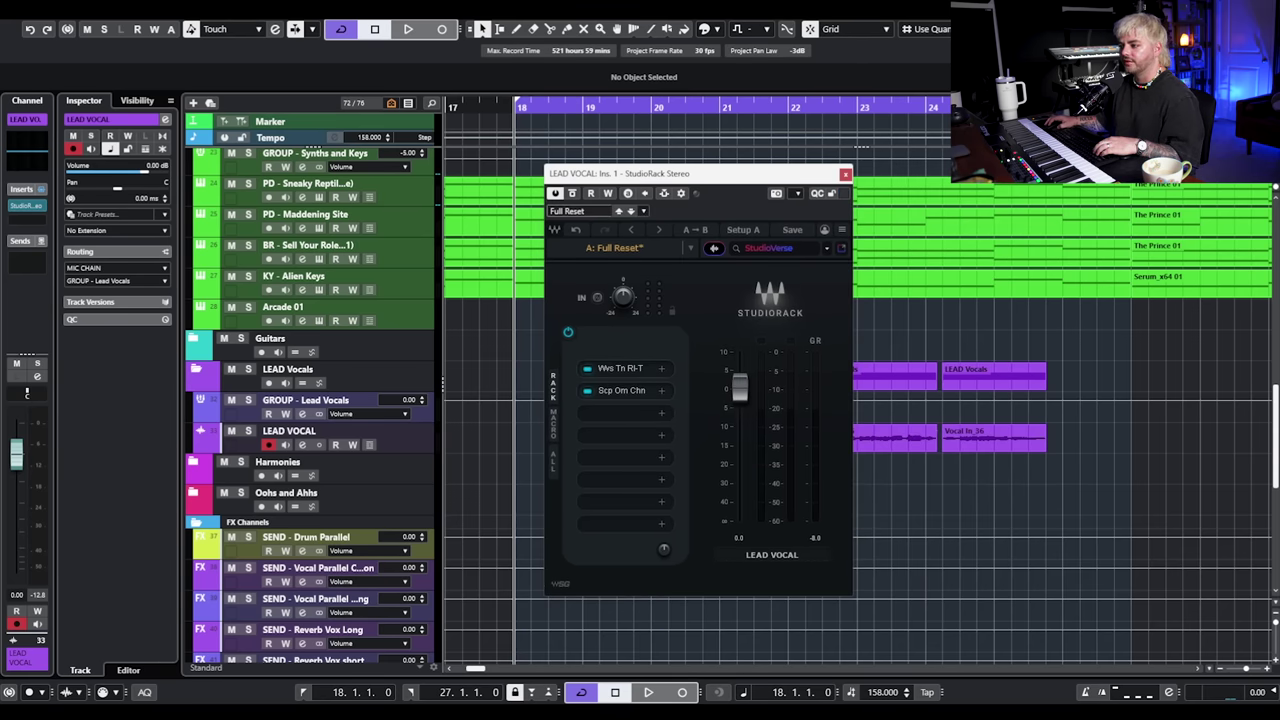
Insert the CLA-2A compressor in the third rack slot and bring its window over the rack.
click(601, 414)
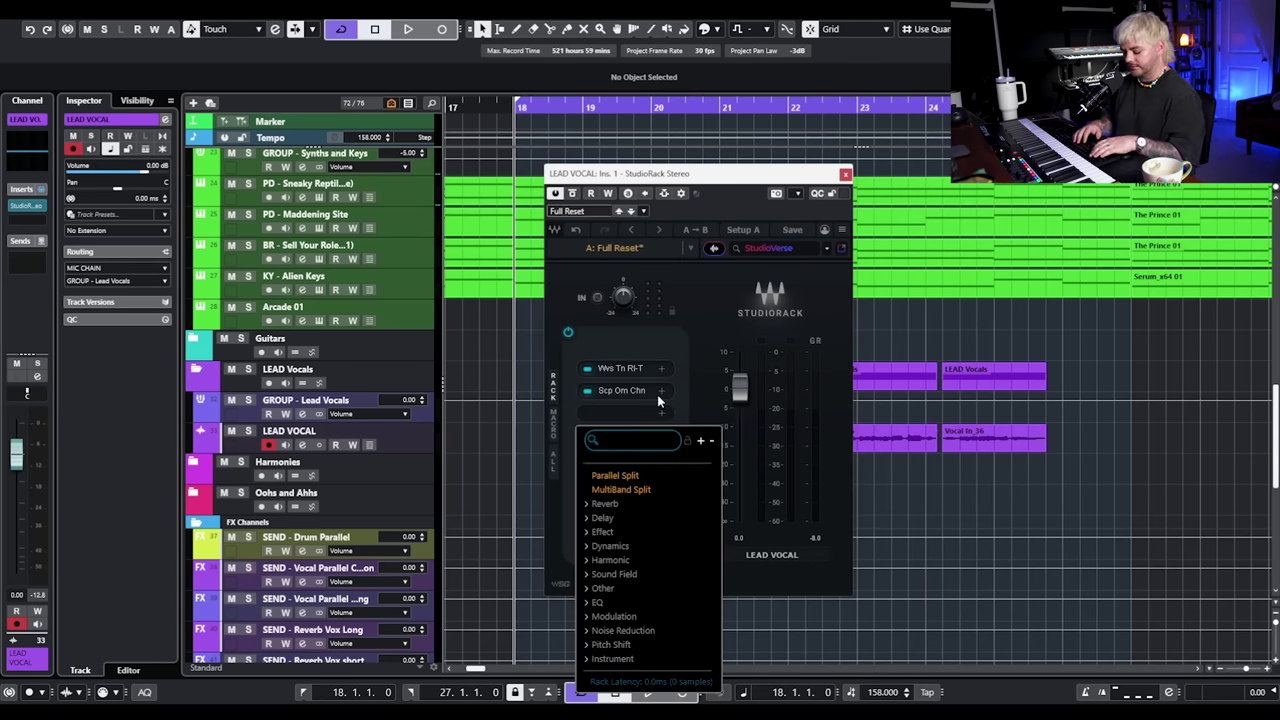
text(2a)
click(616, 479)
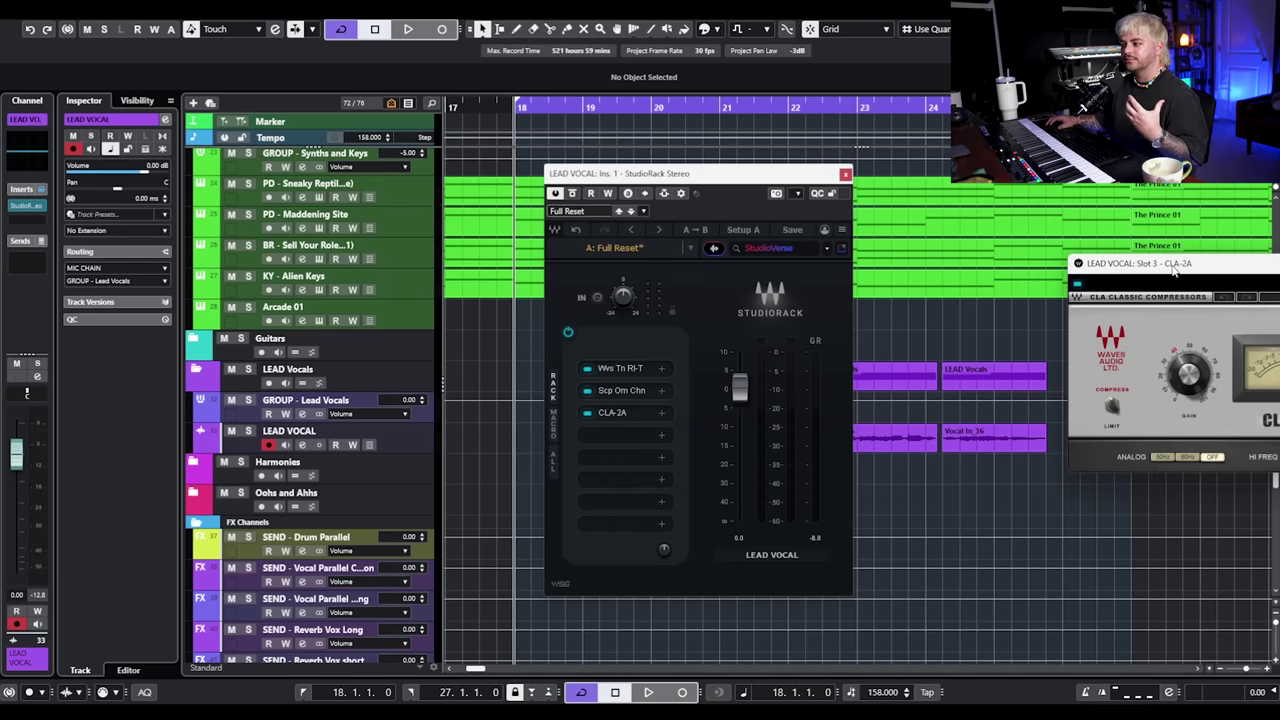
drag(1155, 263, 674, 286)
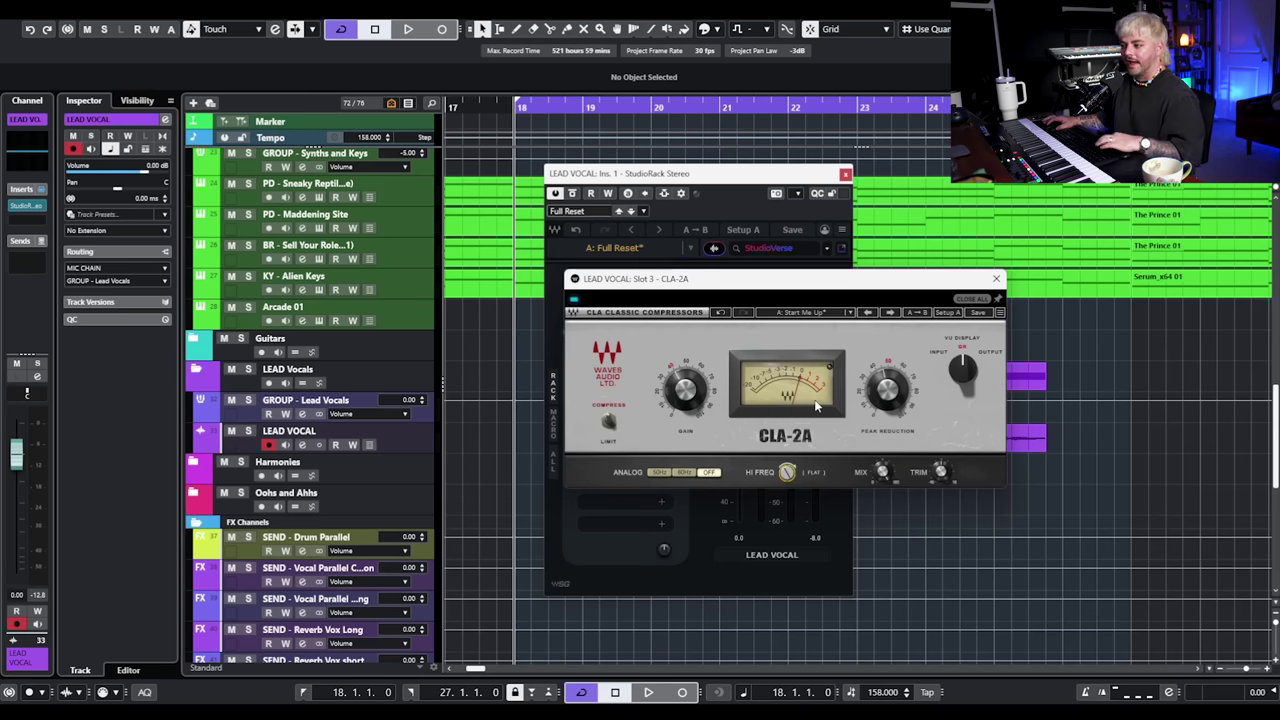
Adjust the CLA-2A's gain and peak reduction while the mix plays, then close its window and stop playback.
key(space)
mouse_move(661, 390)
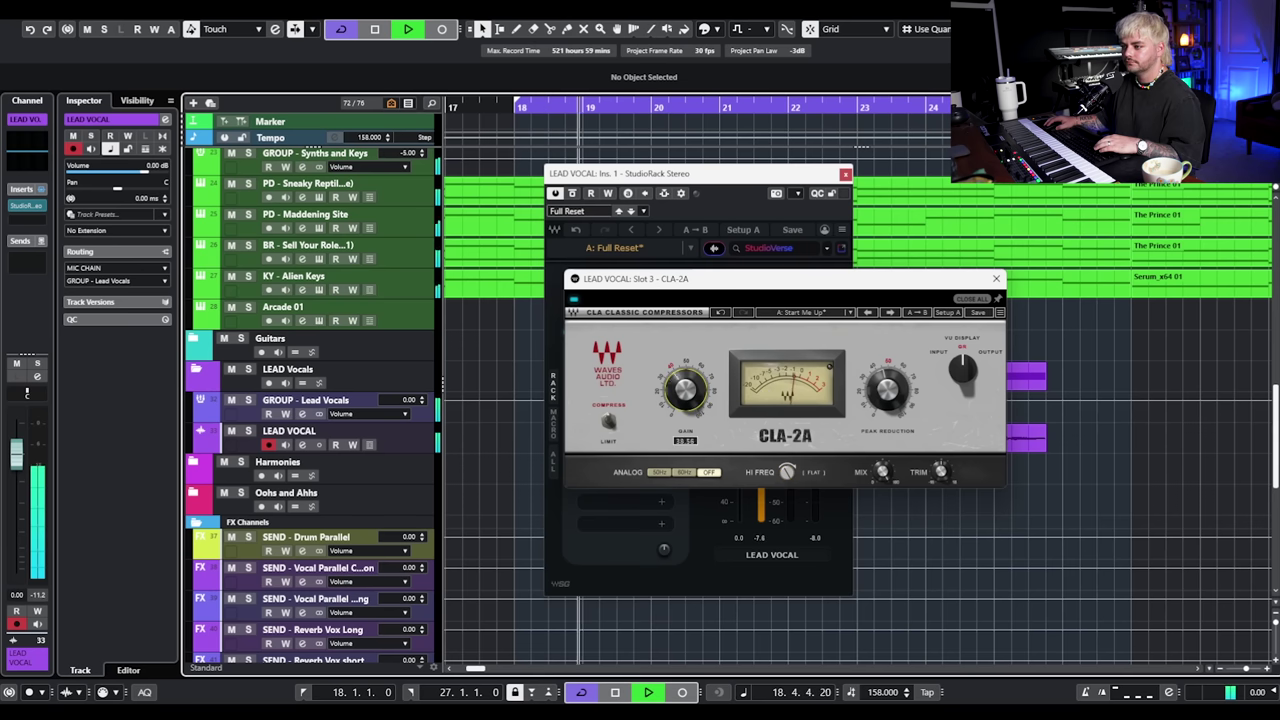
mouse_move(886, 390)
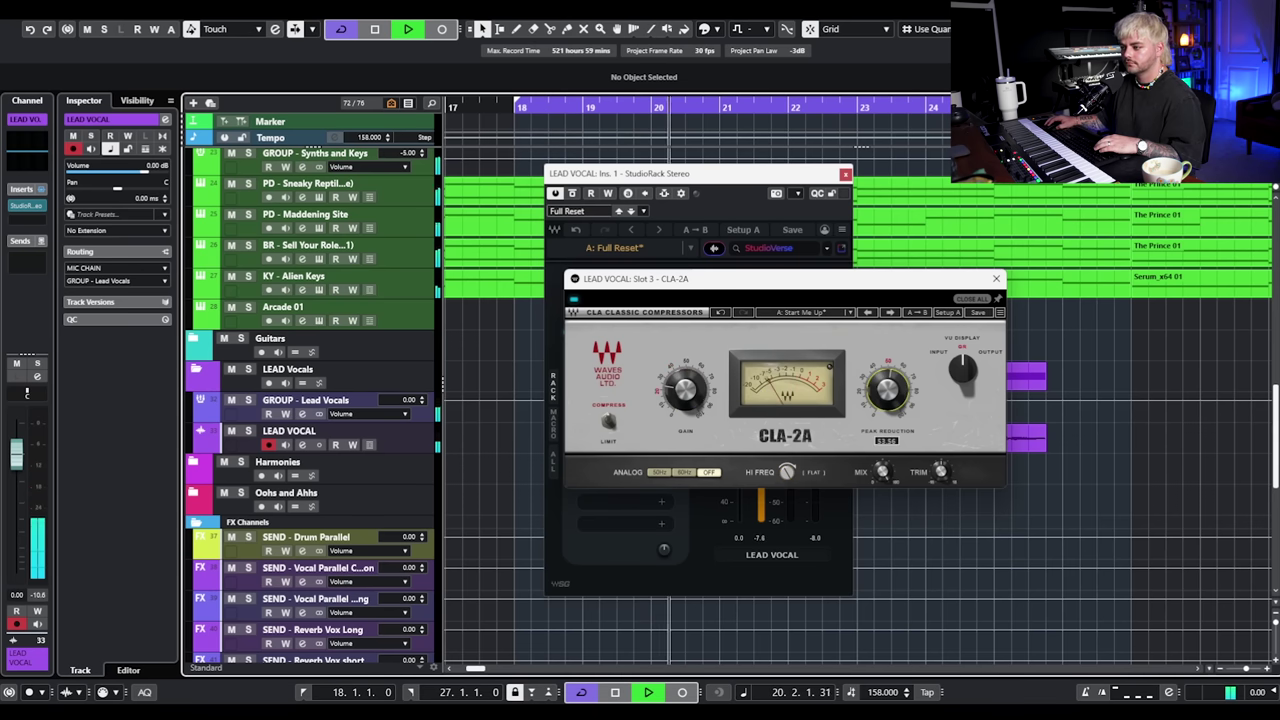
drag(686, 390, 686, 374)
drag(886, 390, 886, 398)
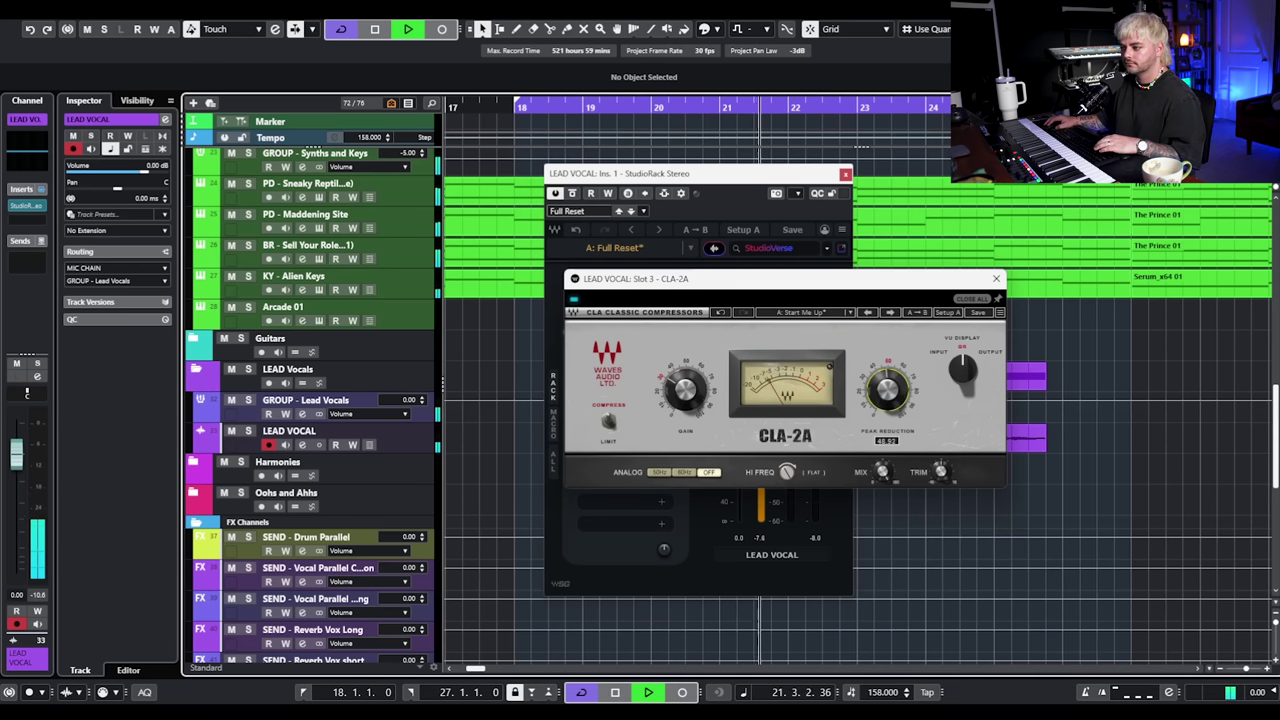
mouse_move(701, 397)
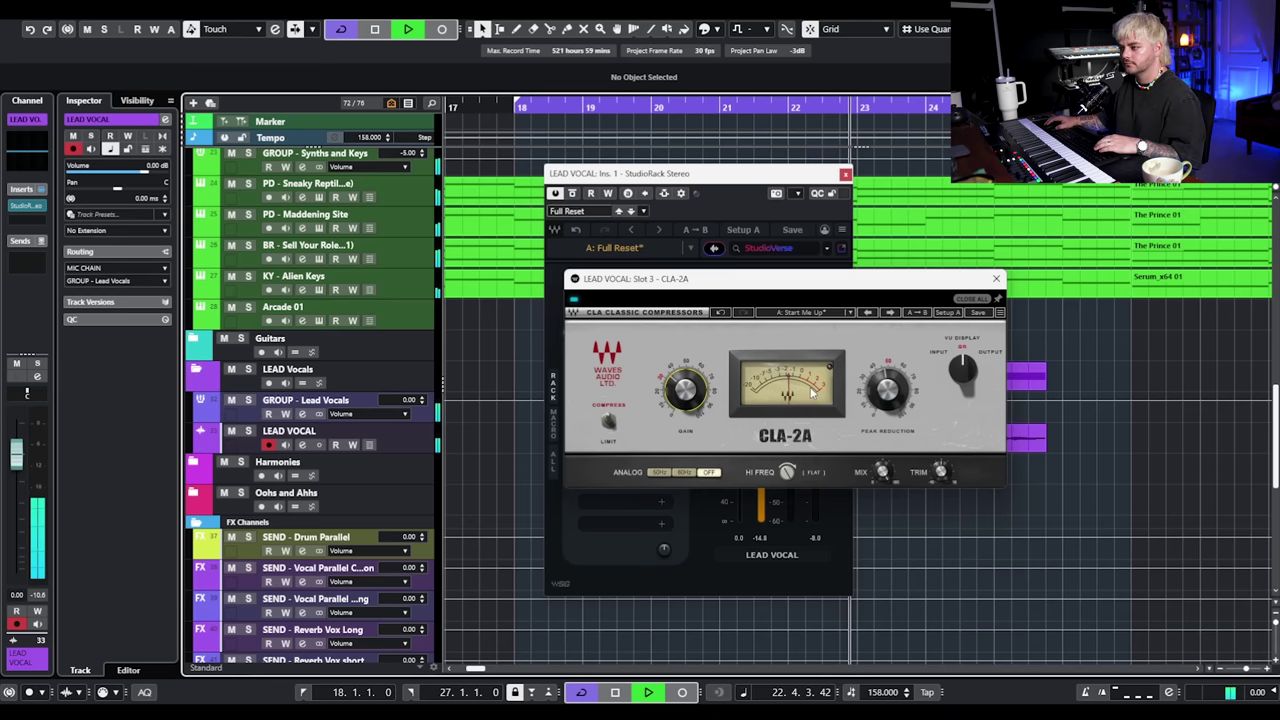
drag(886, 390, 886, 393)
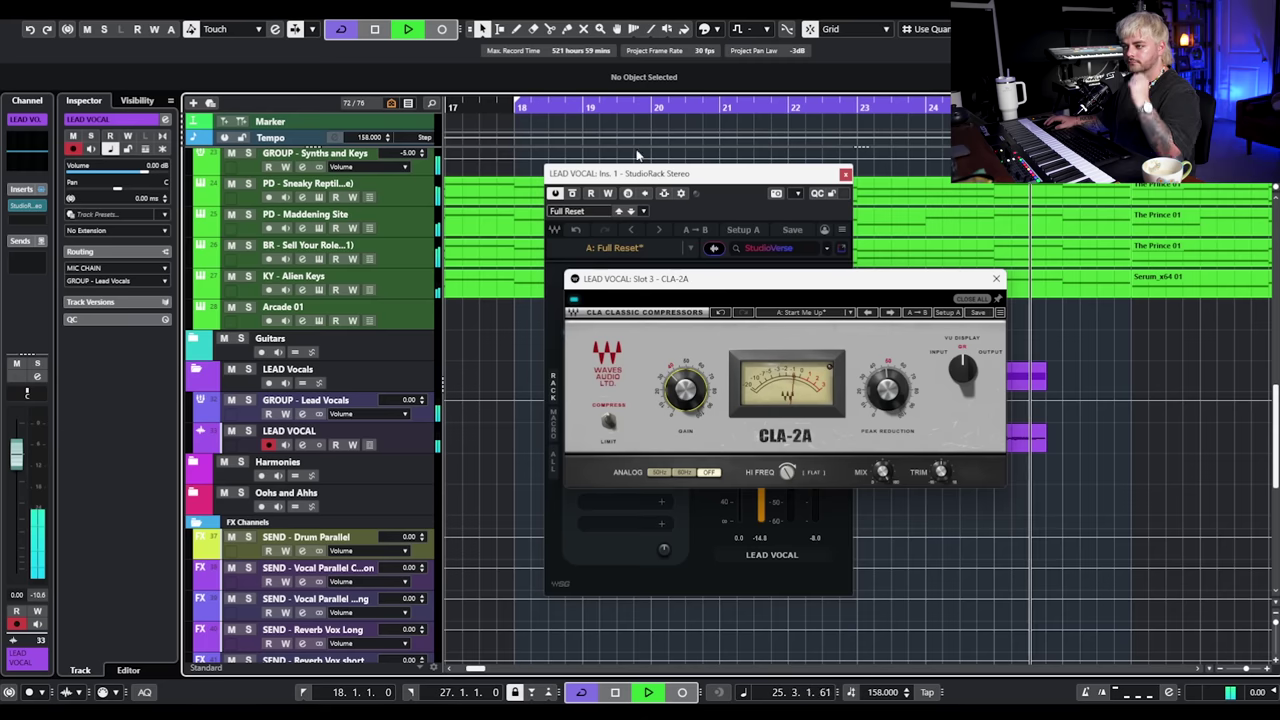
drag(874, 411, 874, 408)
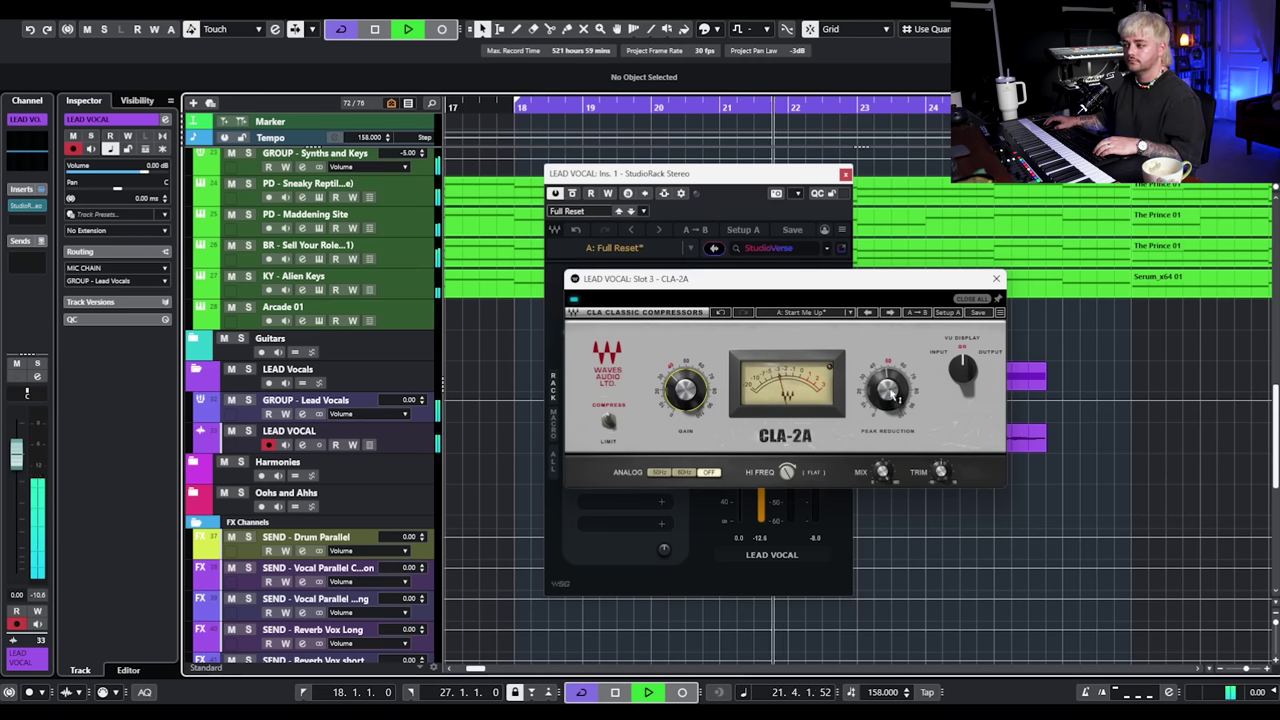
click(996, 279)
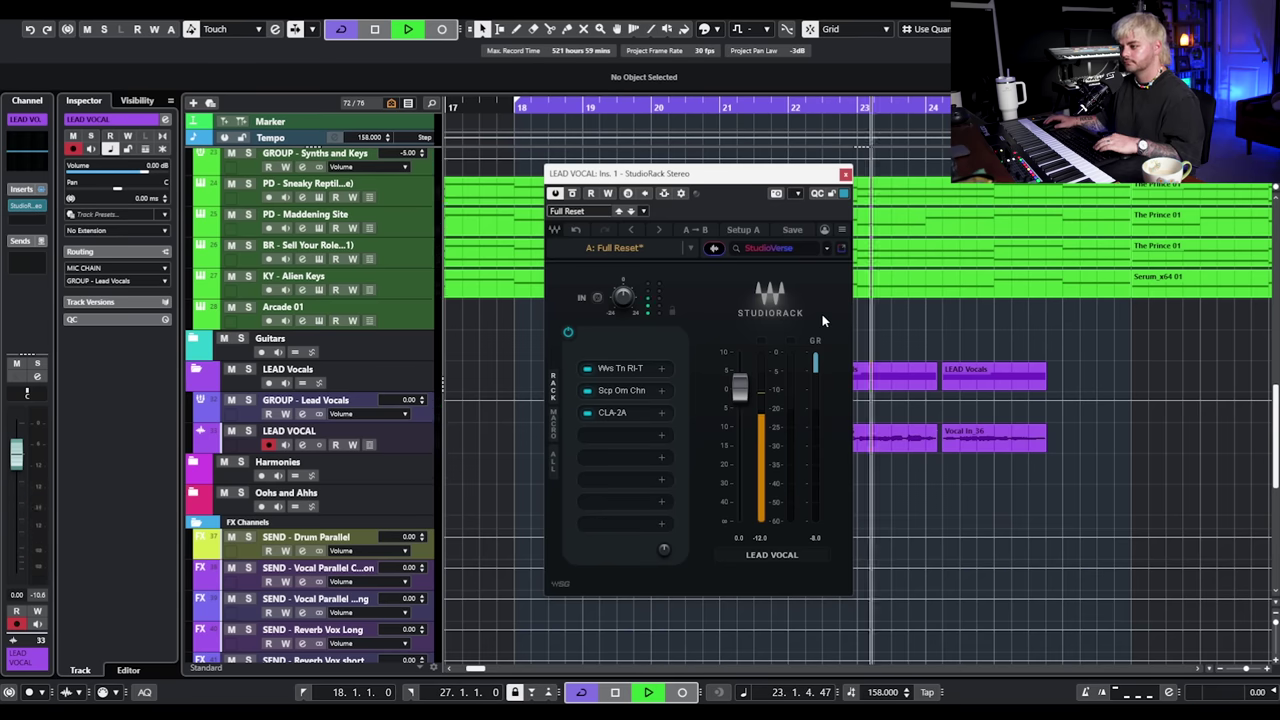
key(space)
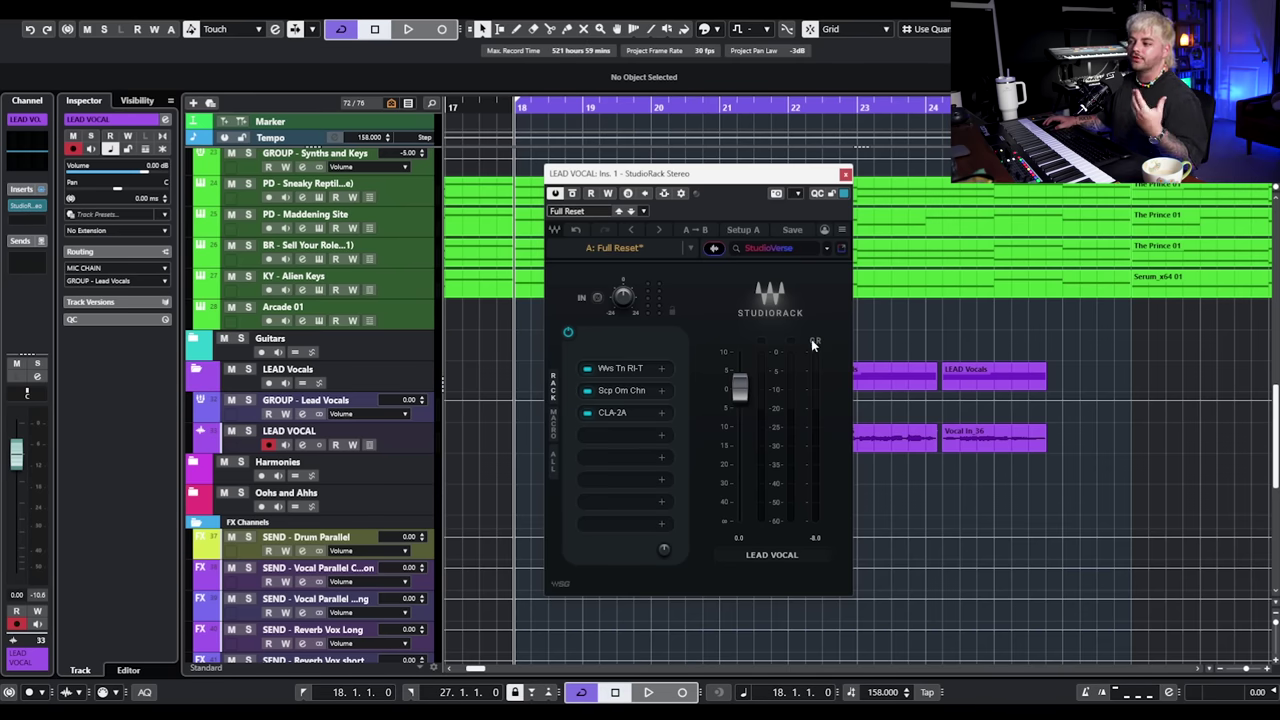
Insert the Q10 equalizer in the fourth rack slot.
click(643, 437)
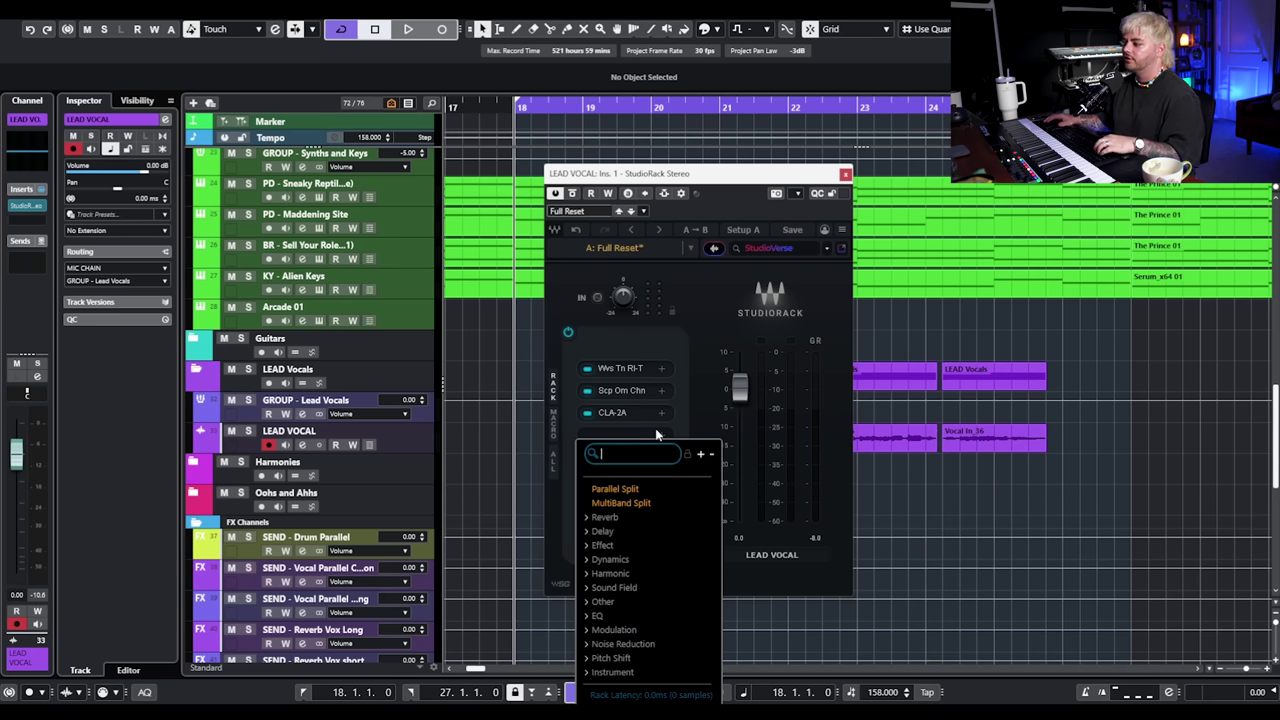
text(q10)
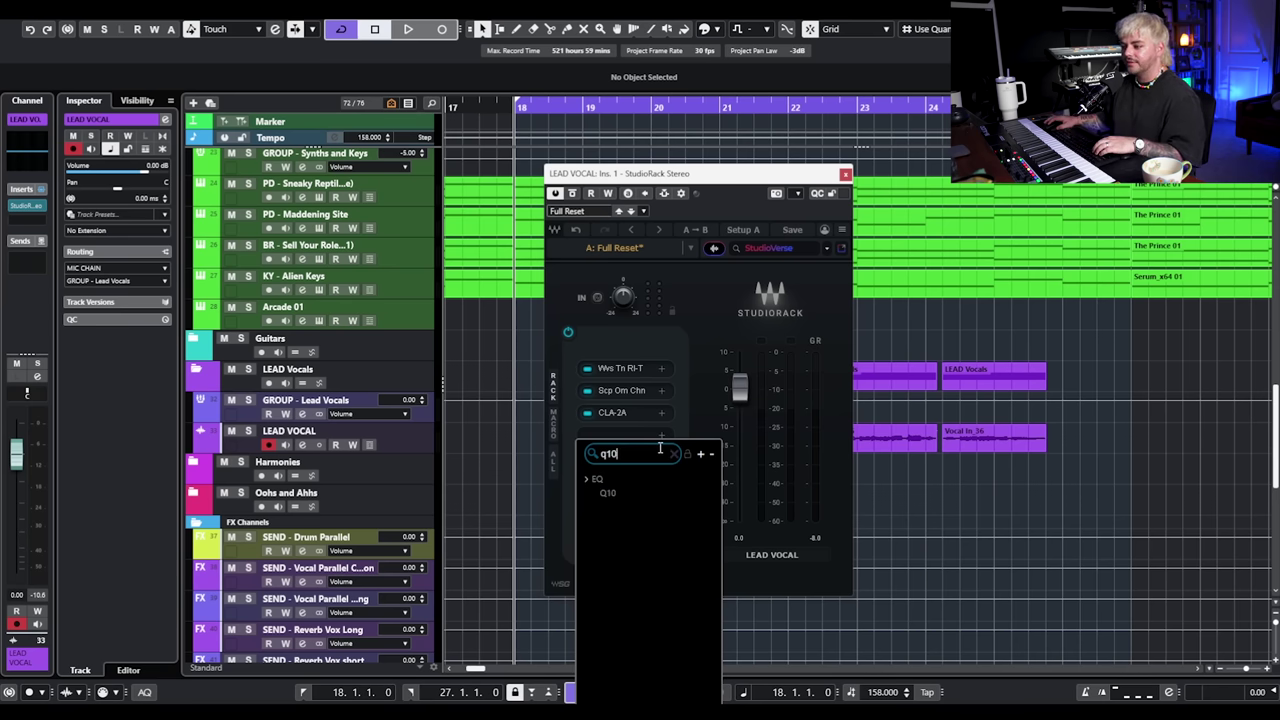
click(608, 493)
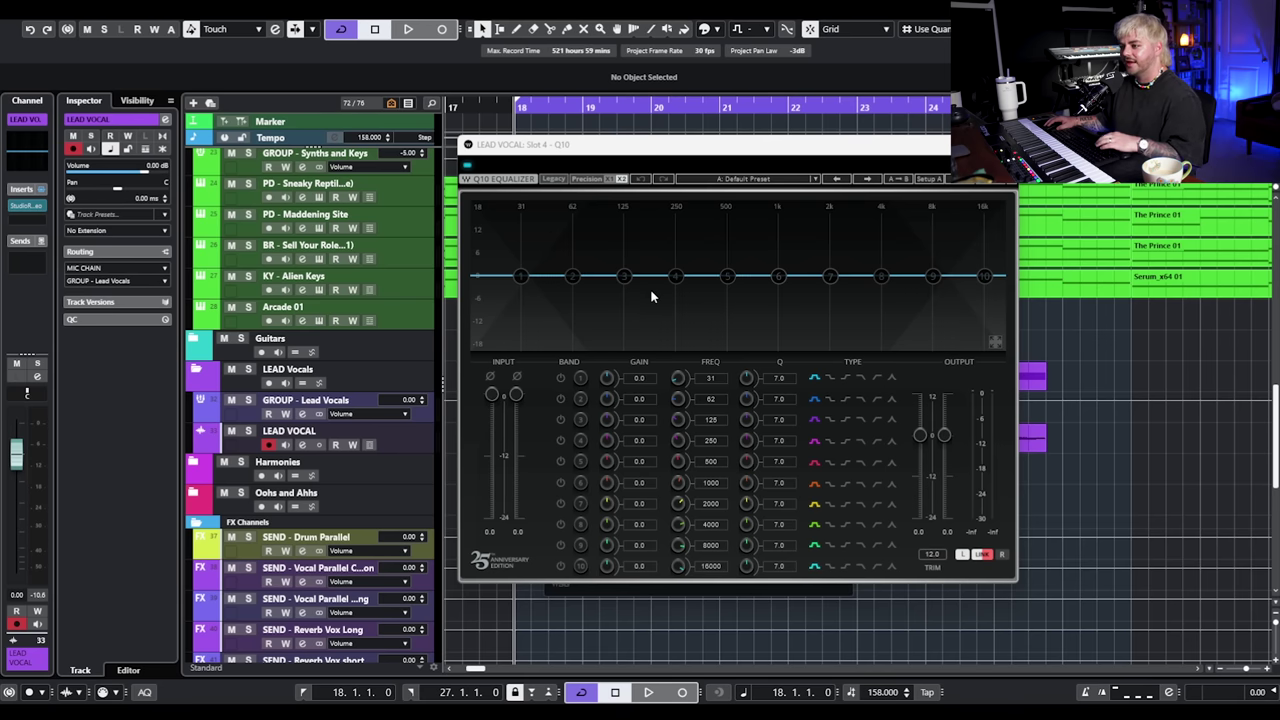
Cut Q10 band 3 by about 3 dB at about 152 Hz with a Q of 10.4 during playback.
mouse_move(625, 277)
mouse_down()
mouse_move(643, 257)
mouse_move(636, 206)
mouse_move(634, 297)
mouse_move(639, 287)
mouse_up()
key(space)
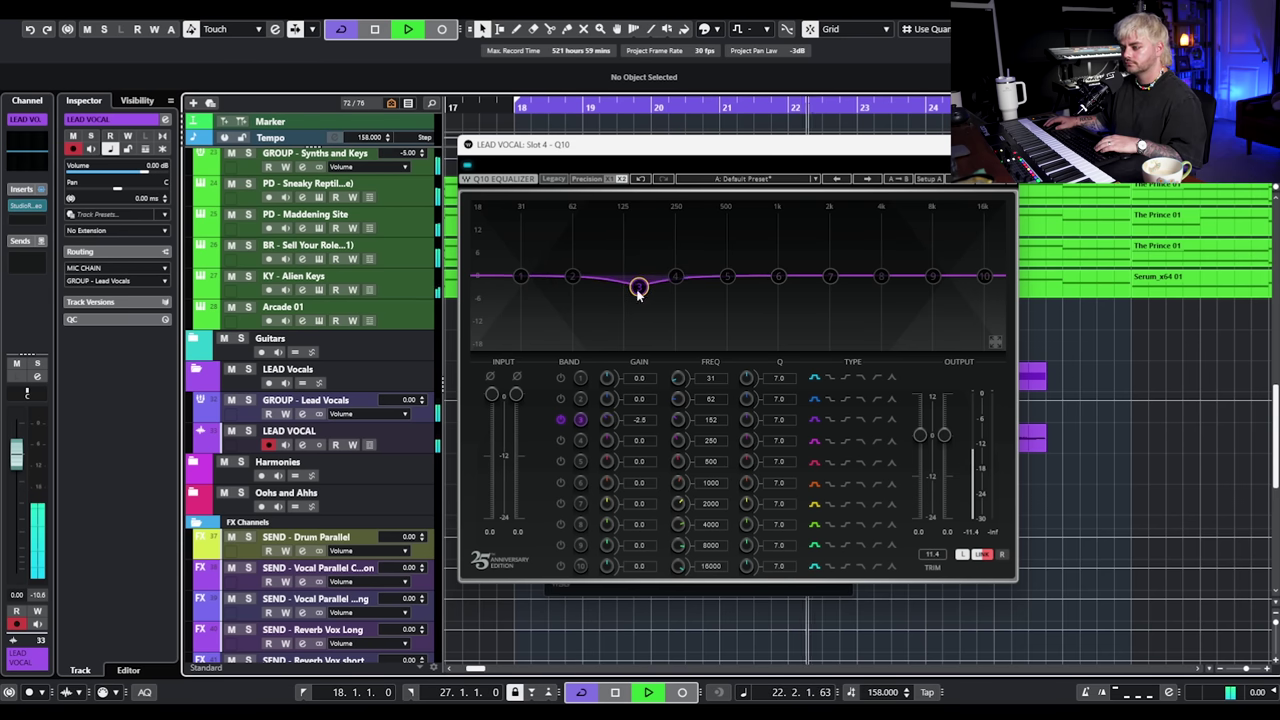
drag(747, 421, 748, 405)
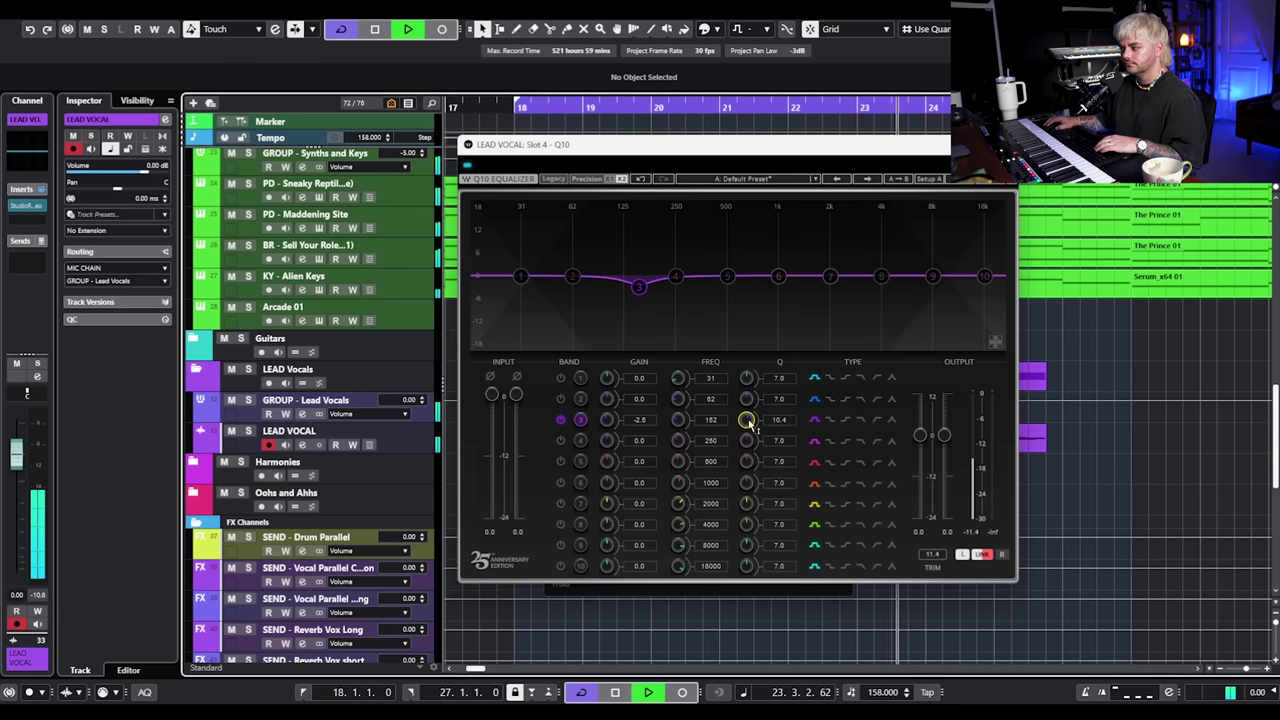
Cut Q10 band 7 by about 3 dB at about 2808 Hz with a Q of 54, replay the mix and close the equalizer.
drag(830, 278, 848, 287)
drag(747, 503, 747, 440)
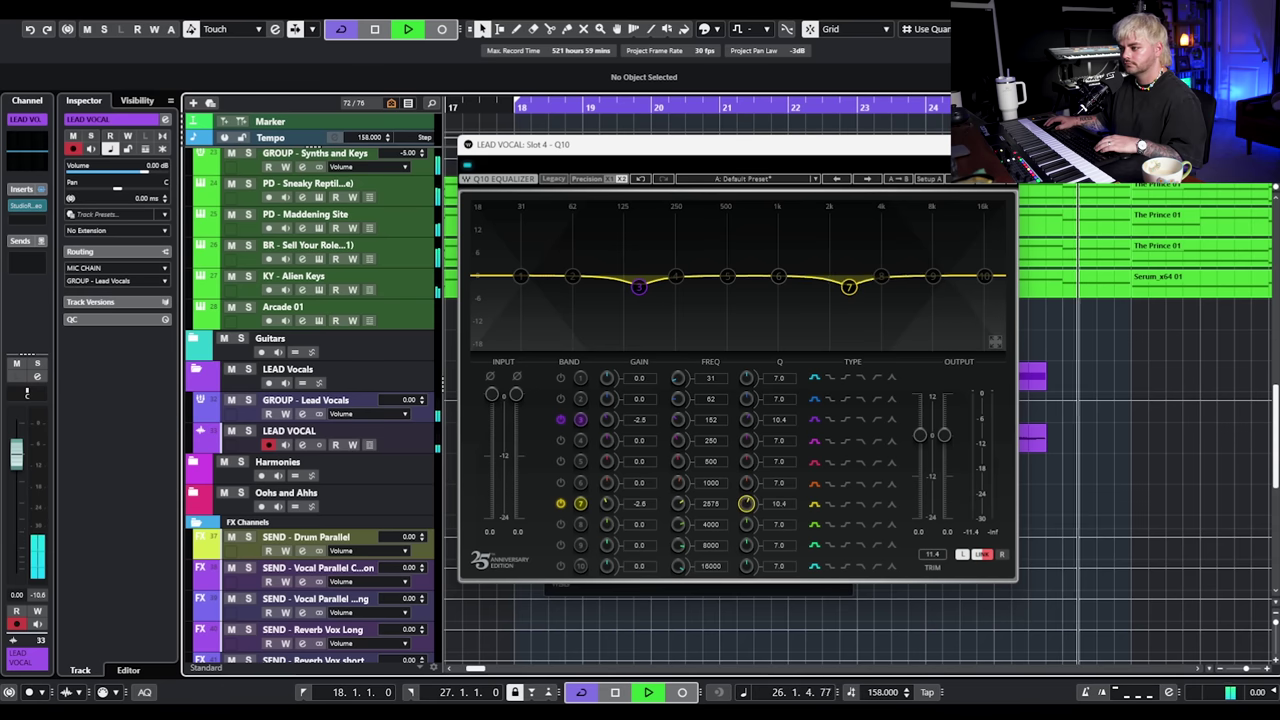
key(space)
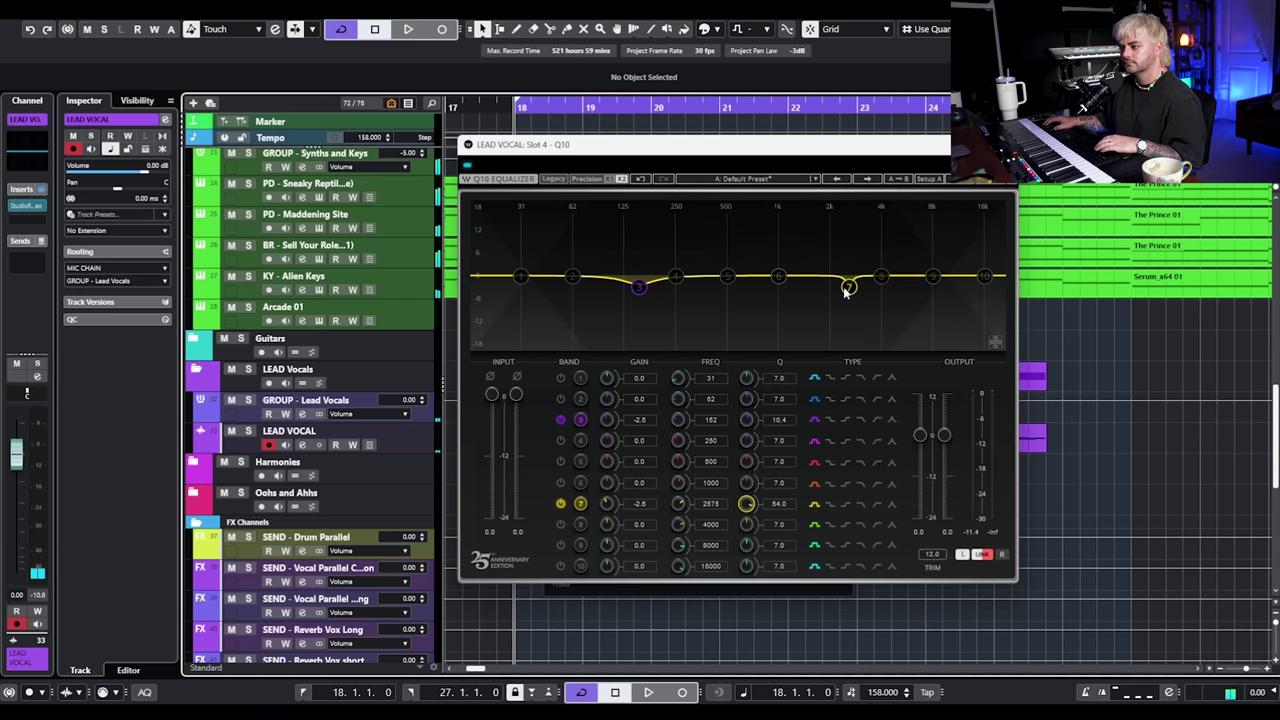
mouse_move(848, 287)
mouse_down()
mouse_move(856, 236)
mouse_move(855, 288)
mouse_up()
key(space)
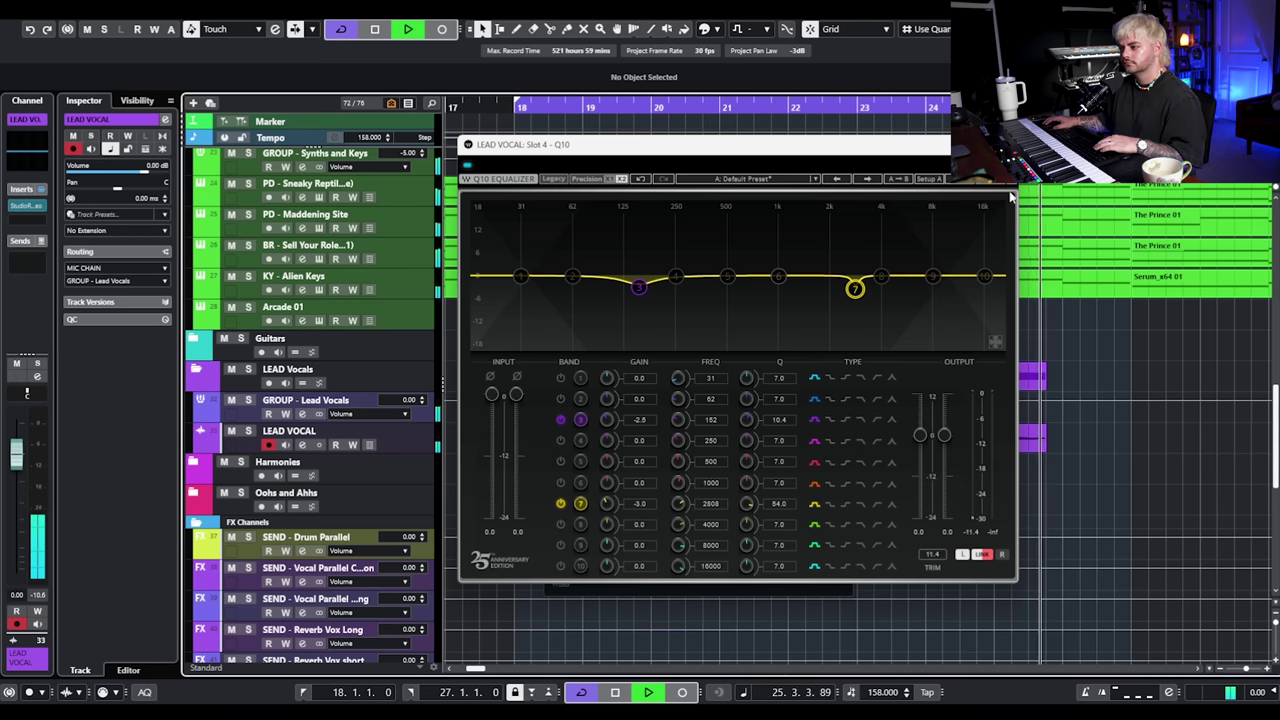
key(space)
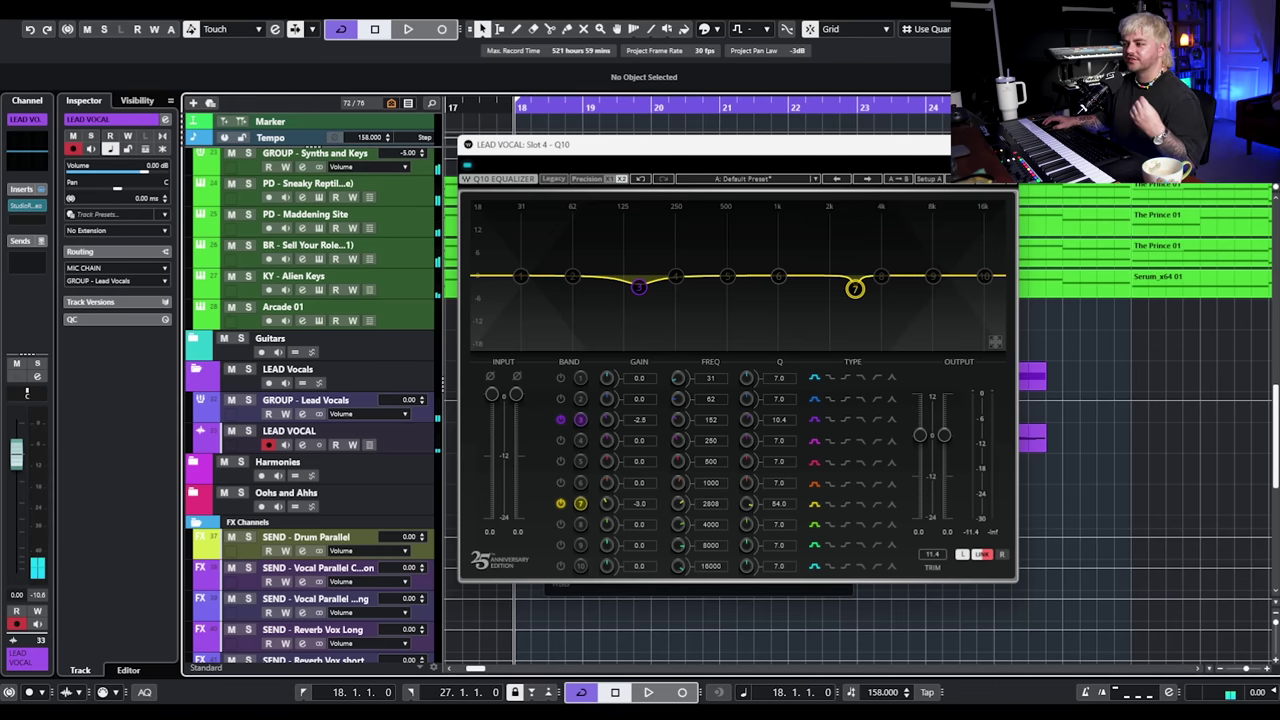
key(Escape)
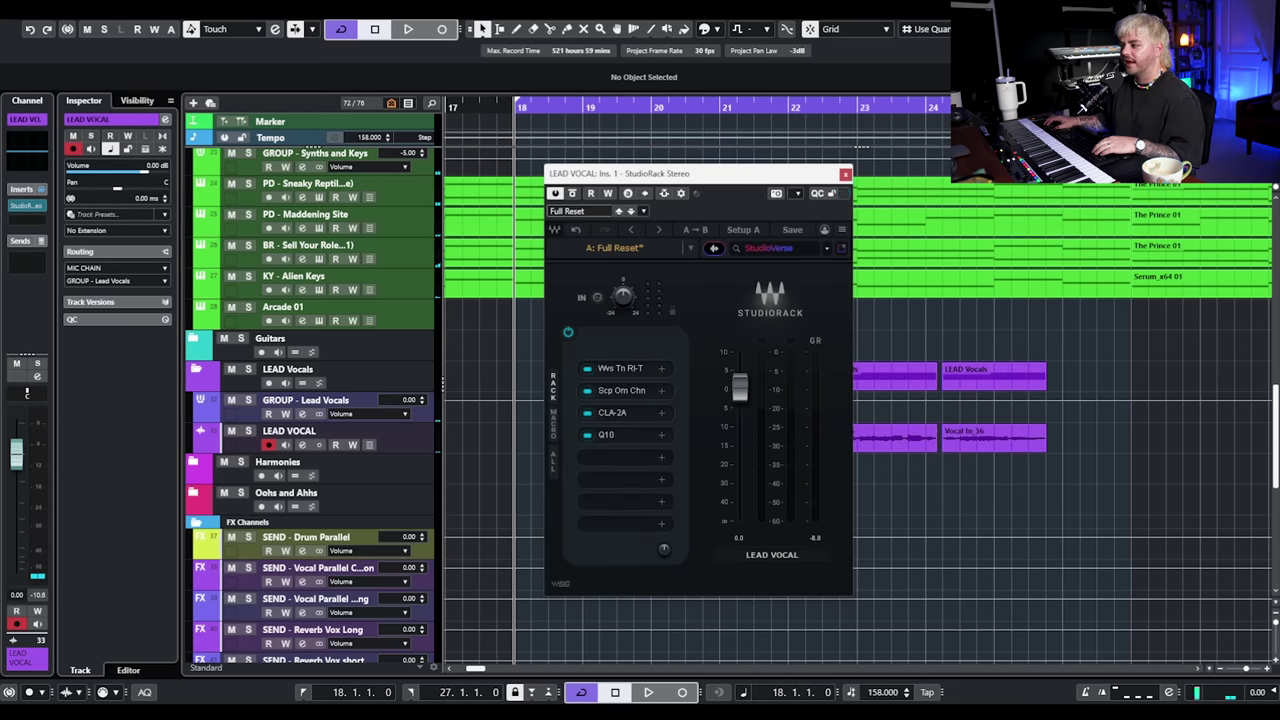
Insert the C4 multiband processor in the fifth rack slot and bring its window over the rack.
click(633, 457)
text(c4)
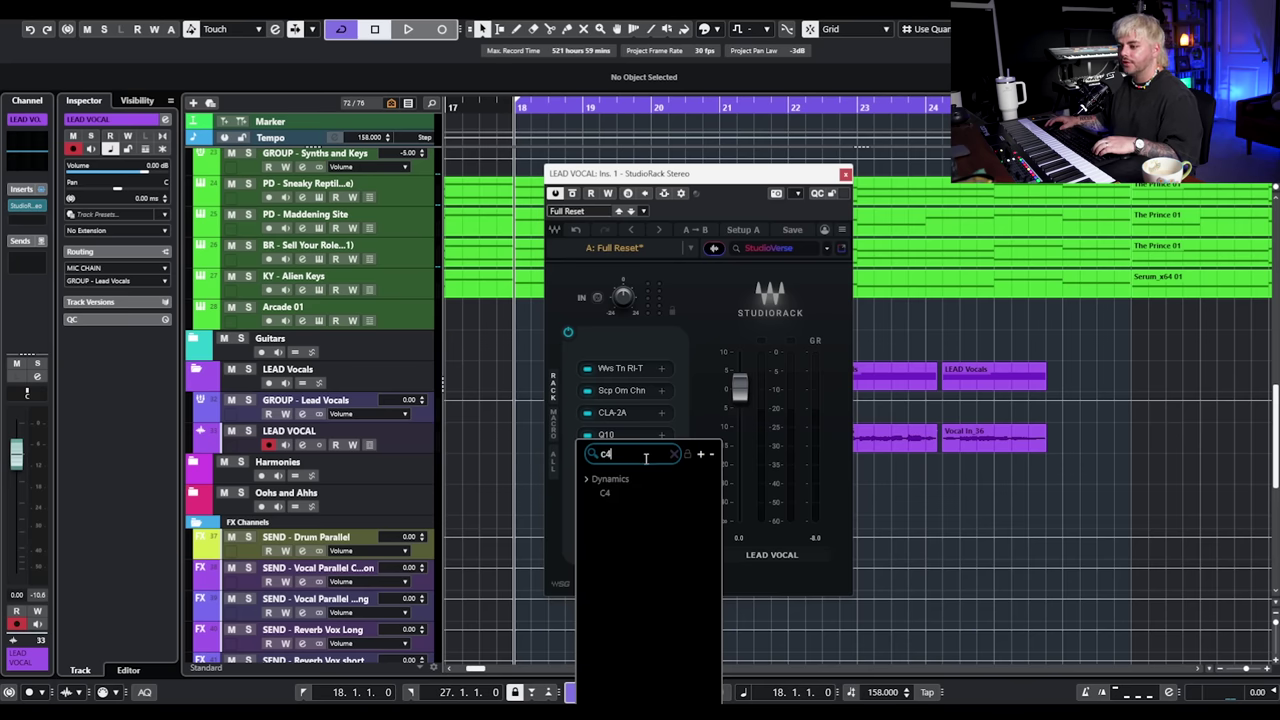
click(604, 493)
drag(1275, 224, 882, 192)
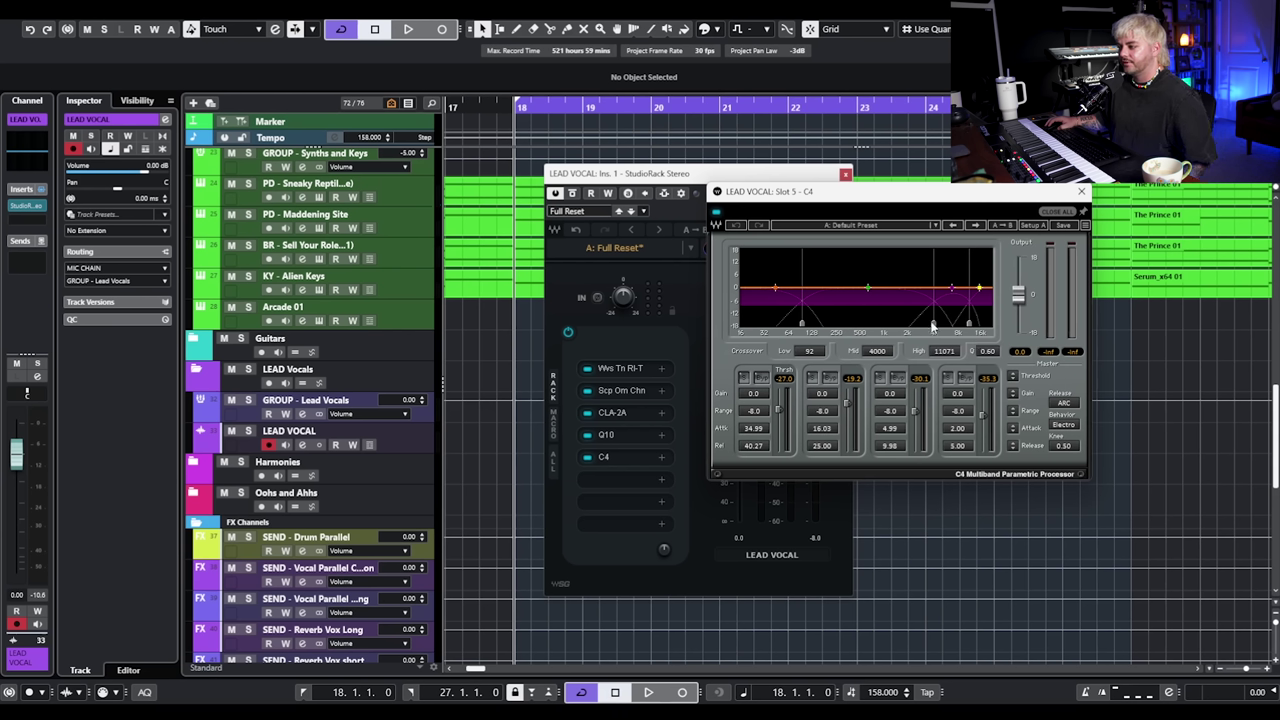
Set the C4's mid and high crossovers to about 1434 and 5263 Hz, and the high band's gain to 2.8 and range to -4.0.
mouse_move(934, 325)
mouse_down()
mouse_move(898, 329)
mouse_move(962, 330)
mouse_move(946, 327)
mouse_up()
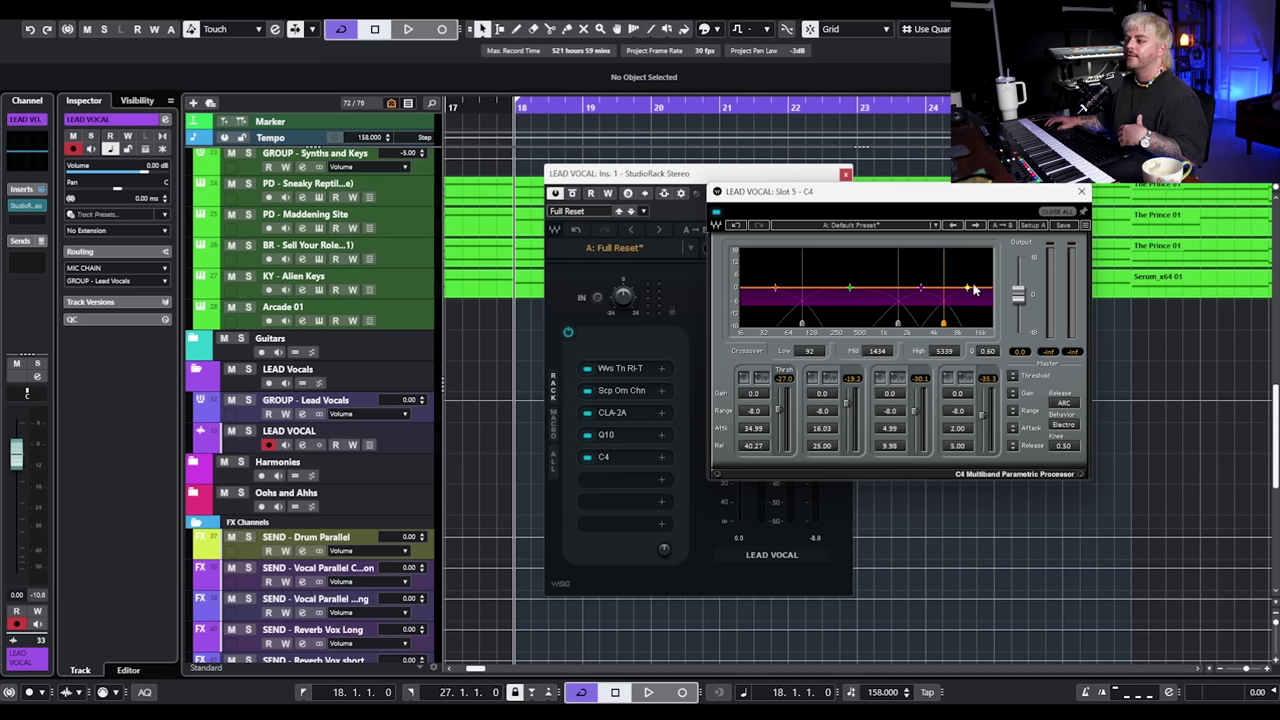
drag(968, 292, 965, 281)
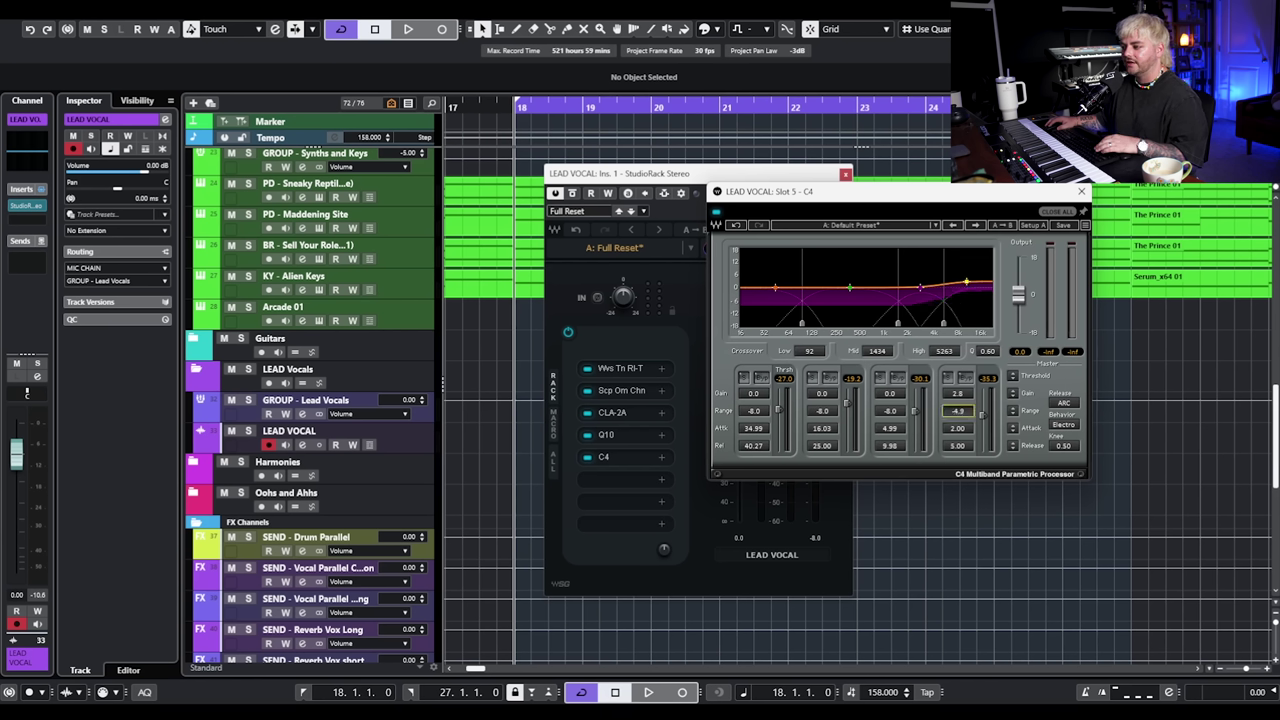
drag(957, 411, 957, 402)
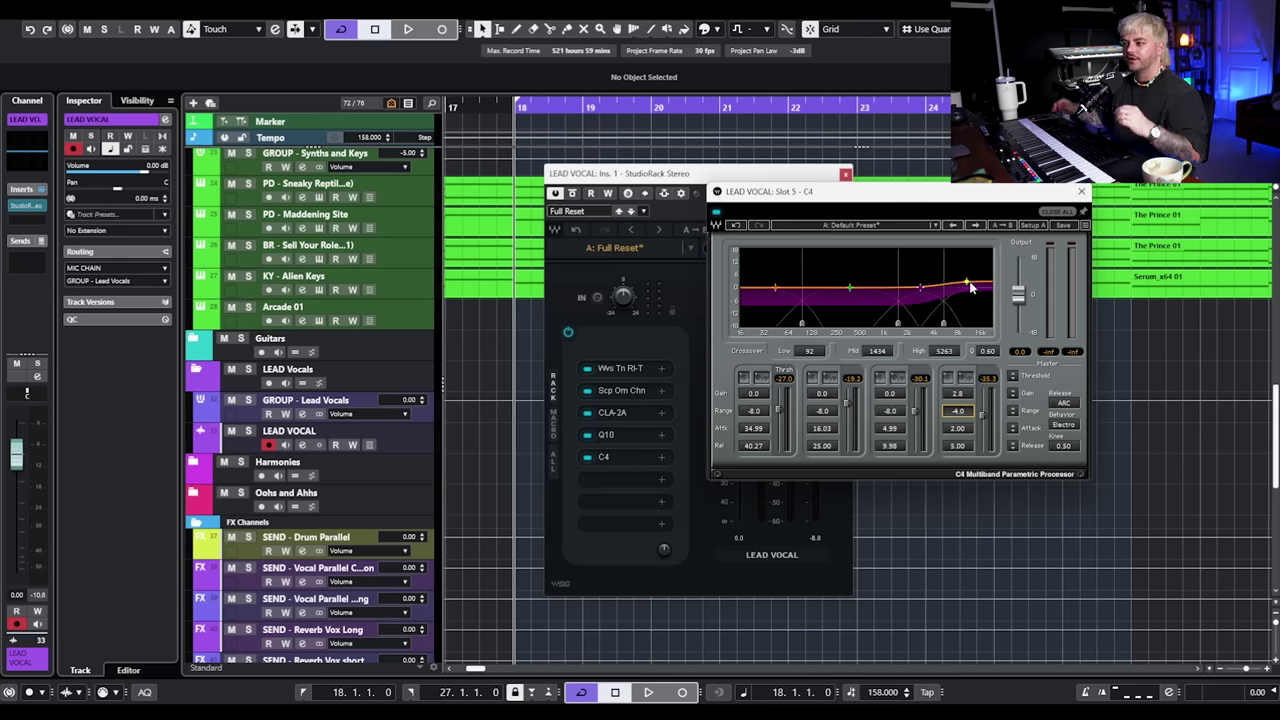
Bypass the C4's low and high-mid bands during playback and lower the mid crossover to about 577 Hz.
key(space)
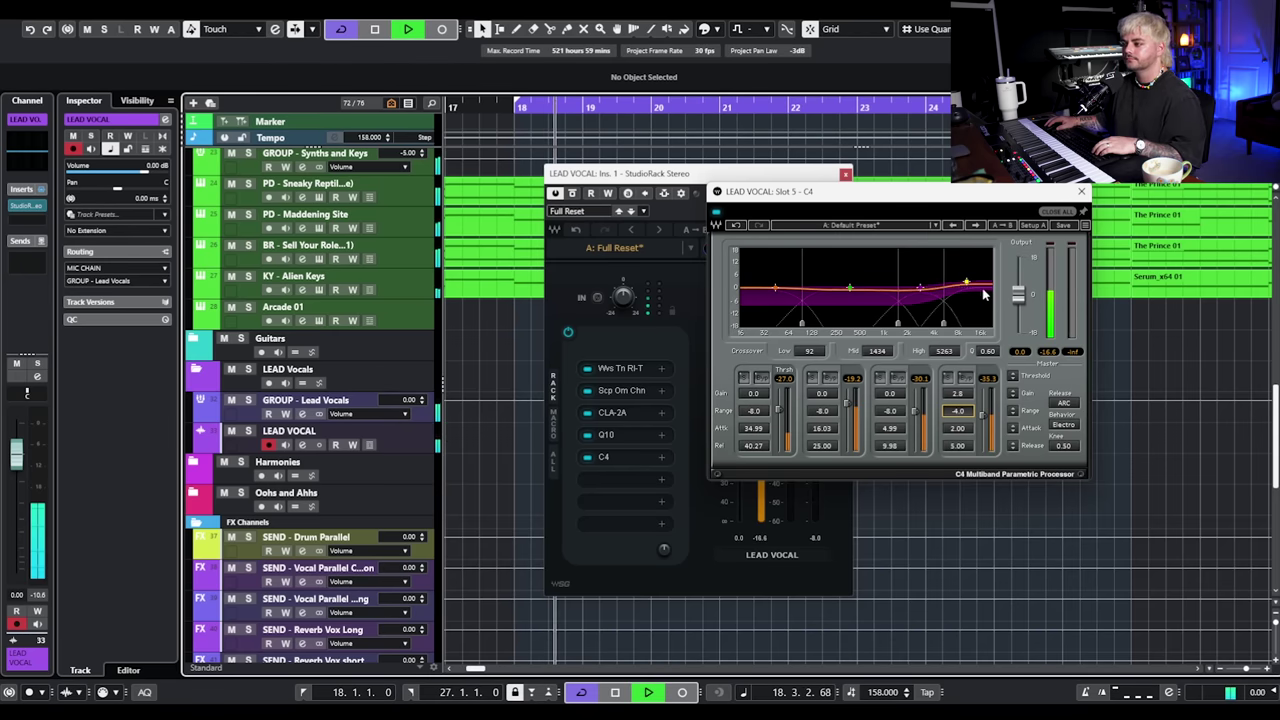
drag(898, 323, 875, 323)
click(897, 378)
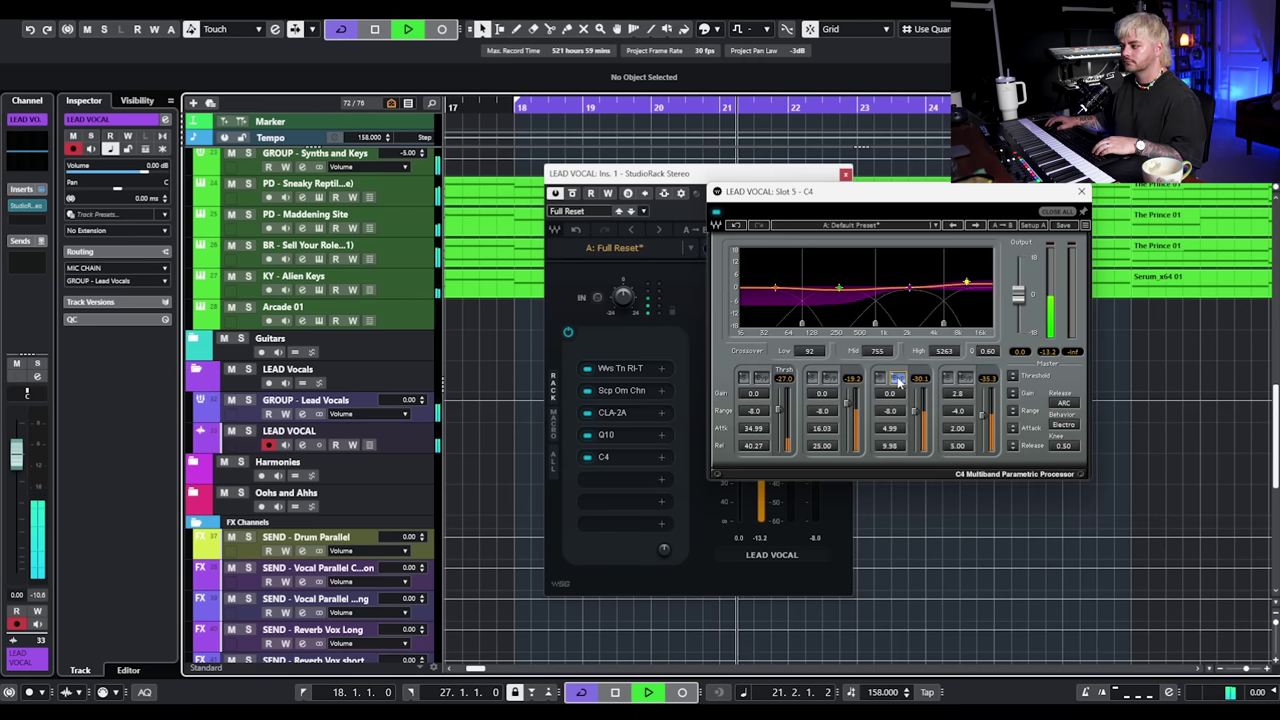
click(762, 377)
drag(875, 322, 866, 324)
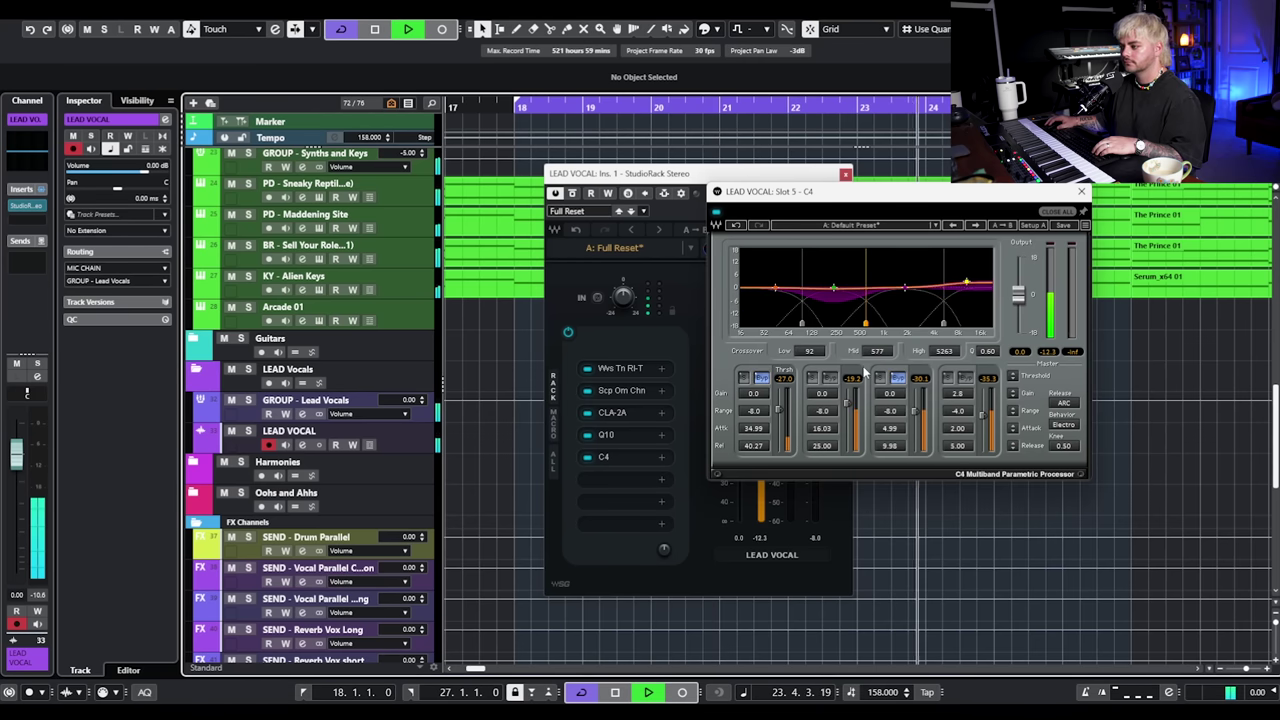
Set the low-mid band's range to -3.8 and the low and mid crossovers to about 138 and 767 Hz, replay the mix and close the C4.
drag(834, 412, 834, 390)
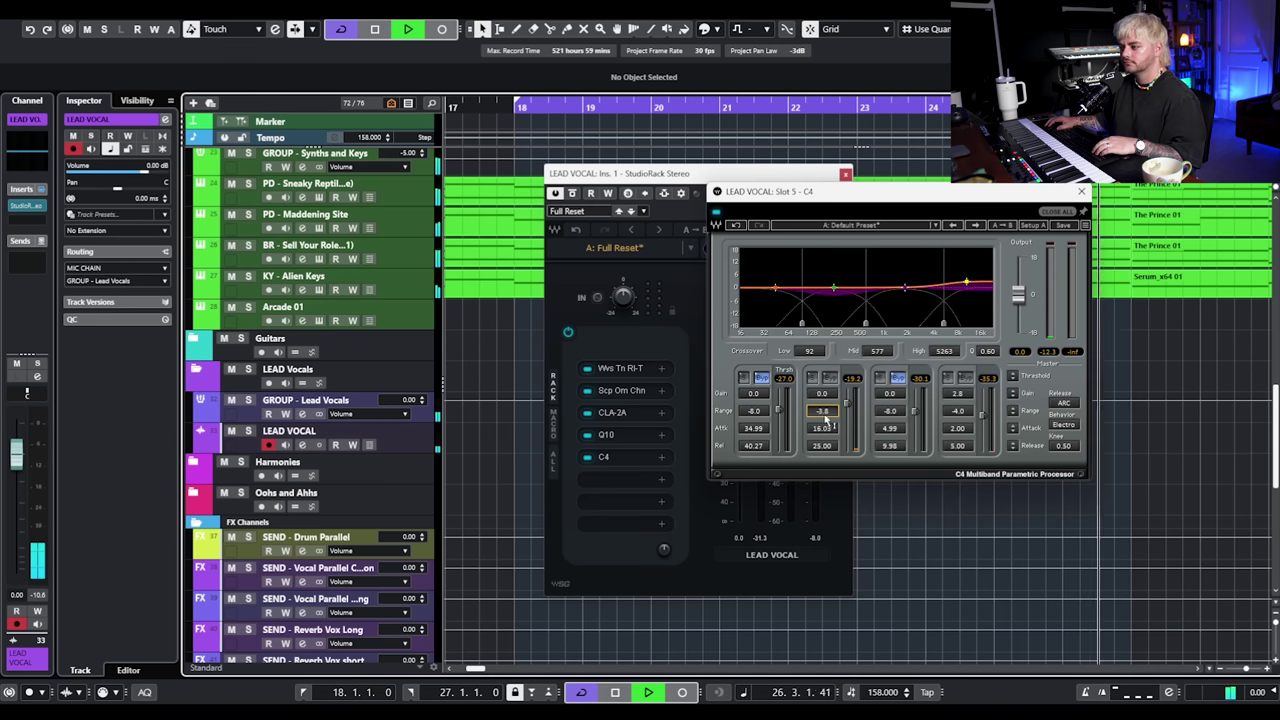
mouse_move(865, 324)
mouse_down()
mouse_move(876, 323)
mouse_move(813, 323)
mouse_move(876, 324)
mouse_up()
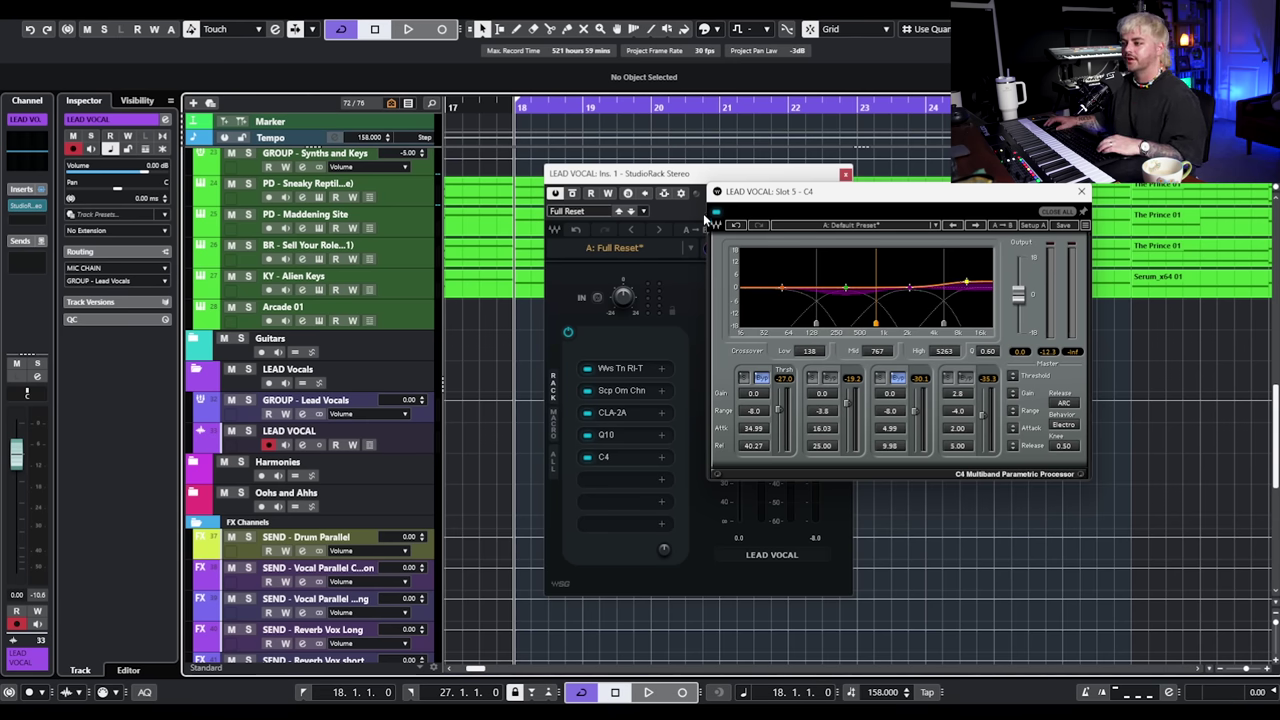
key(space)
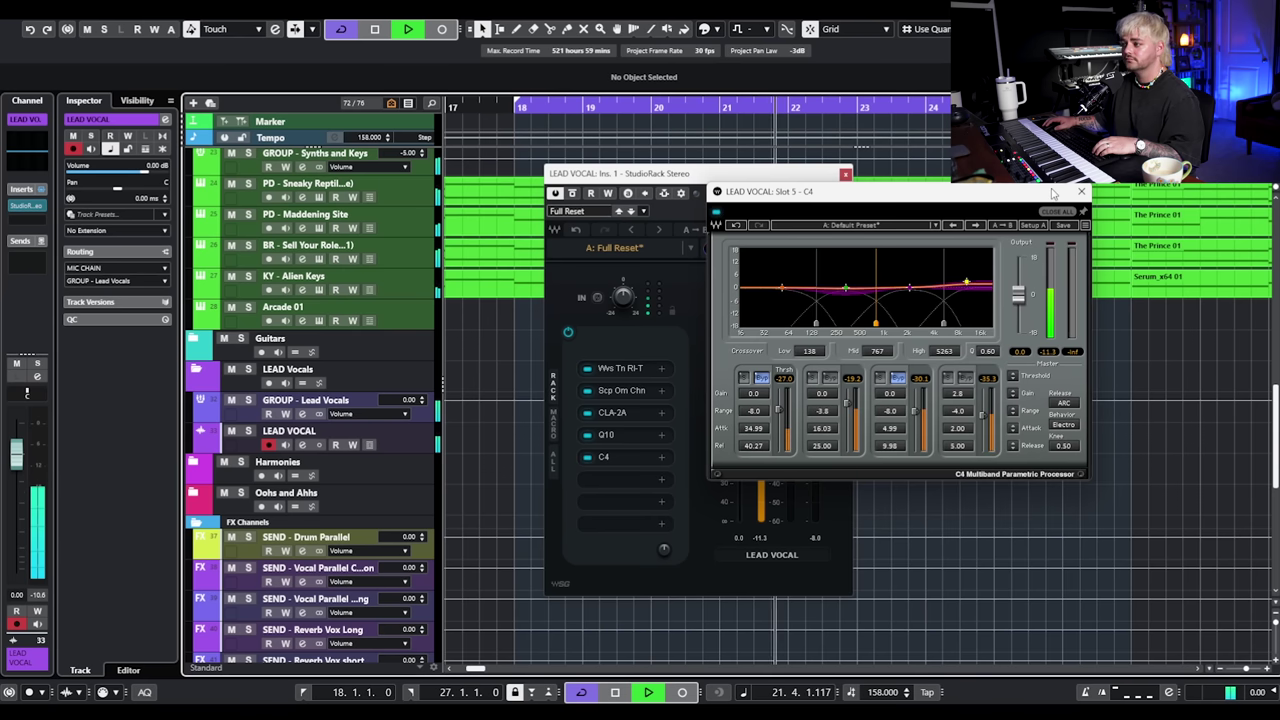
key(space)
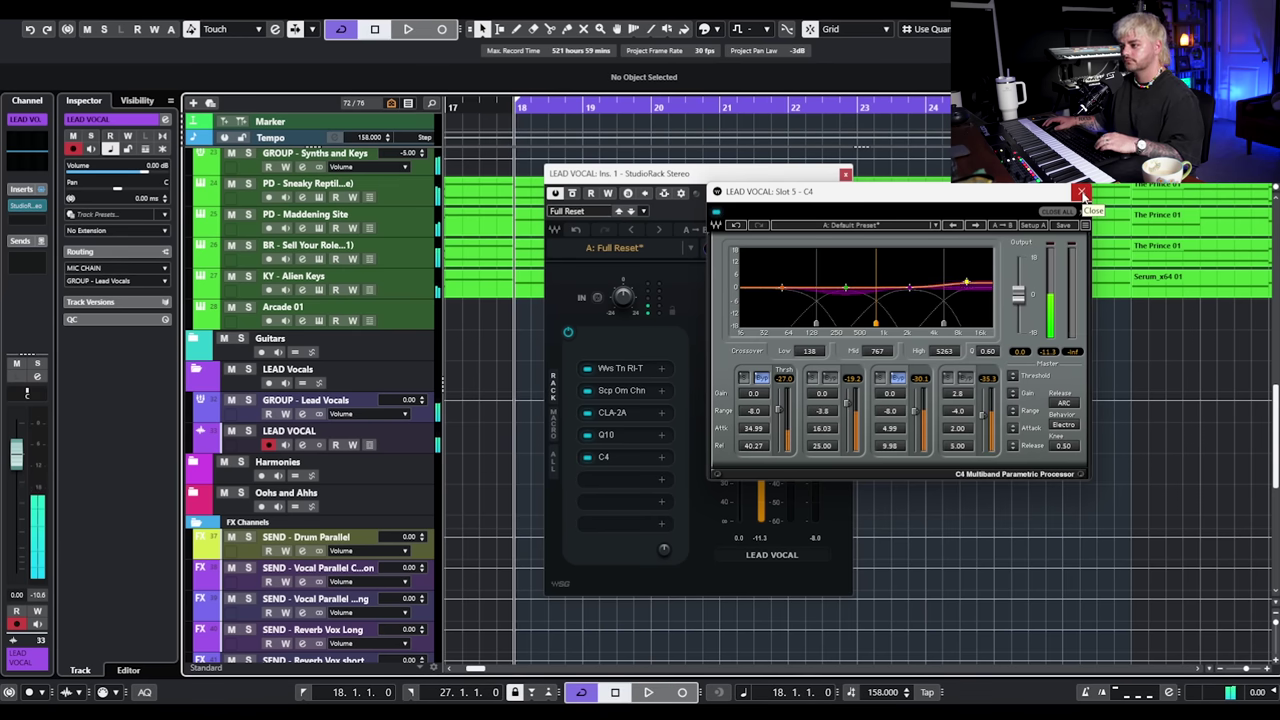
click(1082, 192)
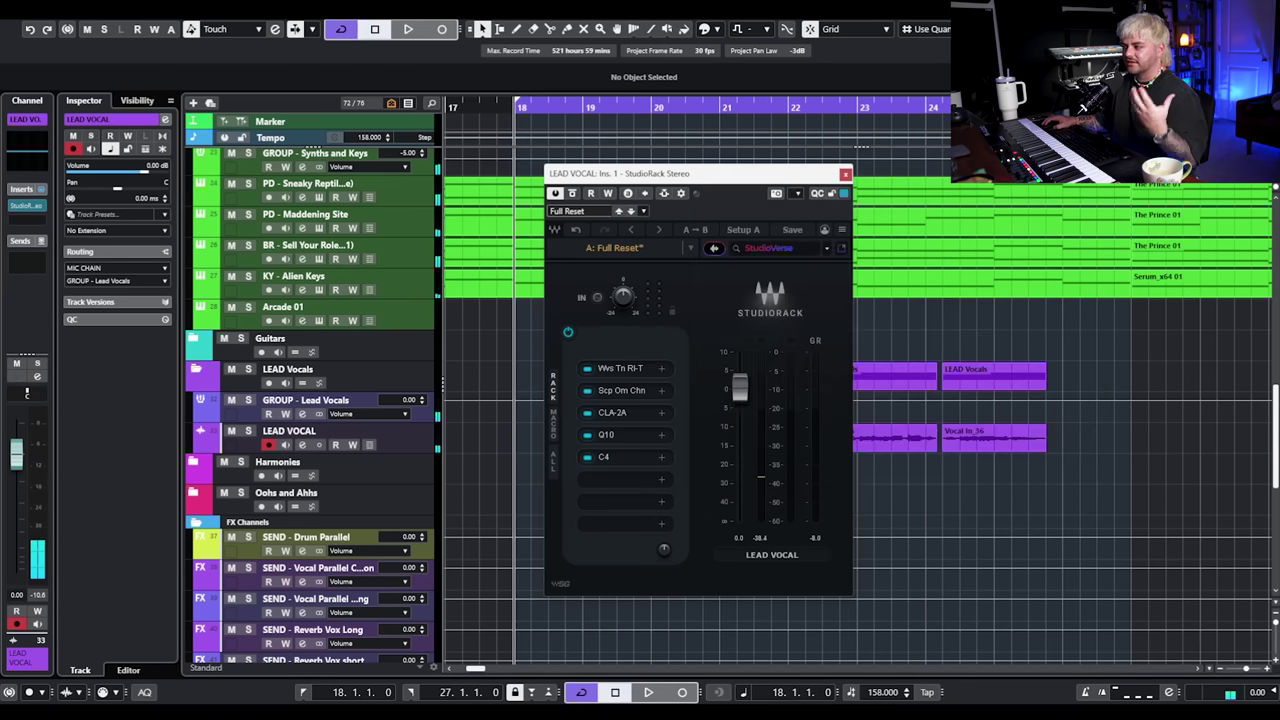
Insert the Sibilance de-esser in the sixth rack slot, move its window clear of the plugin list and start playback.
click(616, 484)
text(sib)
click(612, 507)
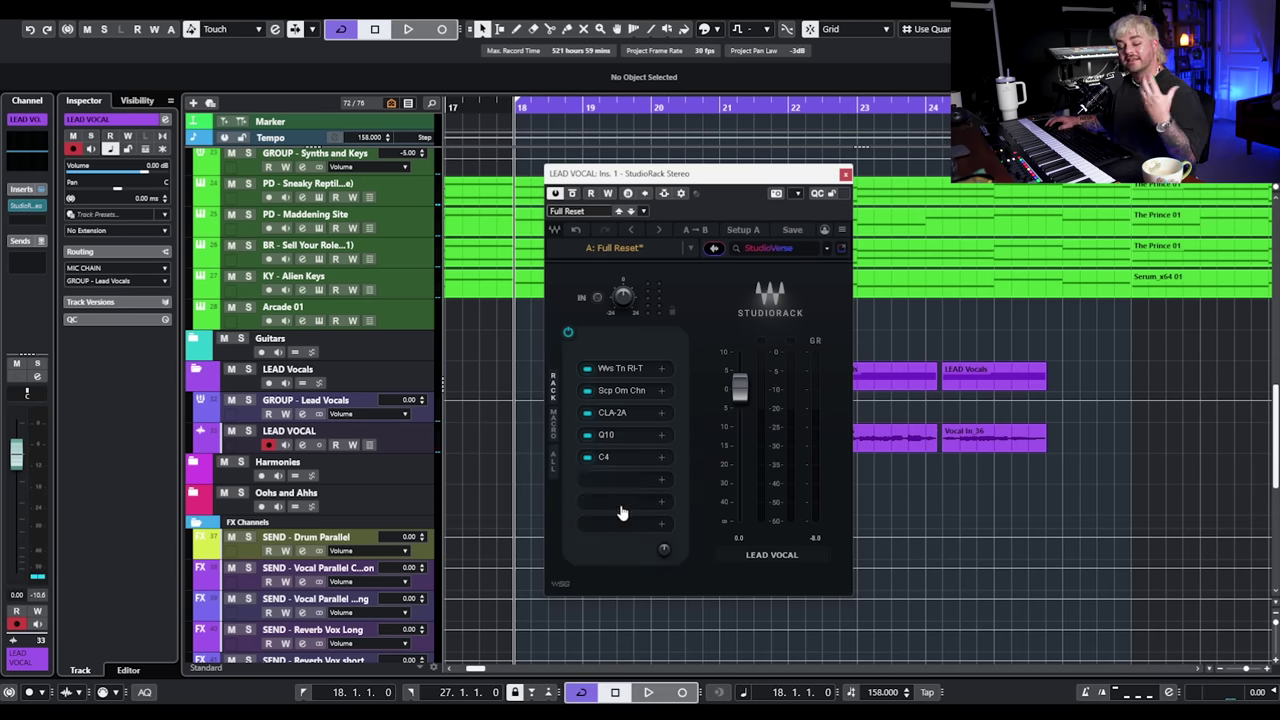
drag(1272, 170, 911, 172)
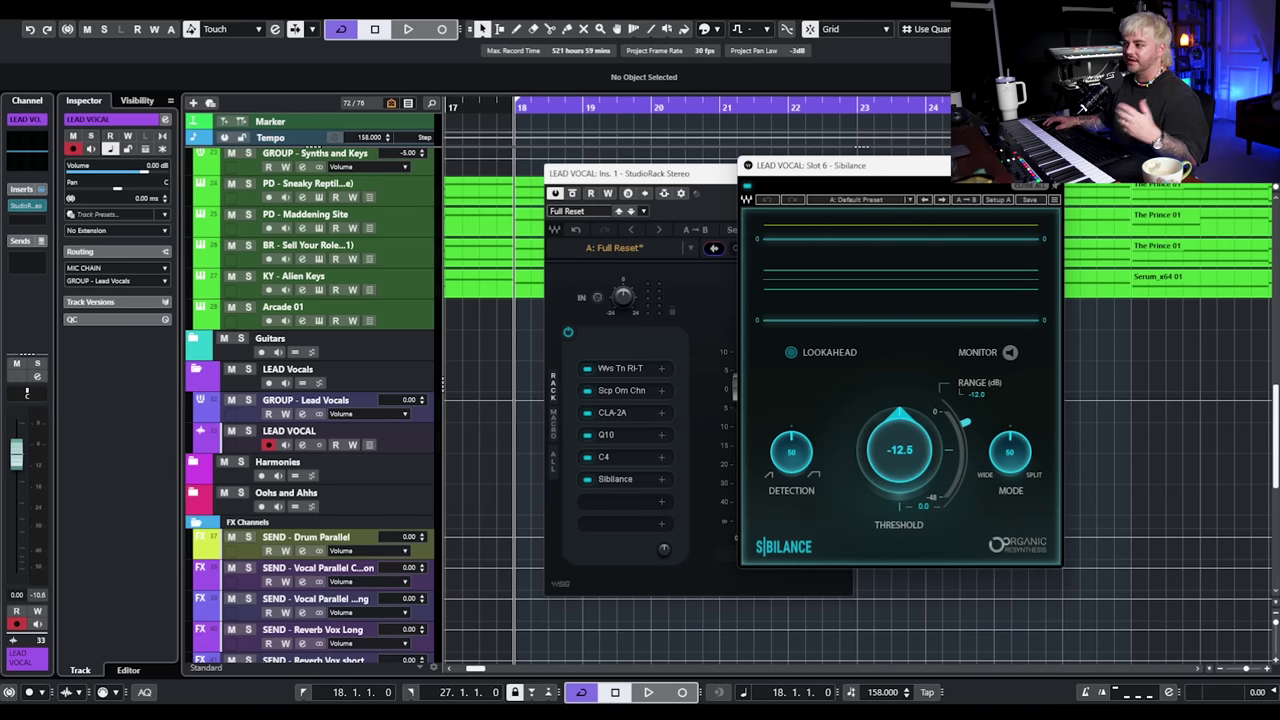
drag(1000, 165, 957, 165)
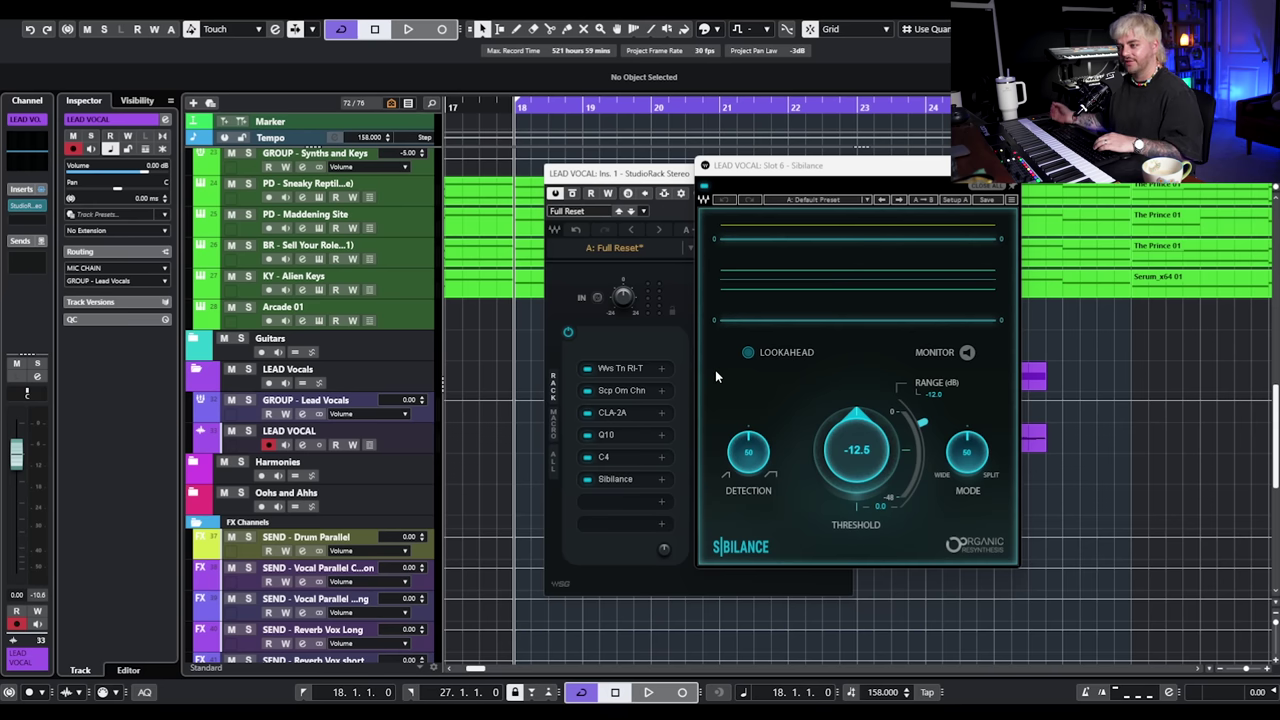
key(space)
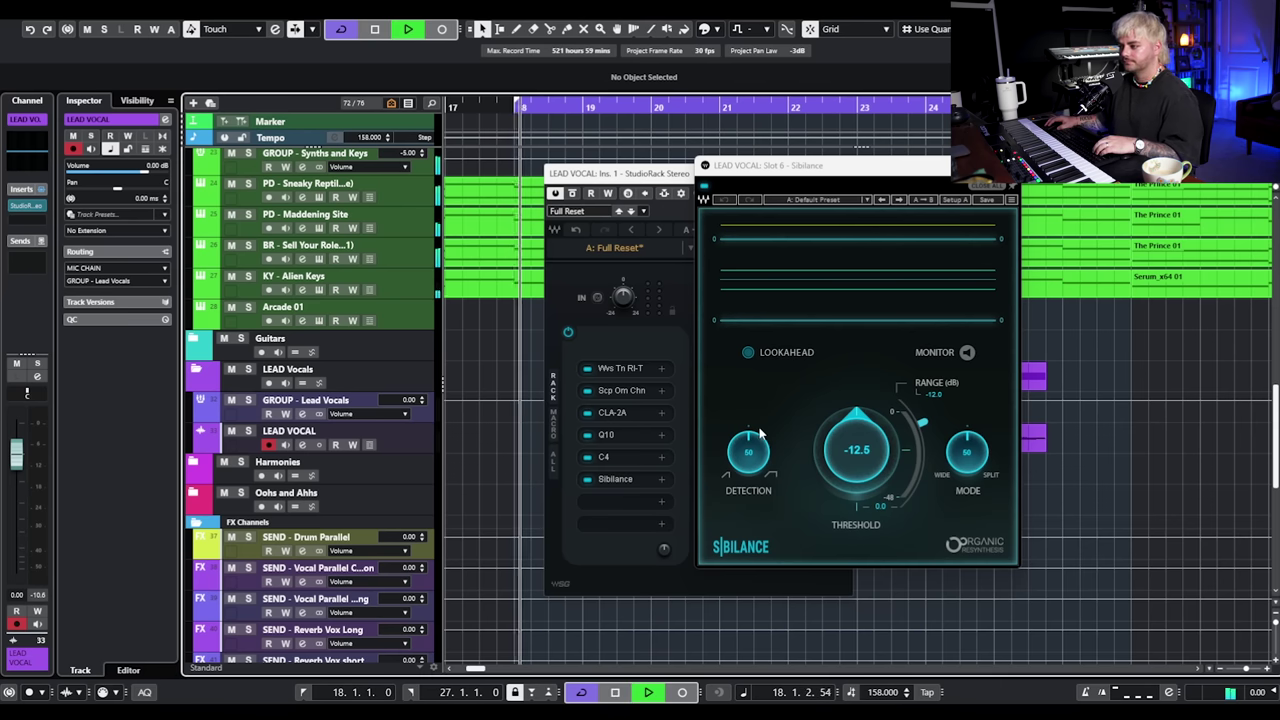
Set Sibilance's threshold to -17.5 and range to -14.4 while the mix plays, and stop playback.
drag(856, 450, 856, 488)
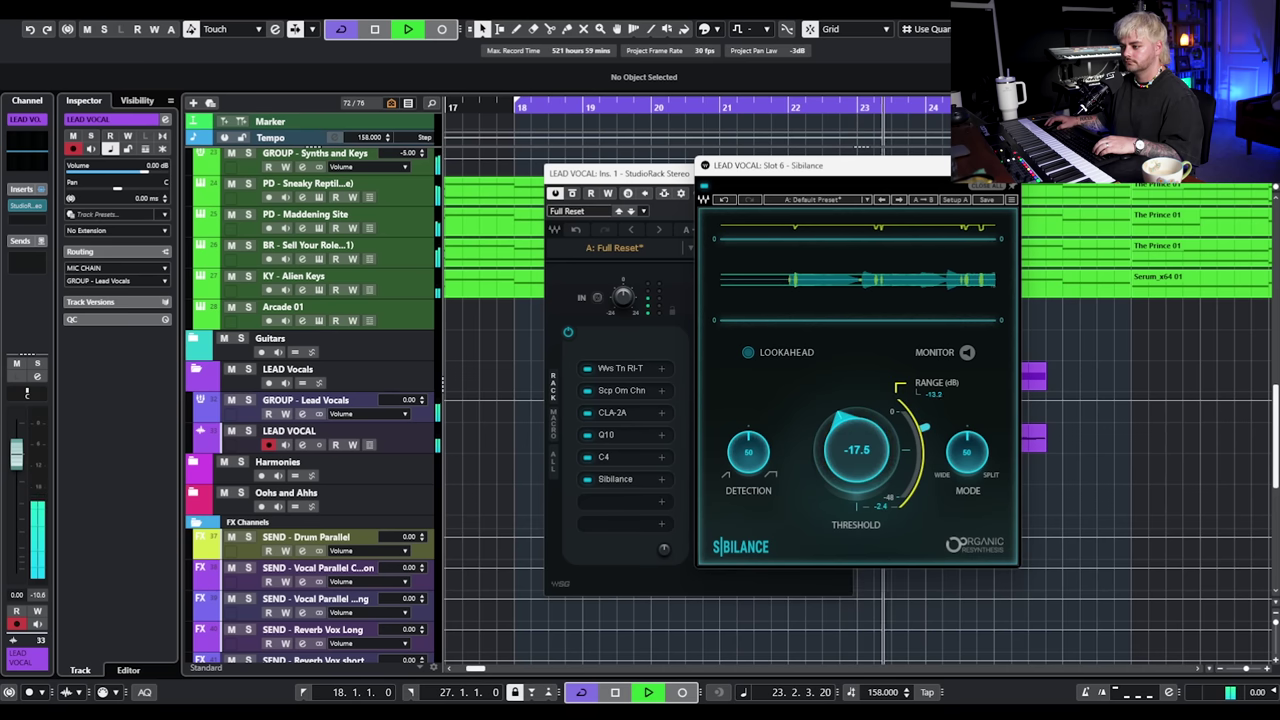
drag(925, 427, 929, 436)
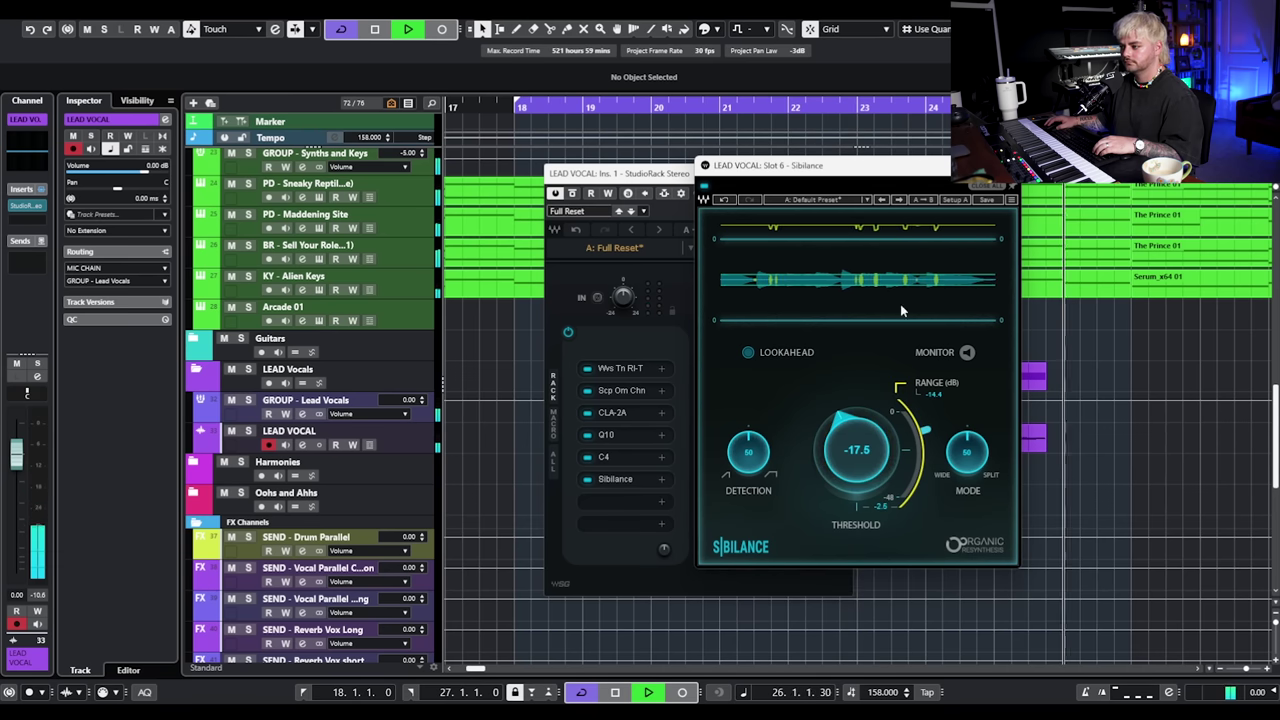
key(space)
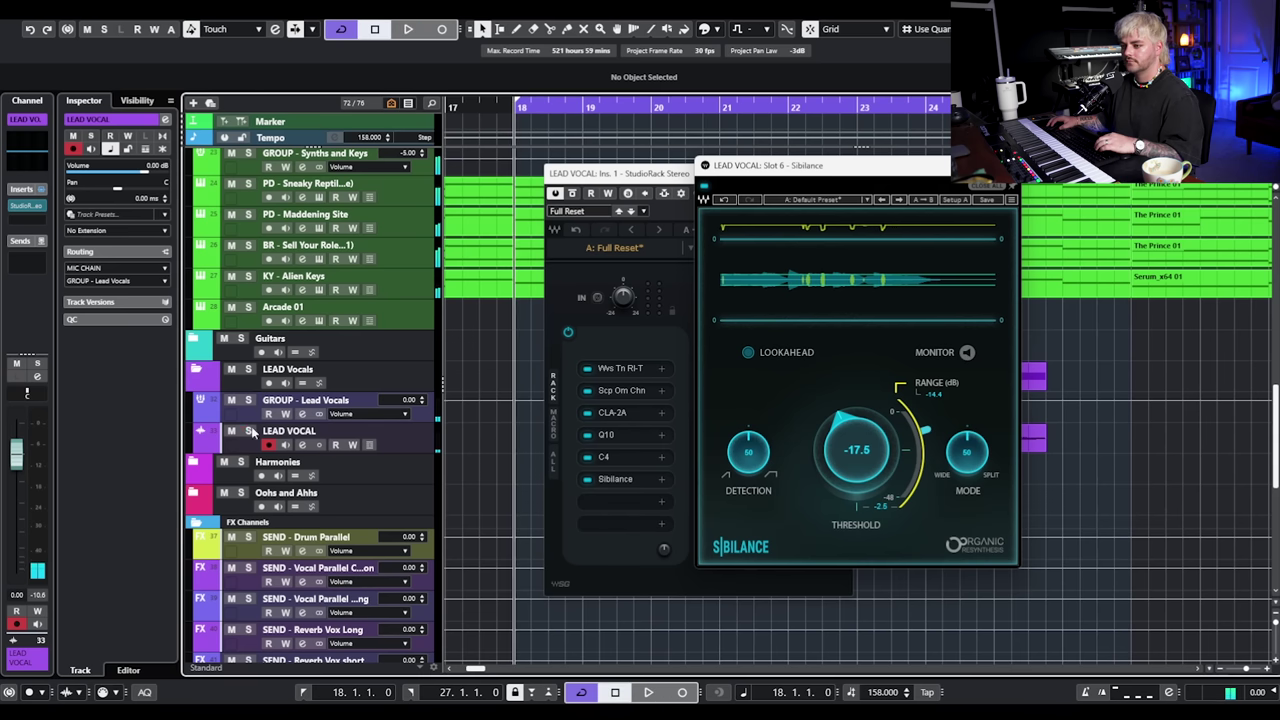
Solo the LEAD VOCAL track, audition Sibilance's monitor signal, and set its threshold to -19.9 and range to about -13.9.
click(249, 430)
key(space)
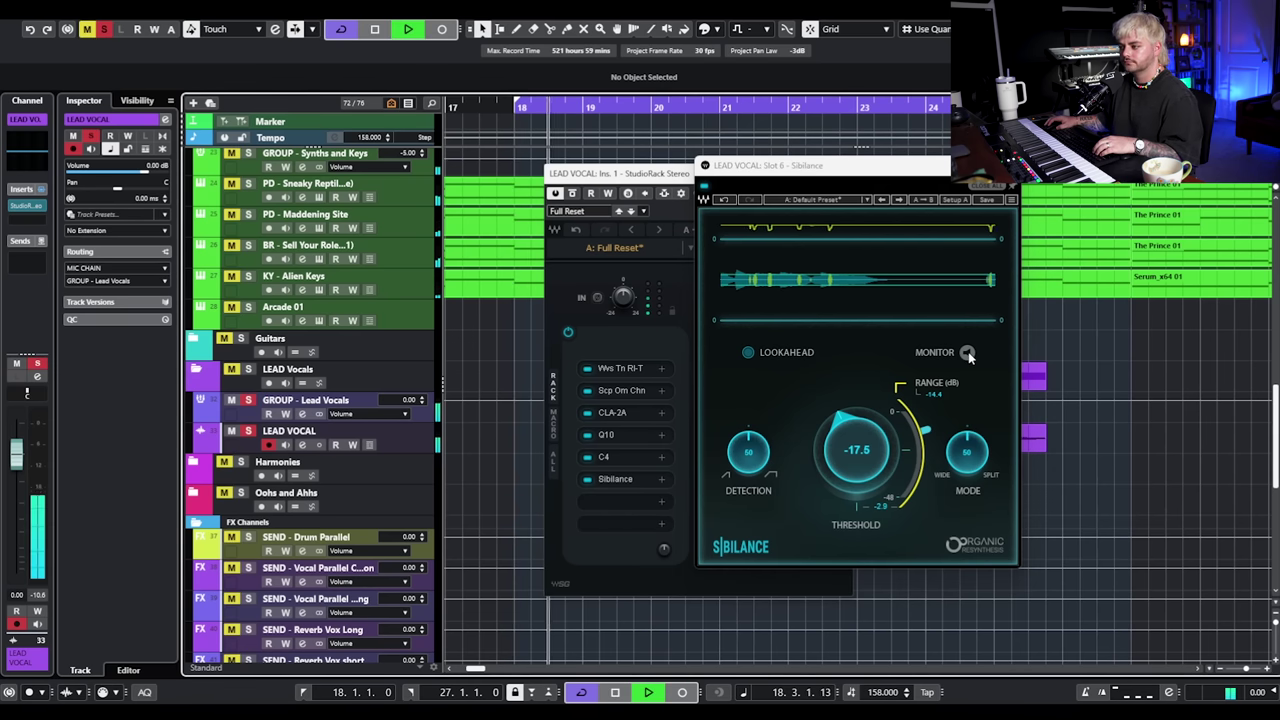
click(967, 353)
drag(841, 462, 841, 474)
drag(930, 433, 856, 457)
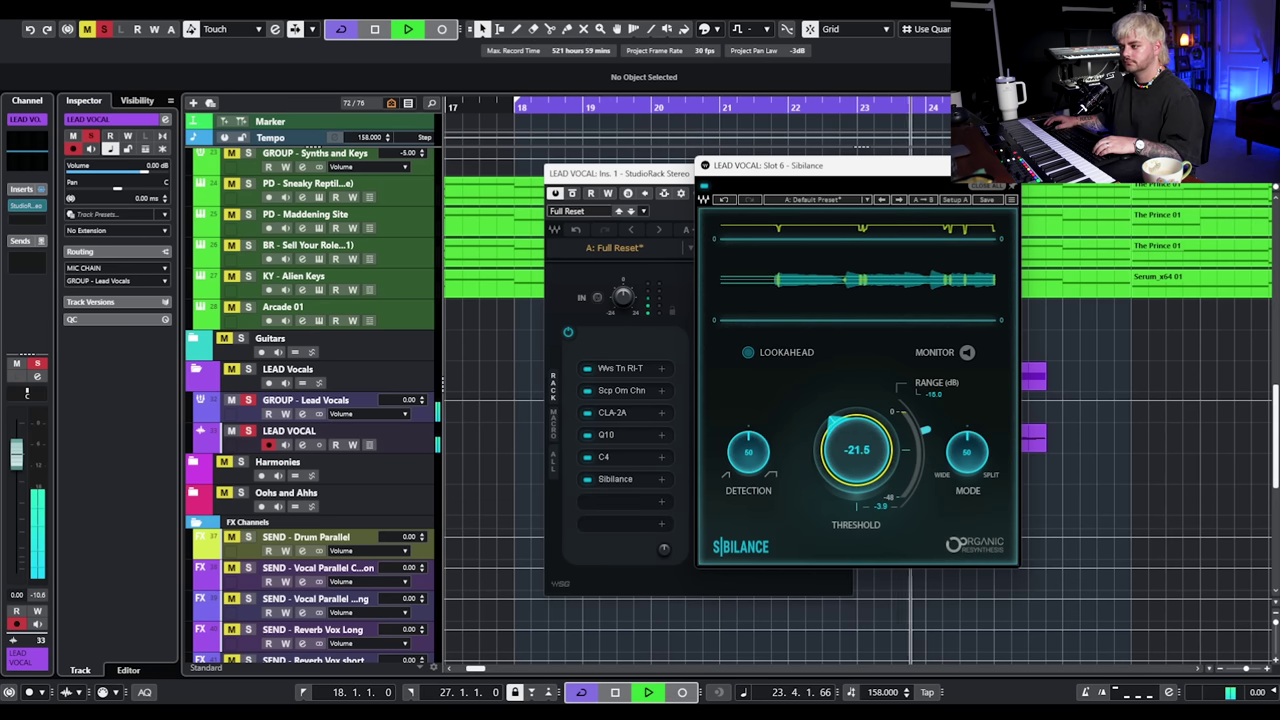
key(Escape)
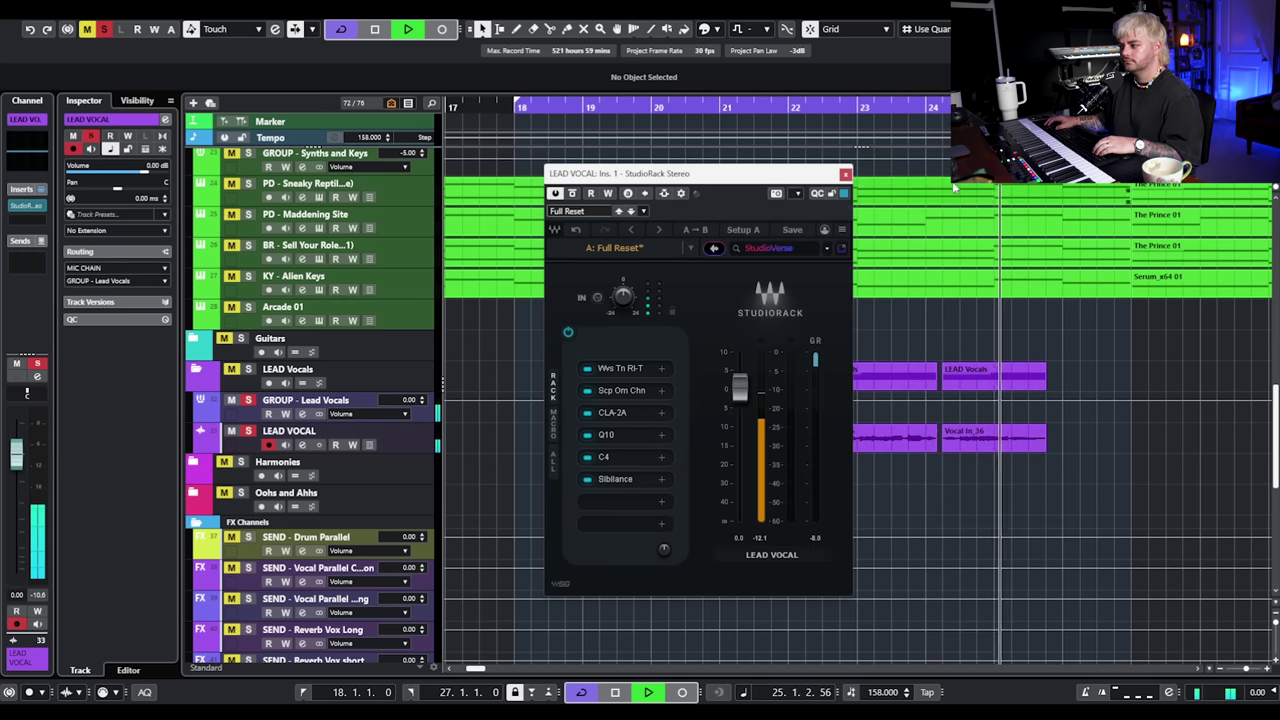
click(652, 480)
key(space)
drag(926, 452, 928, 445)
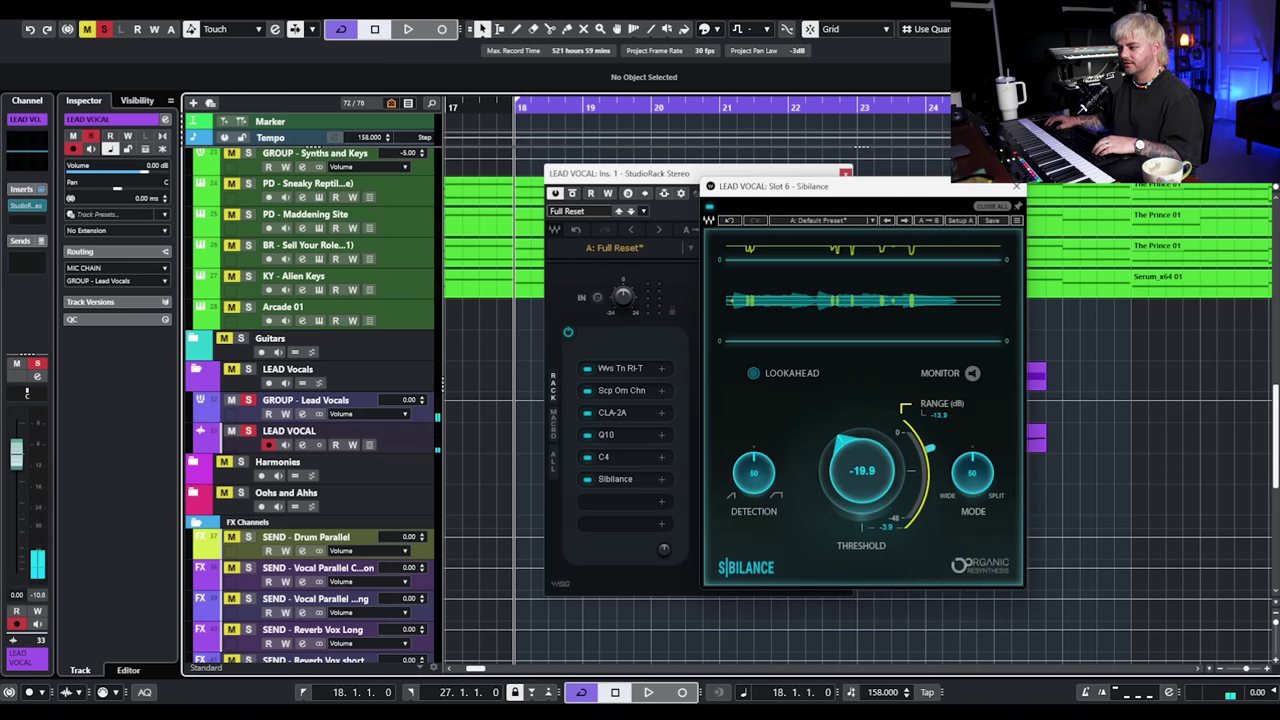
Close Sibilance and the rack window, unsolo the lead vocal during playback and audition it within the mix.
click(1015, 189)
key(space)
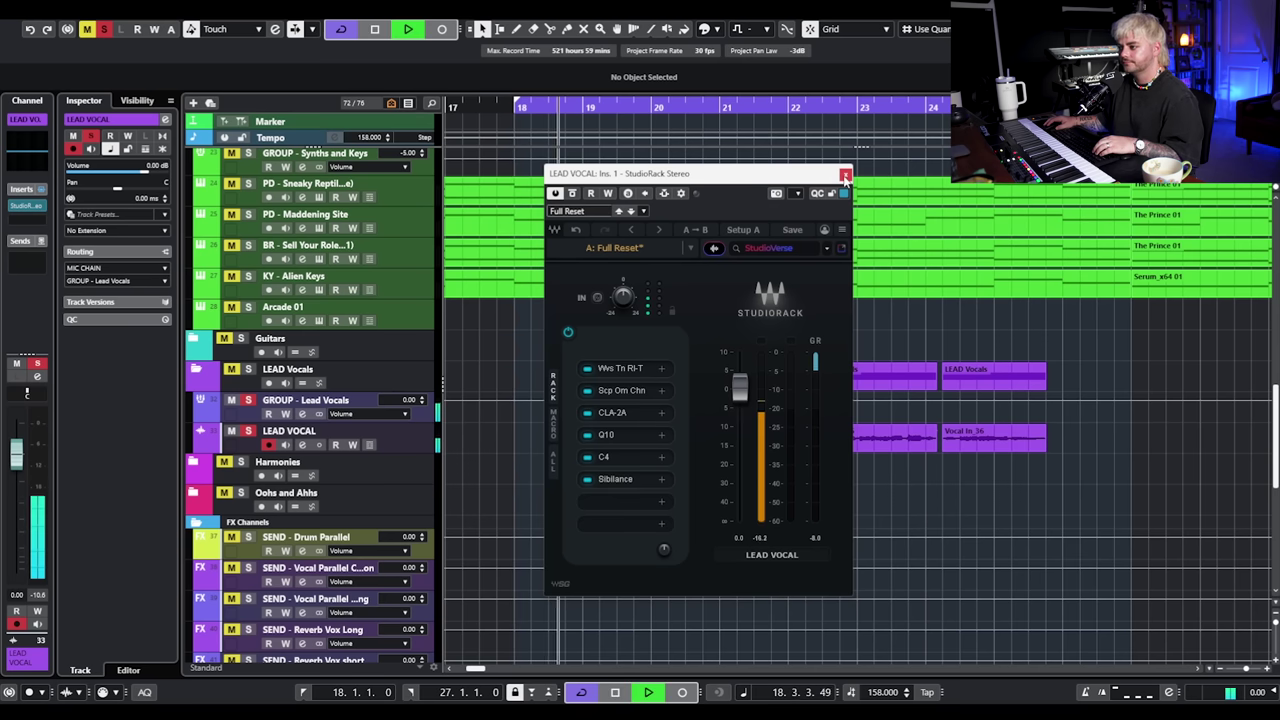
click(845, 176)
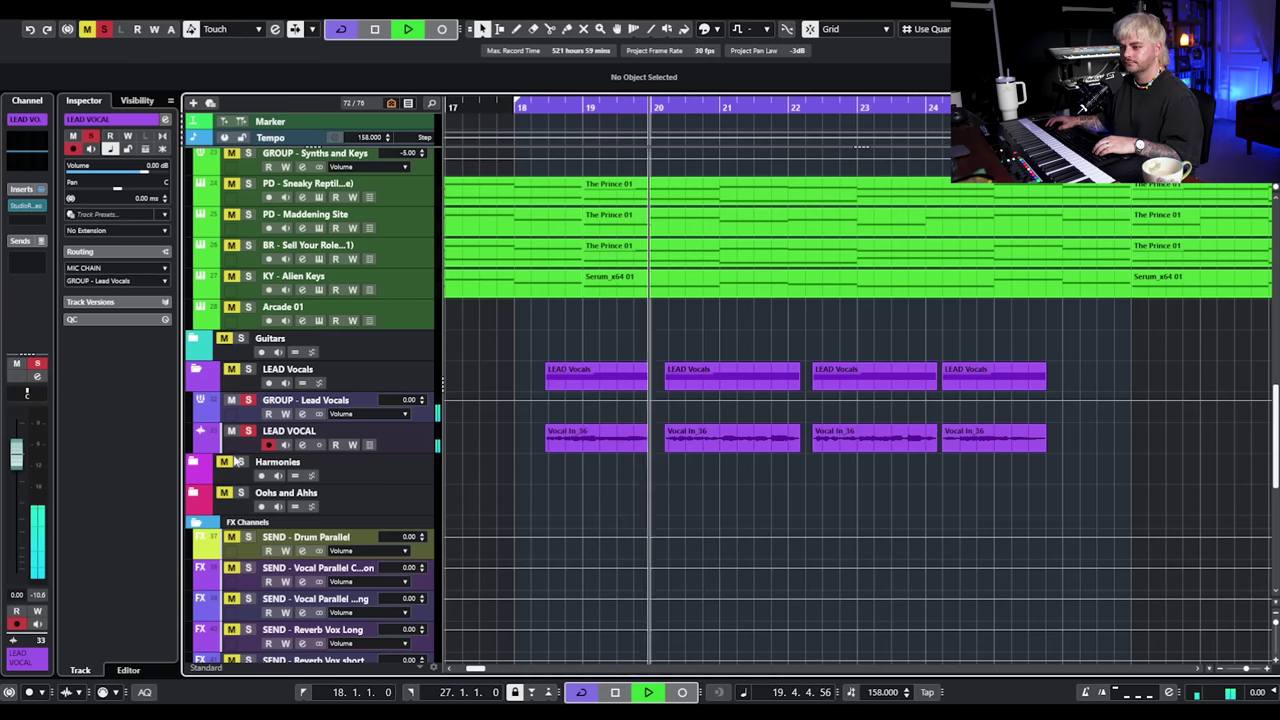
click(248, 430)
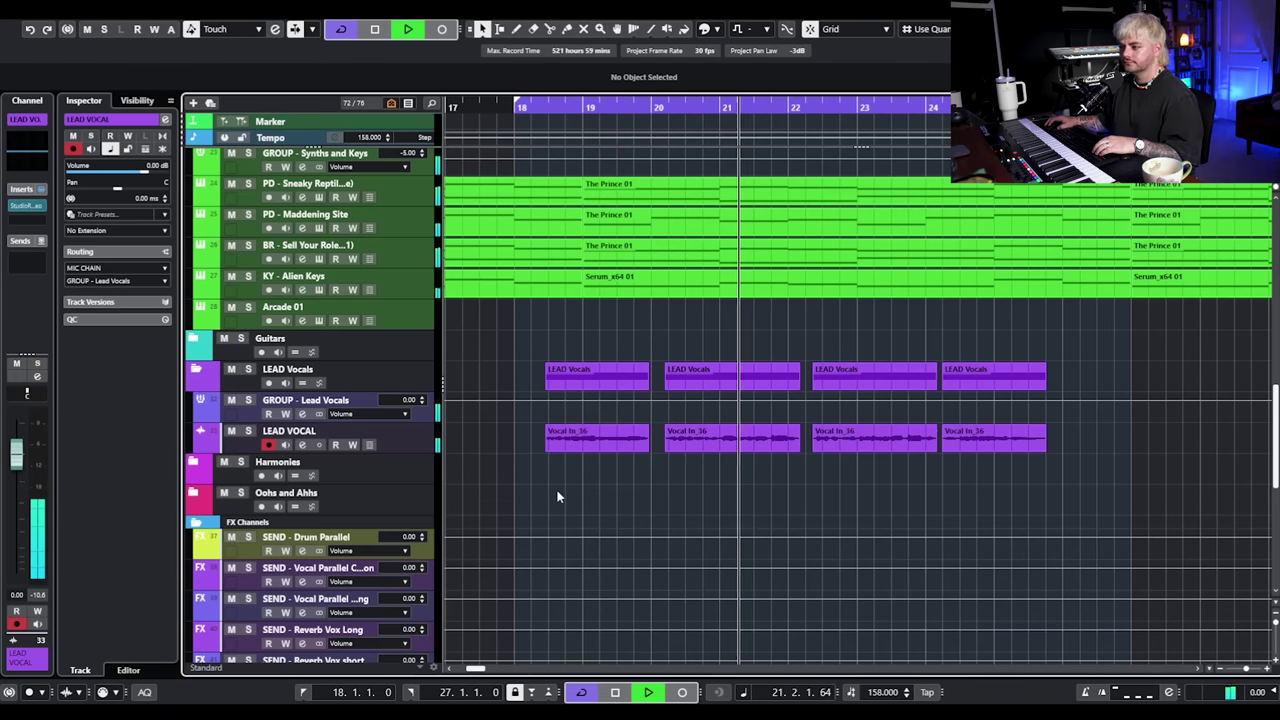
key(space)
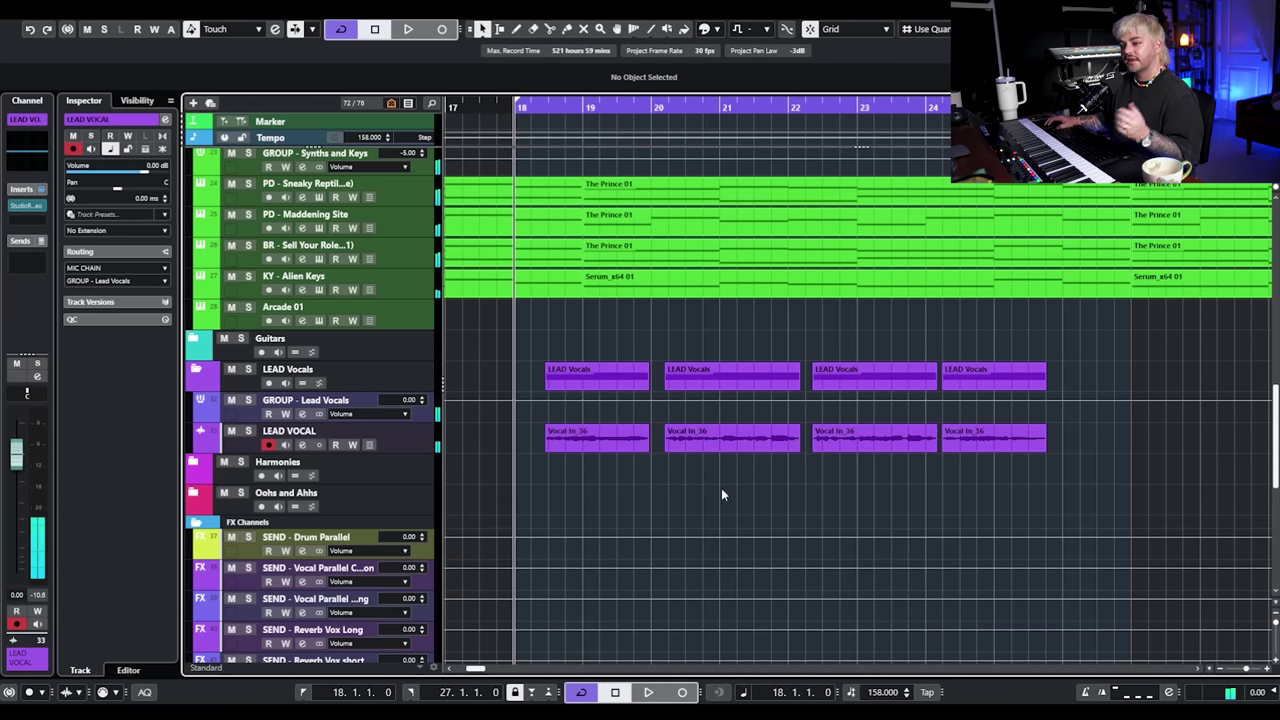
Open the LEAD VOCAL channel settings and its StudioRack, and insert a Parallel Split in the seventh rack slot.
click(302, 444)
click(503, 283)
click(622, 503)
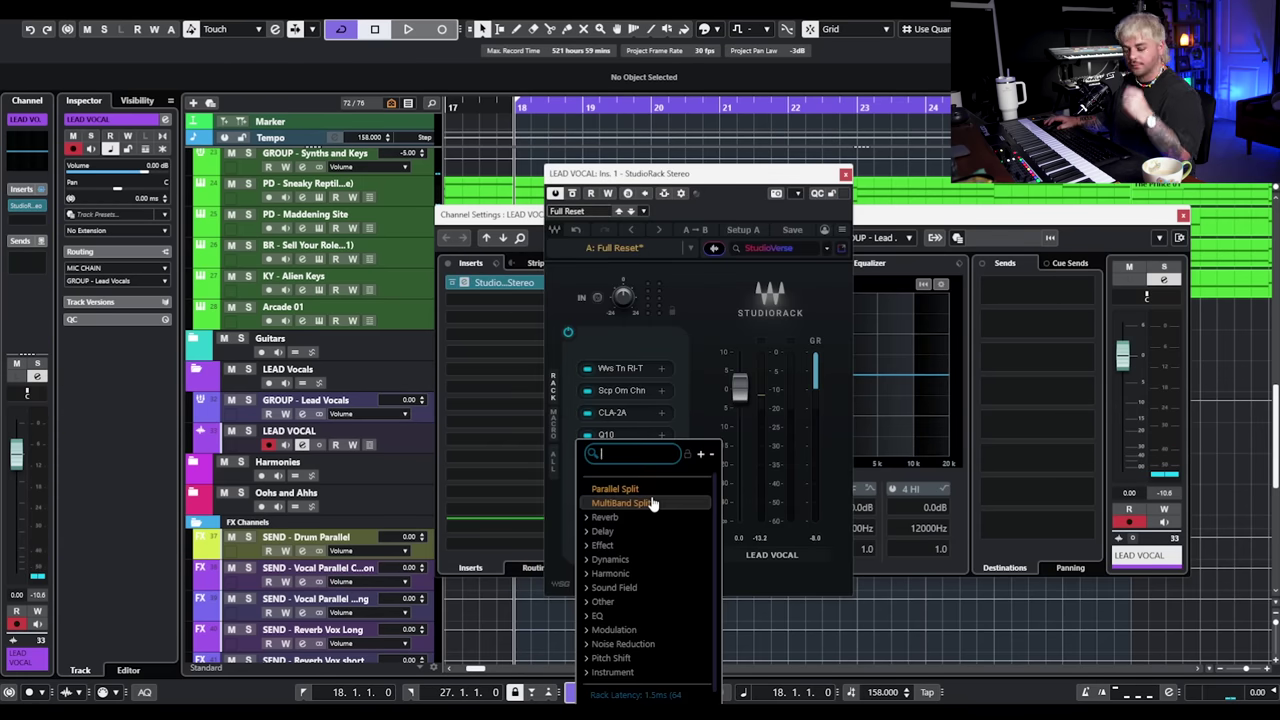
text(p)
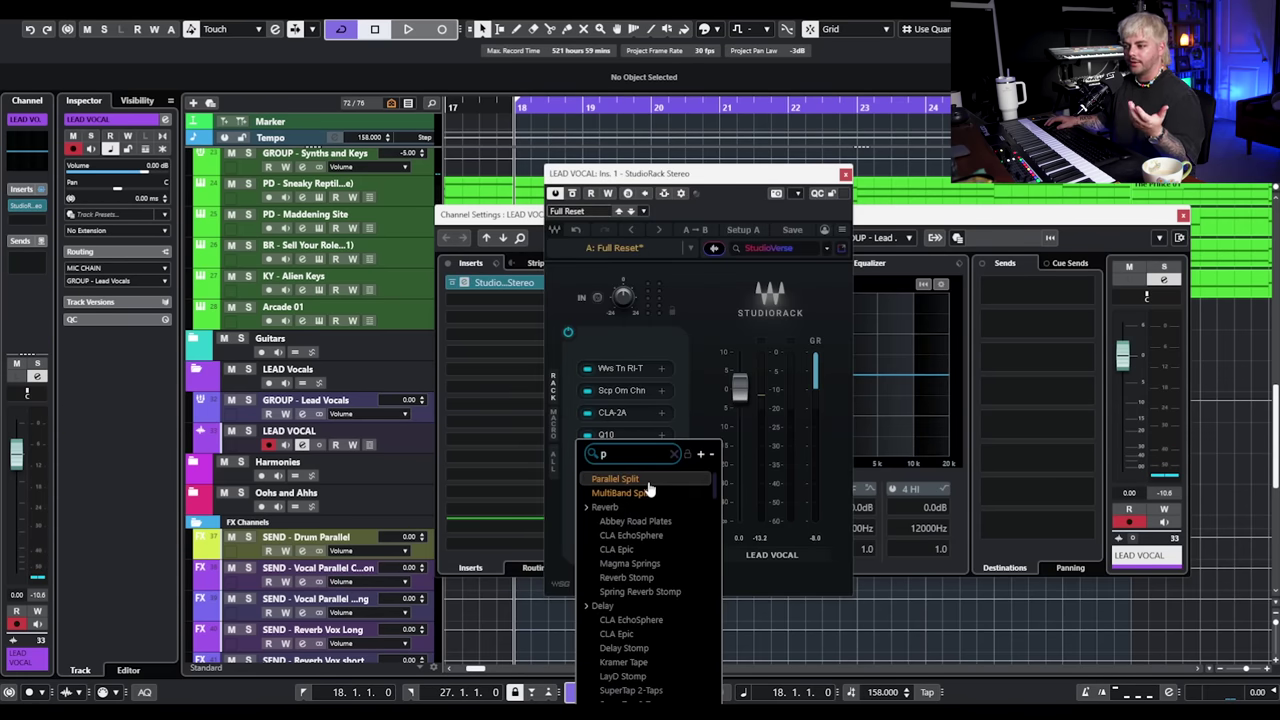
click(648, 482)
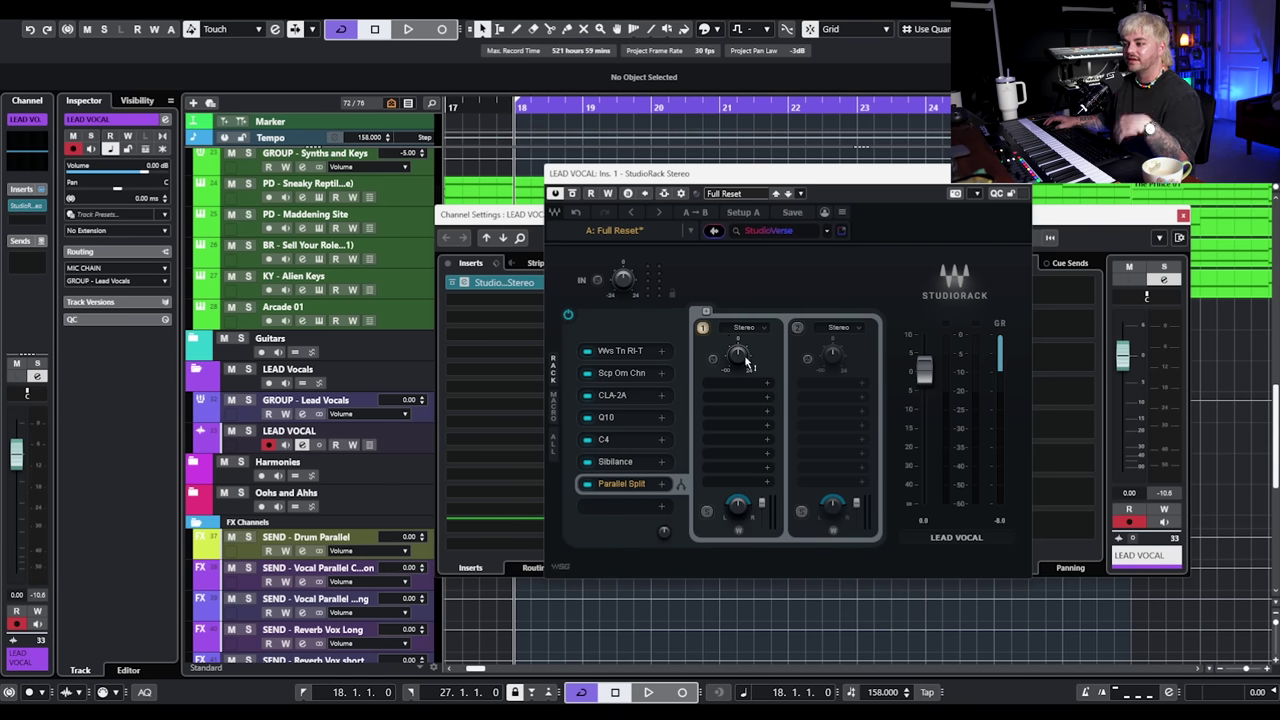
Insert TrueVerb in the first slot of the split's second chain and arrange its window beside the StudioRack window.
click(814, 384)
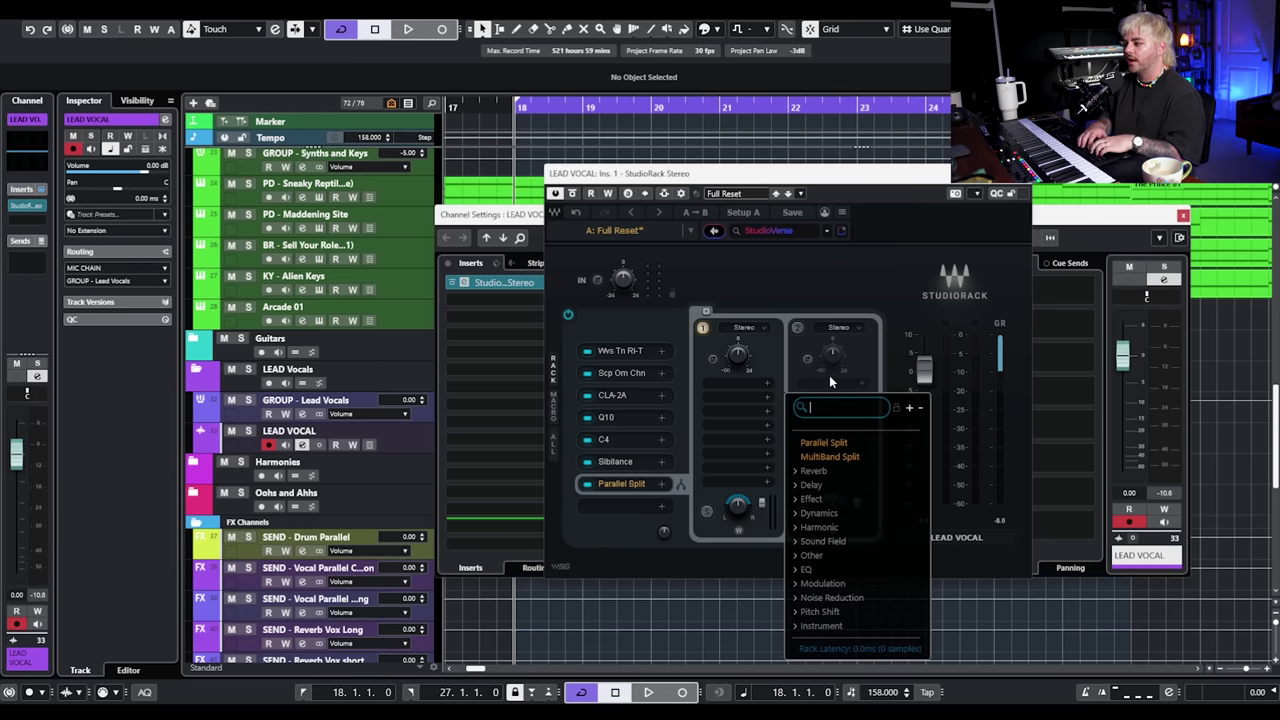
text(true)
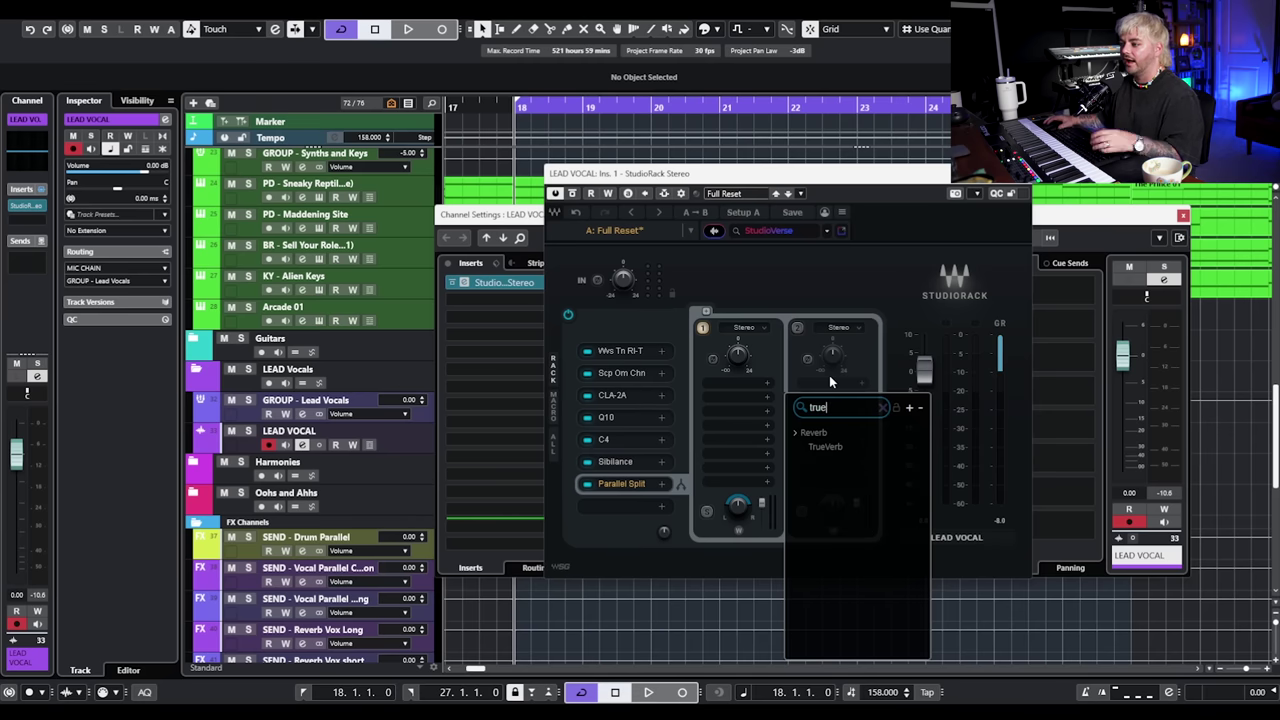
click(835, 448)
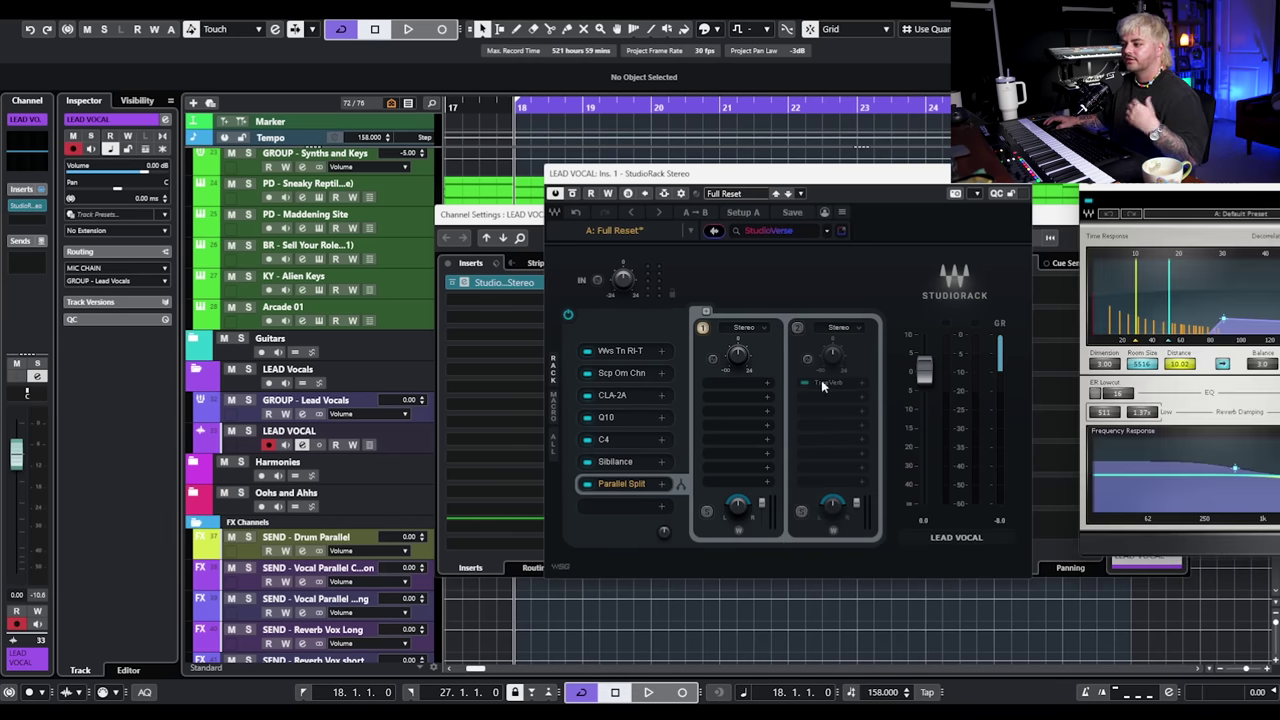
drag(1190, 182, 700, 211)
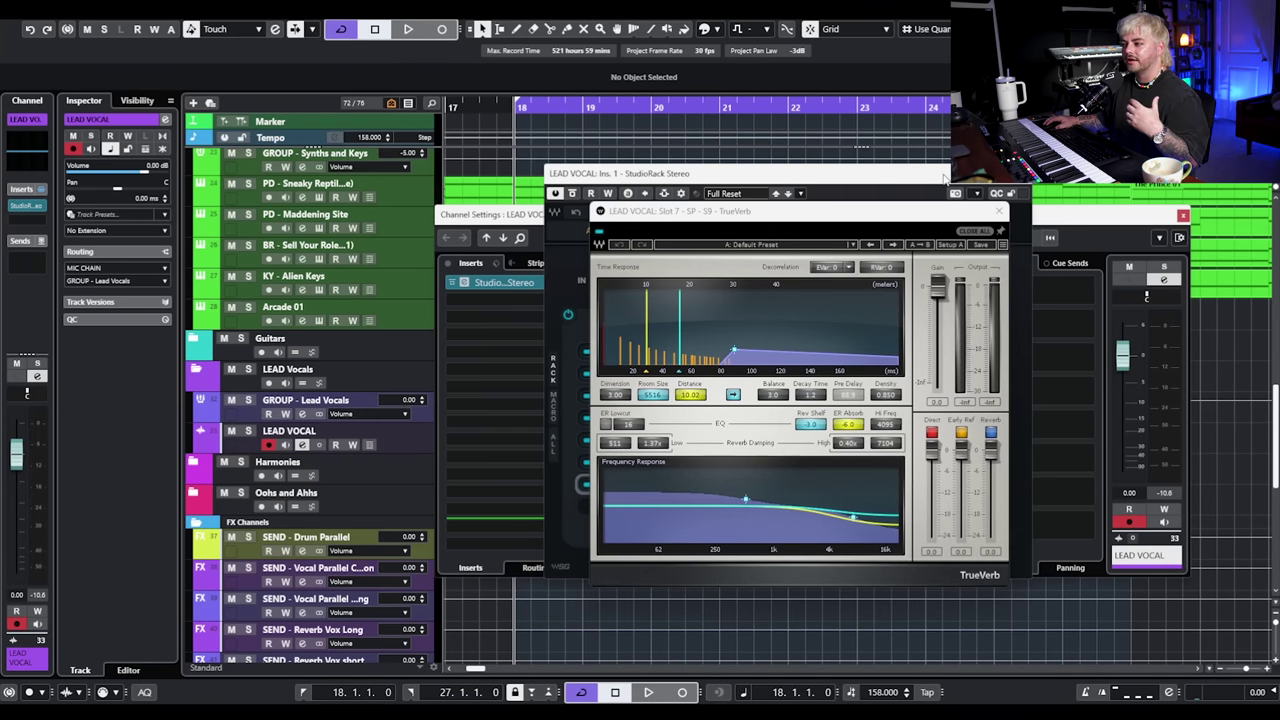
drag(898, 212, 516, 180)
drag(721, 169, 802, 176)
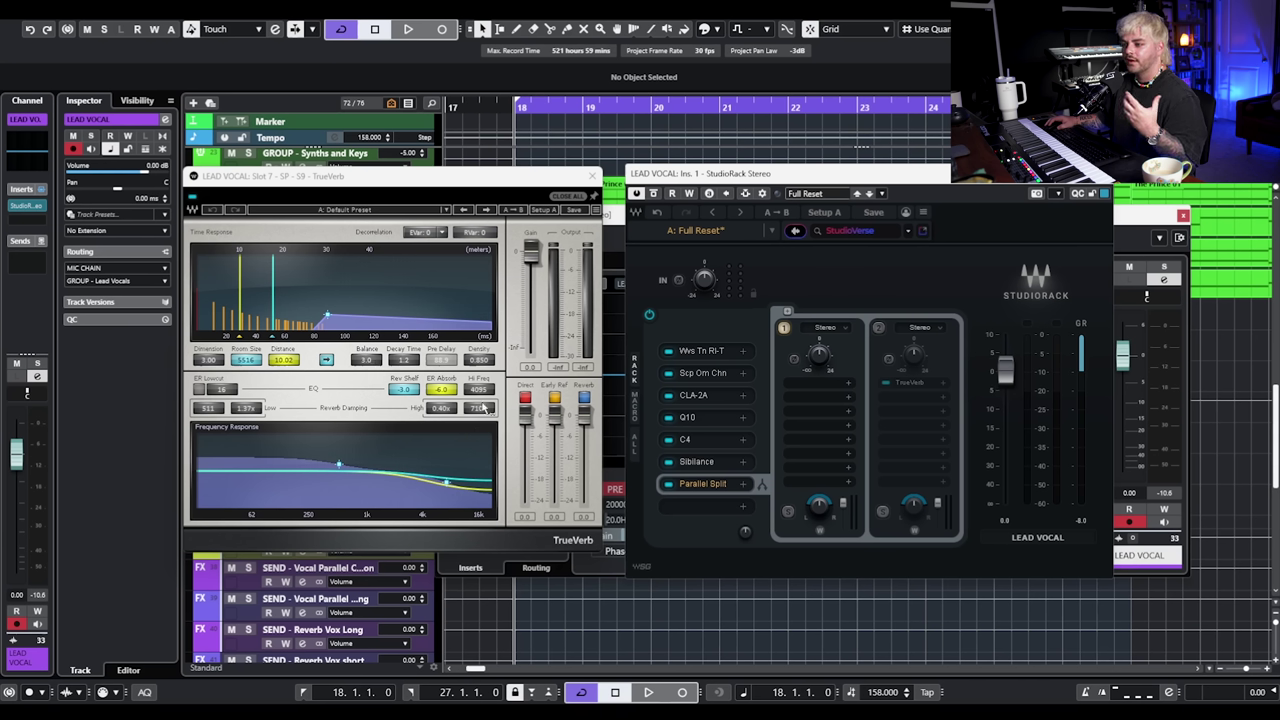
Turn off TrueVerb's direct signal, lower early reflections to about -9.8, enable the second parallel chain and start playback.
click(525, 398)
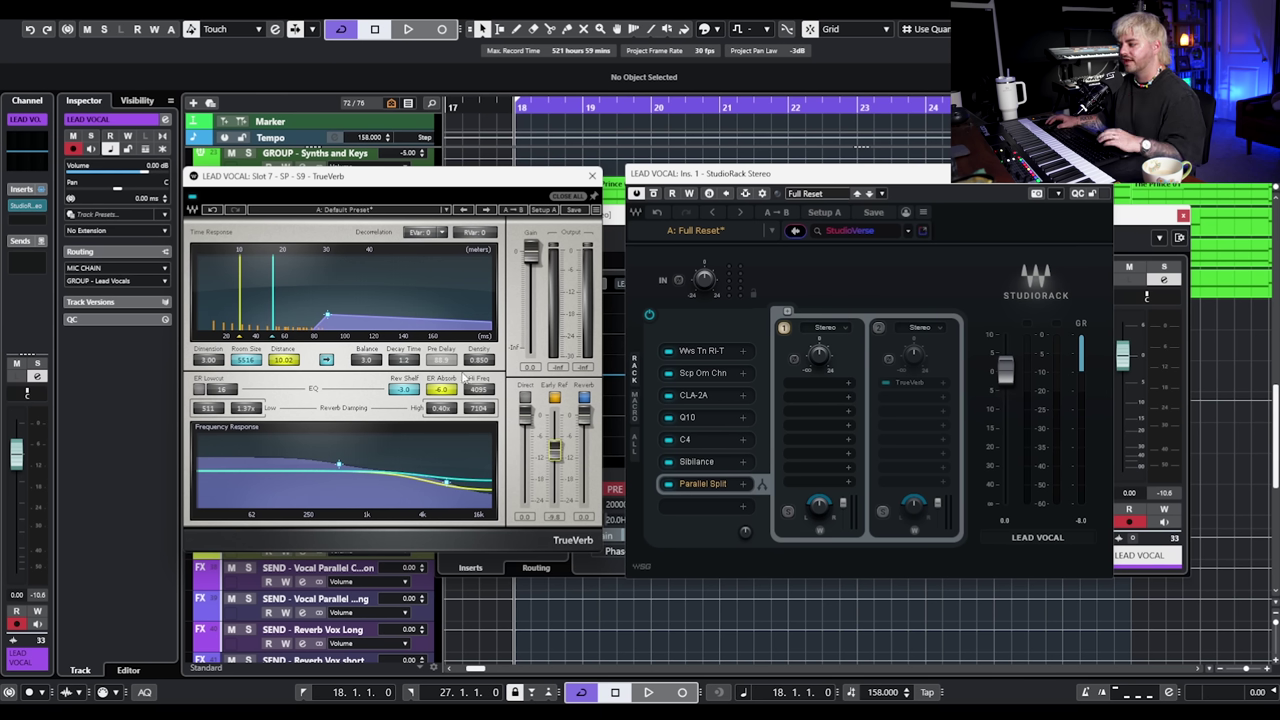
click(879, 331)
key(space)
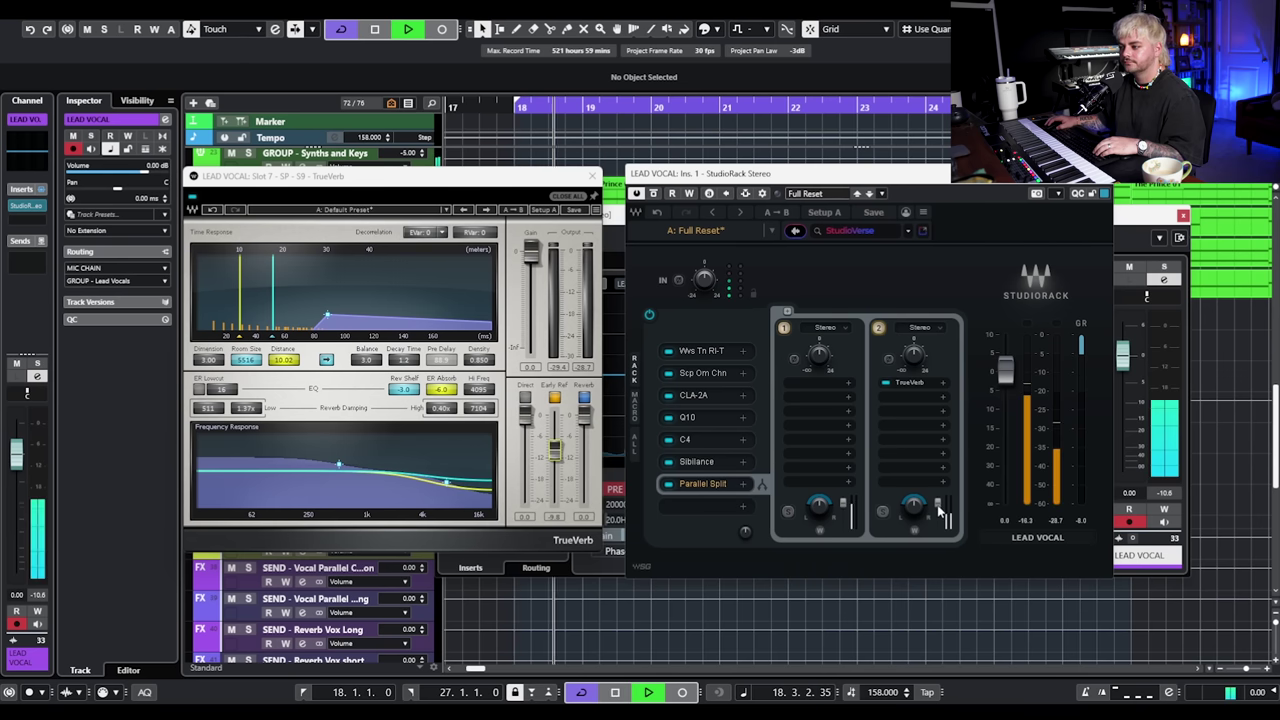
Raise TrueVerb's balance to 5.7 and decay time to 3.2 while the mix plays, and stop playback.
drag(327, 316, 327, 302)
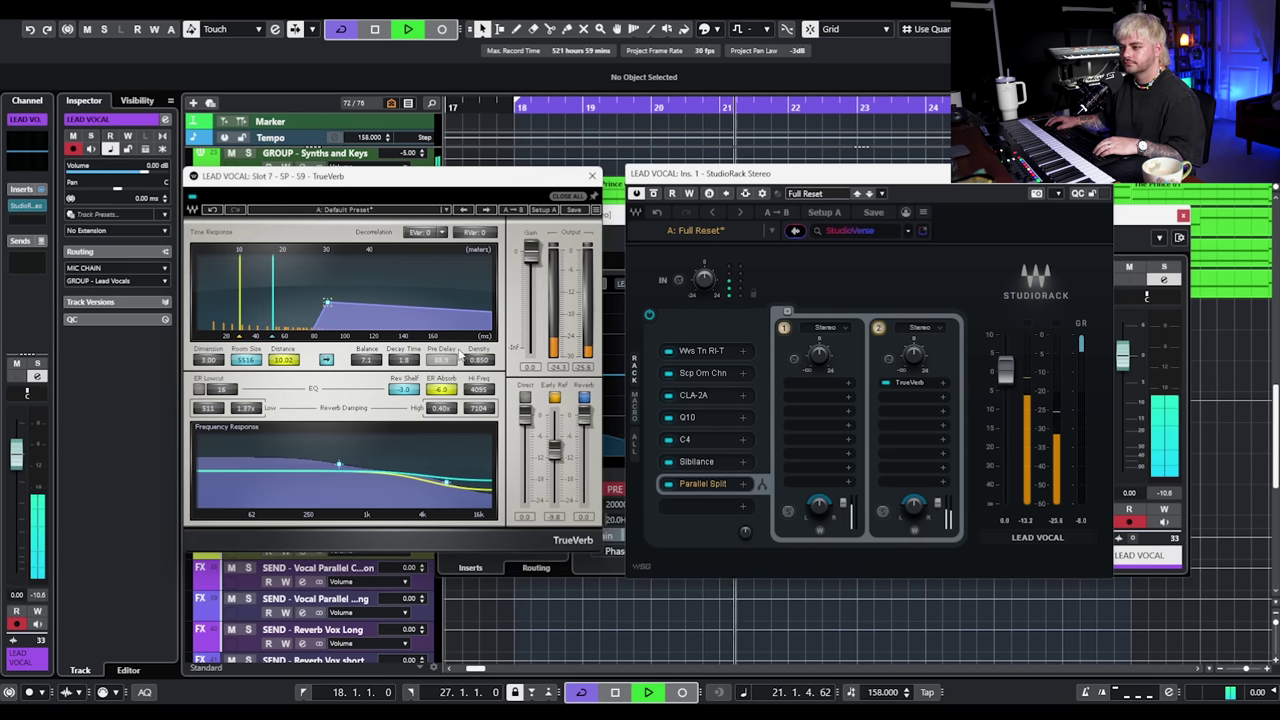
drag(397, 362, 397, 346)
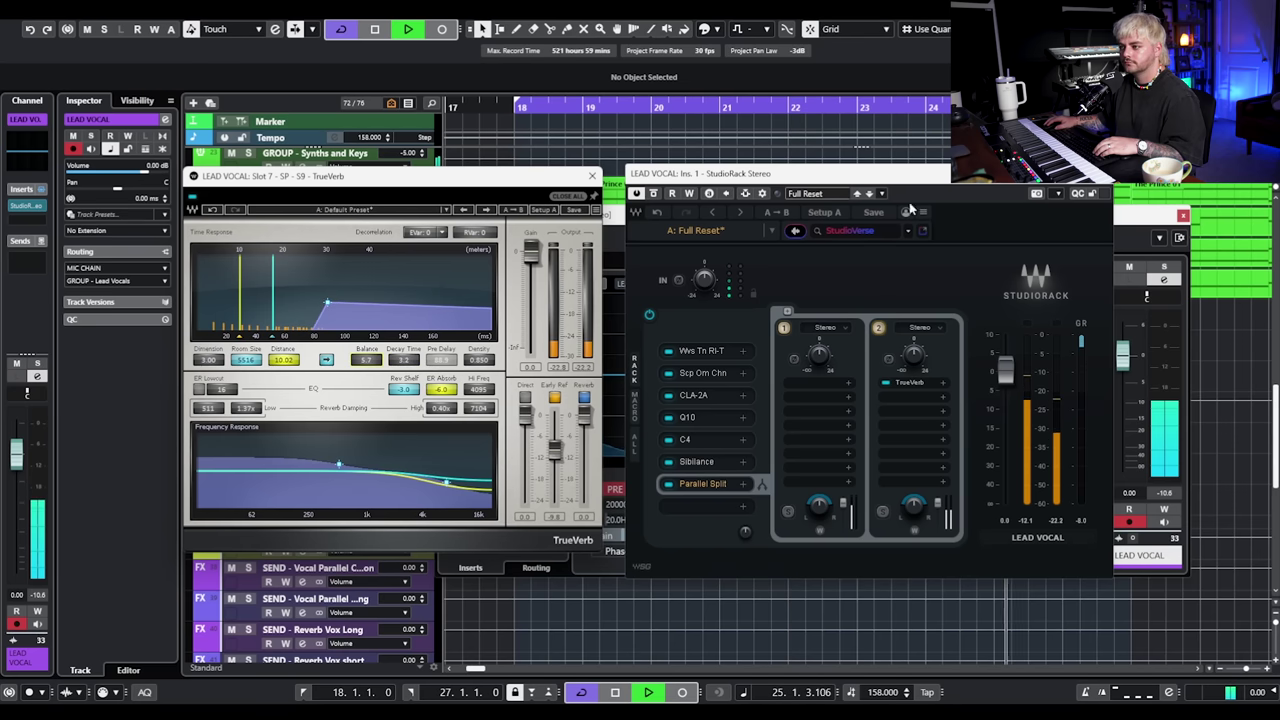
key(space)
Bring the TrueVerb window in front of the rack, solo the lead vocal and clear the channel settings window away.
click(1152, 222)
drag(517, 177, 628, 394)
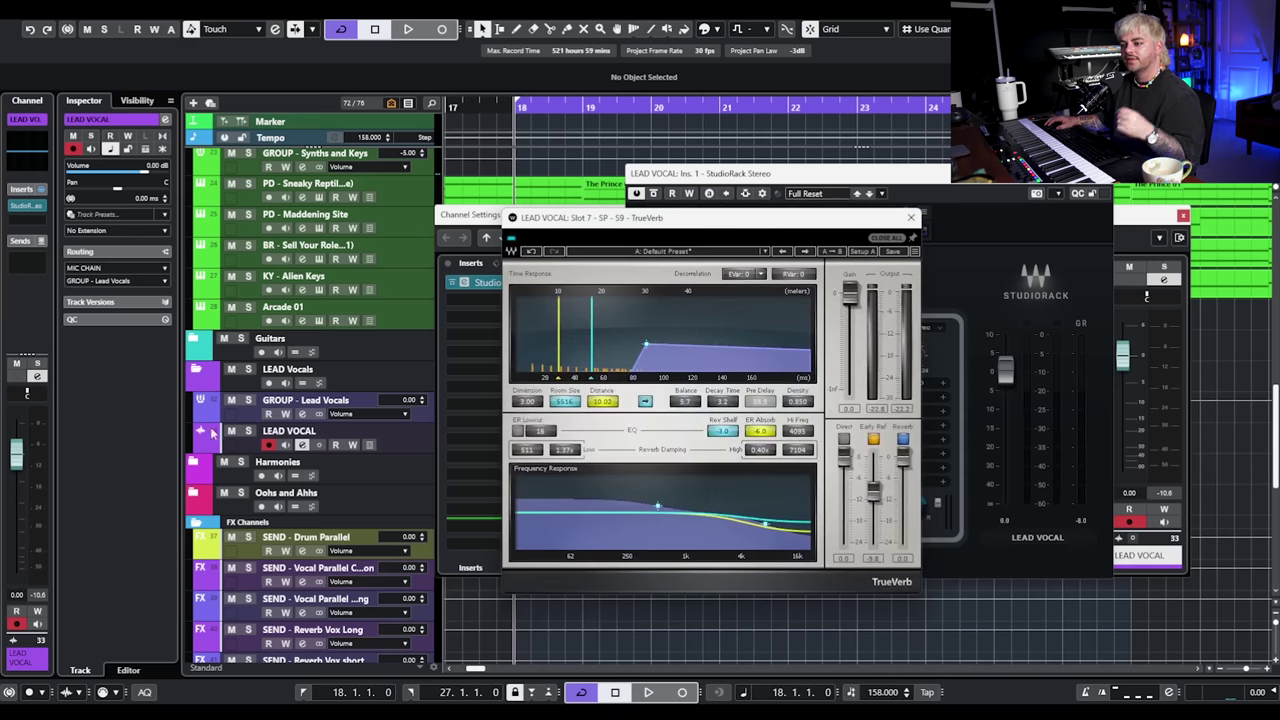
click(240, 430)
click(470, 216)
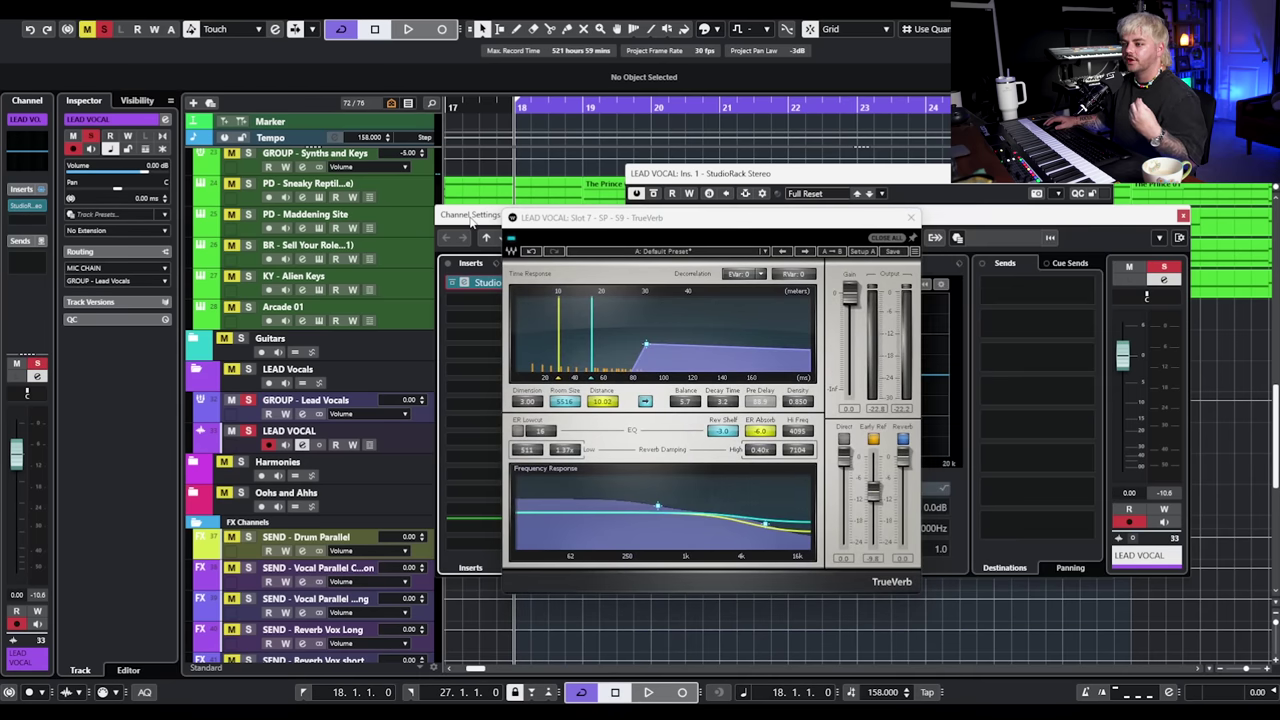
drag(466, 218, 298, 234)
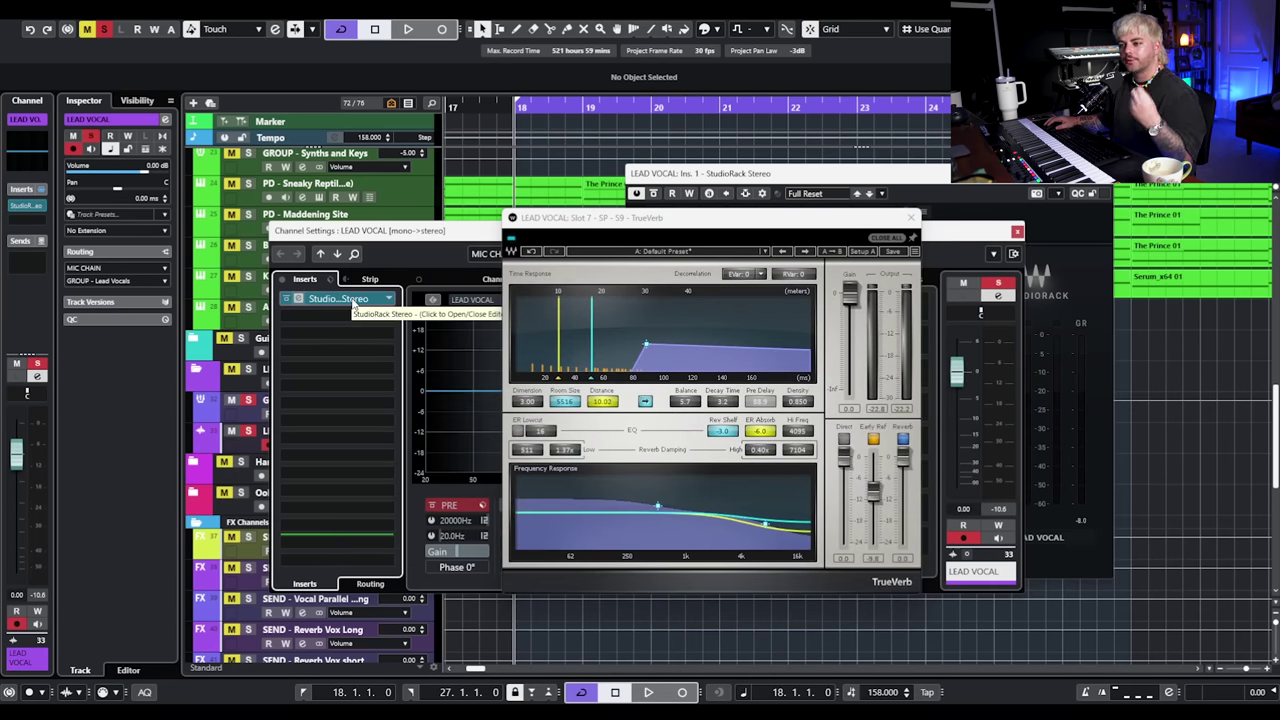
drag(432, 232, 545, 220)
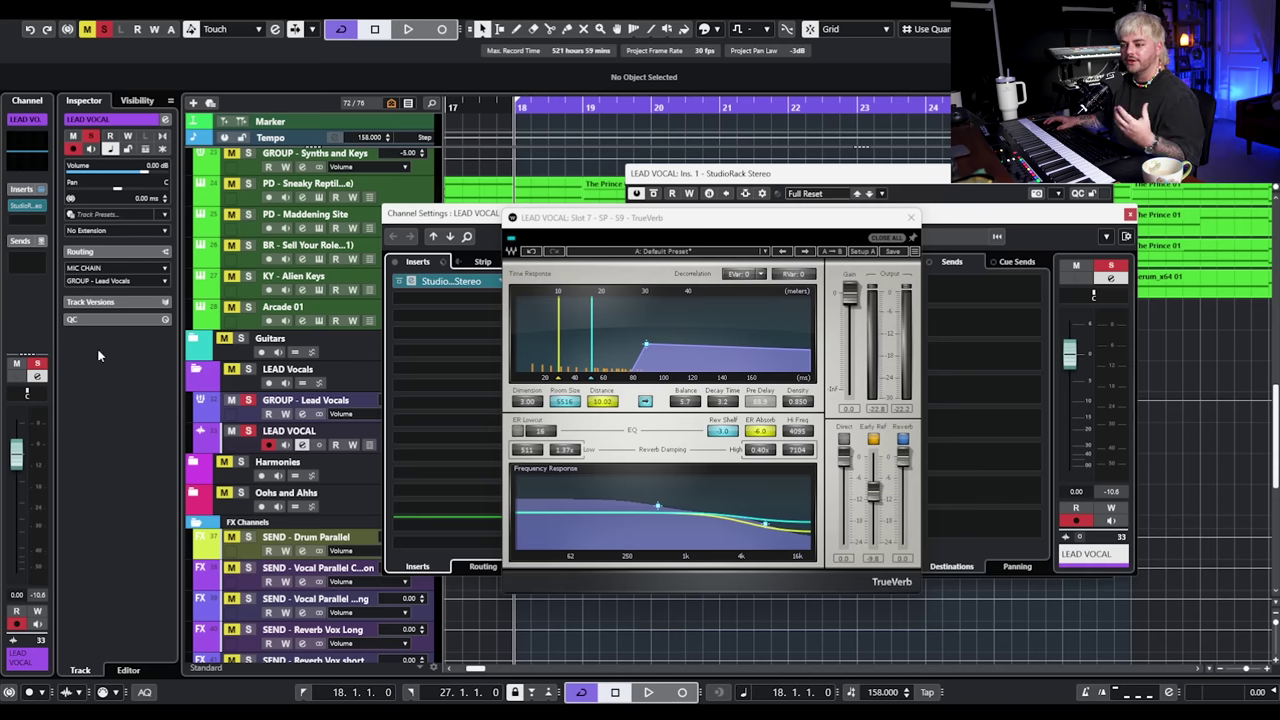
drag(455, 215, 575, 178)
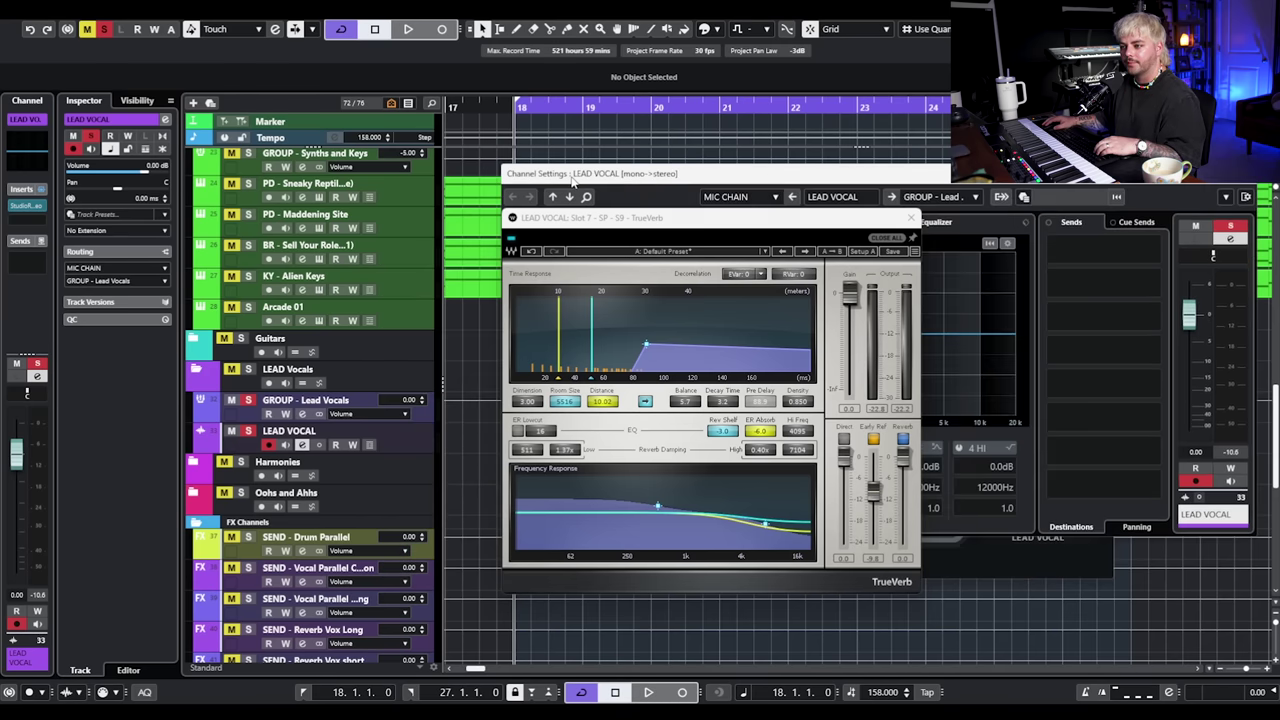
click(319, 413)
click(1256, 383)
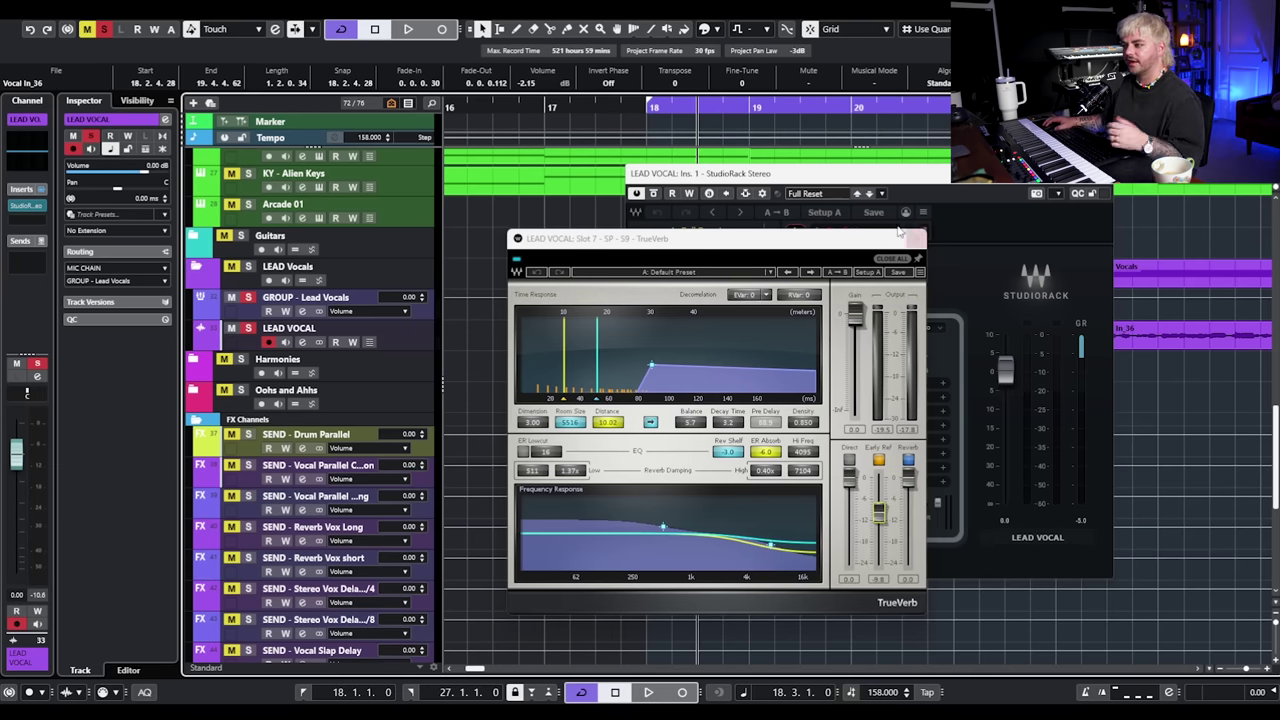
Play the soloed vocal, set TrueVerb's balance to 3.1 and dimension to about 3.23, and stop playback.
drag(869, 244, 873, 202)
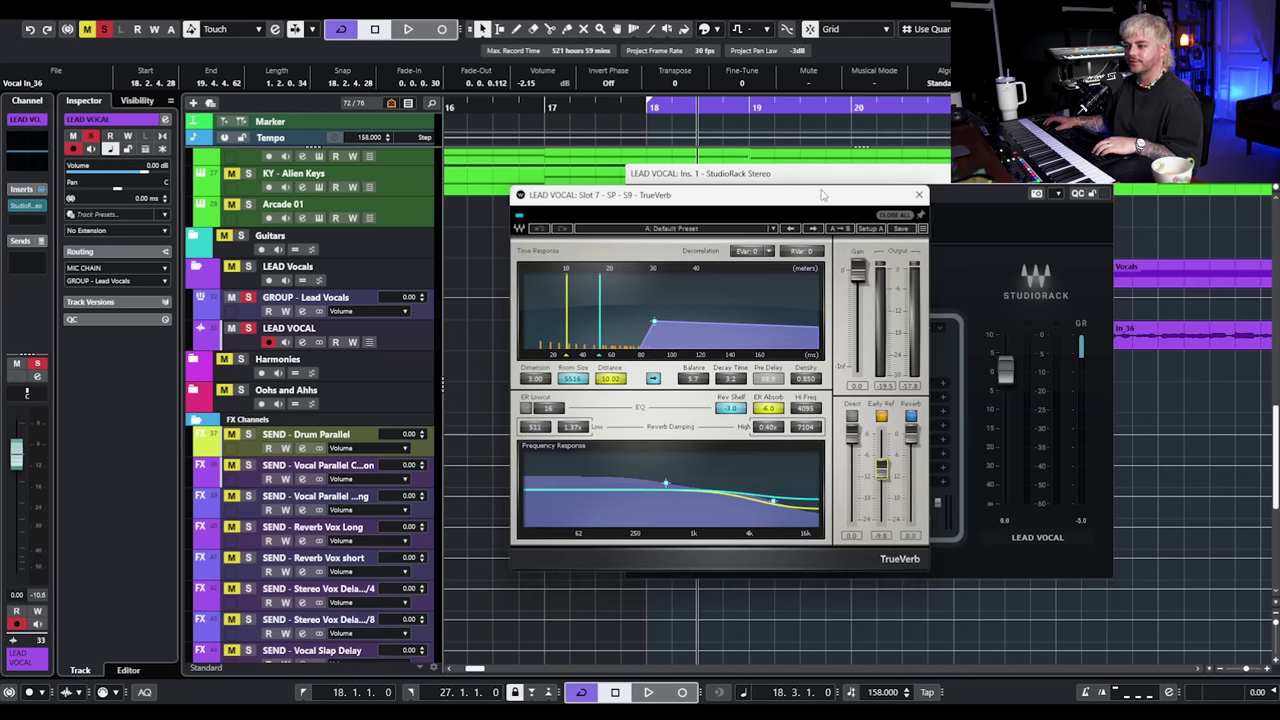
key(space)
drag(693, 378, 693, 398)
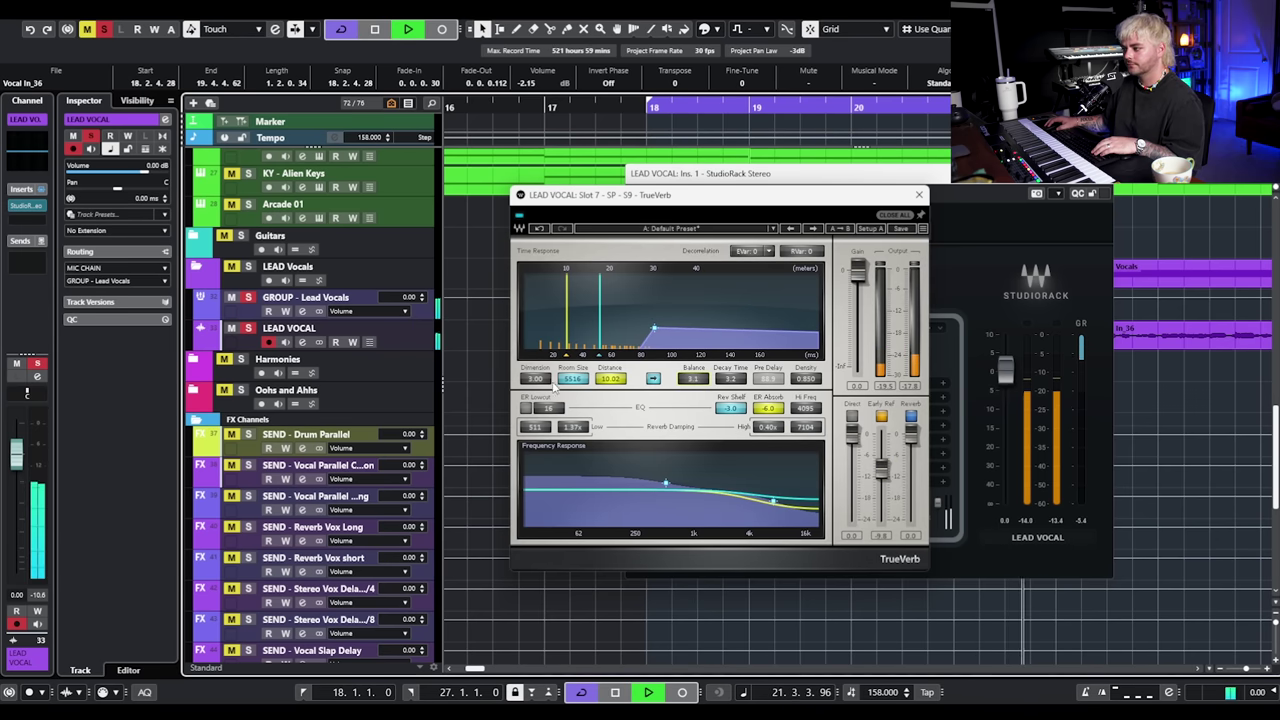
drag(535, 378, 535, 372)
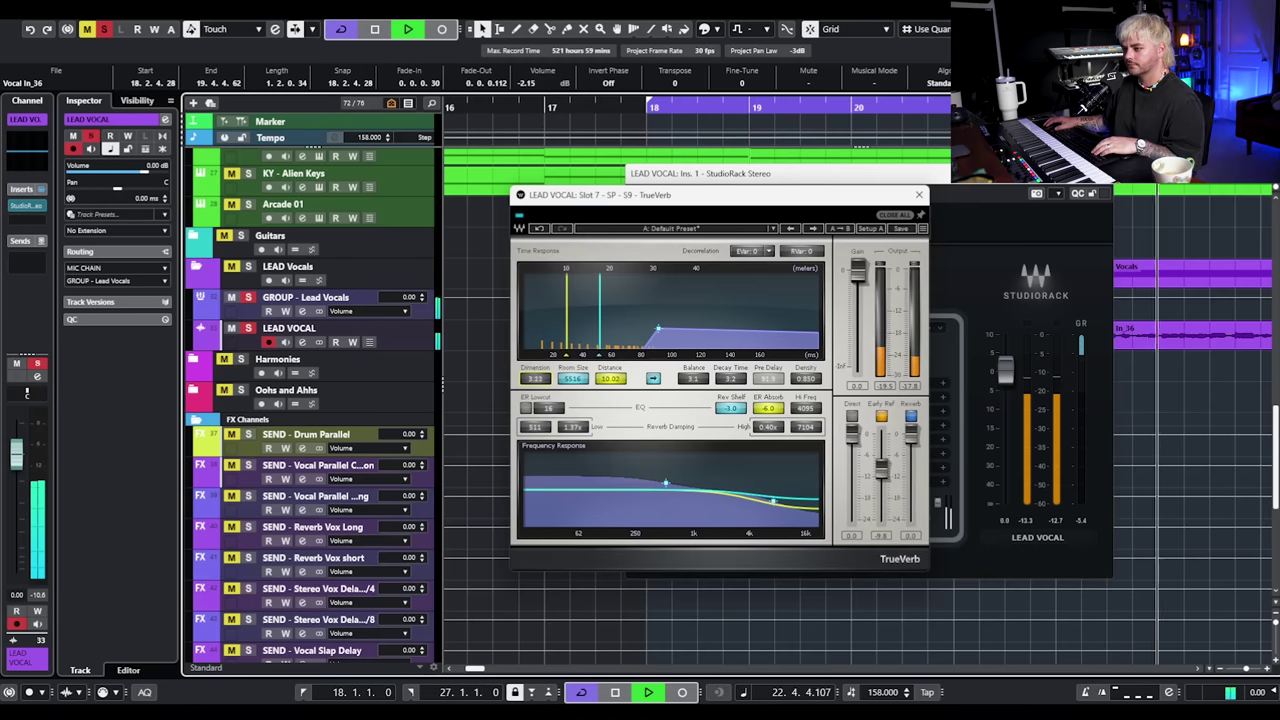
key(space)
Set TrueVerb's reverb damping to 0.74x at 389 Hz for the lows and 1.24x at 4612 Hz for the highs, auditioning it.
drag(772, 499, 761, 479)
drag(664, 484, 655, 494)
key(space)
drag(762, 479, 757, 482)
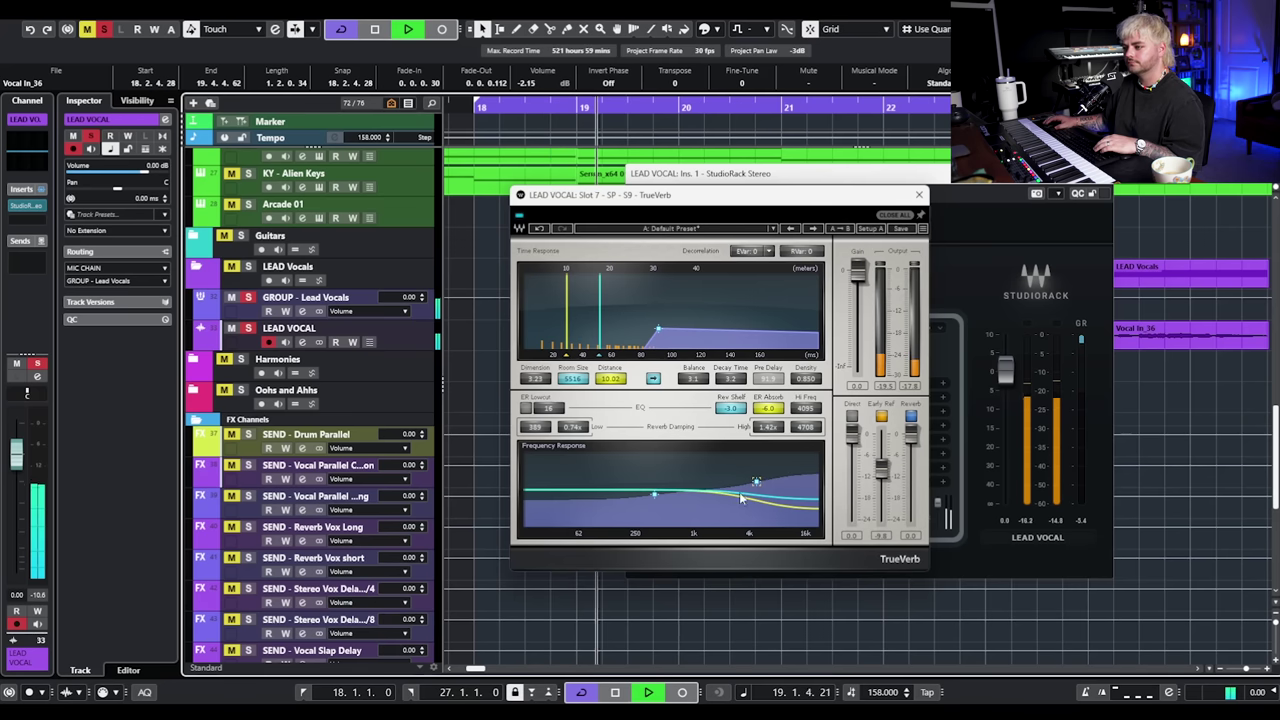
key(space)
drag(757, 483, 756, 486)
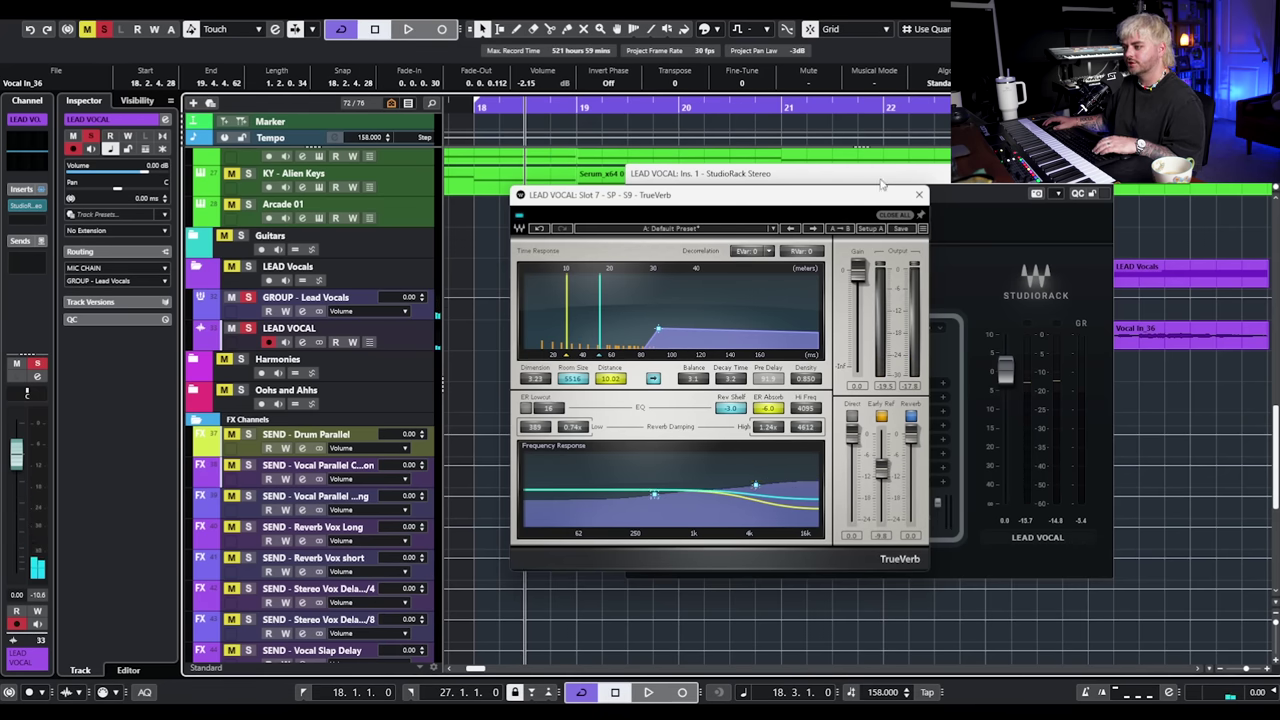
Close TrueVerb, insert a Q4 equalizer after it in the second parallel chain, and bring the Q4 window fully into view.
click(919, 194)
click(907, 400)
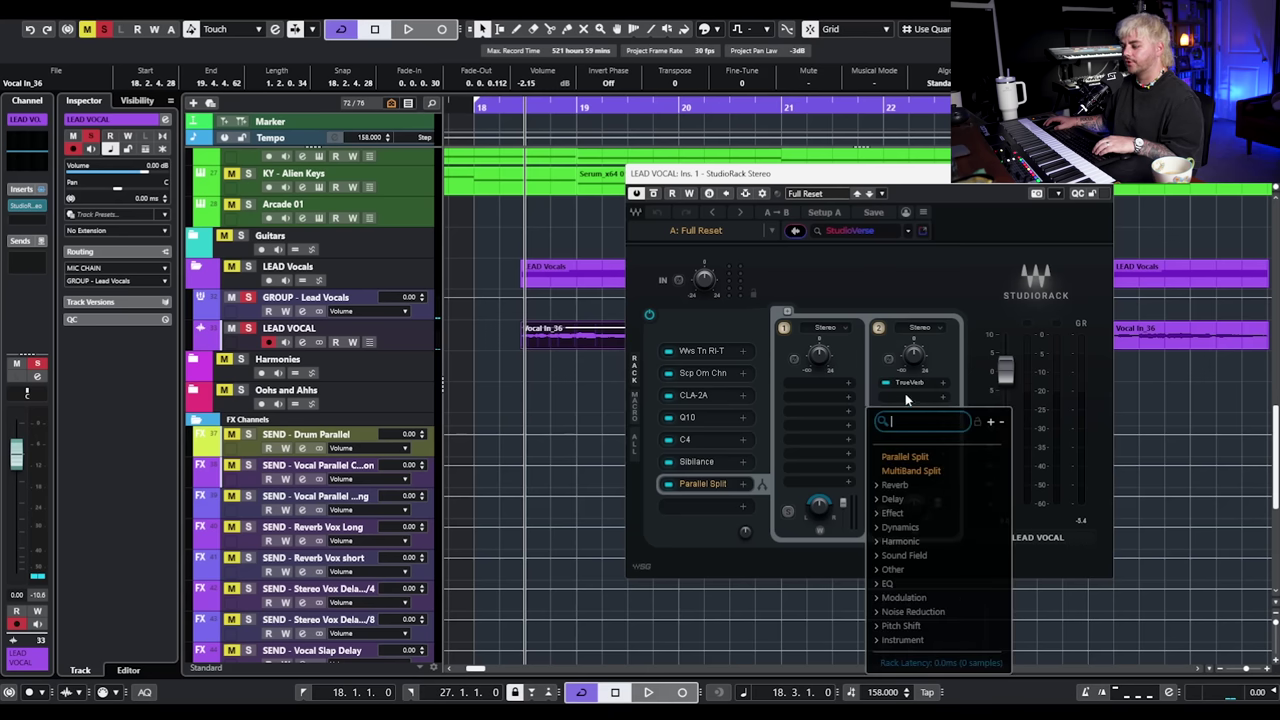
text(q4)
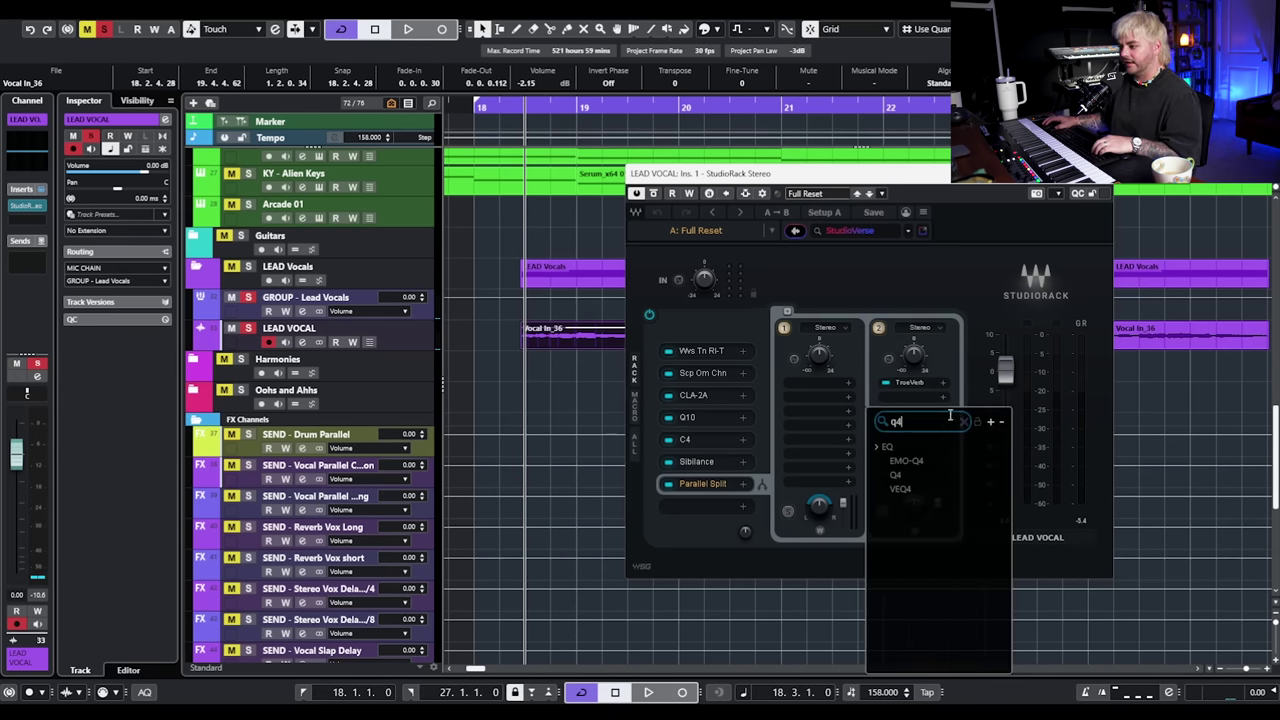
click(908, 476)
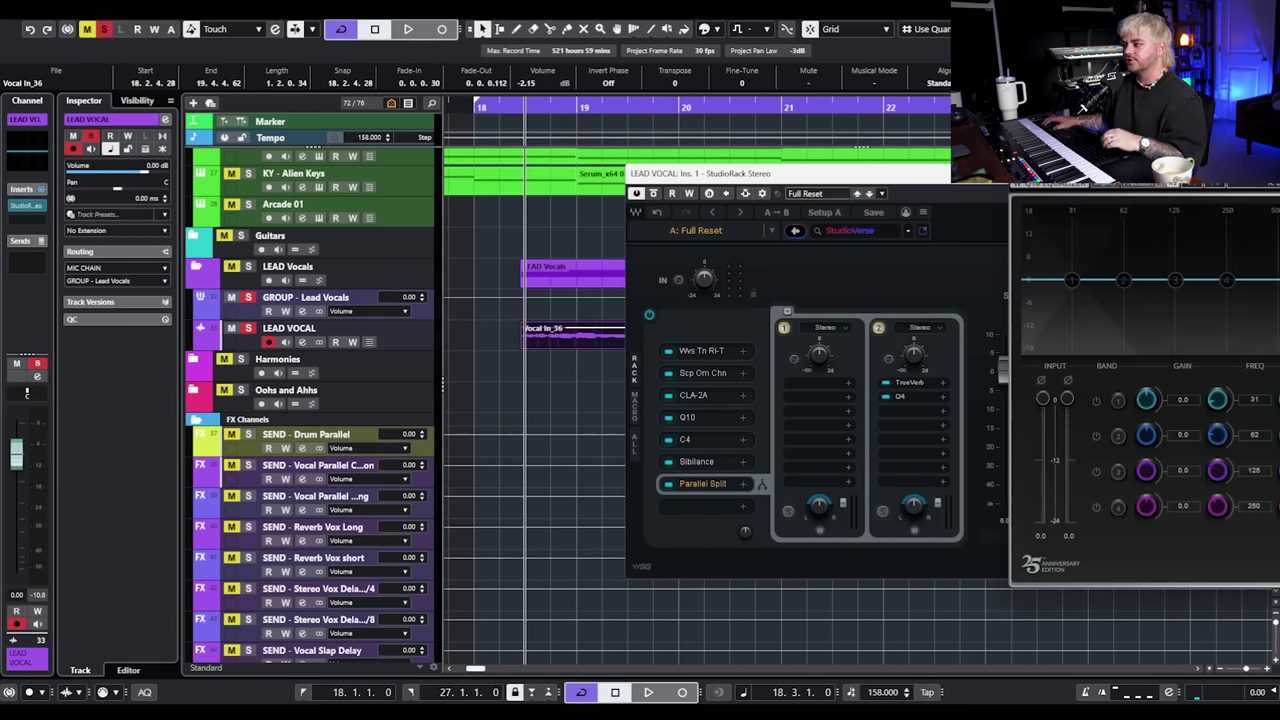
drag(1180, 148, 595, 139)
Shape the reverb in Q4 with a low cut at 413 Hz and a high cut at 4867 Hz, audition it and close the equalizer.
drag(914, 277, 893, 286)
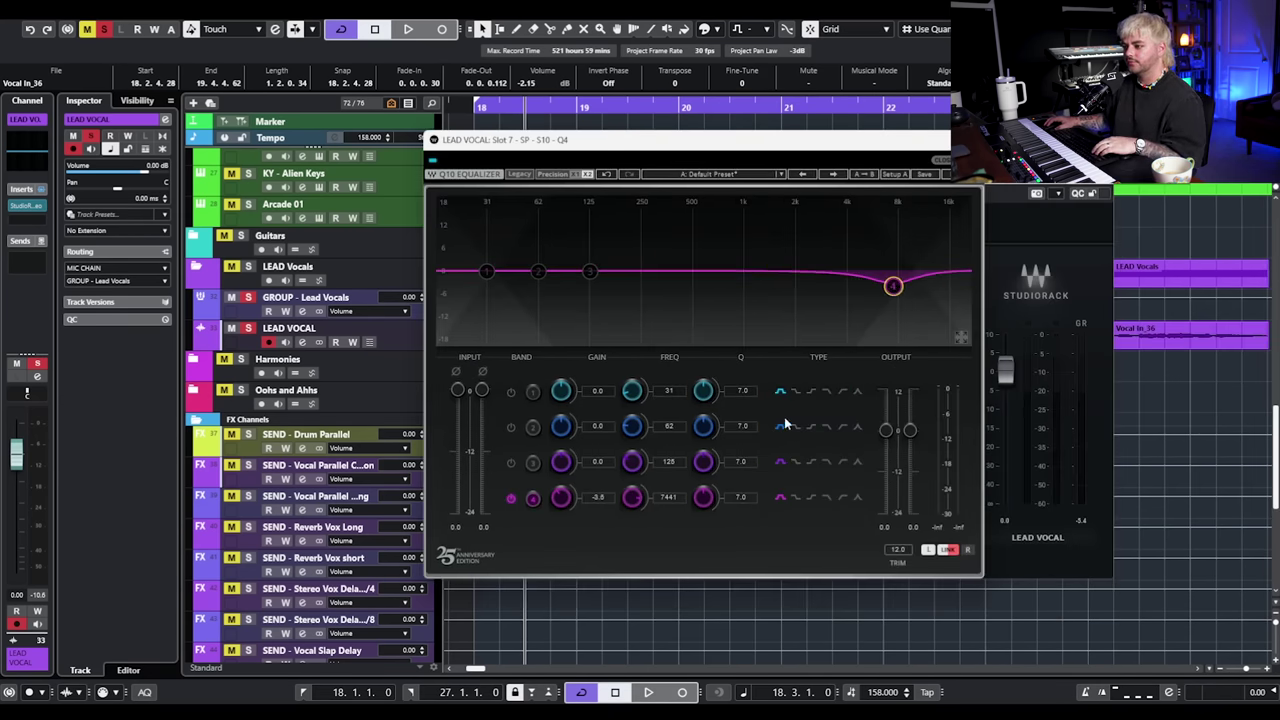
click(829, 497)
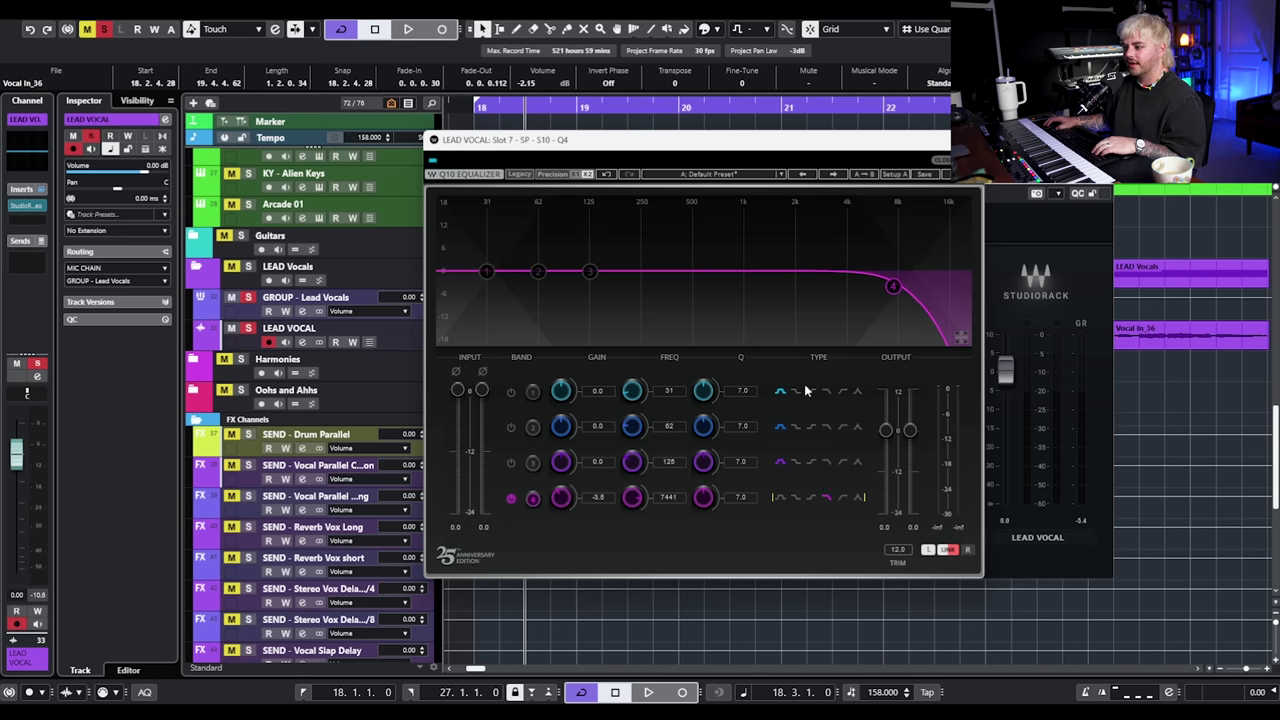
drag(488, 271, 678, 266)
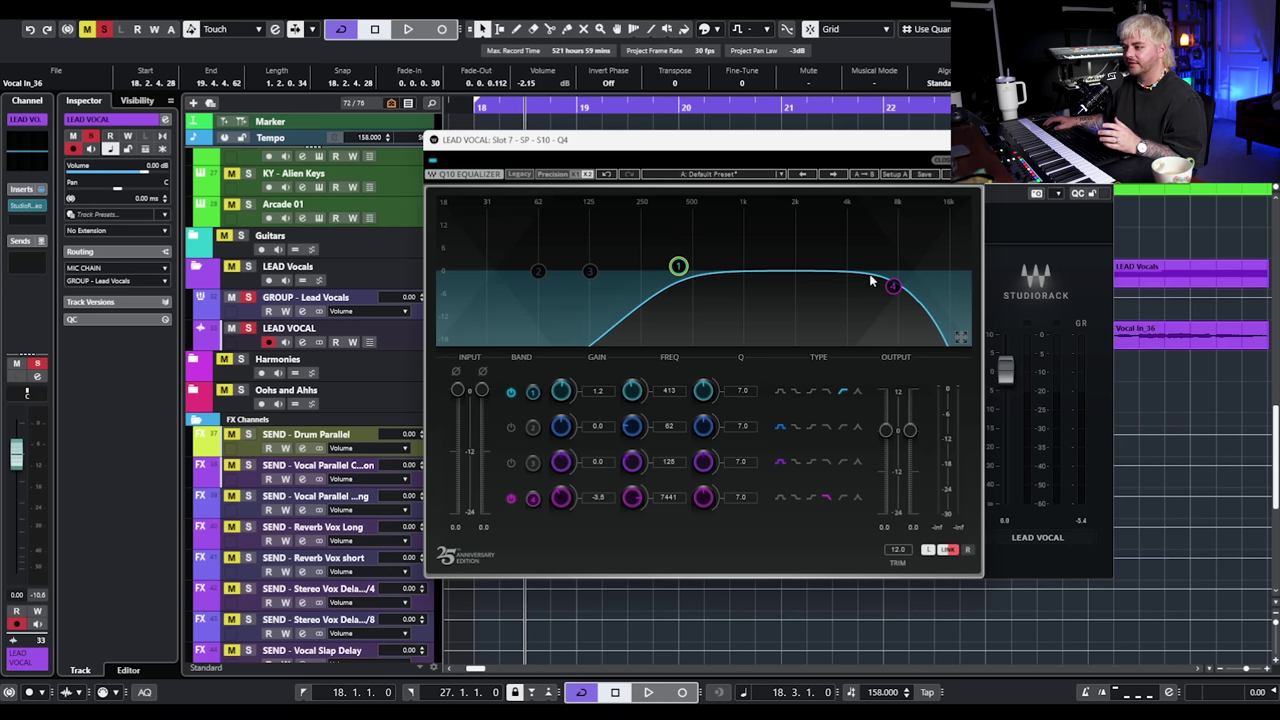
drag(894, 287, 863, 284)
key(space)
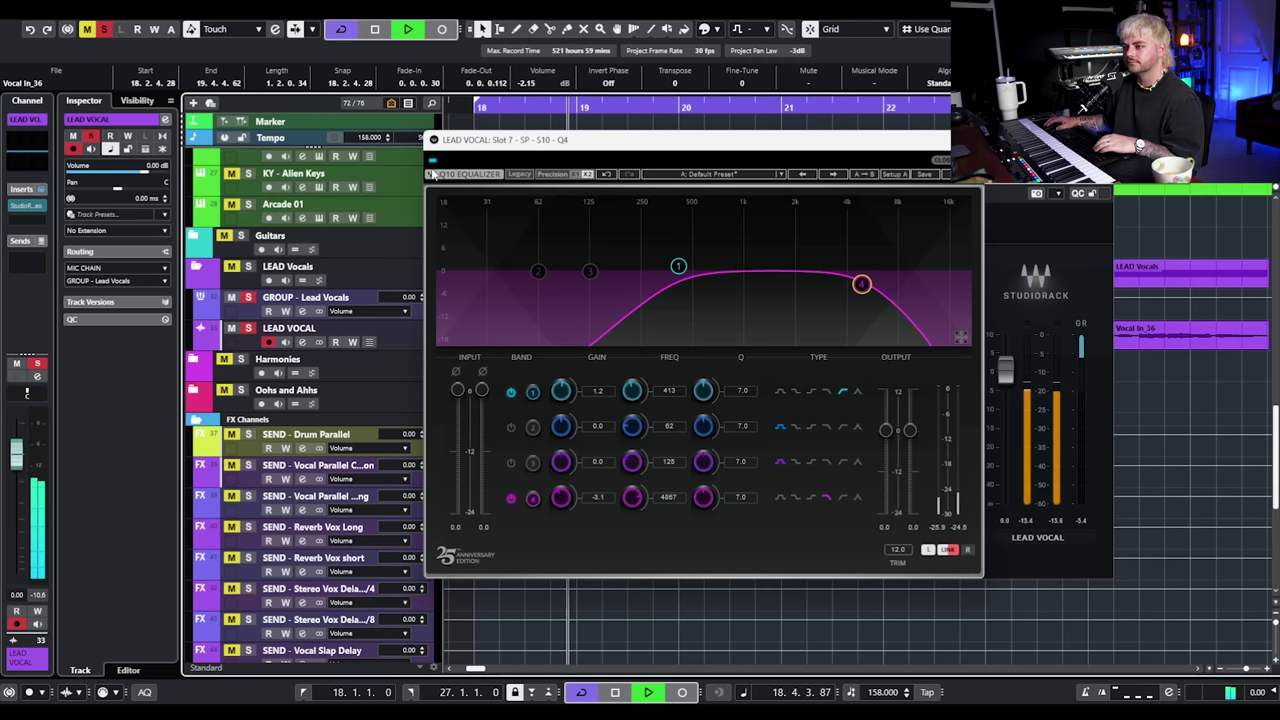
key(space)
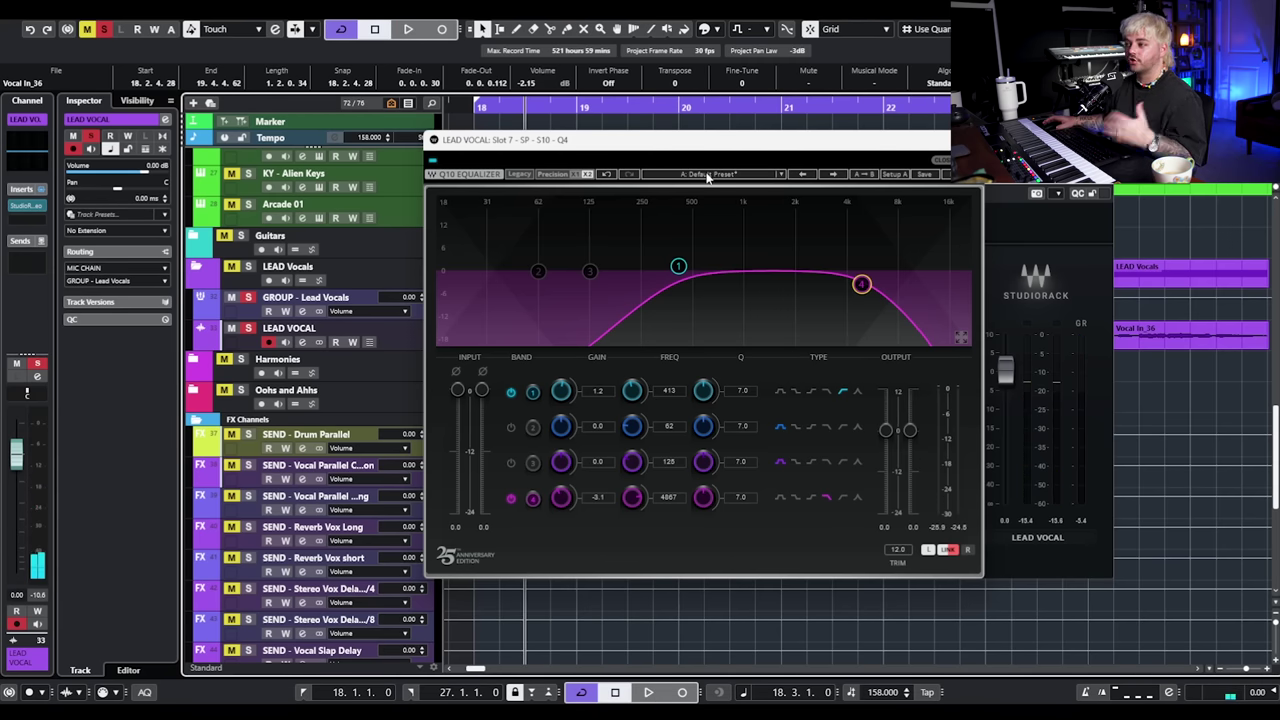
click(968, 140)
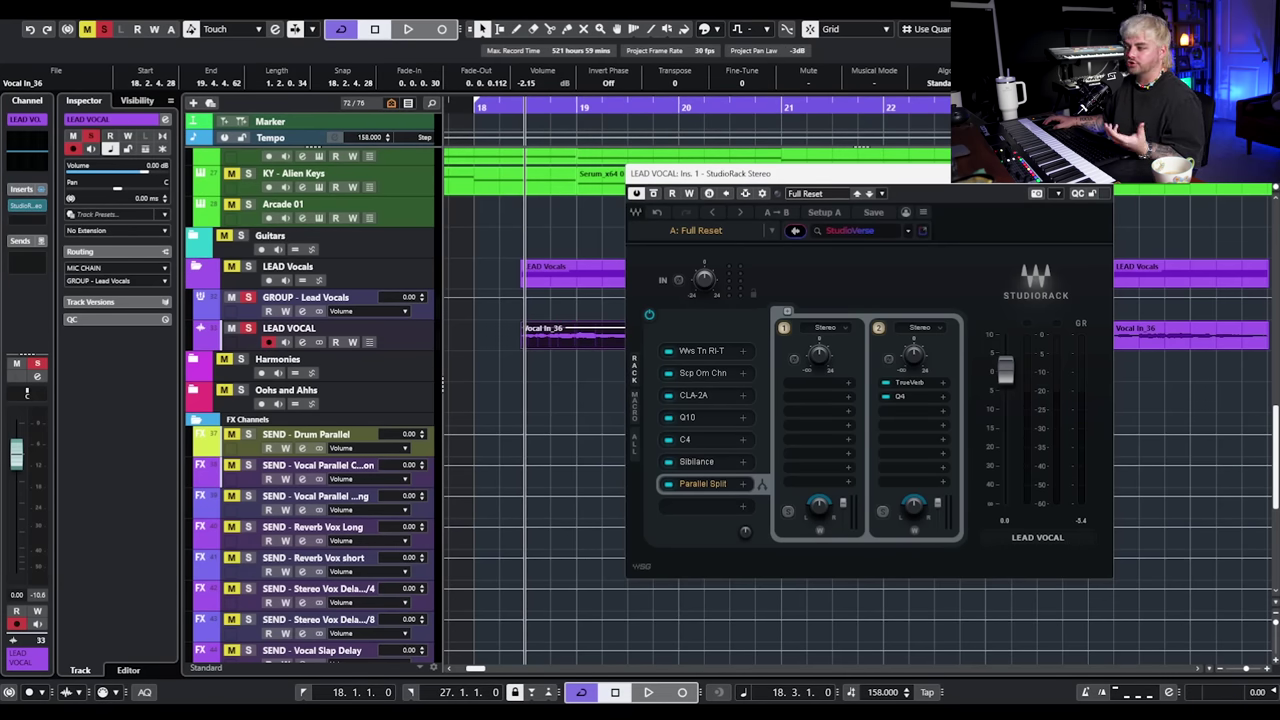
Insert an H-Comp compressor below Q4 in the second parallel chain.
click(921, 408)
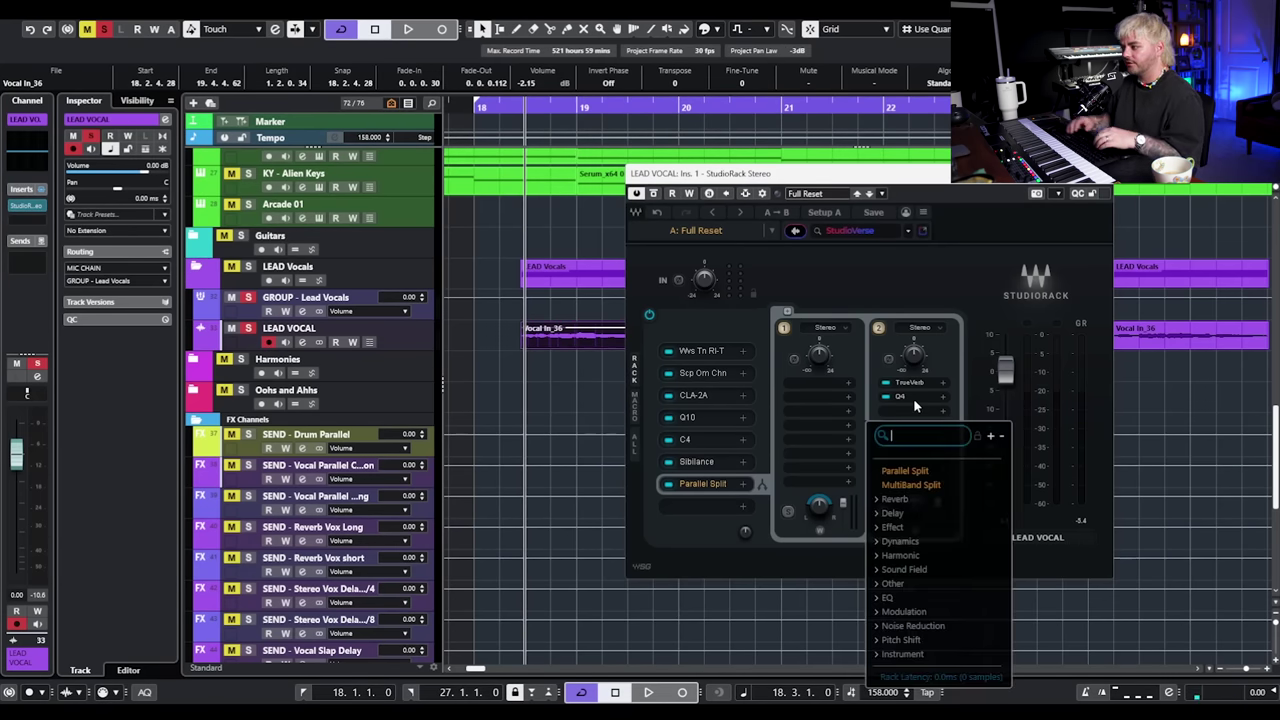
text(hco)
key(BackSpace)
key(BackSpace)
text(-comp)
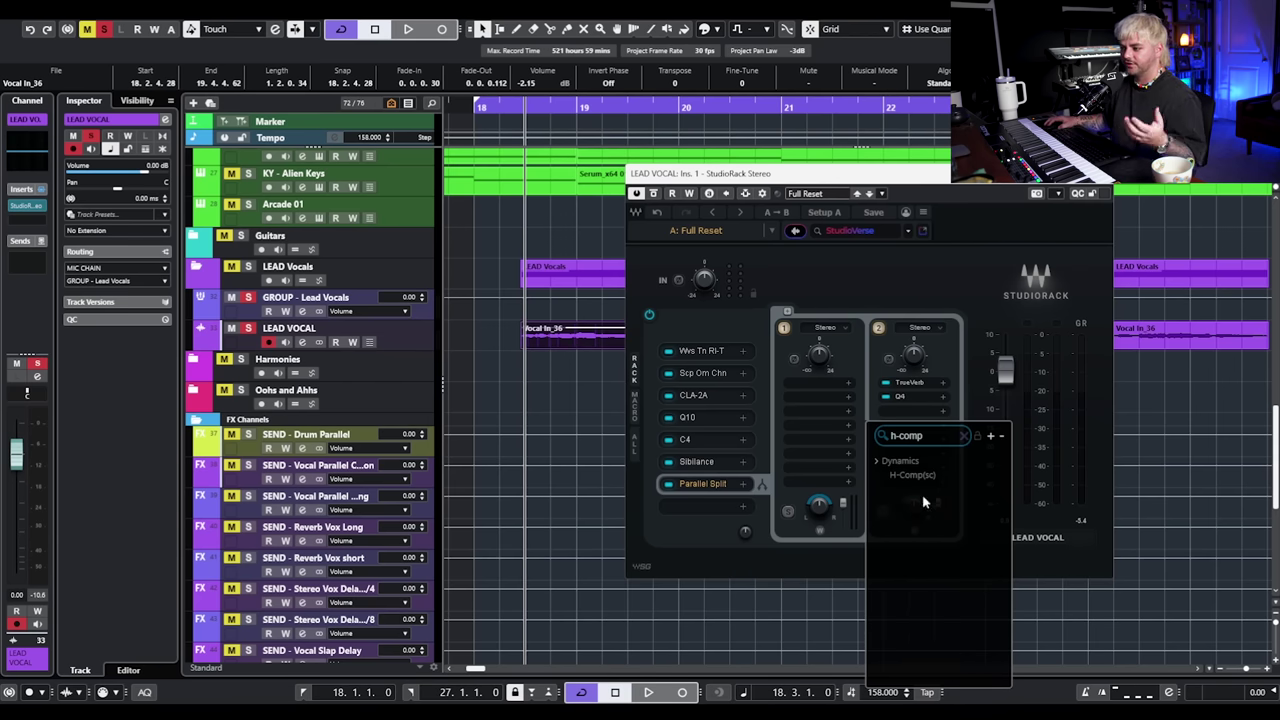
click(915, 477)
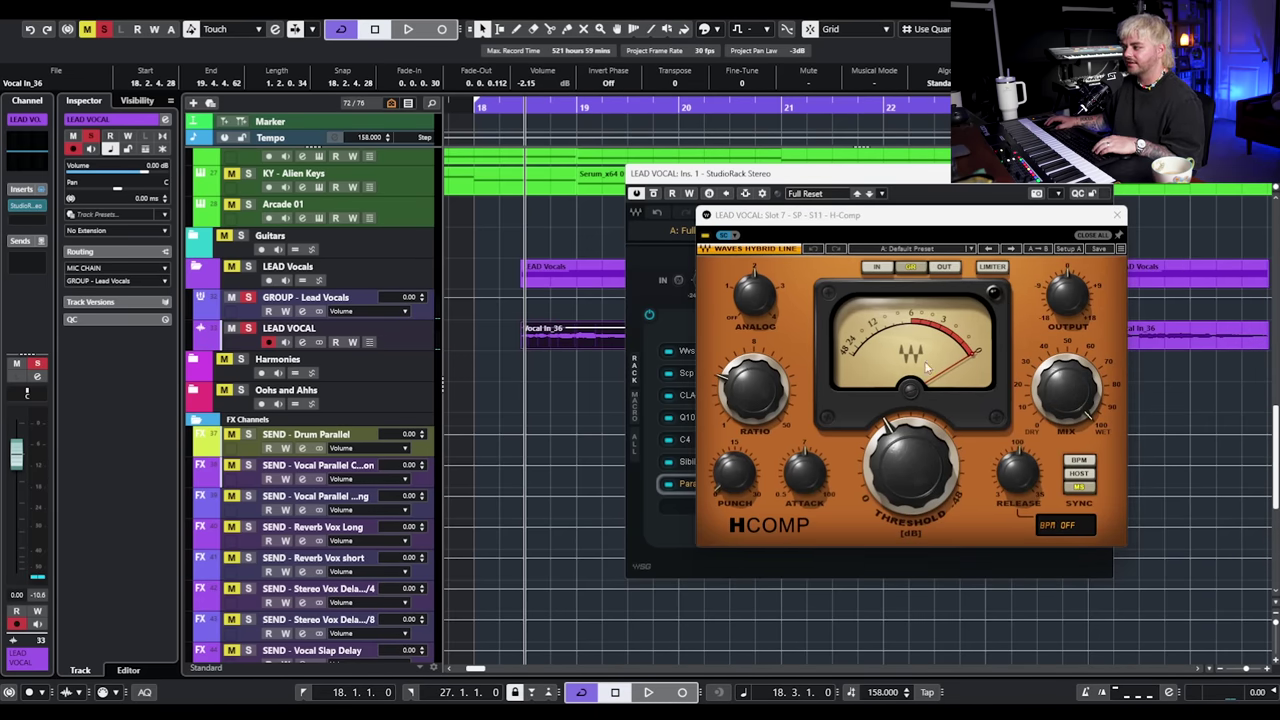
Lower H-Comp's threshold, shorten its attack, reduce the mix to about 60 and set the output to -0.9.
drag(915, 450, 910, 462)
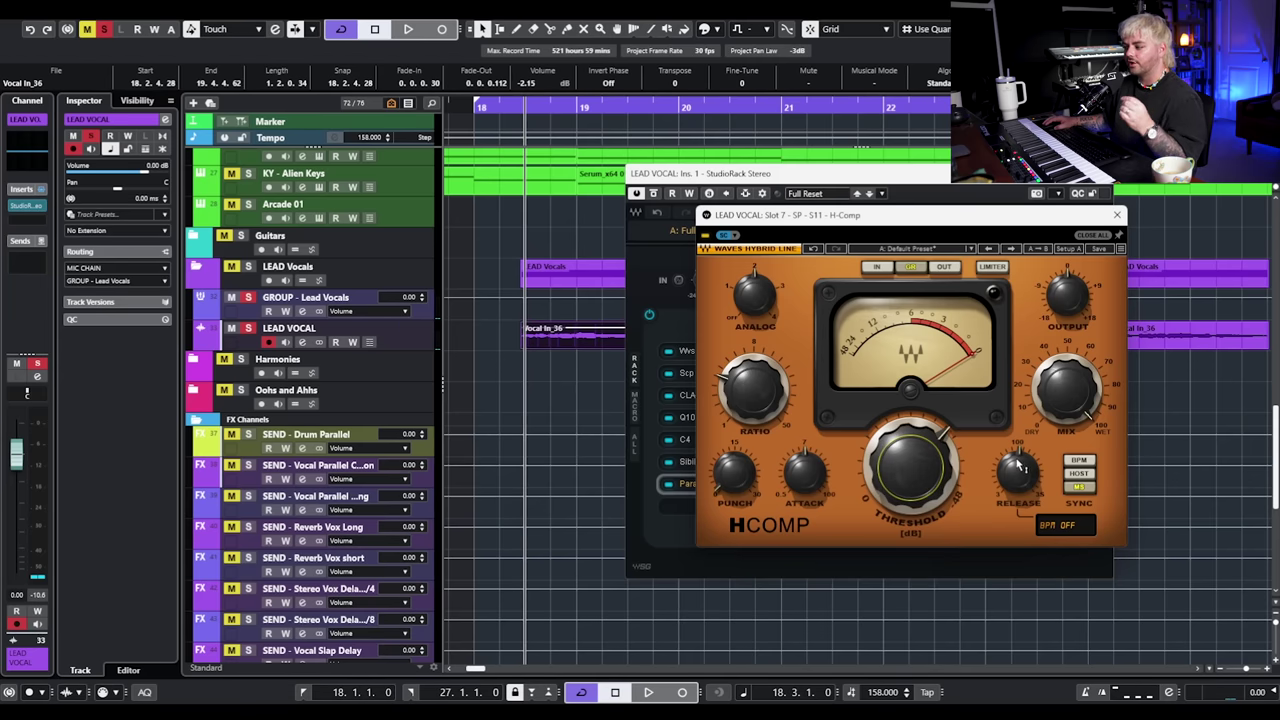
click(801, 477)
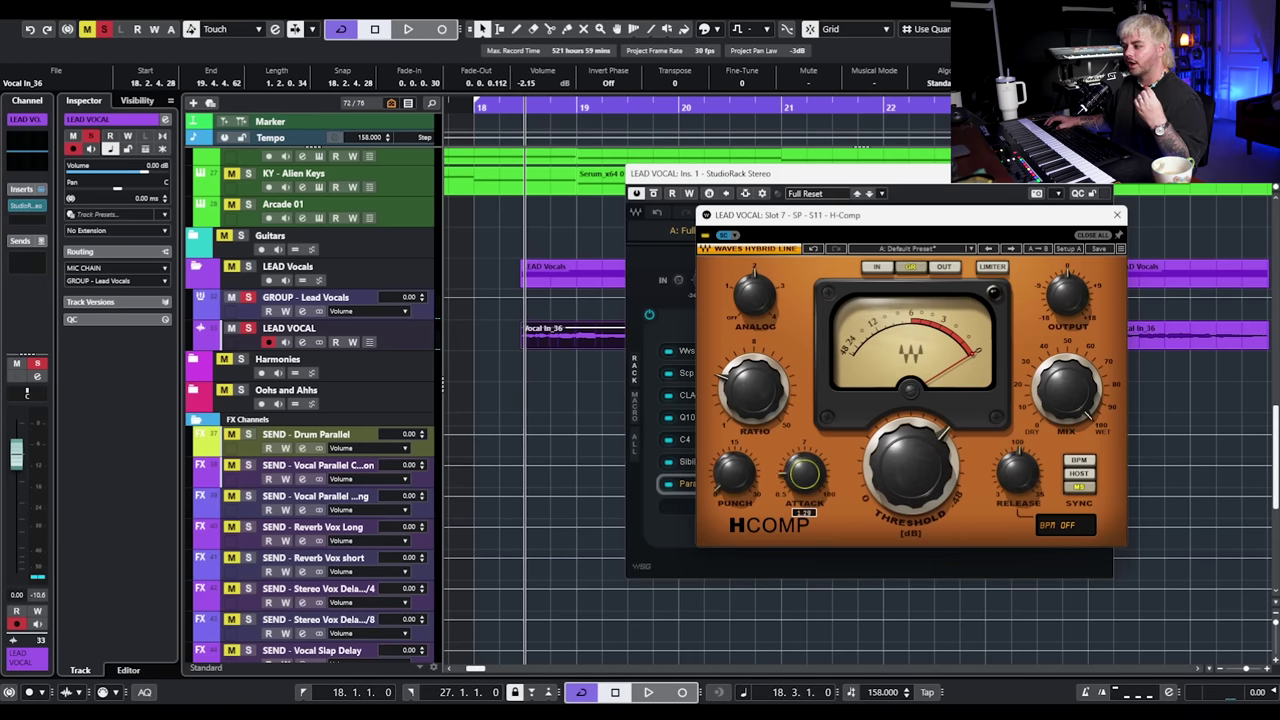
click(1047, 391)
drag(1066, 390, 1066, 416)
click(1067, 298)
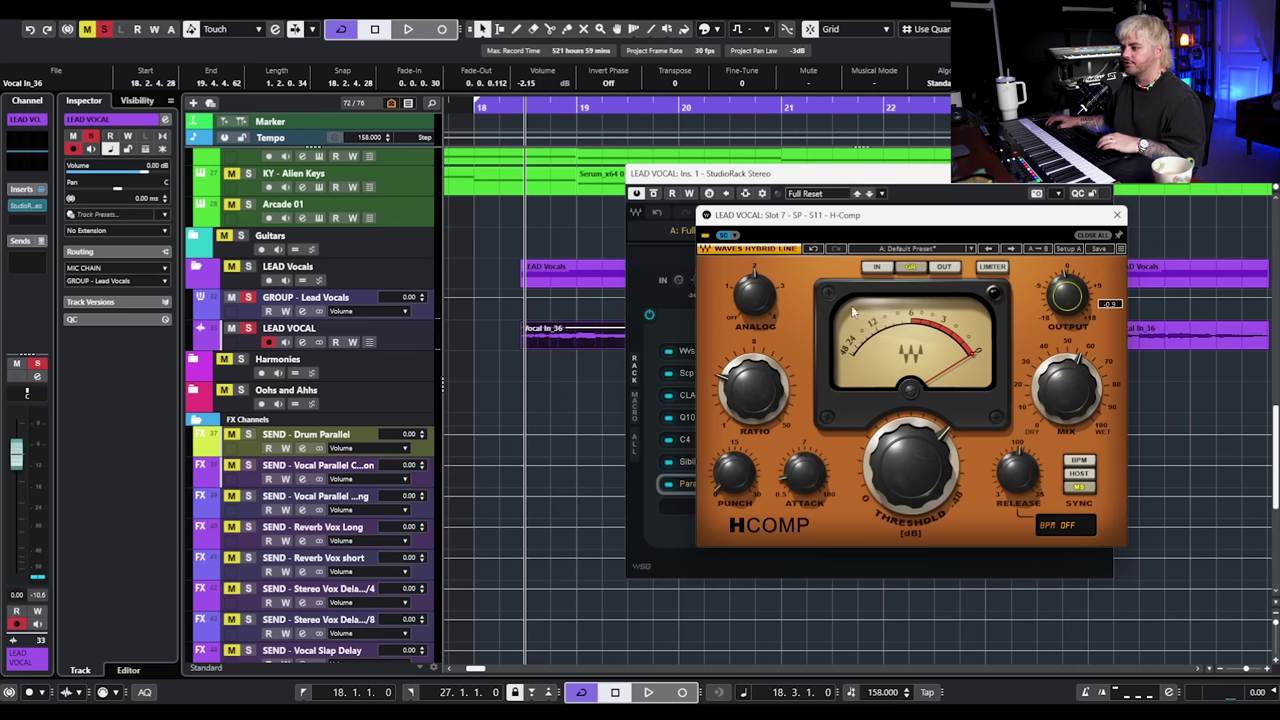
Raise H-Comp's ratio slightly and set its threshold to about -32.4 dB during playback, then close the compressor and stop playback.
key(space)
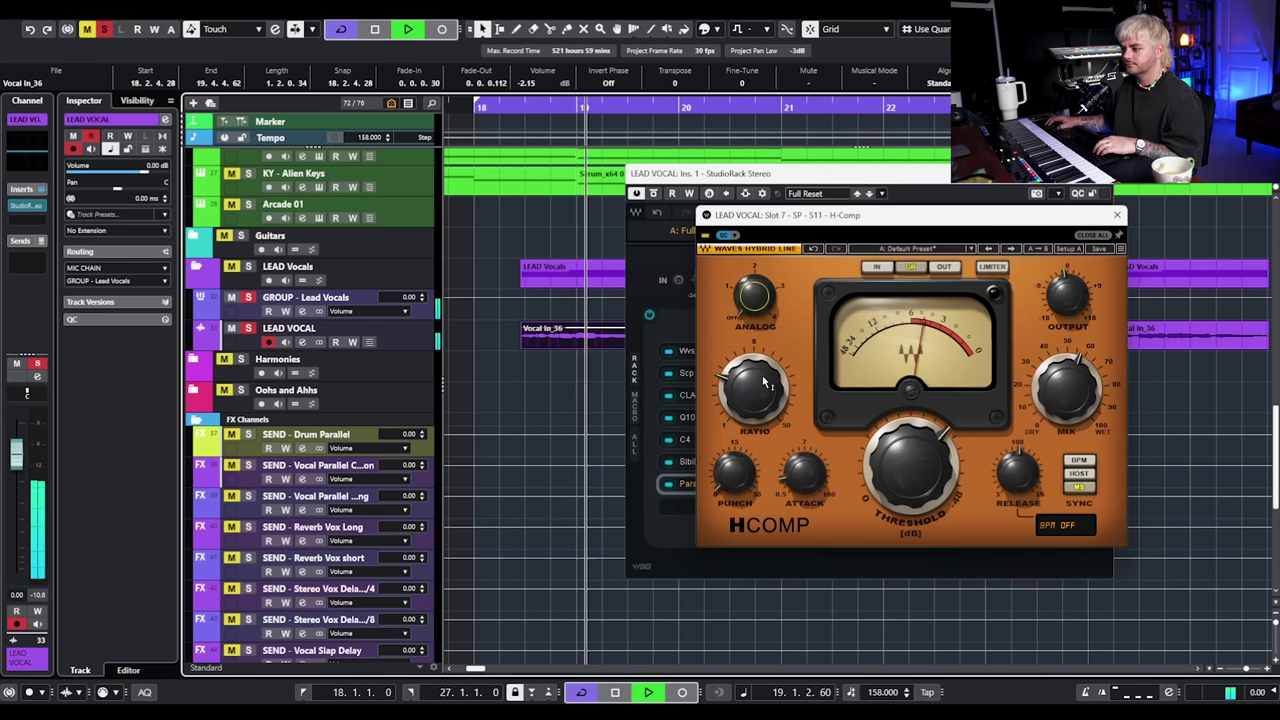
drag(766, 380, 766, 365)
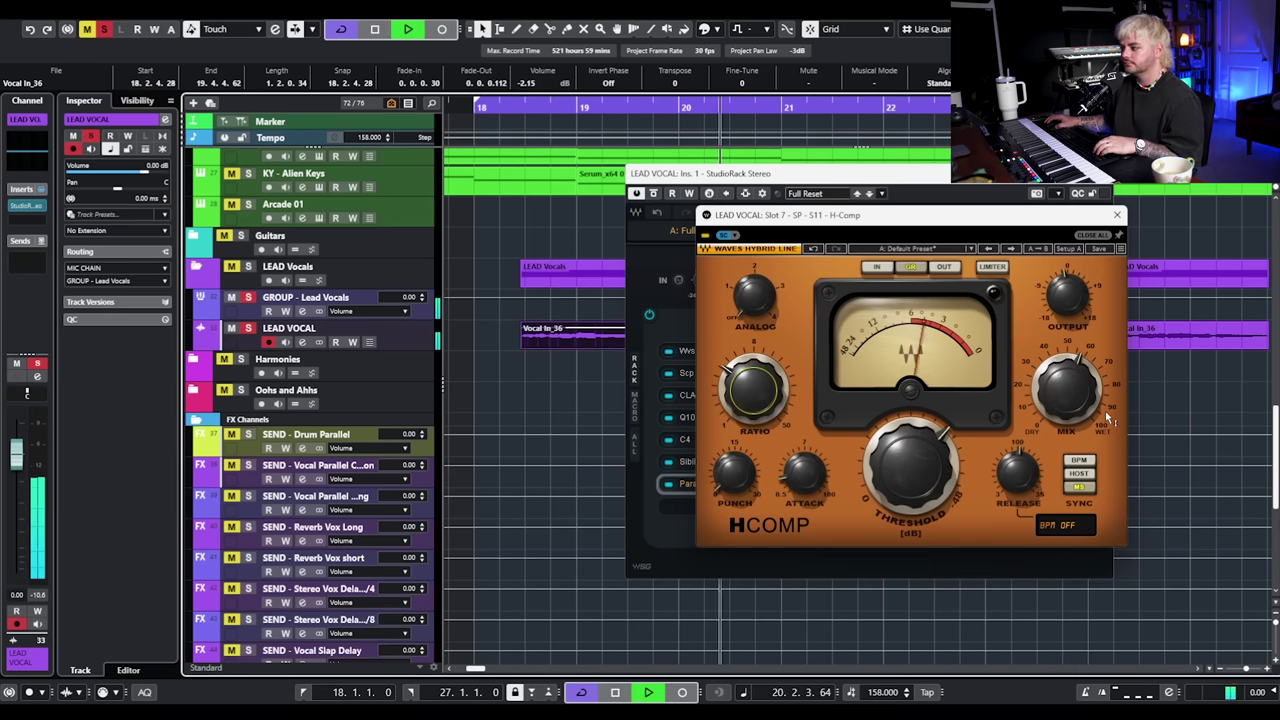
mouse_move(910, 468)
mouse_down()
mouse_move(910, 450)
mouse_move(910, 480)
mouse_move(908, 455)
mouse_up()
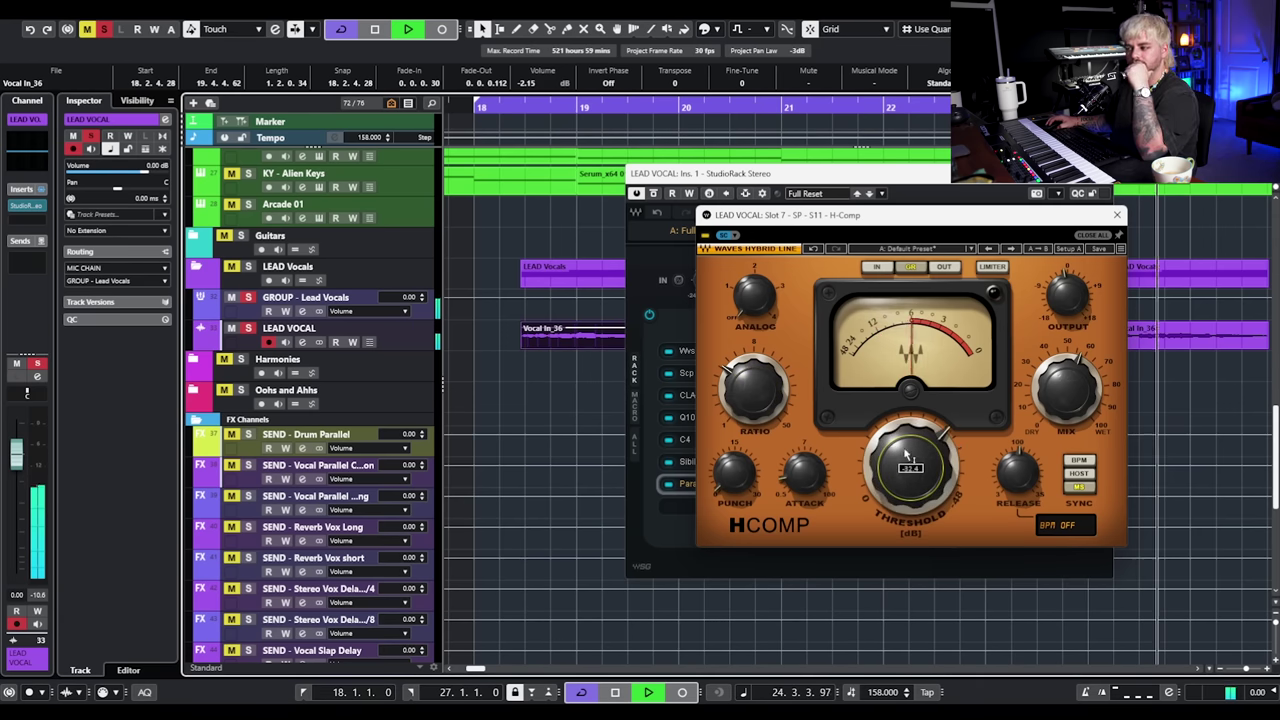
click(1117, 215)
key(space)
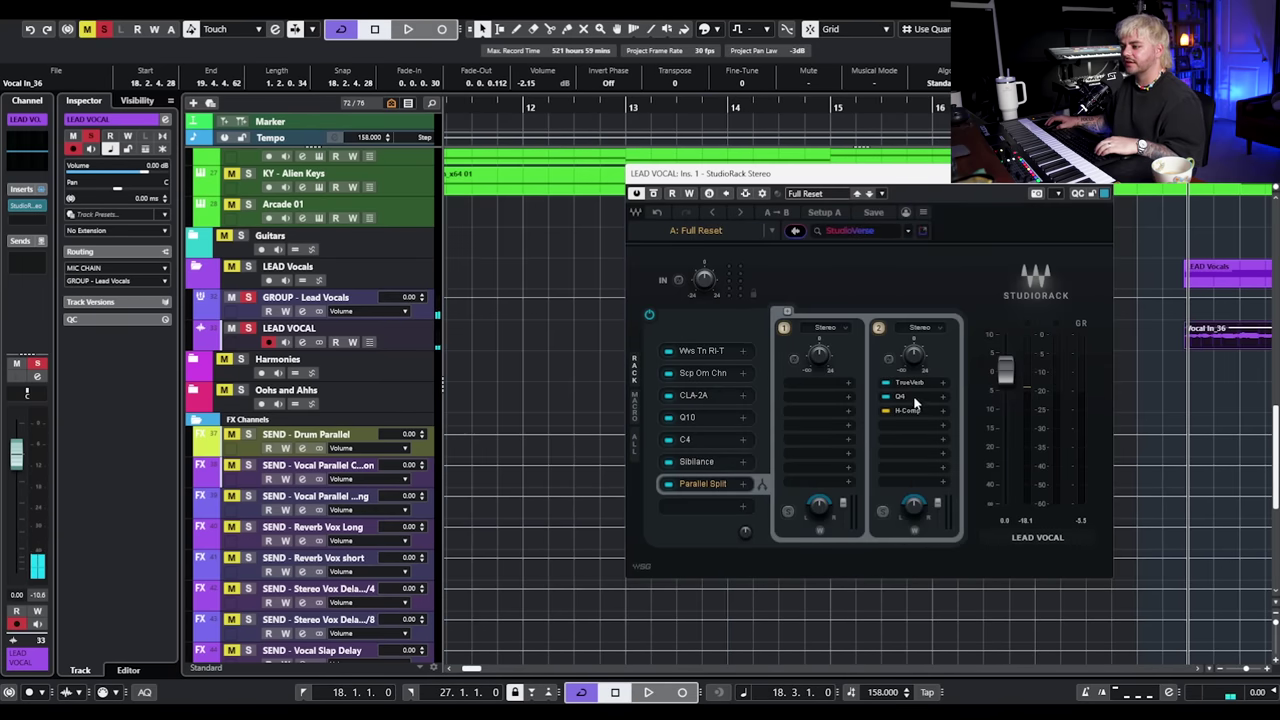
Reopen the reverb chain's Q4, move the low cut to 286 Hz, nudge the high cut slightly lower and close it.
click(914, 403)
drag(682, 288, 657, 287)
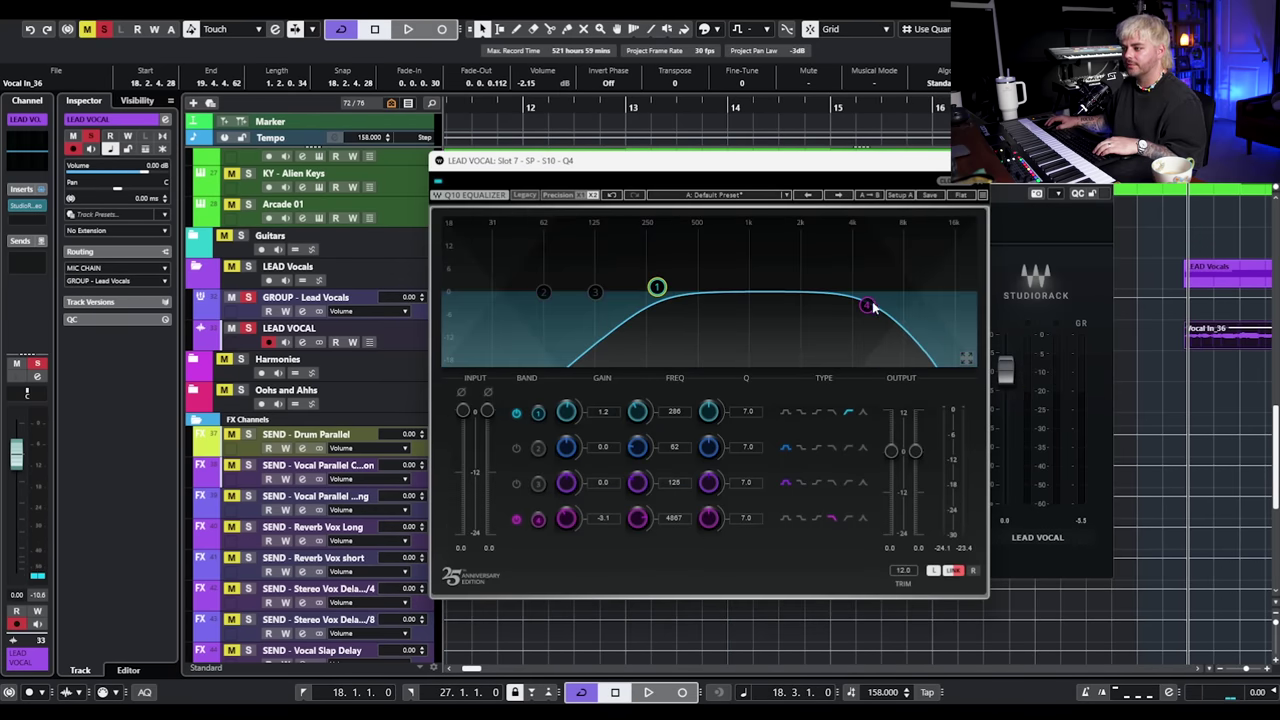
drag(872, 308, 868, 310)
click(974, 160)
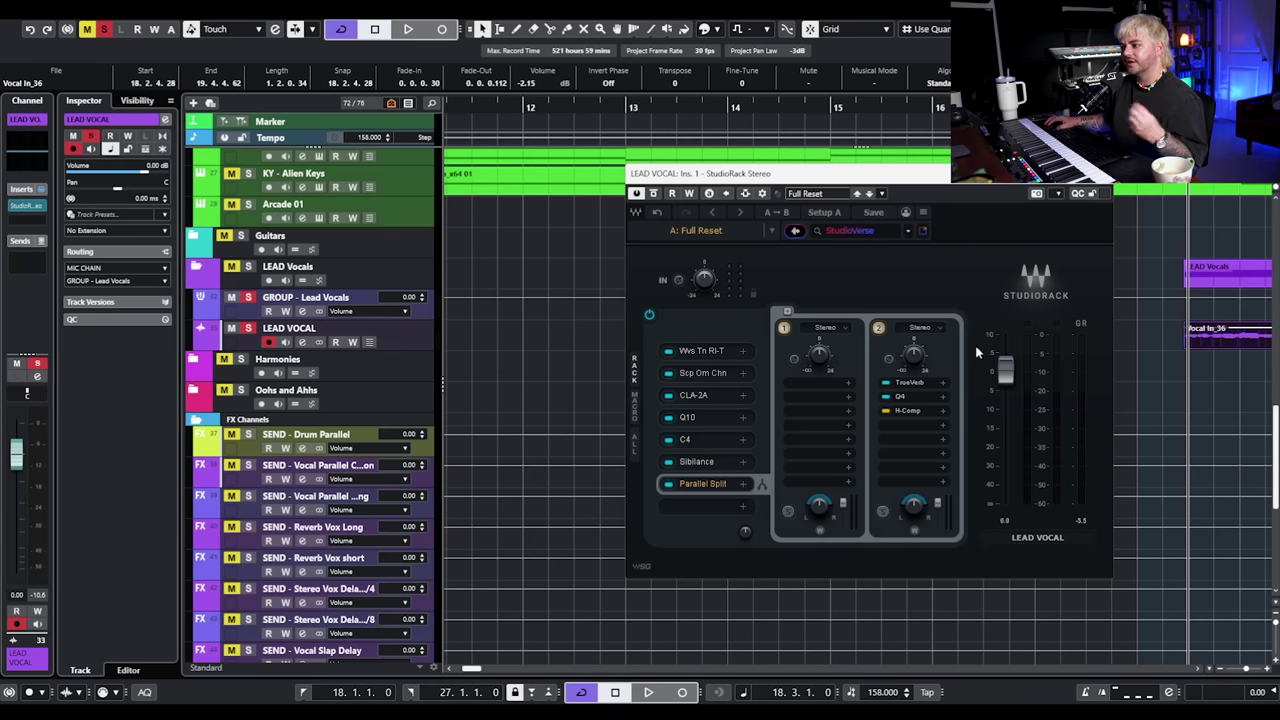
Add a third chain to the parallel split and insert H-Delay in its first slot.
click(788, 313)
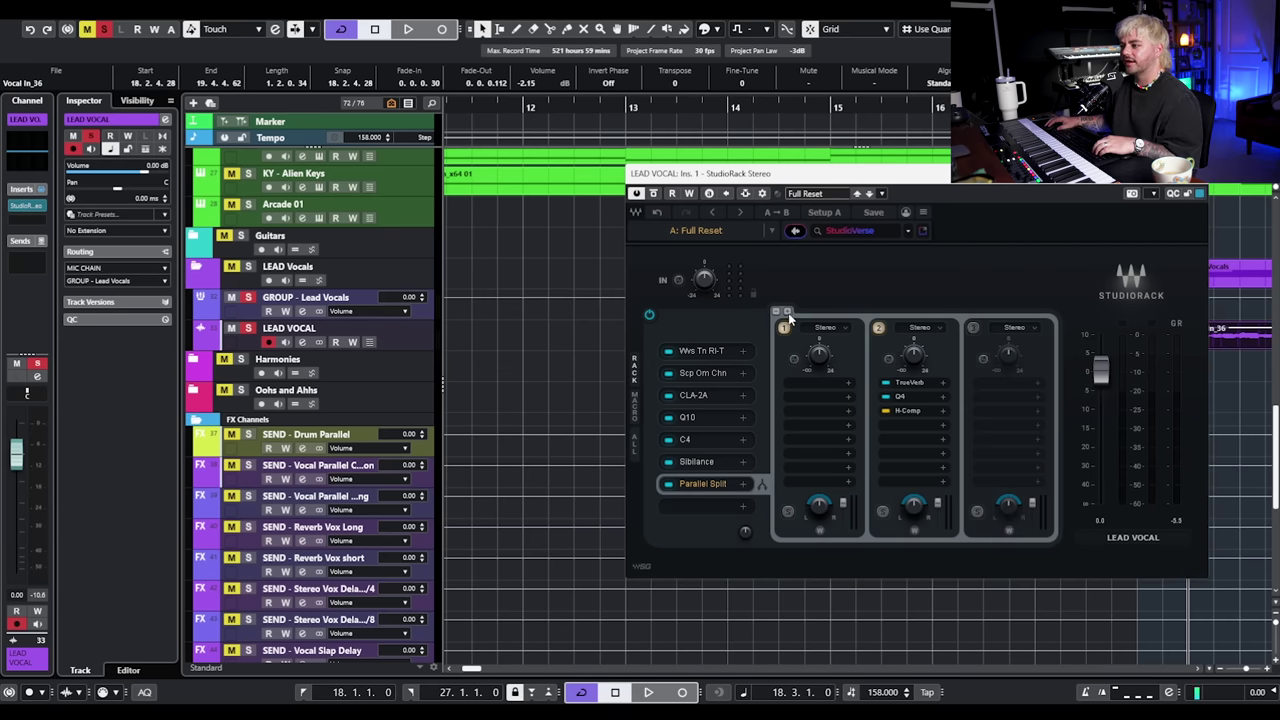
click(1013, 384)
text(h-del)
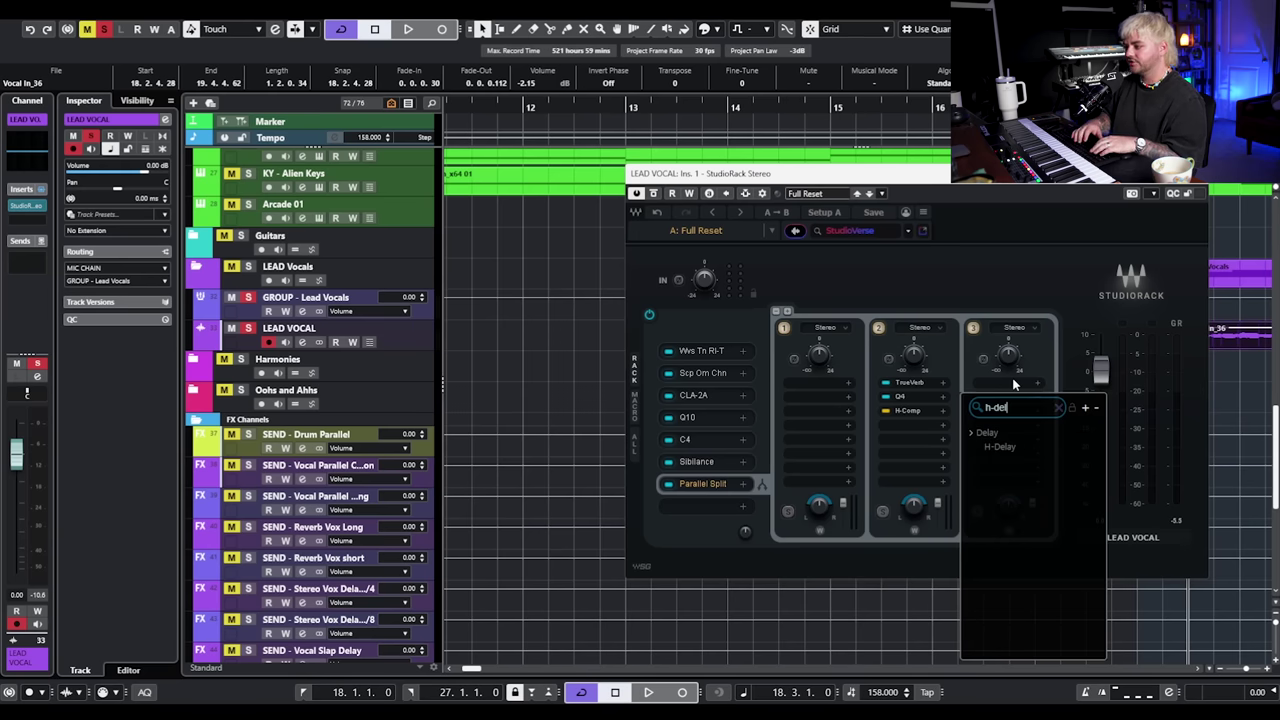
click(1001, 447)
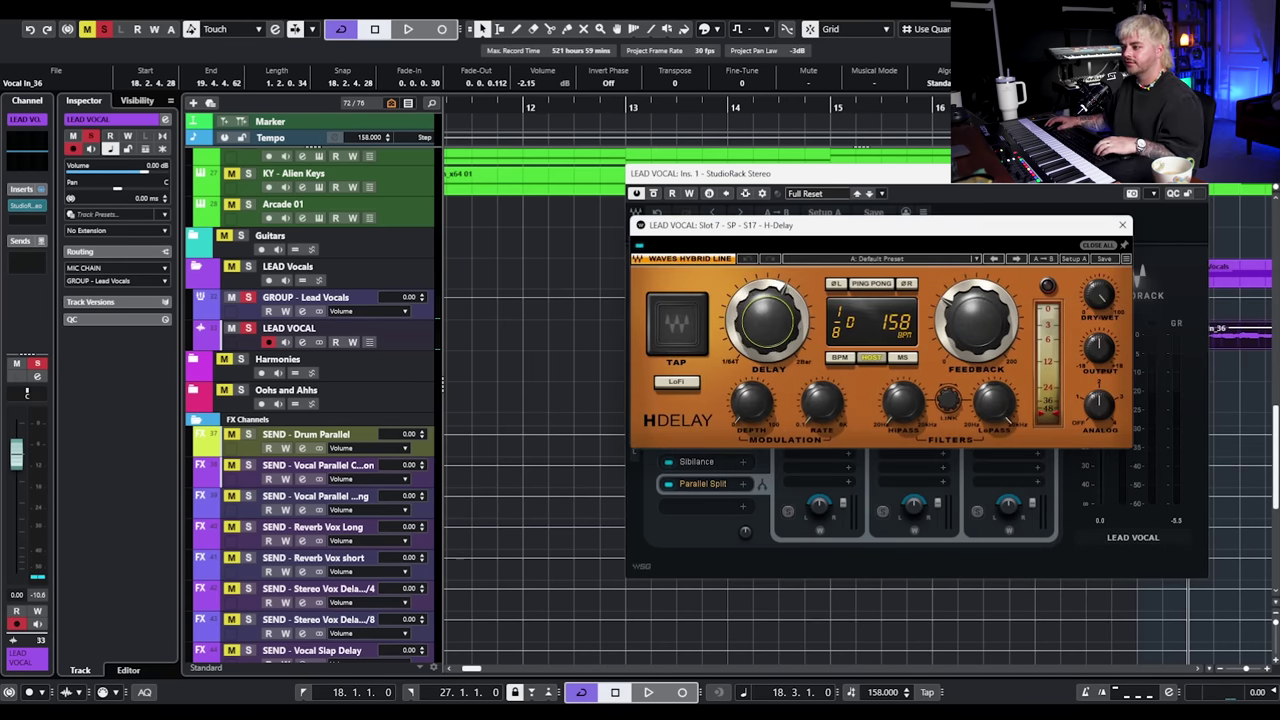
Set H-Delay's delay time to 1/4 and turn on Ping Pong while auditioning the vocal.
drag(767, 320, 767, 305)
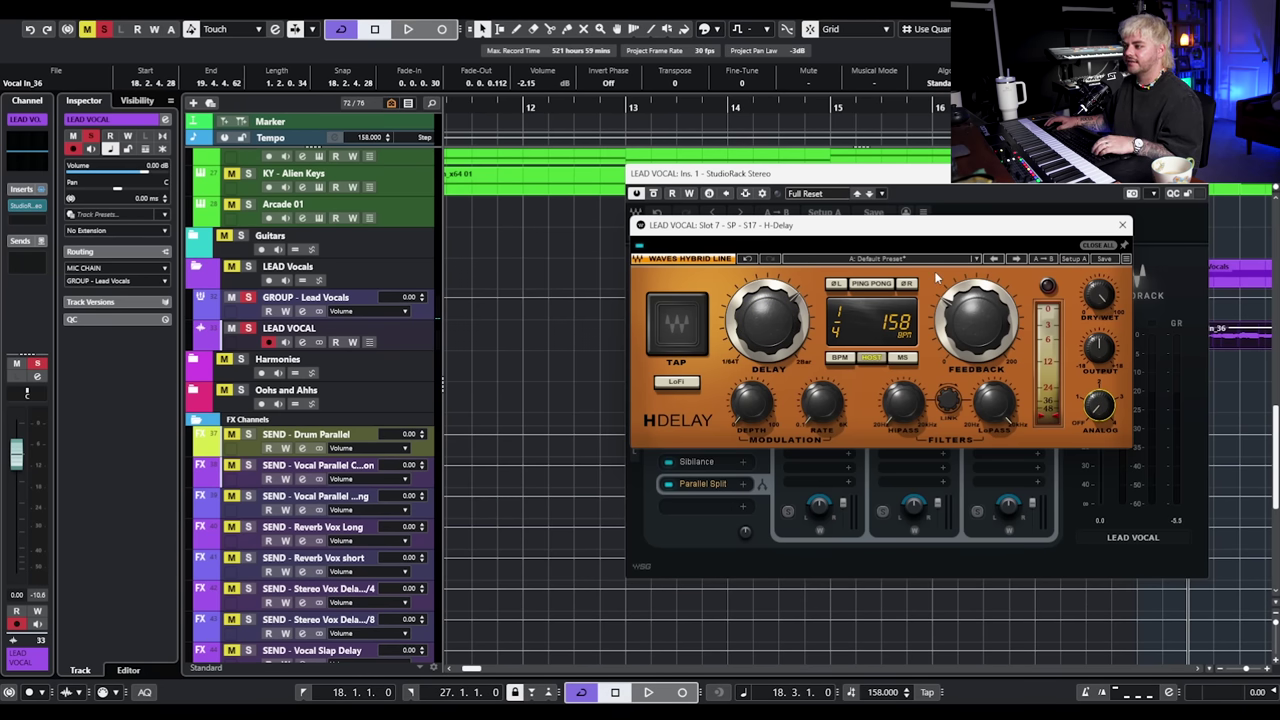
key(space)
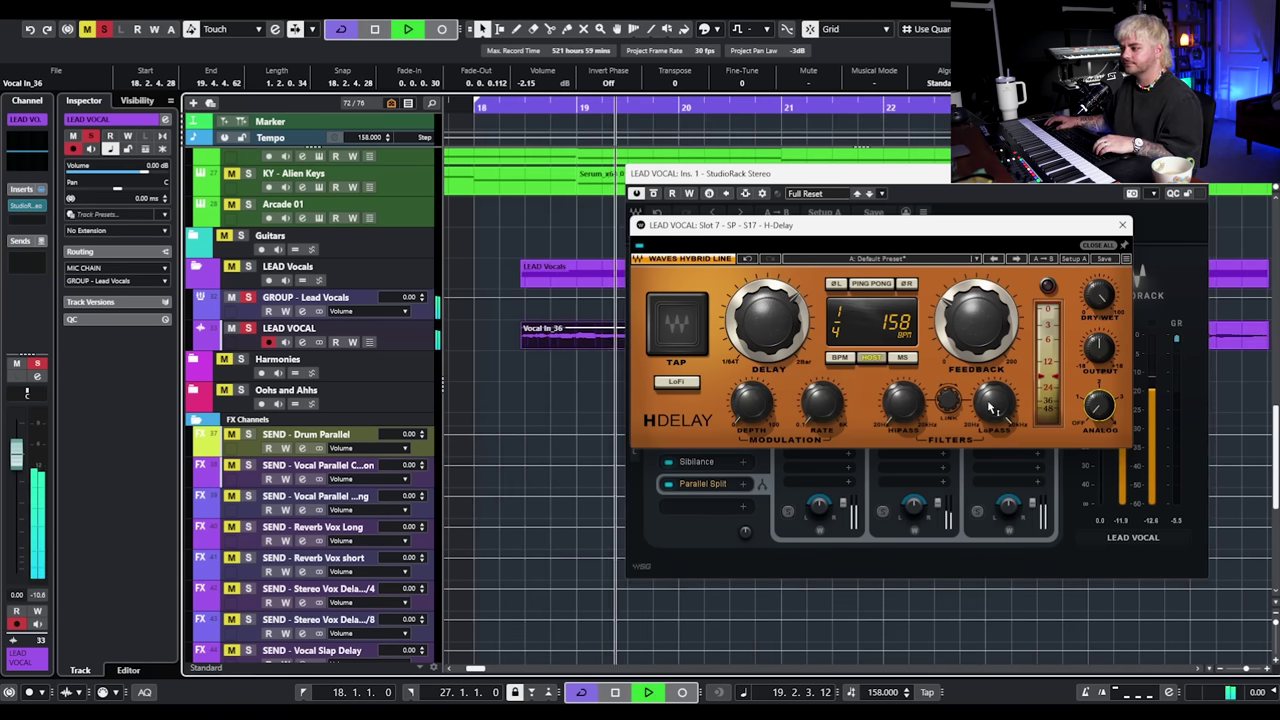
click(871, 284)
key(space)
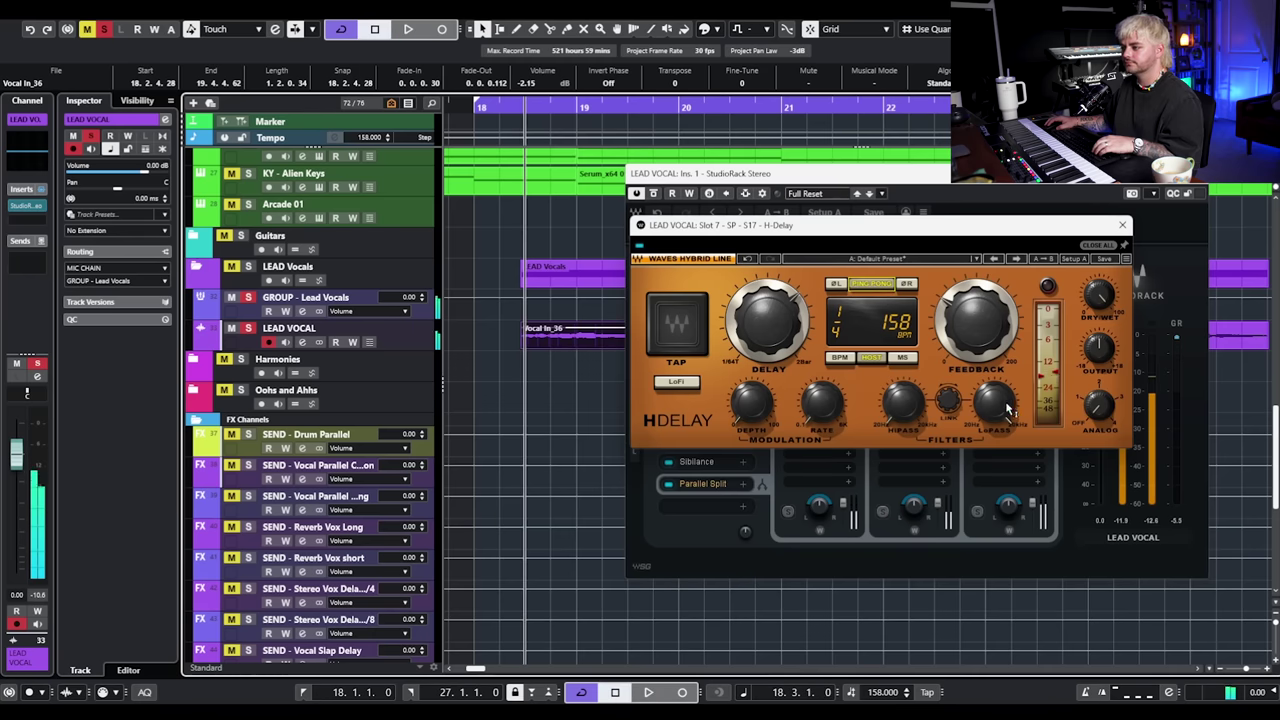
Set H-Delay's low-pass filter to about 3.89 kHz, high-pass to 527 Hz and feedback to 31, audition the delay and close it.
drag(976, 349, 976, 380)
drag(976, 322, 976, 310)
drag(1000, 405, 1000, 400)
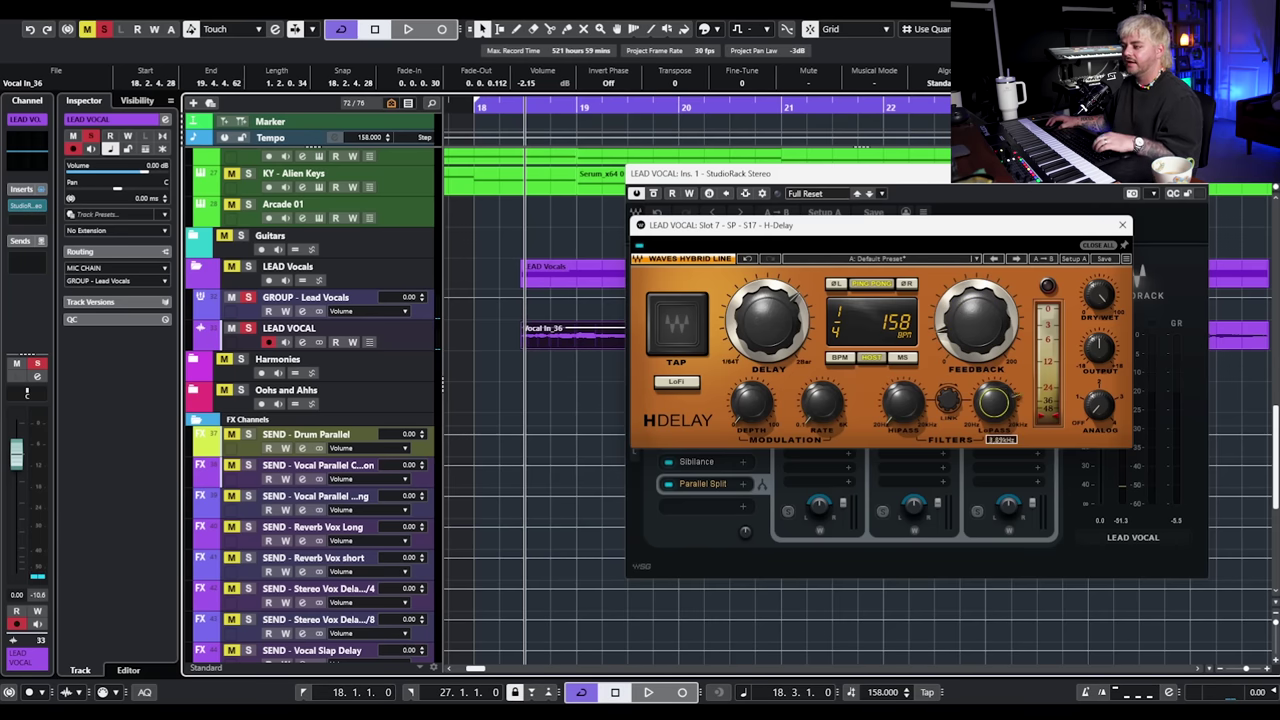
drag(903, 403, 903, 383)
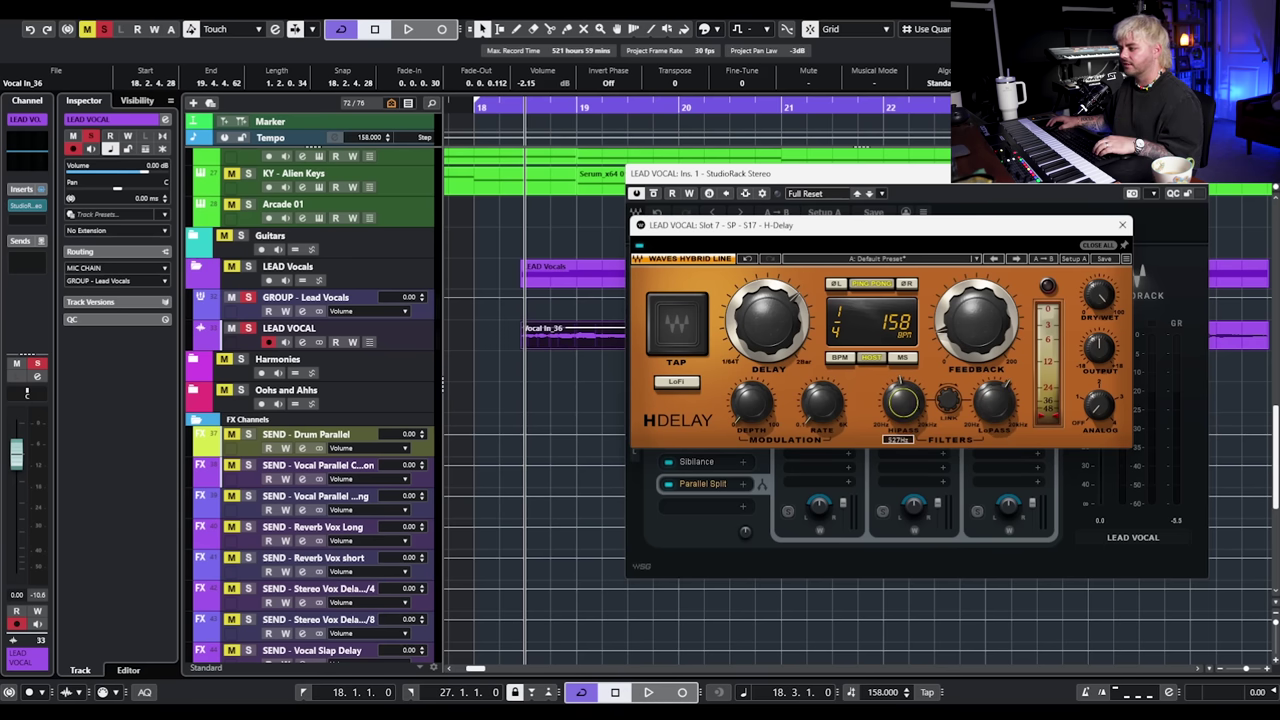
click(958, 338)
key(space)
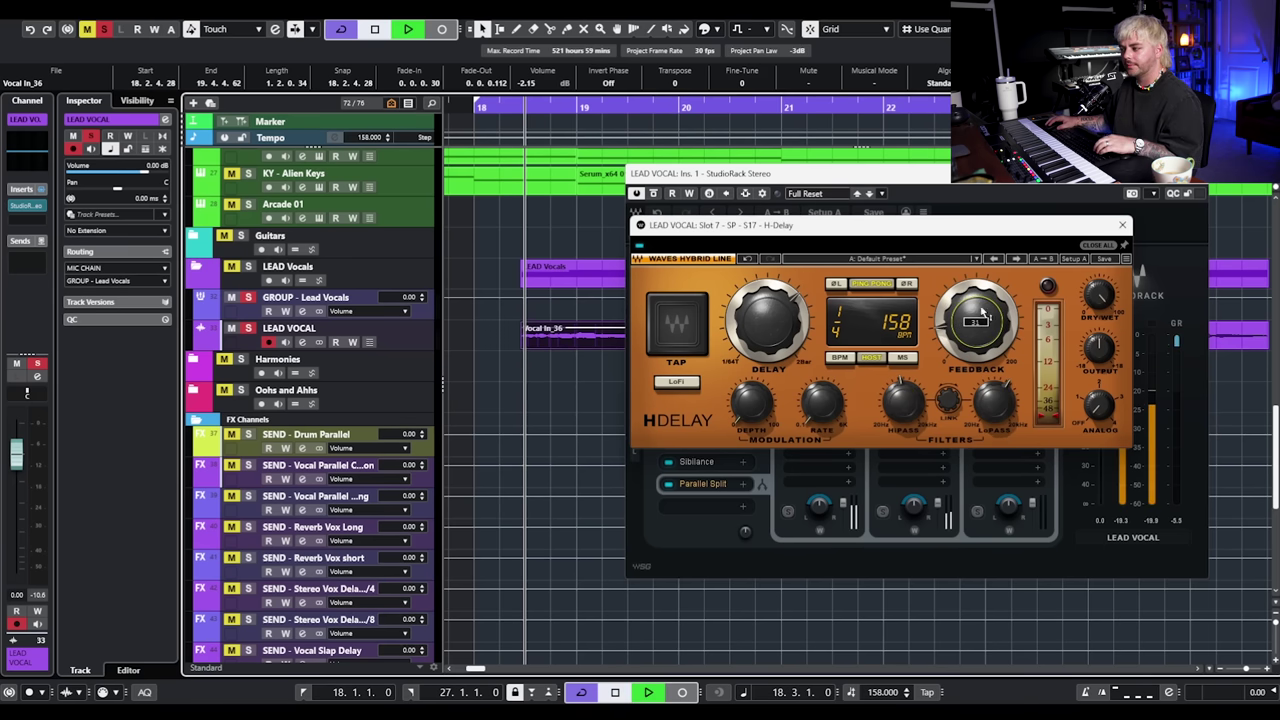
click(1122, 224)
key(space)
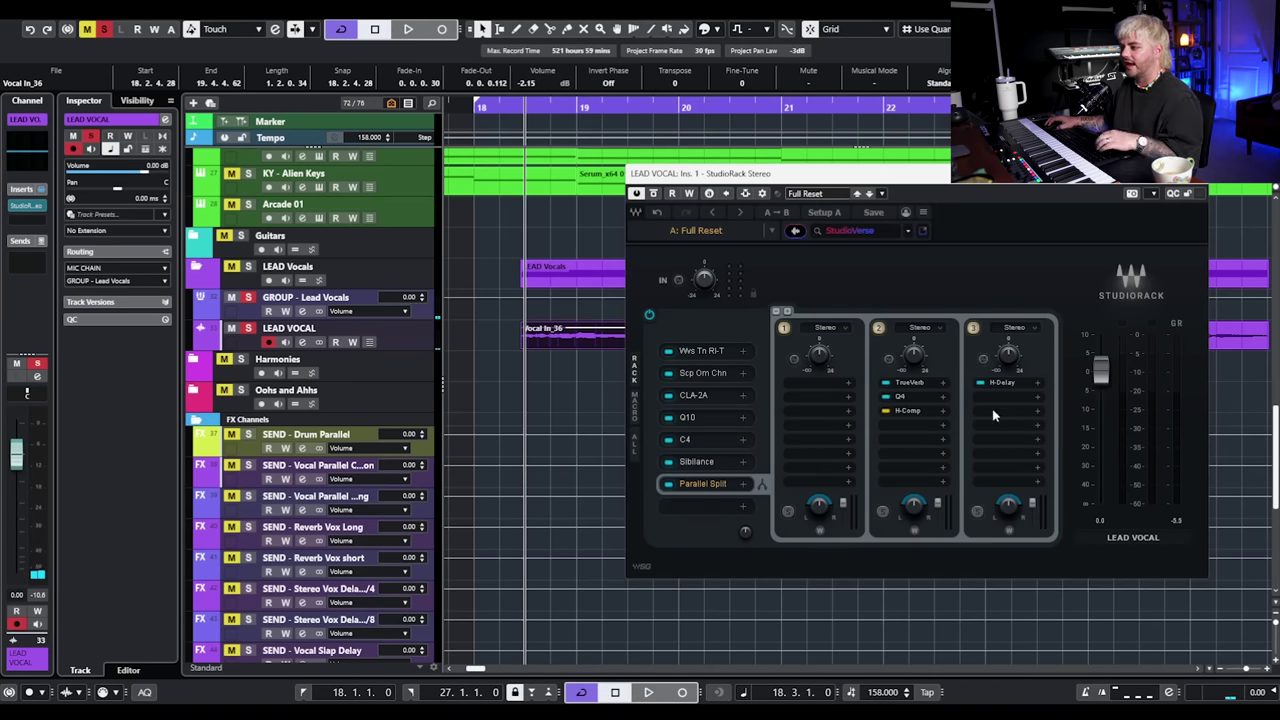
Insert an H-Comp compressor below H-Delay in the third parallel chain.
click(997, 403)
text(h-d)
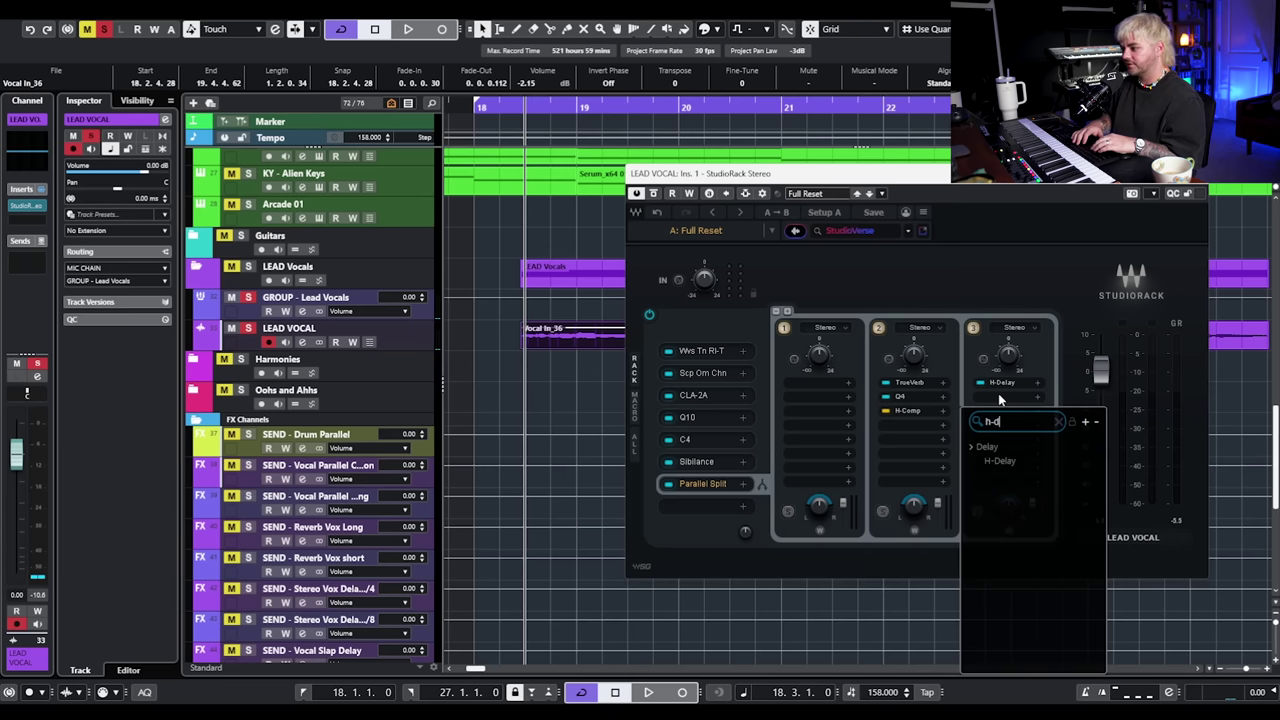
key(BackSpace)
text(c)
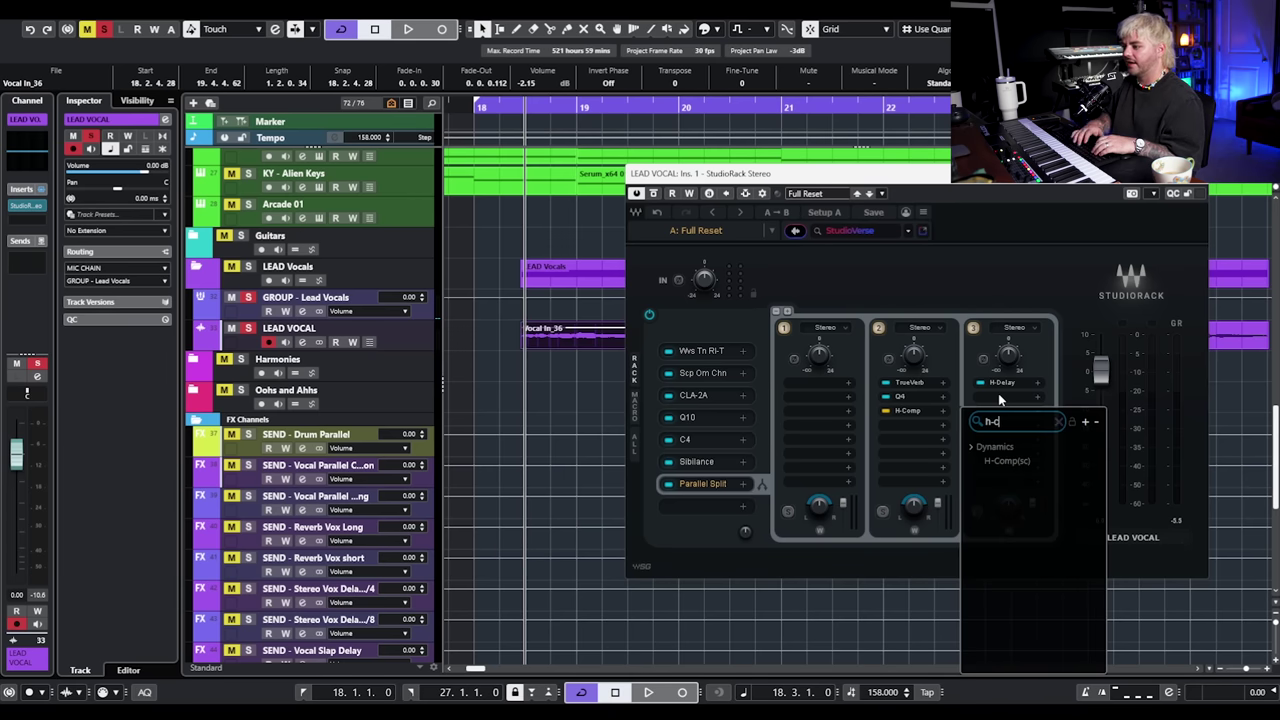
click(1010, 461)
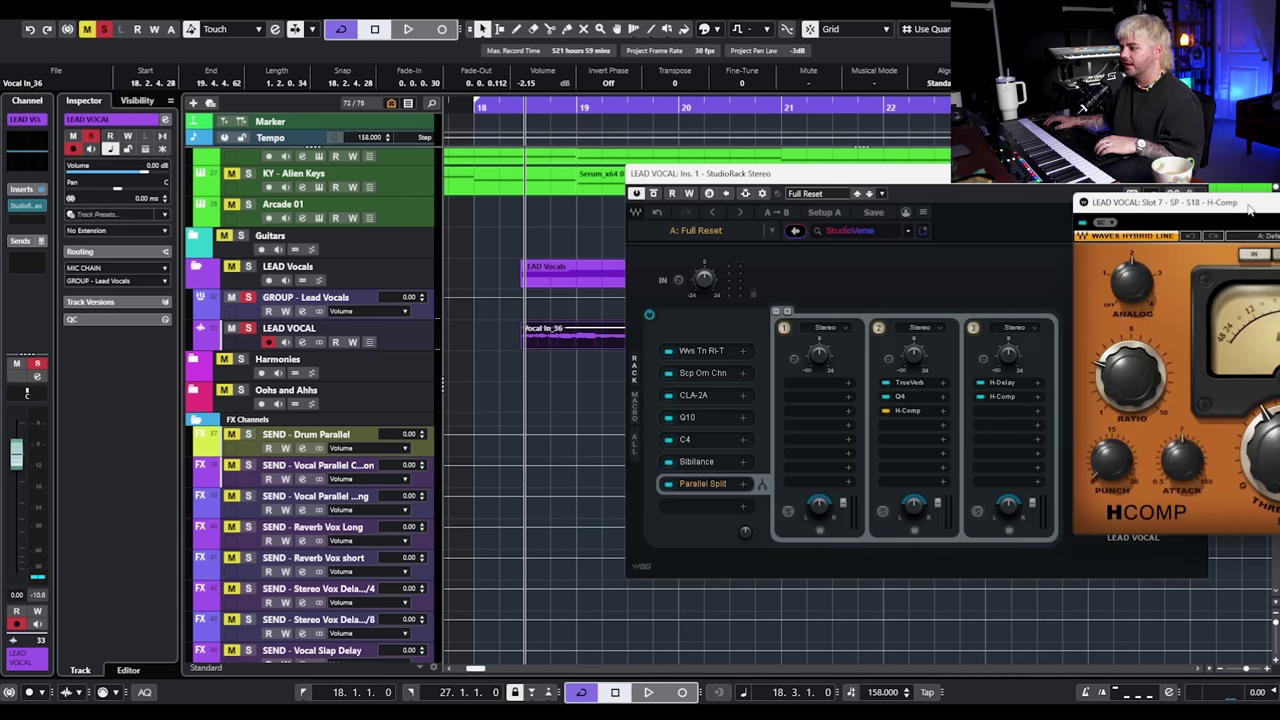
Reduce the third chain's H-Comp mix and lower its threshold while auditioning the vocal.
drag(1246, 205, 905, 215)
drag(938, 462, 938, 434)
drag(1099, 382, 1099, 426)
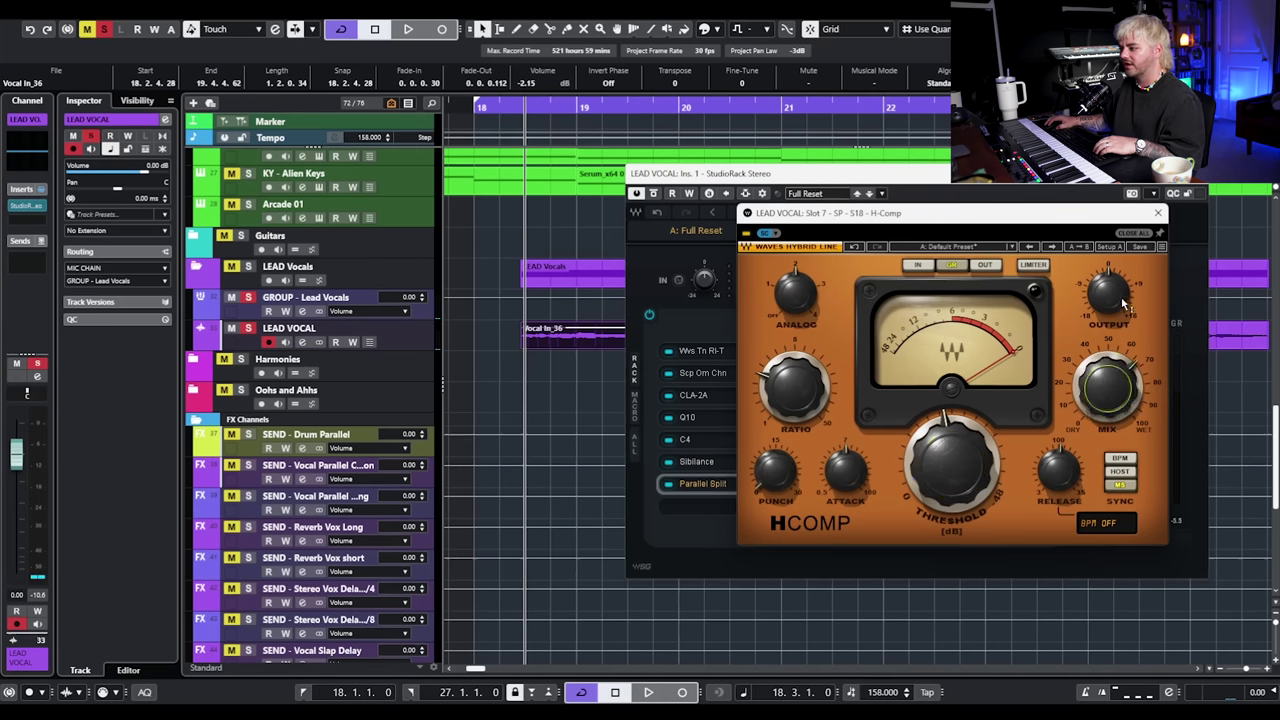
key(space)
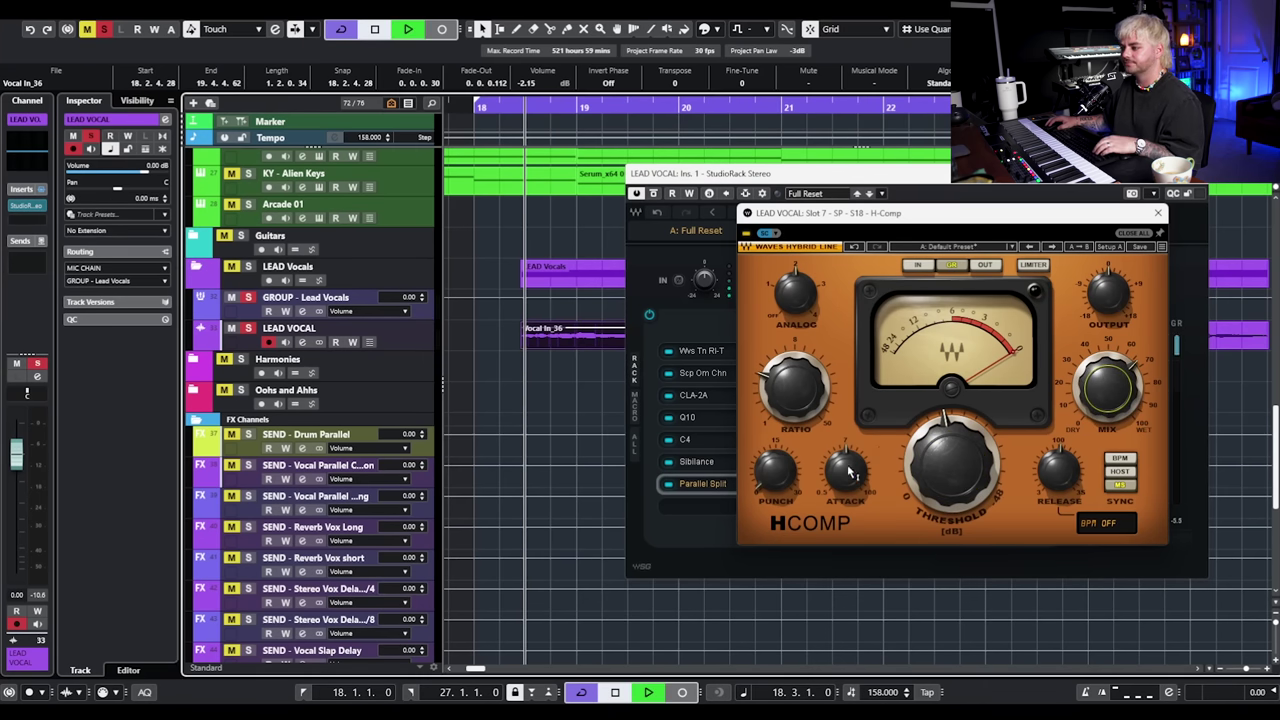
mouse_move(938, 462)
mouse_down()
mouse_move(938, 492)
mouse_move(950, 445)
mouse_up()
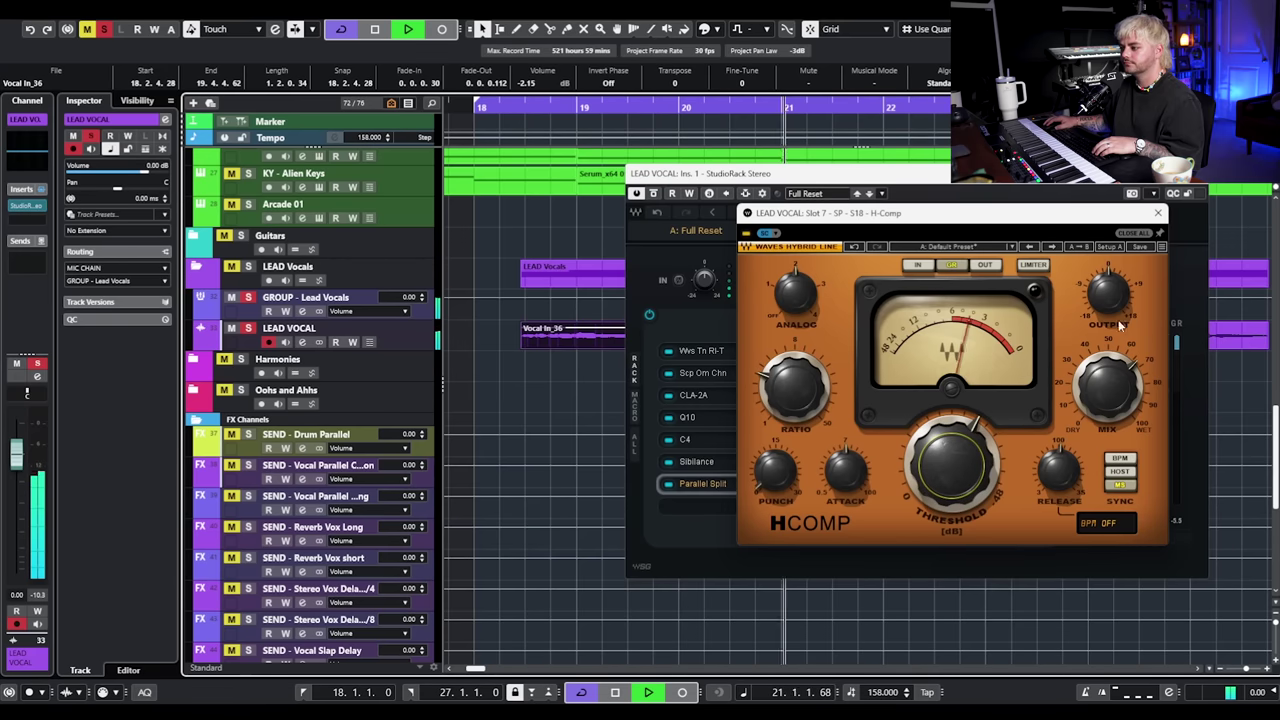
Fine-tune the H-Comp's ratio, output, mix, attack and release by ear, stop playback and close the compressor.
drag(795, 385, 795, 383)
drag(1108, 292, 1107, 297)
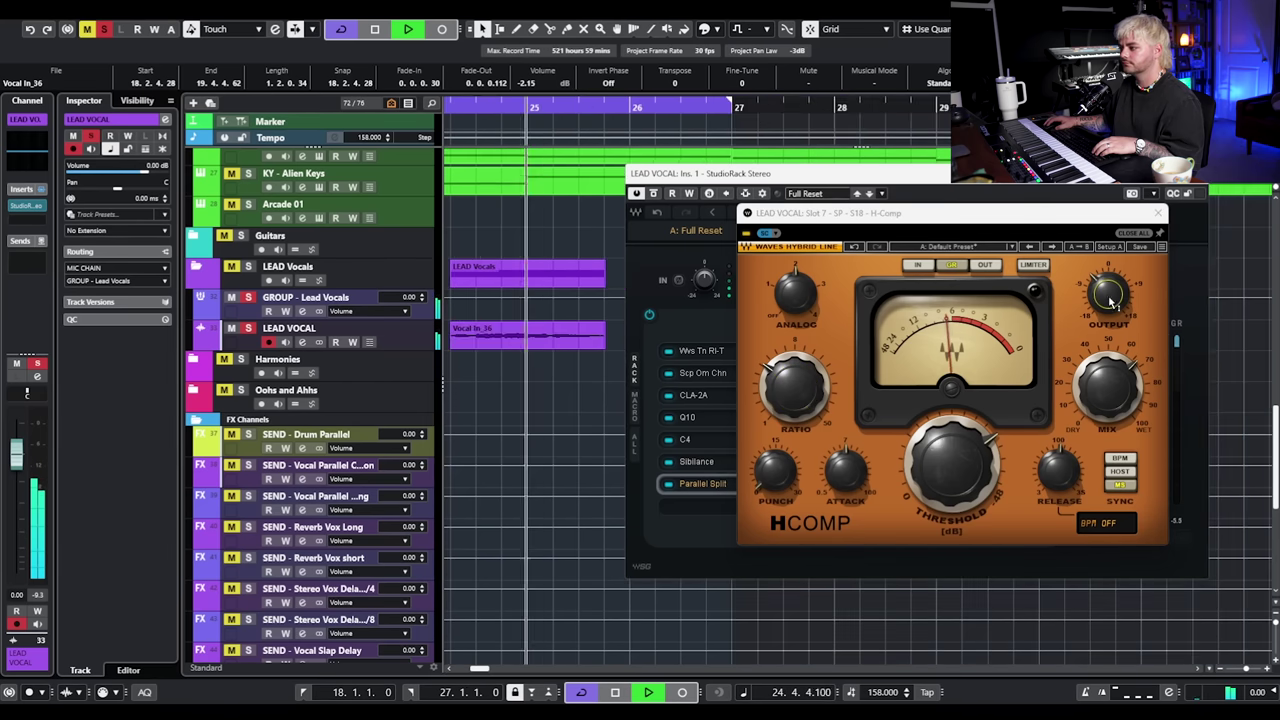
click(1108, 385)
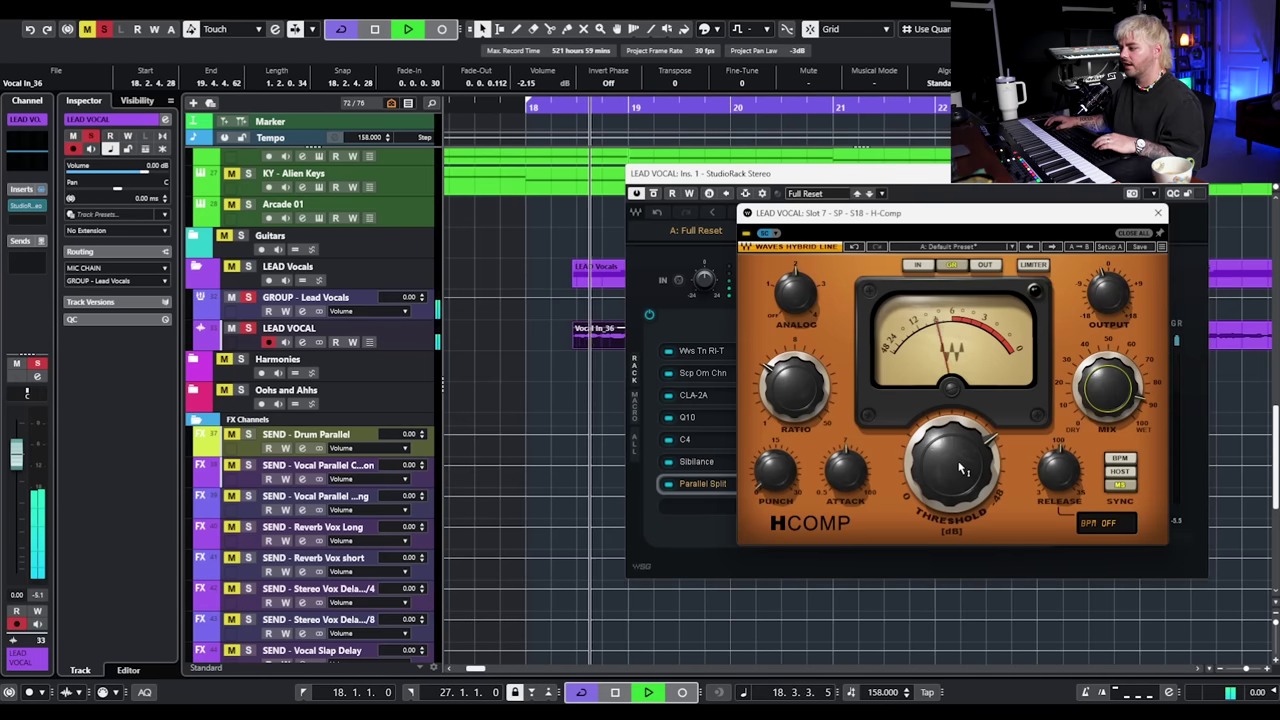
click(845, 468)
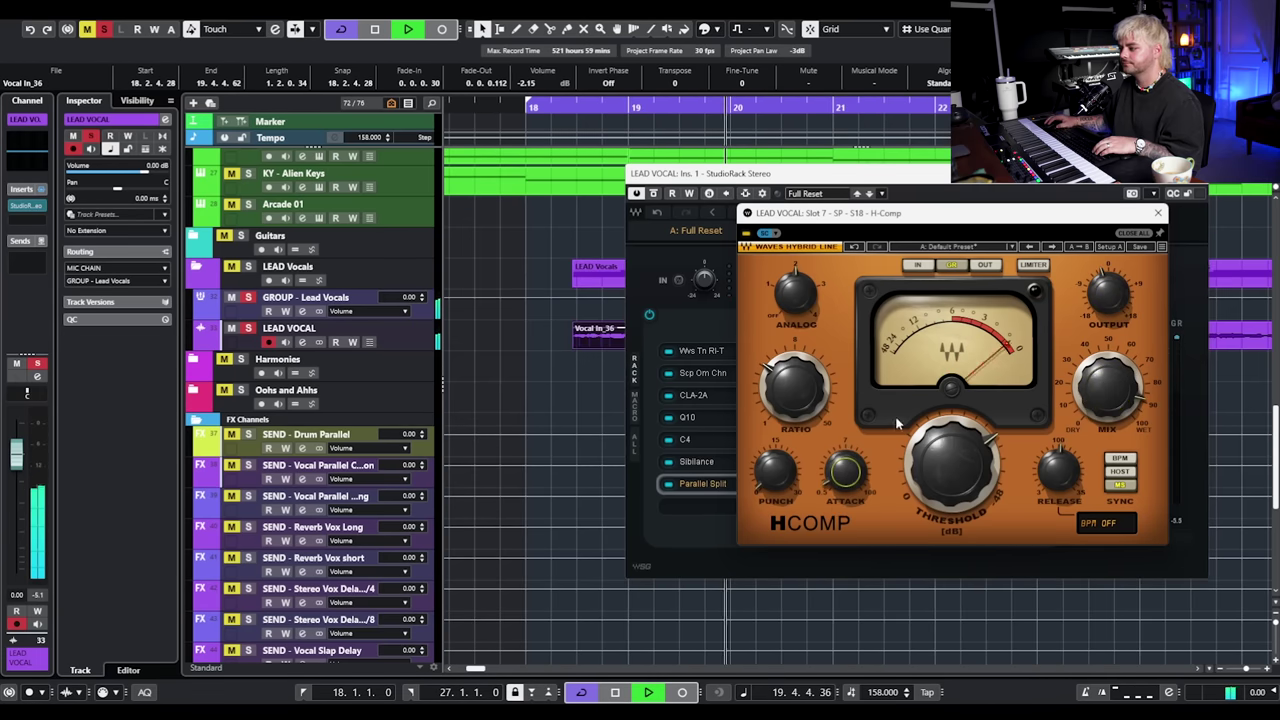
click(1055, 475)
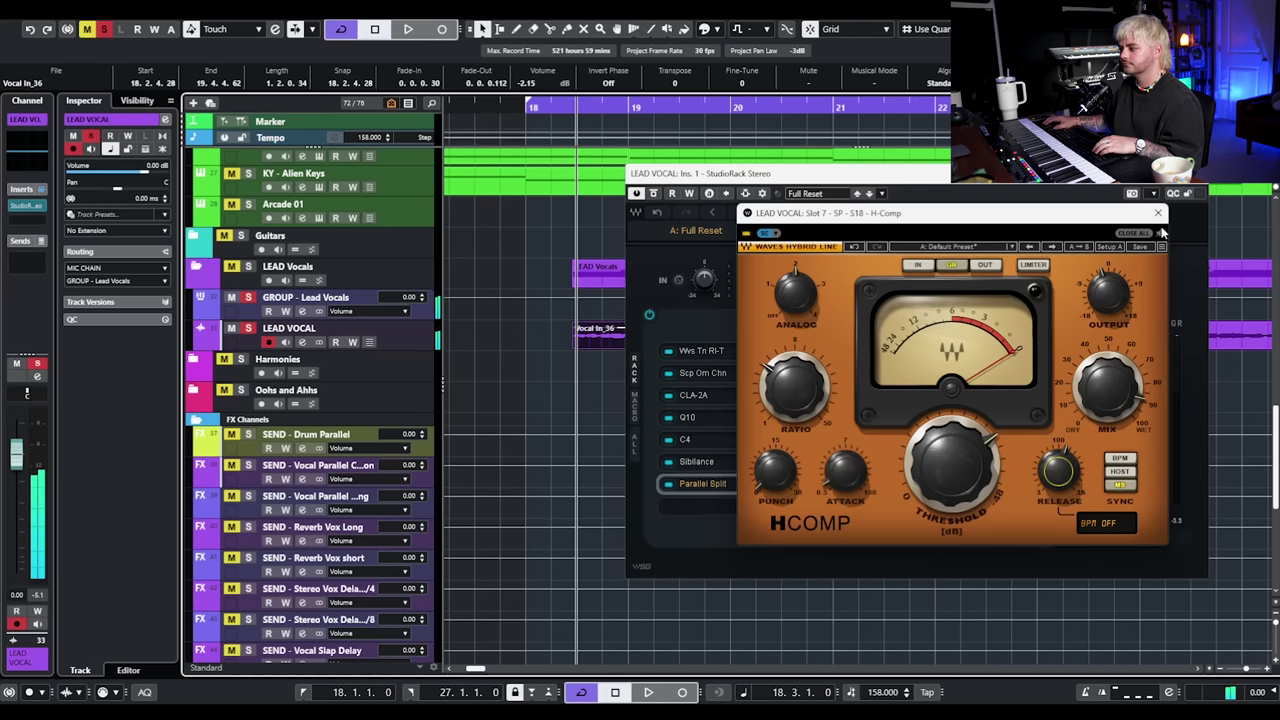
click(1159, 213)
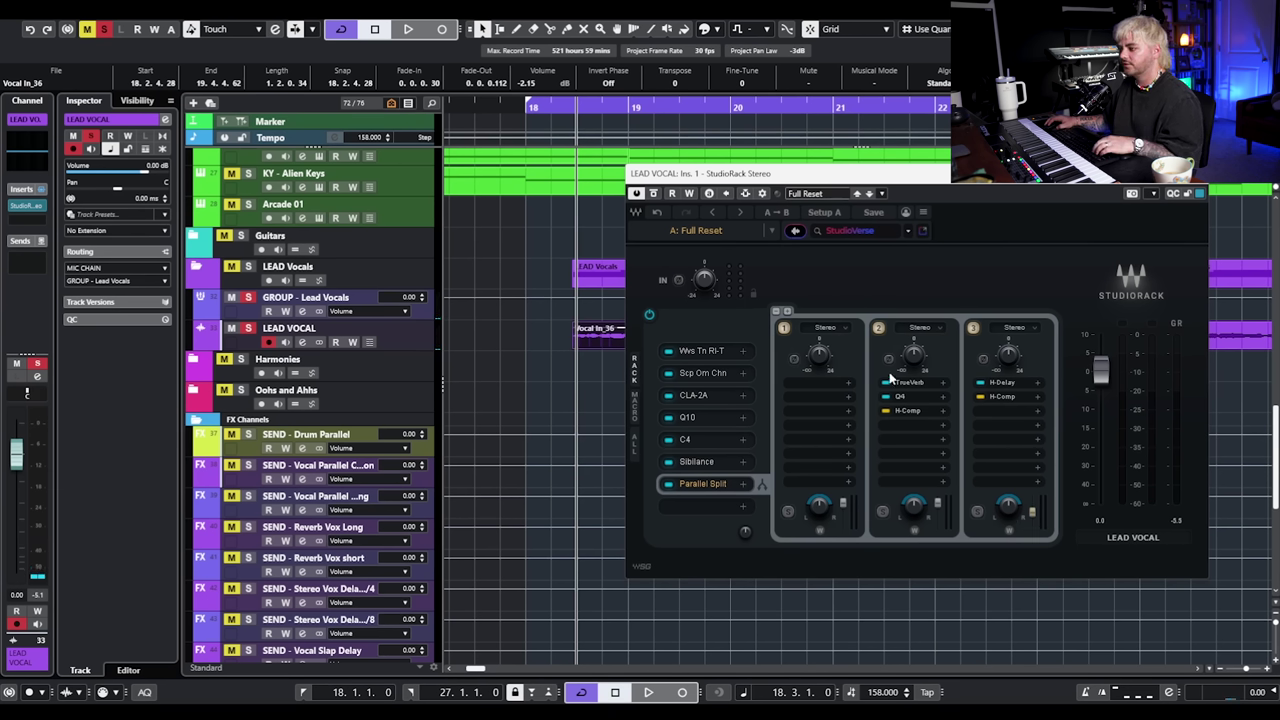
Insert H-Reverb below H-Comp in the third parallel chain, lower its dry/wet balance, audition it and close it.
click(1005, 411)
text(h-)
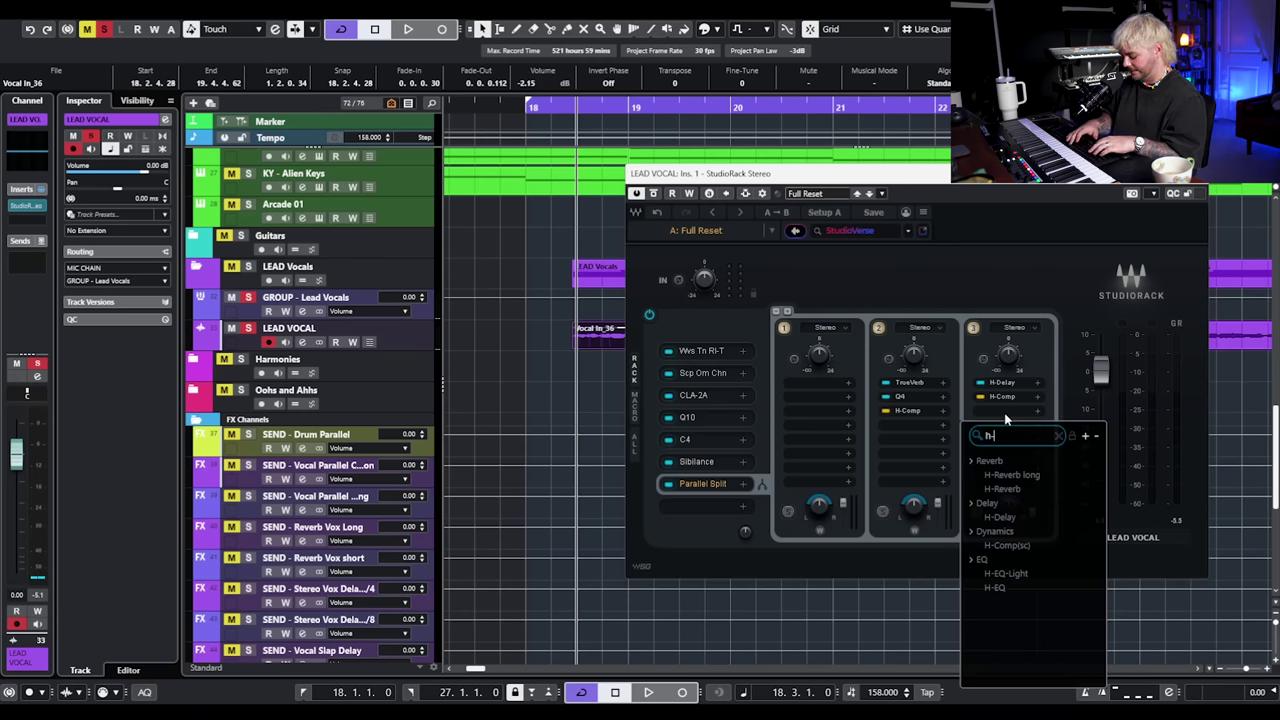
text(r)
click(1005, 489)
drag(1012, 347, 1012, 362)
key(space)
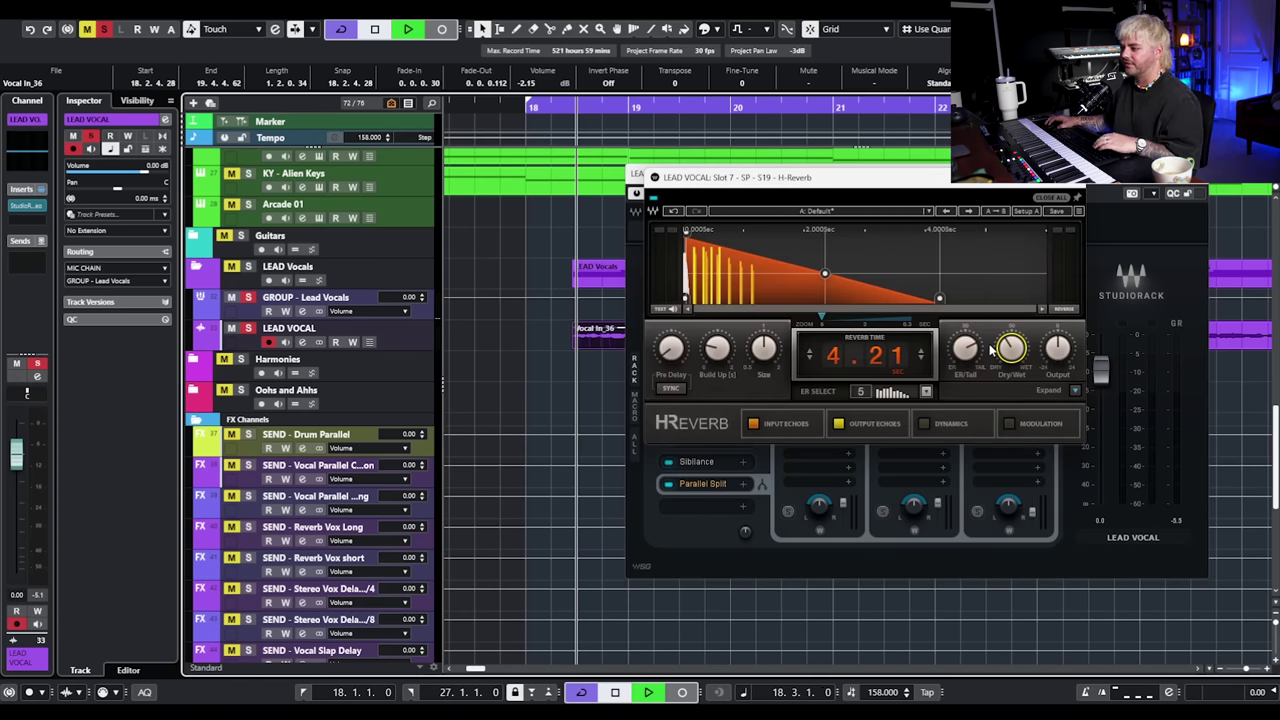
click(1057, 197)
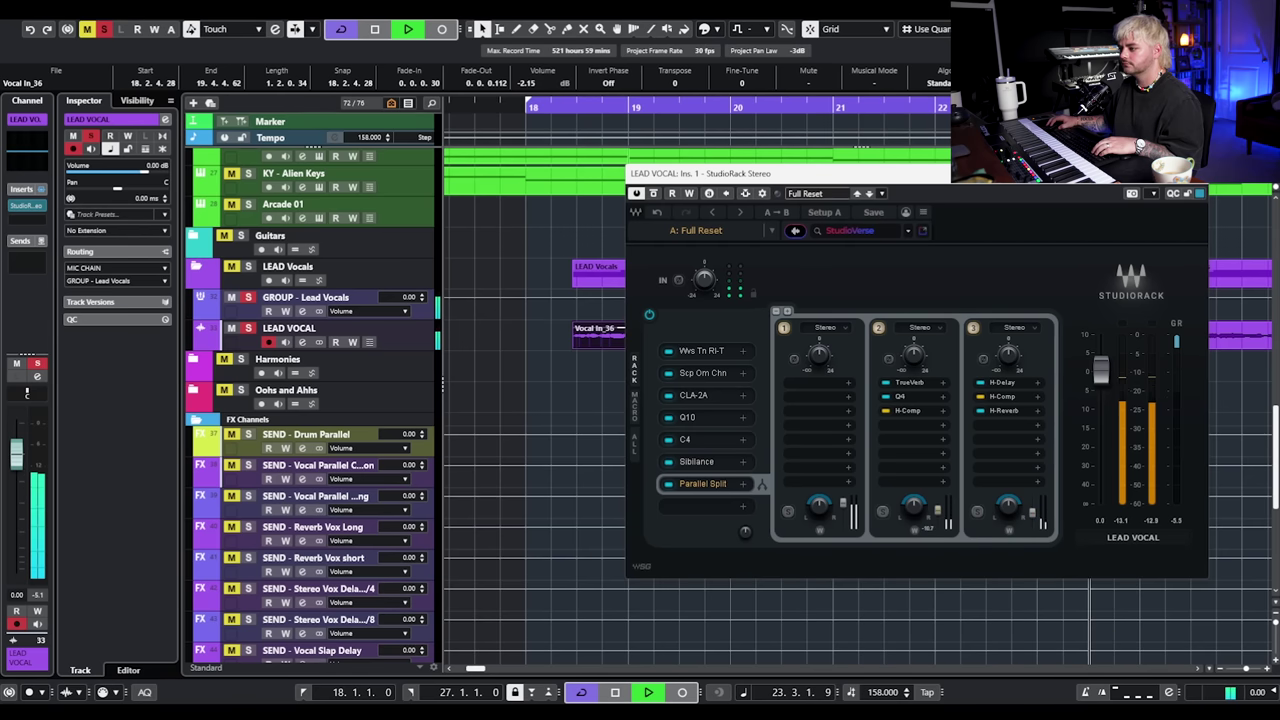
key(space)
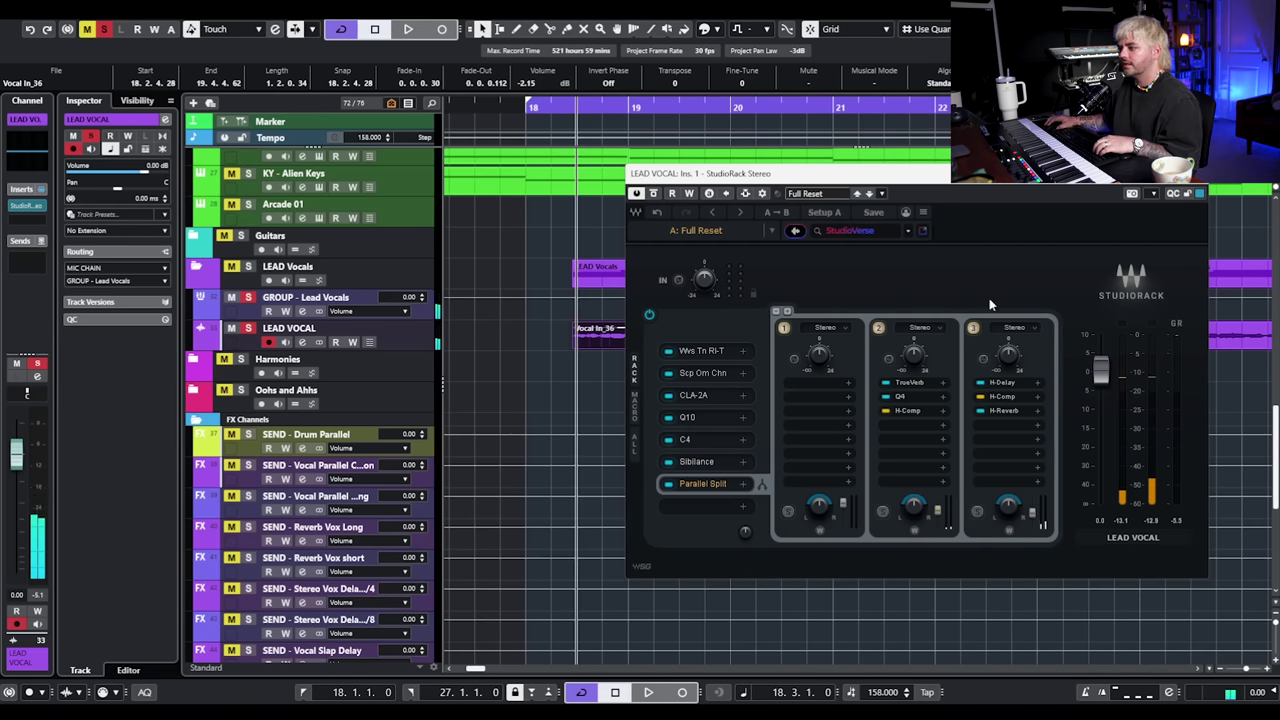
Add a fourth chain to the parallel split and insert Doubler4 in its first slot.
click(786, 314)
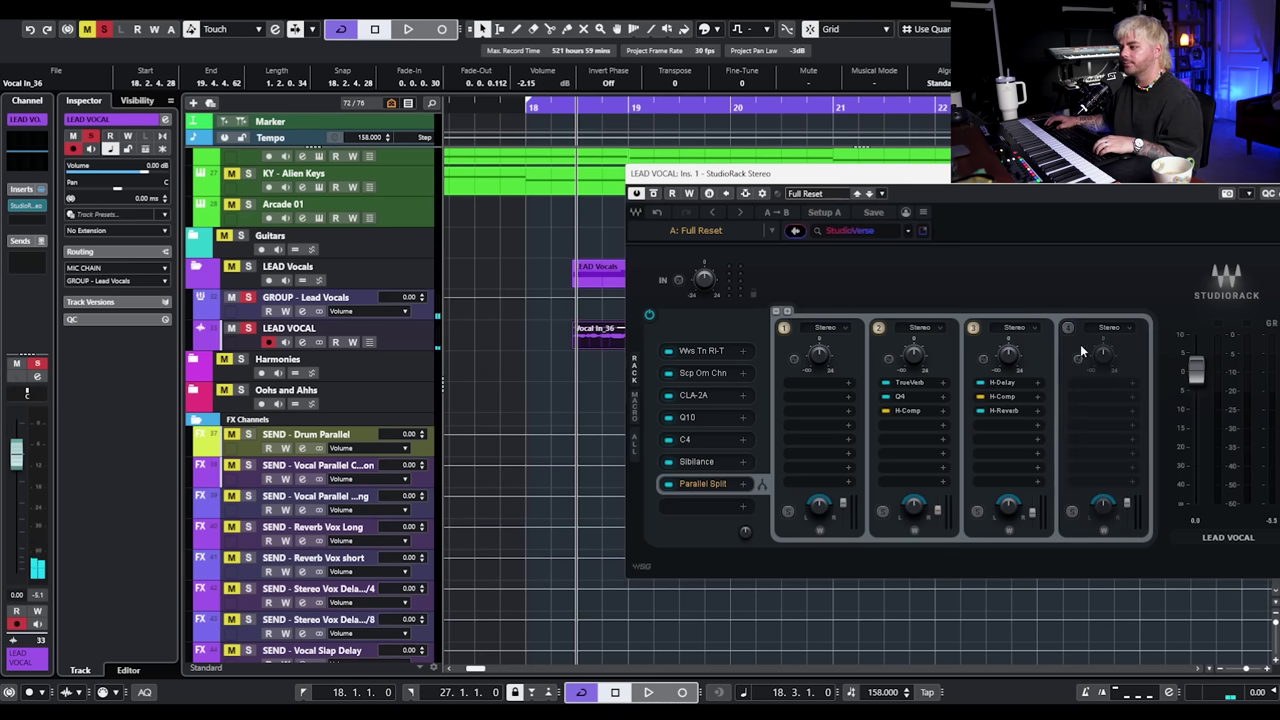
click(1097, 384)
text(doubler)
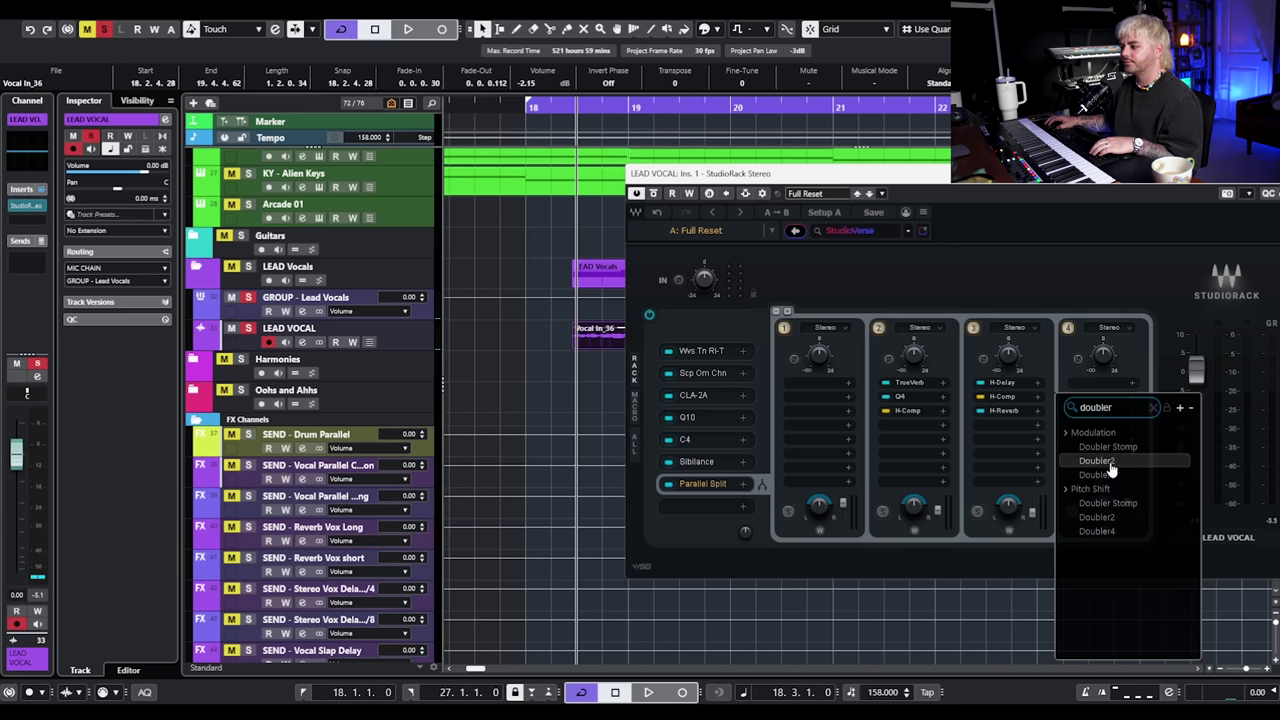
click(1108, 473)
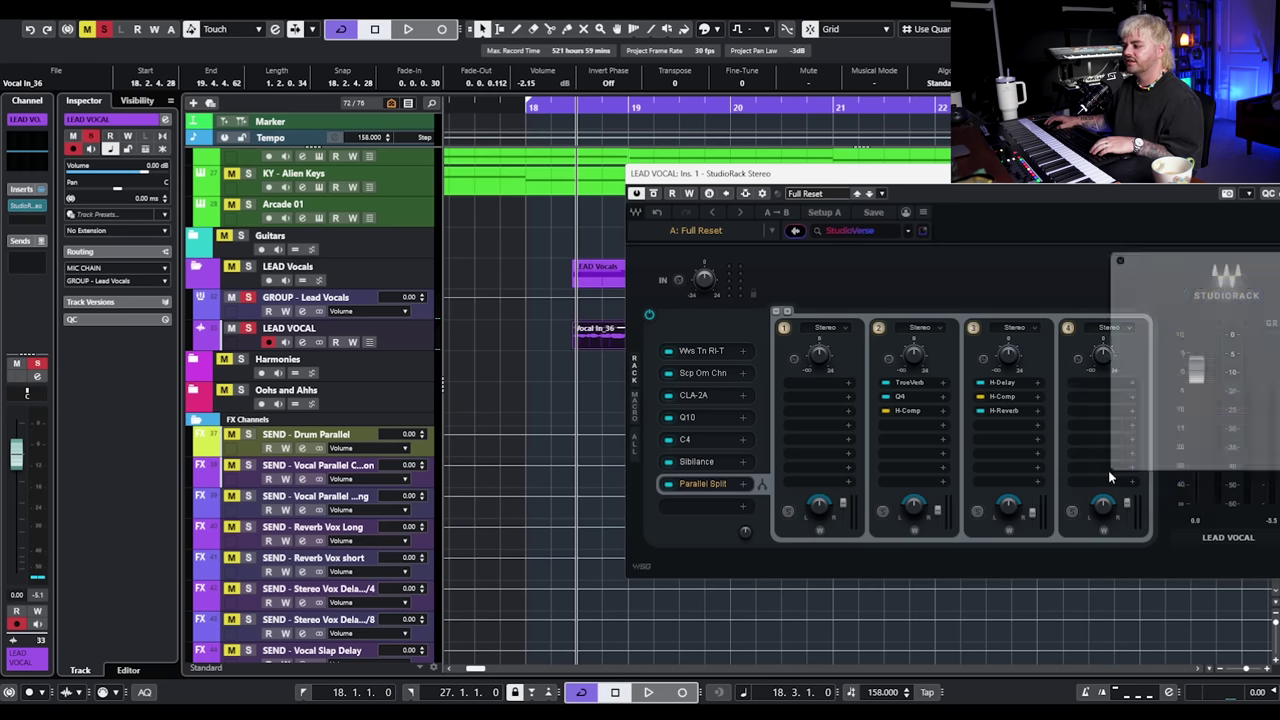
Load the Doubler4Voices preset, turn off the doubler's direct signal, close it and audition the vocal.
click(855, 288)
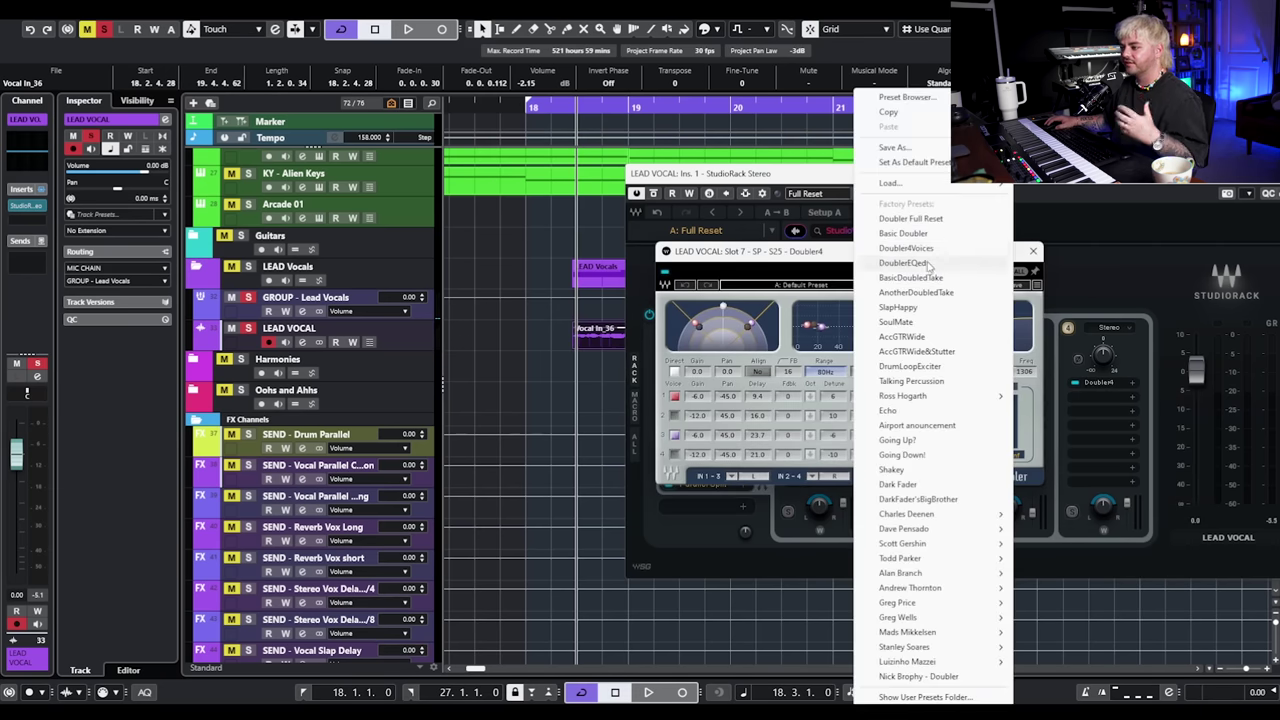
click(920, 250)
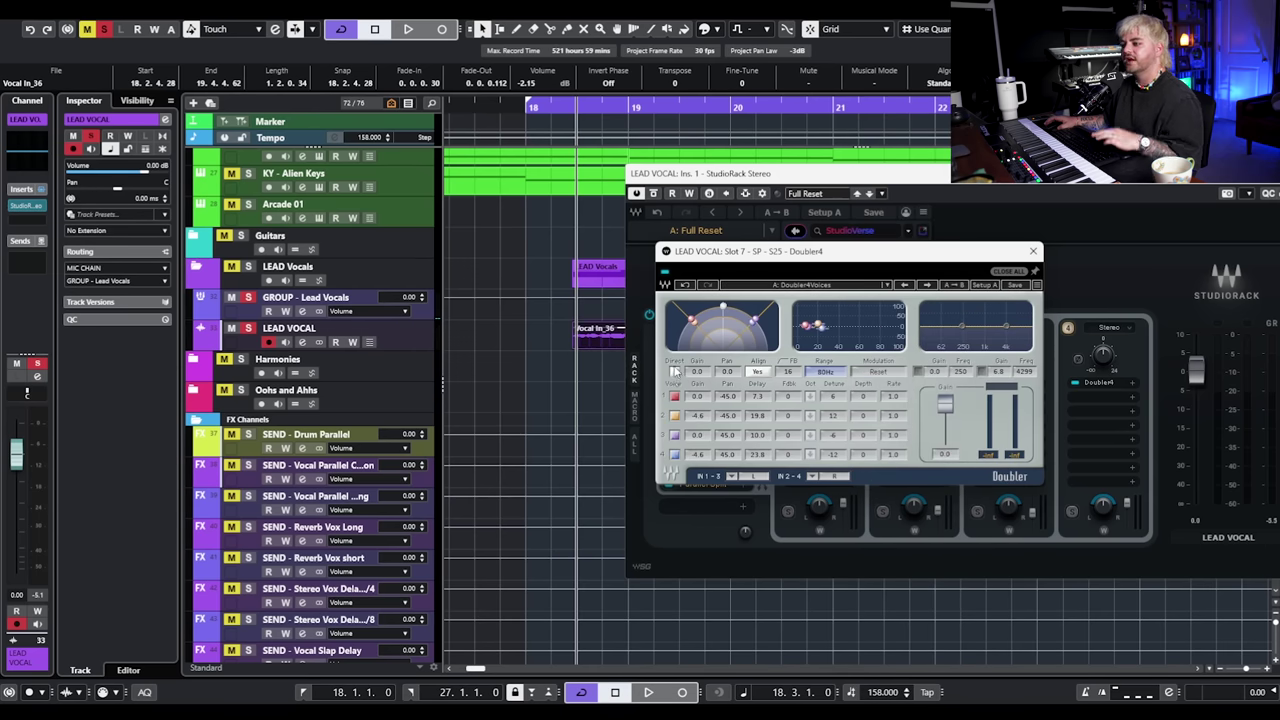
click(674, 371)
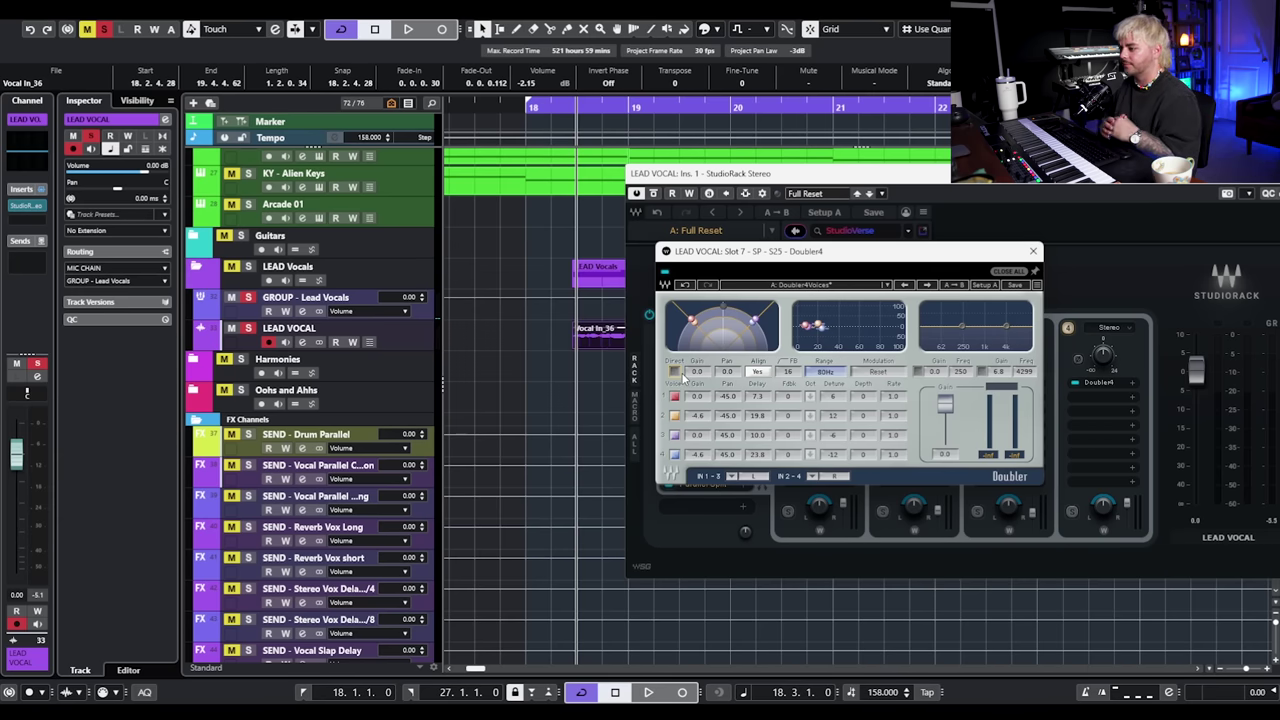
click(1033, 251)
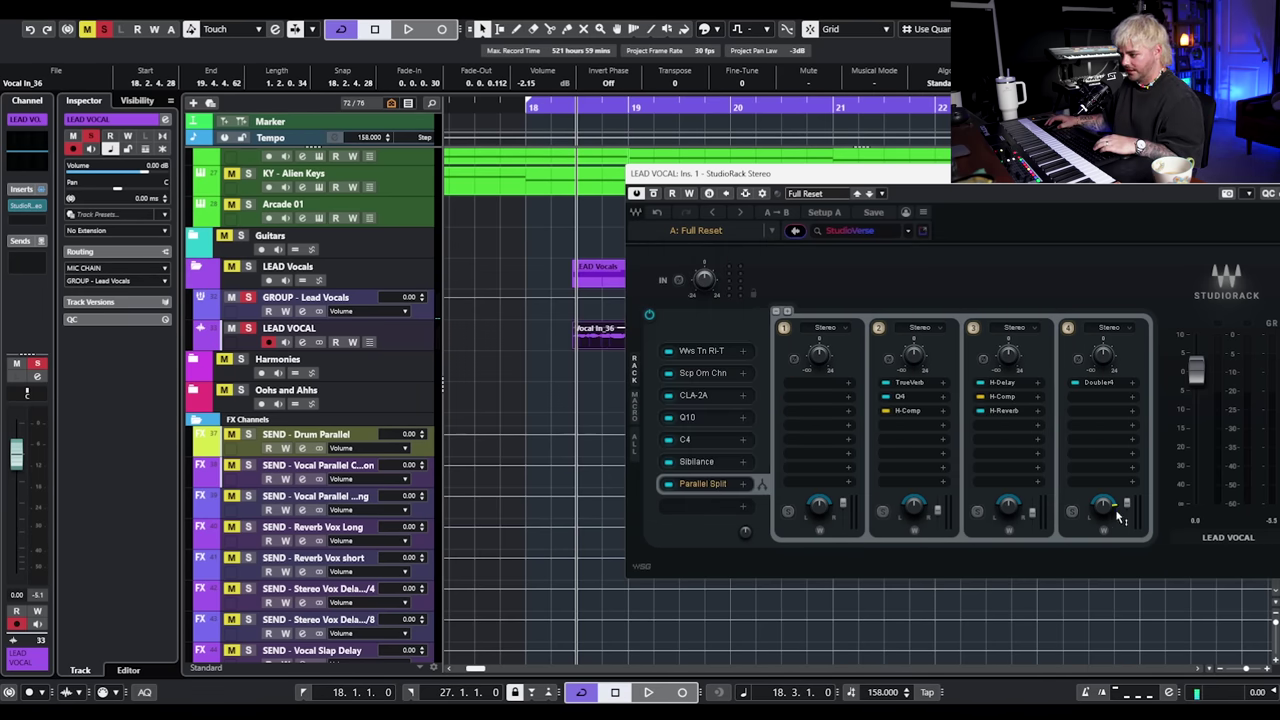
key(space)
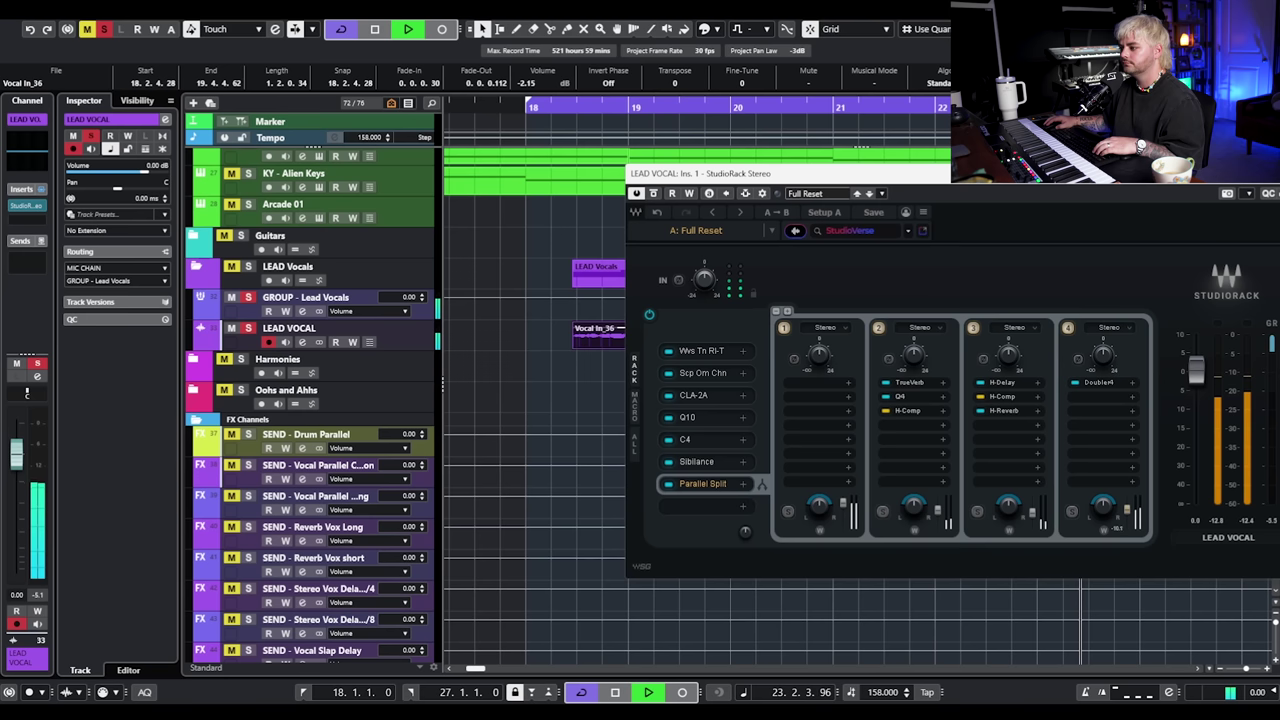
key(space)
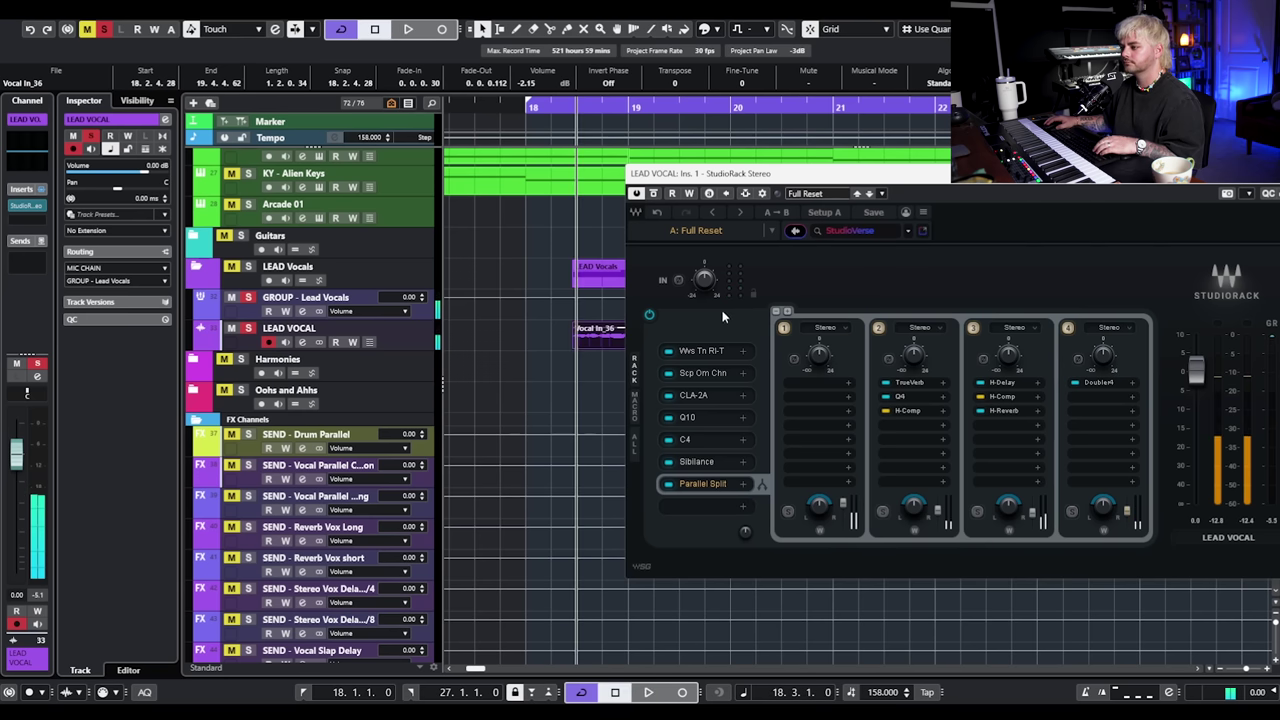
Add a fifth parallel chain with H-Delay in its first slot and adjust the delay's low-pass, high-pass and feedback.
click(788, 311)
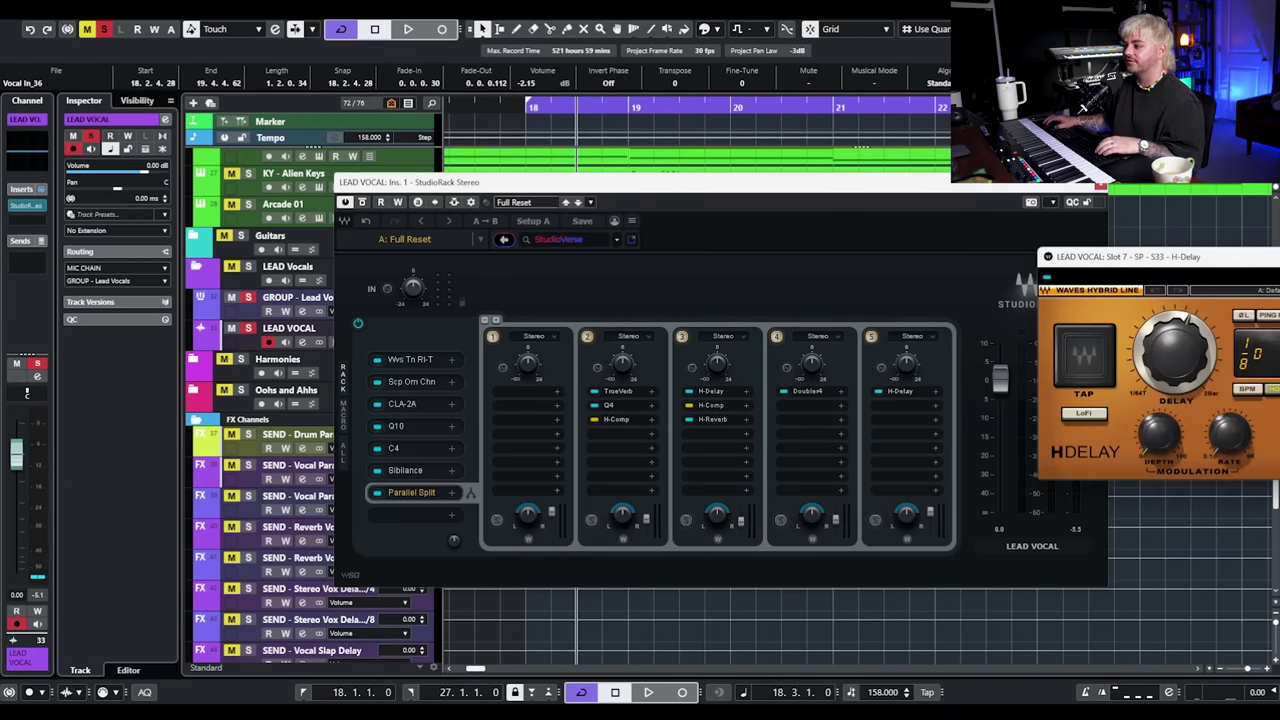
drag(1122, 251, 670, 214)
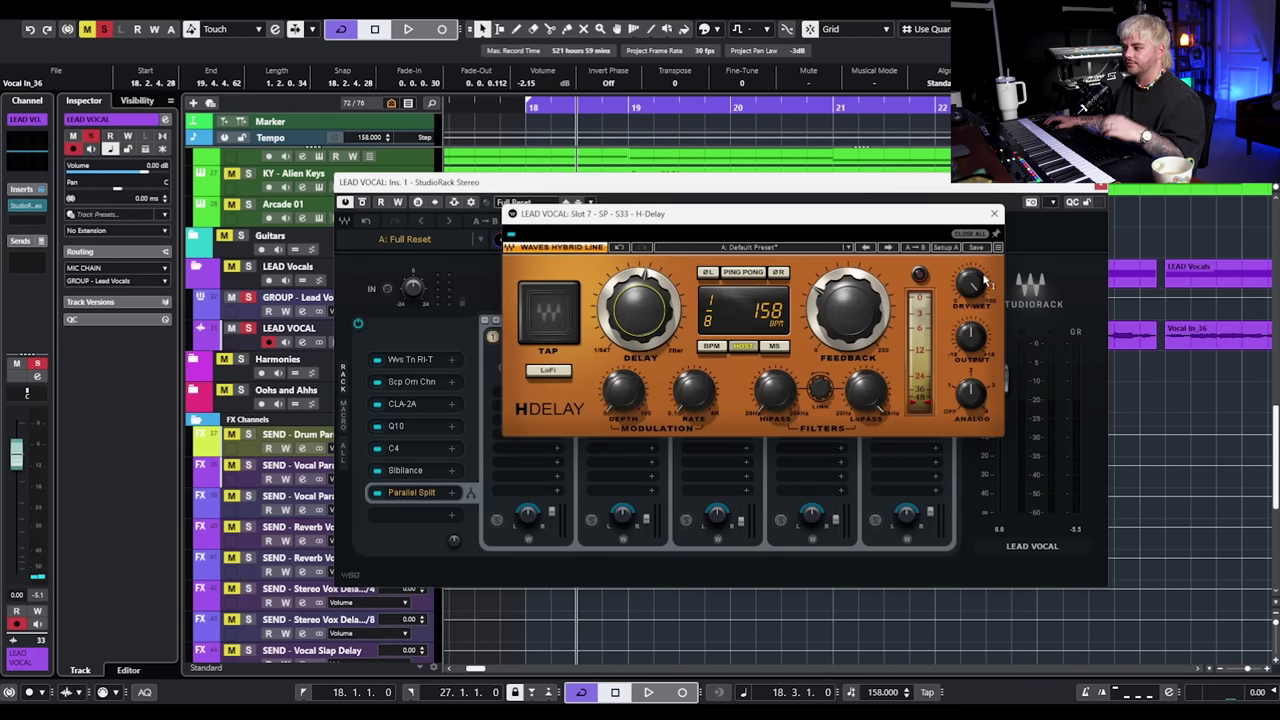
drag(866, 392, 866, 420)
drag(775, 390, 775, 388)
drag(848, 310, 848, 306)
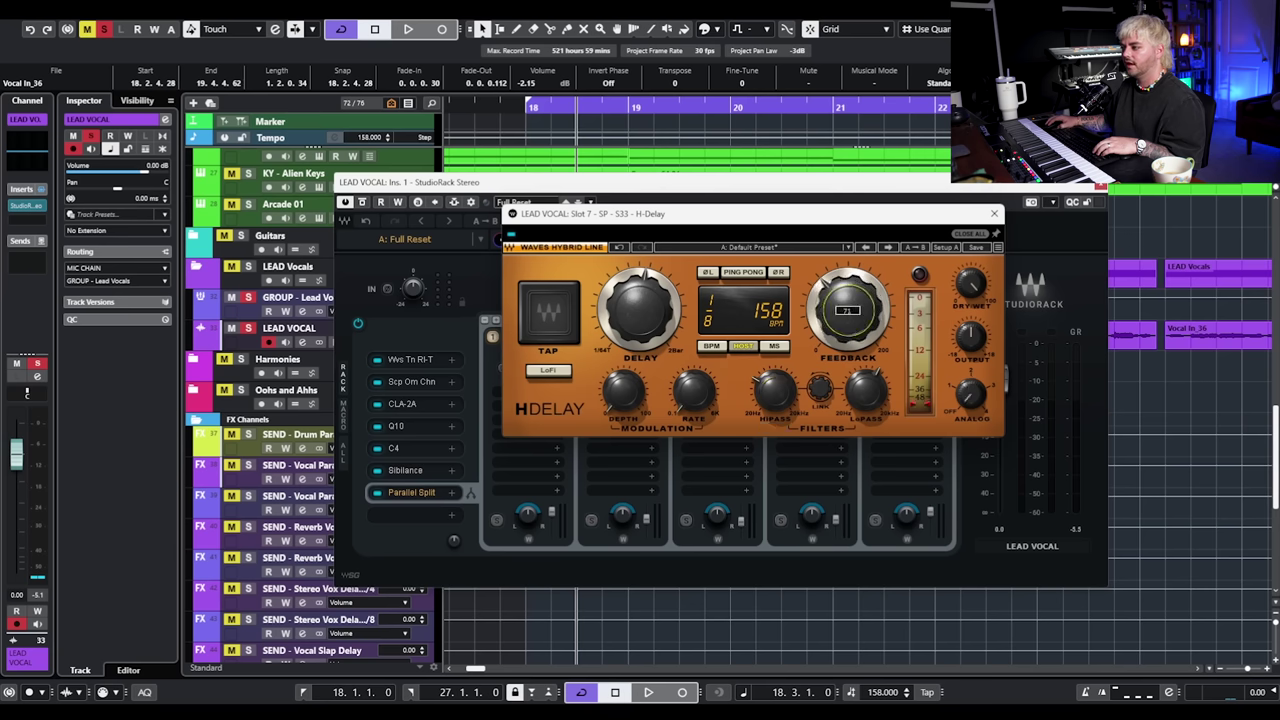
drag(817, 322, 817, 328)
Adjust the fifth chain's H-Delay modulation rate and depth, raise its high-pass filter while auditioning, and close it.
drag(694, 392, 694, 390)
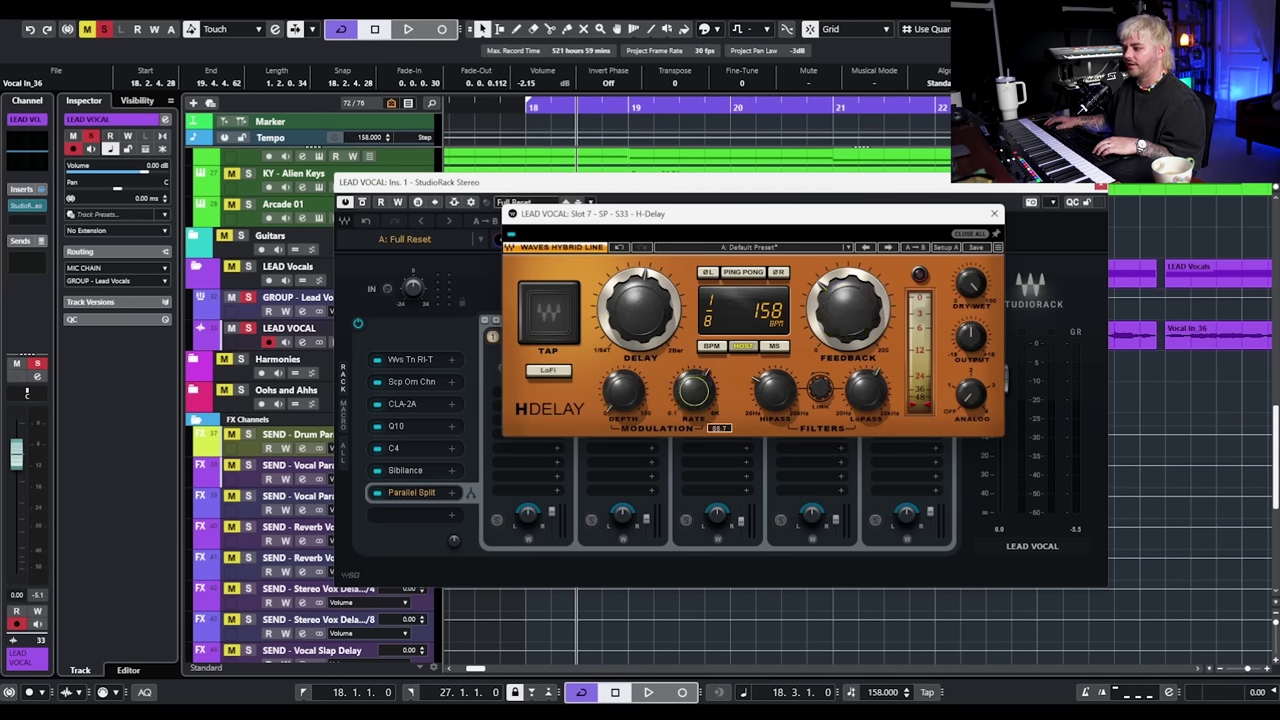
drag(622, 392, 622, 390)
key(space)
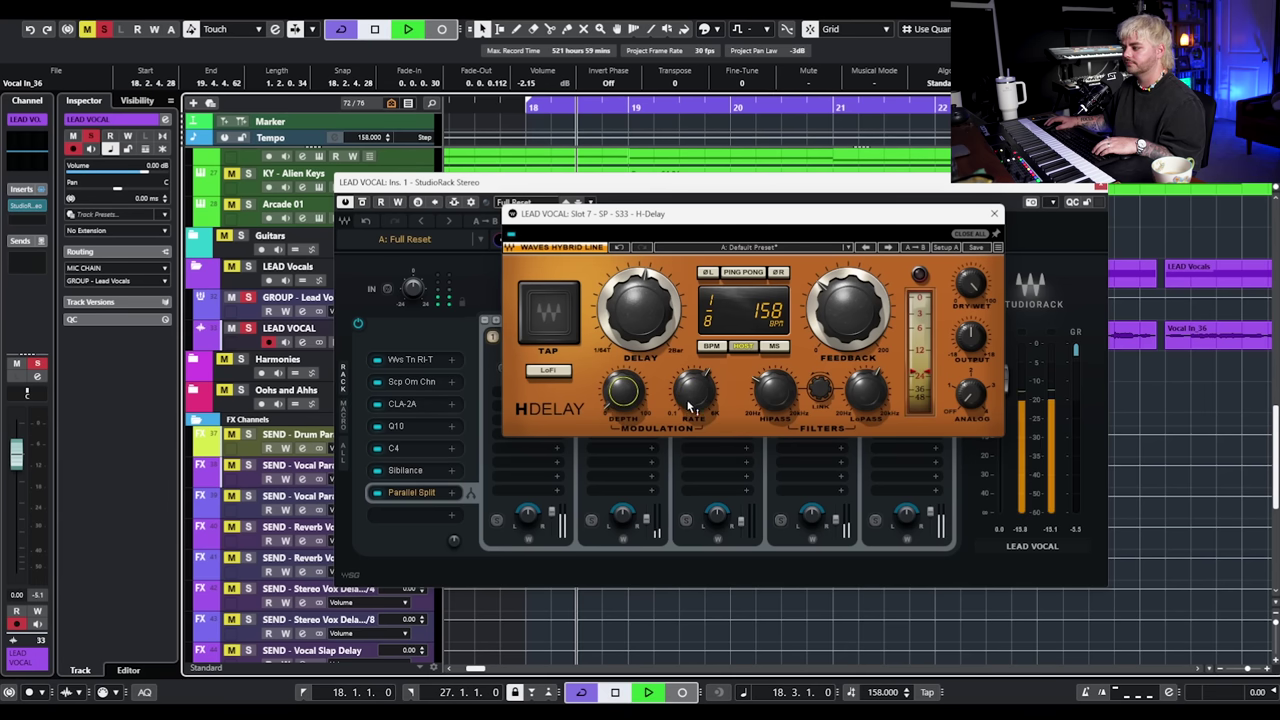
drag(776, 392, 776, 360)
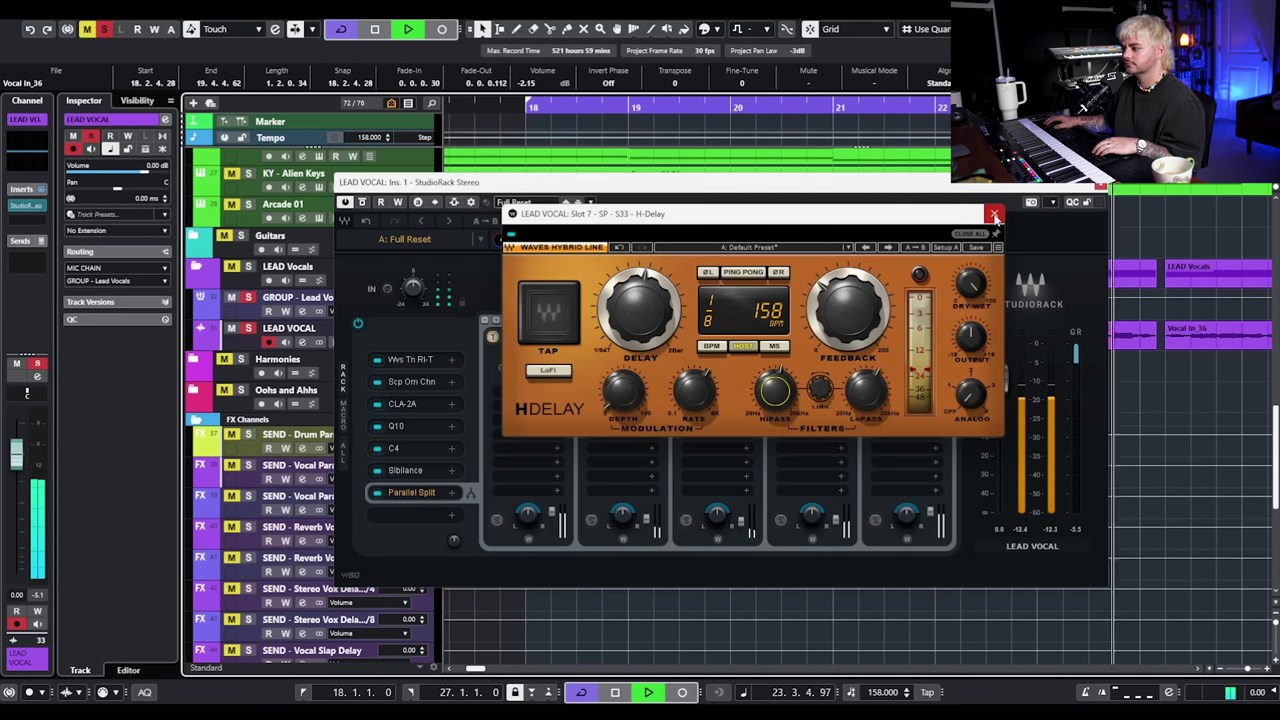
click(995, 215)
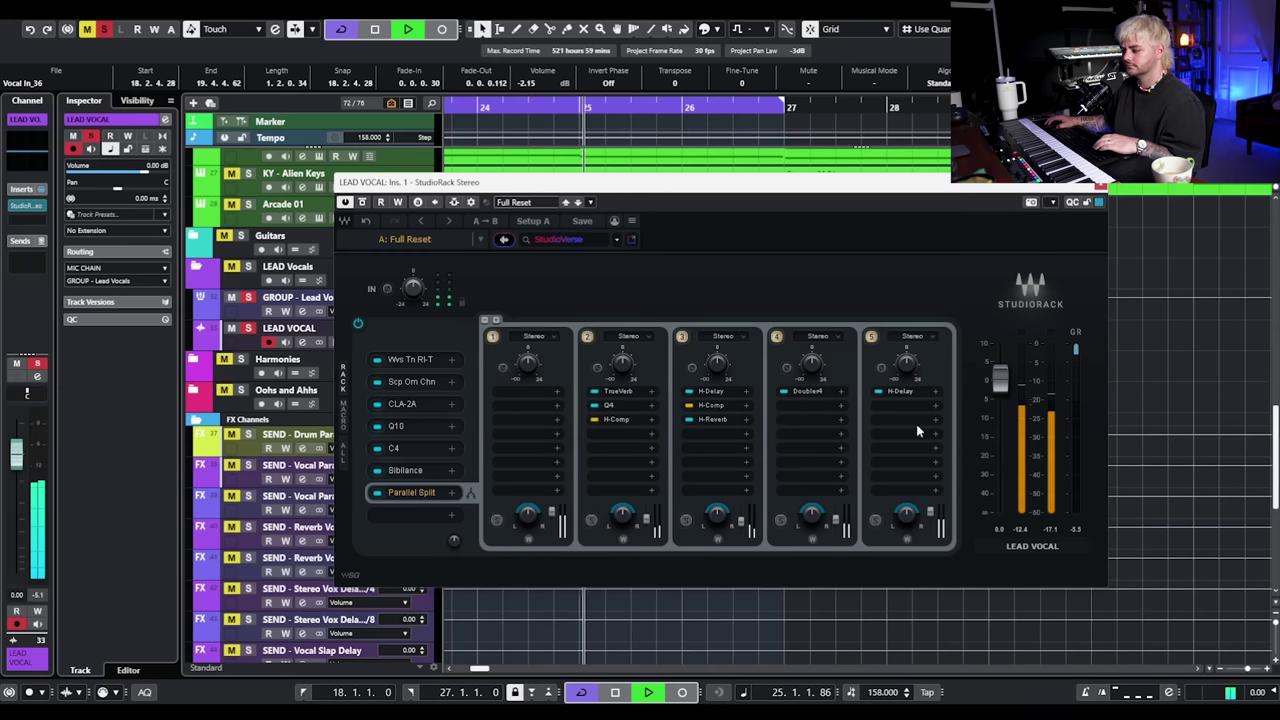
key(space)
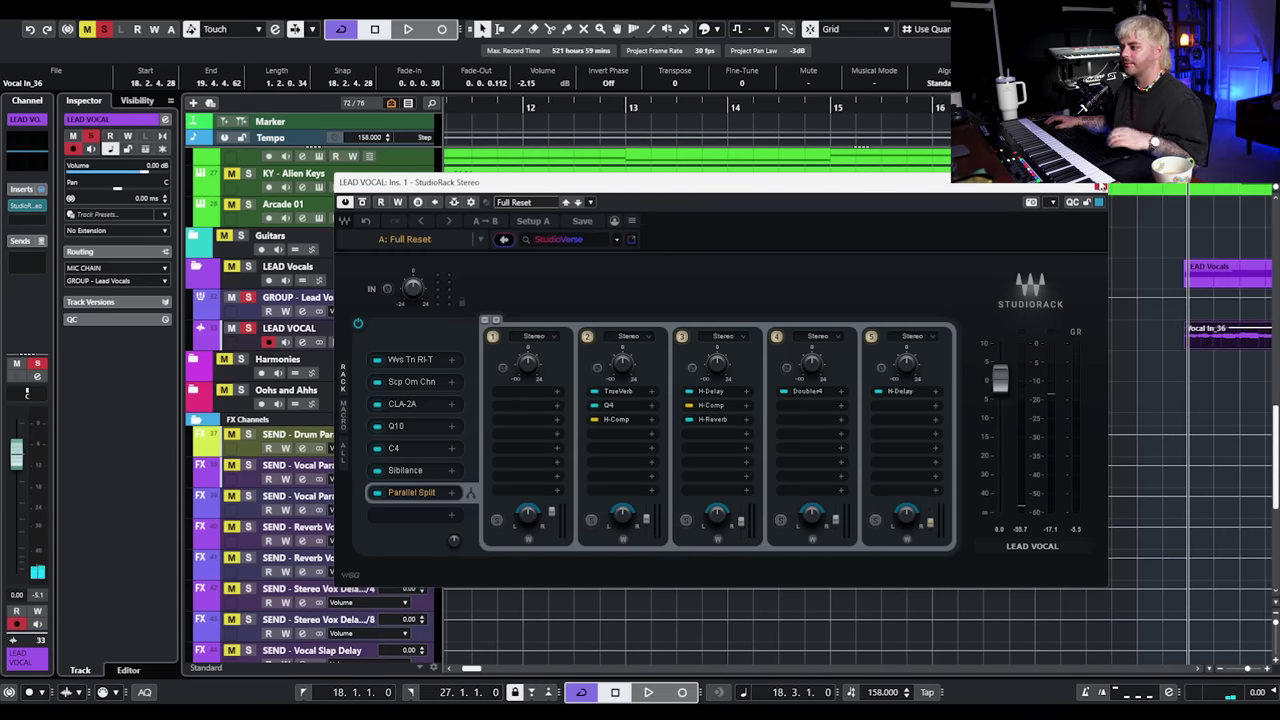
Unsolo the LEAD VOCAL track and the GROUP - Lead Vocals channel, and reopen StudioRack from the LEAD VOCAL channel settings.
click(1099, 185)
scroll(950, 326, down, 3)
scroll(911, 334, right, 3)
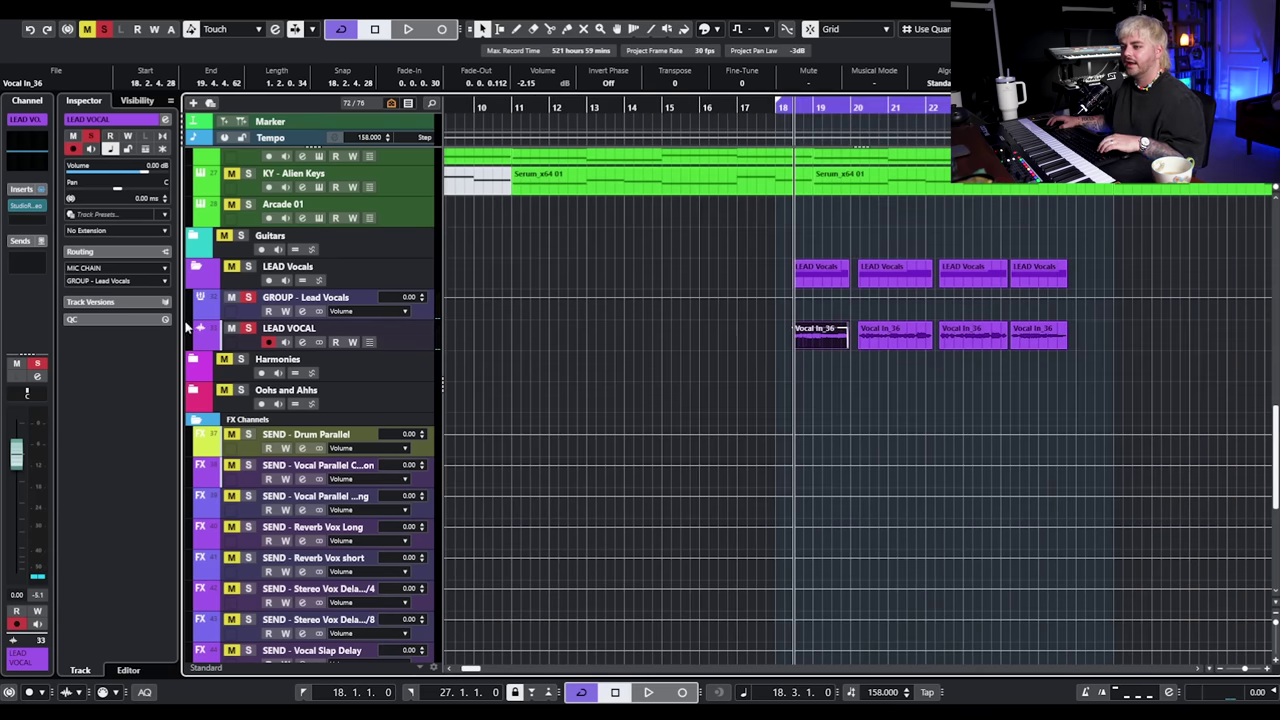
click(248, 329)
click(248, 297)
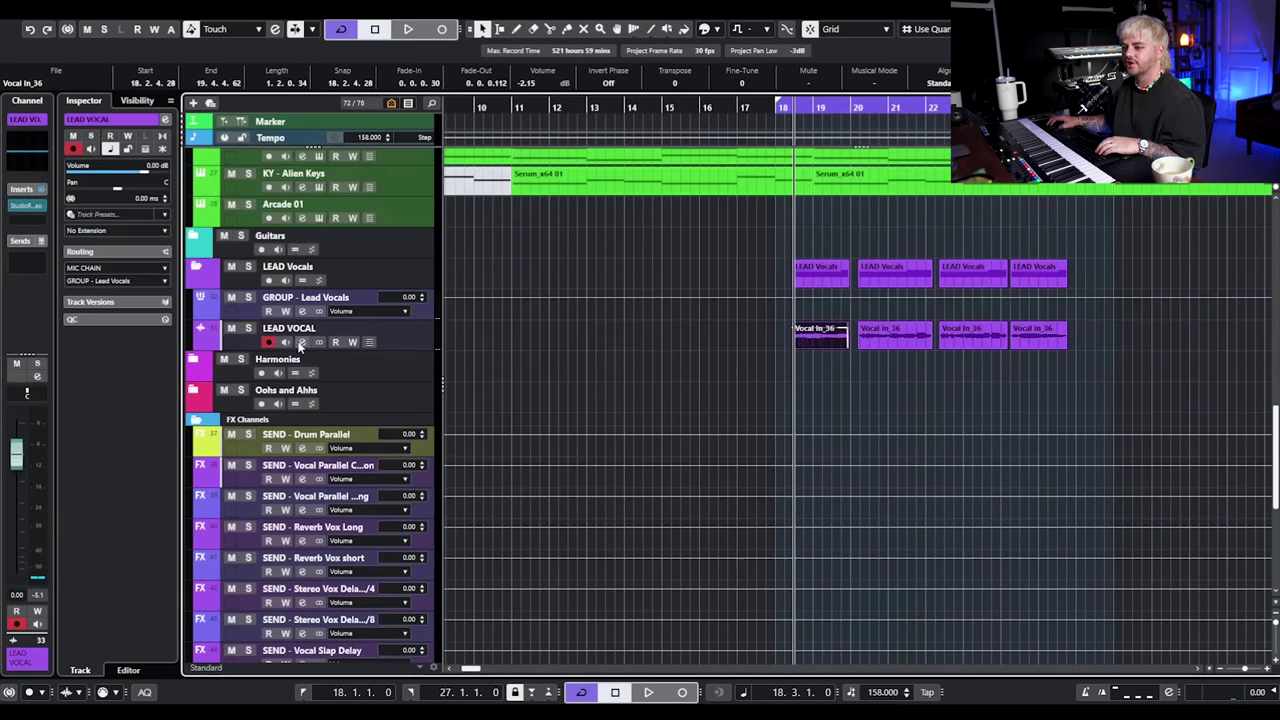
click(302, 342)
click(218, 388)
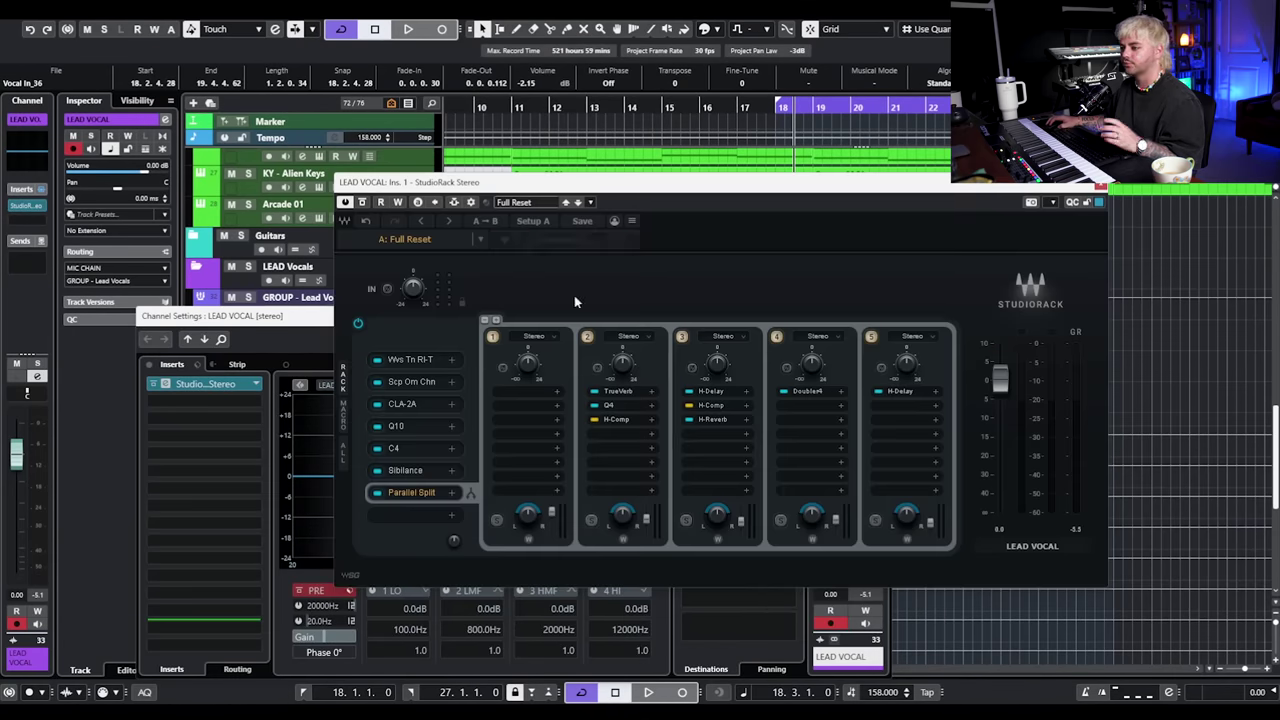
Play the full mix to check the processed vocal in context, close the channel settings and toggle the LEAD VOCAL solo.
key(space)
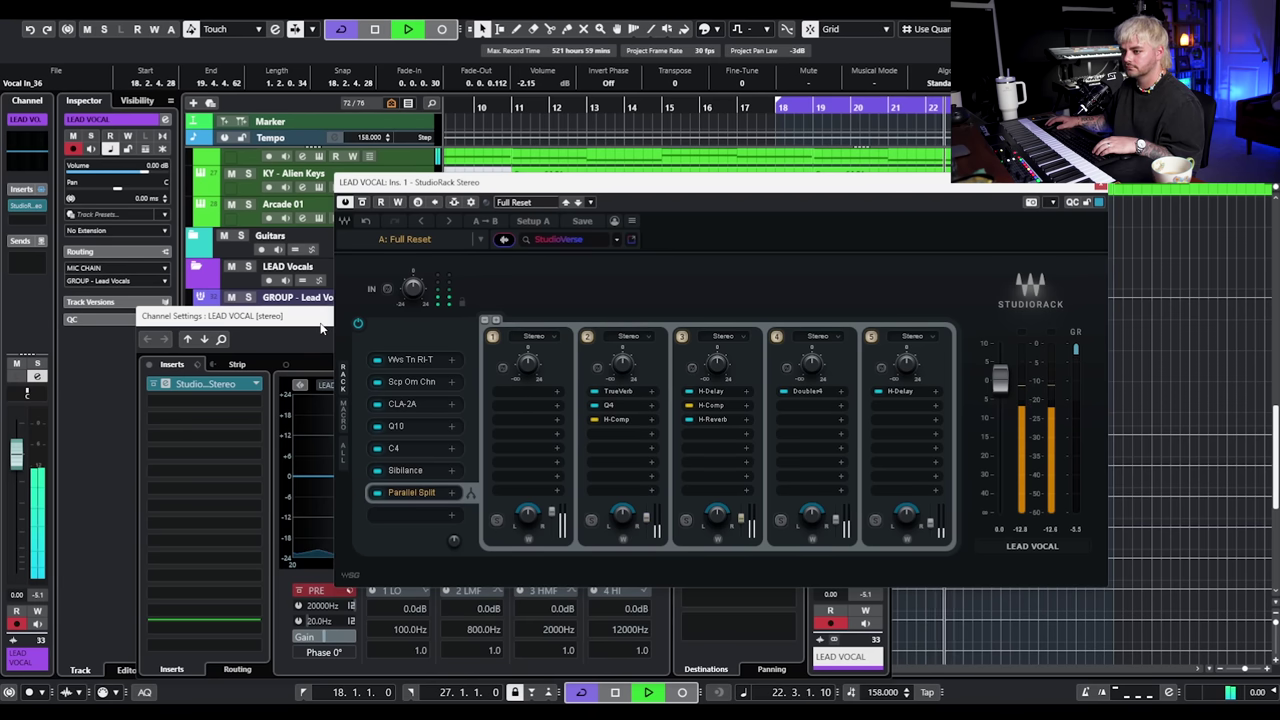
click(320, 322)
click(884, 317)
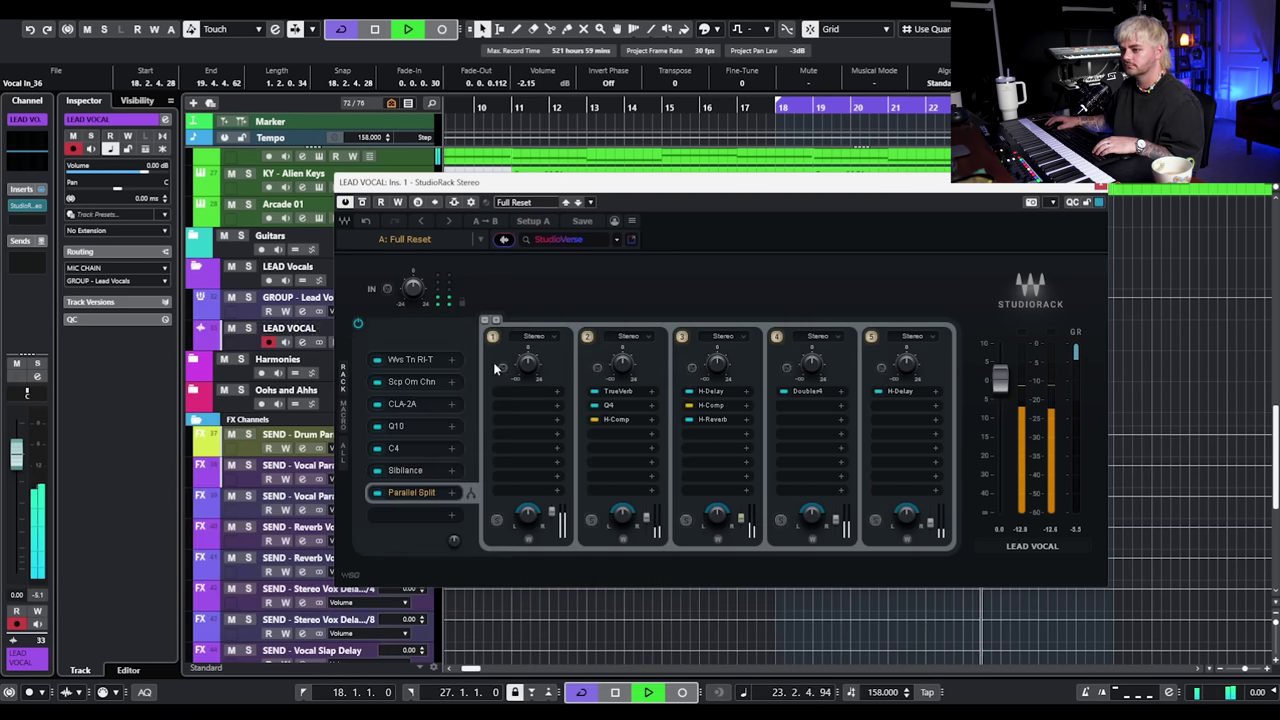
click(248, 328)
click(248, 328)
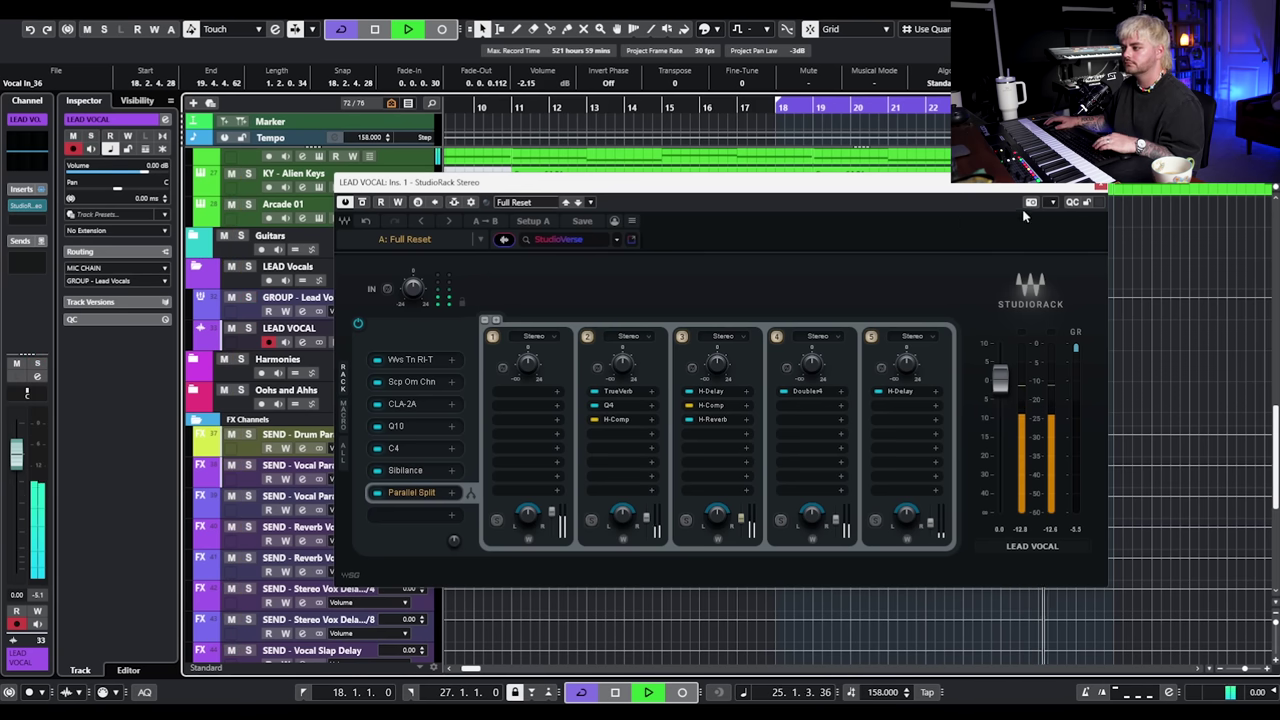
key(space)
Search the plugin list for "eqp" for the empty rack slot below the parallel split.
click(402, 515)
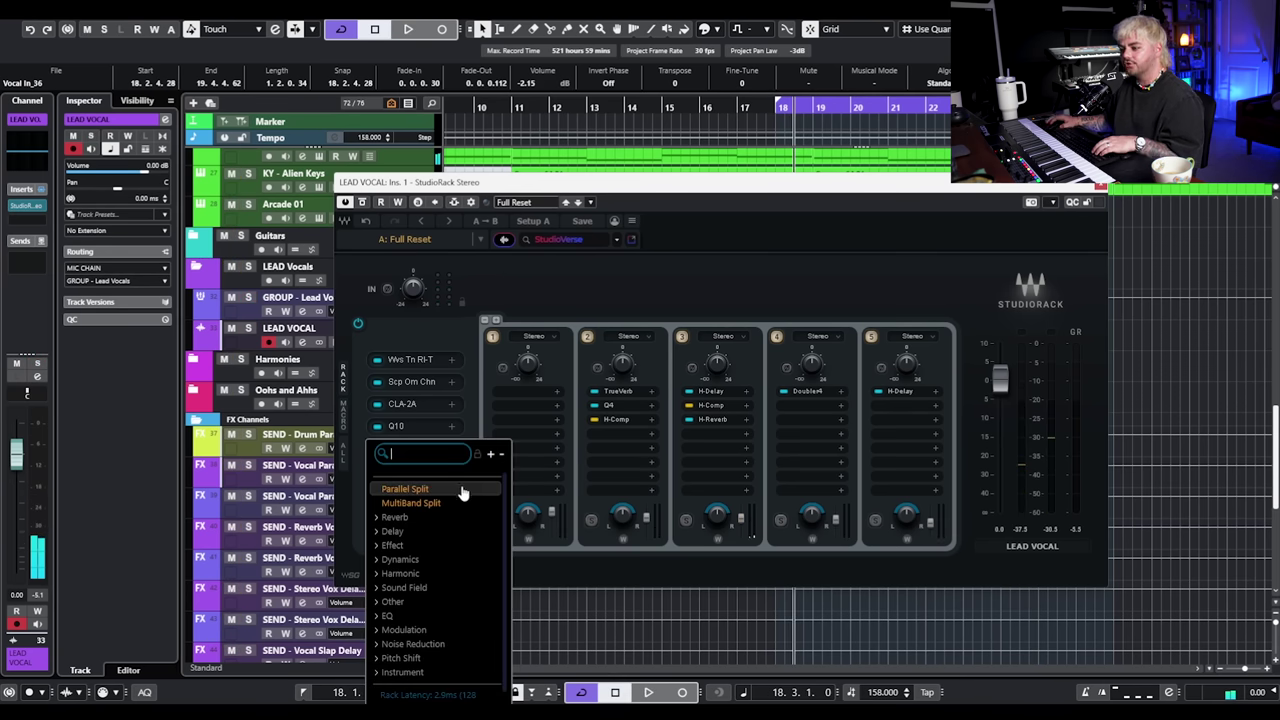
text(eqp)
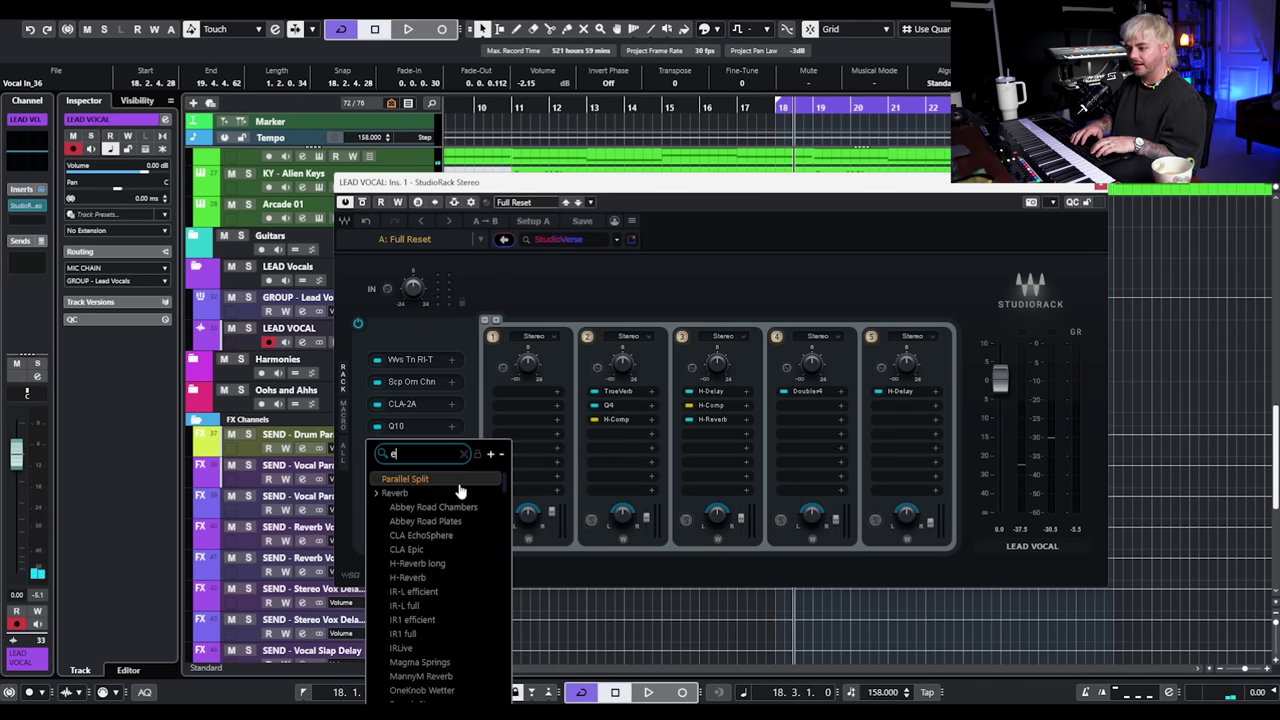
Insert PuigTec EQP1A after the Parallel Split and boost its highs at 16 KCS, with attenuation at 0.9 and a broader bandwidth.
click(457, 491)
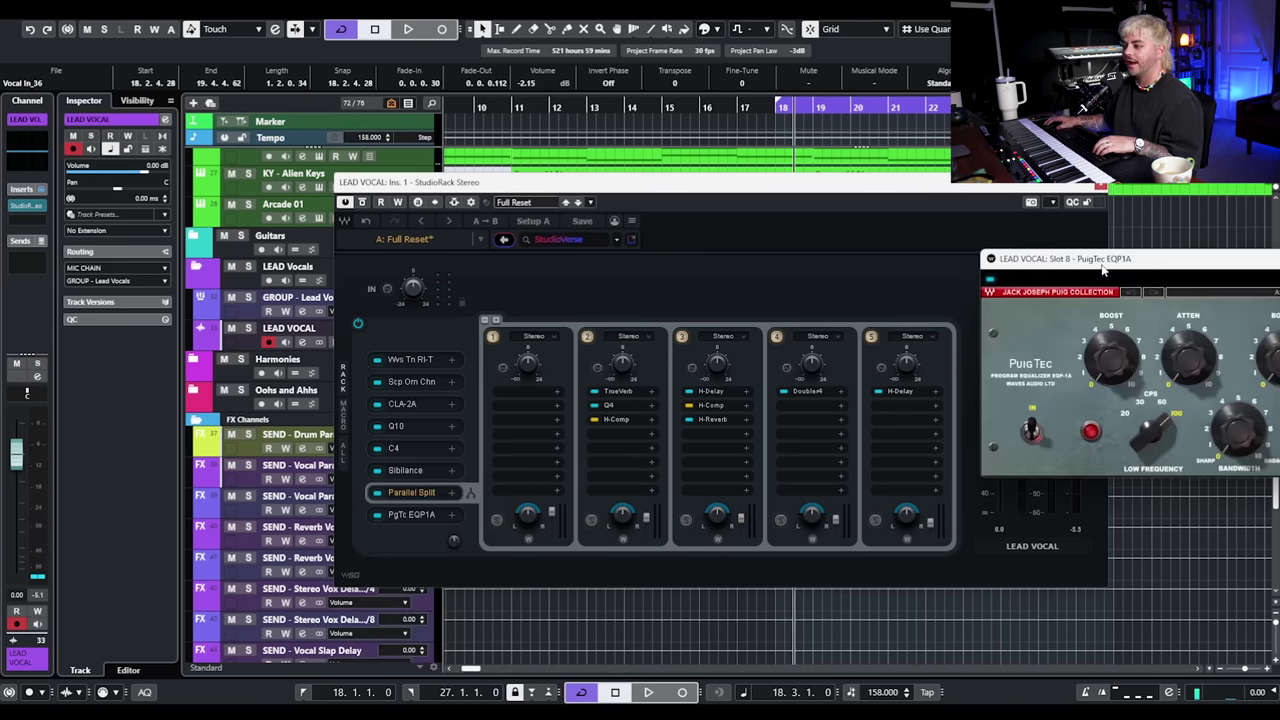
drag(1104, 265, 620, 265)
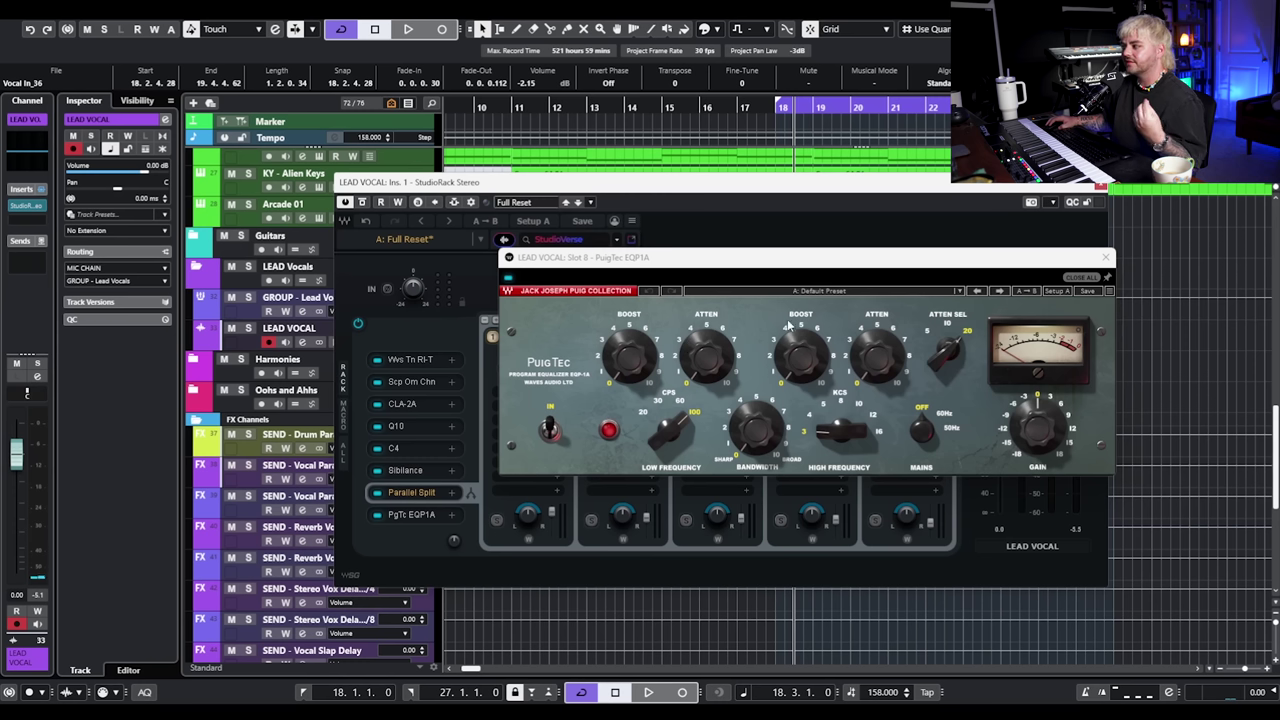
drag(826, 356, 880, 364)
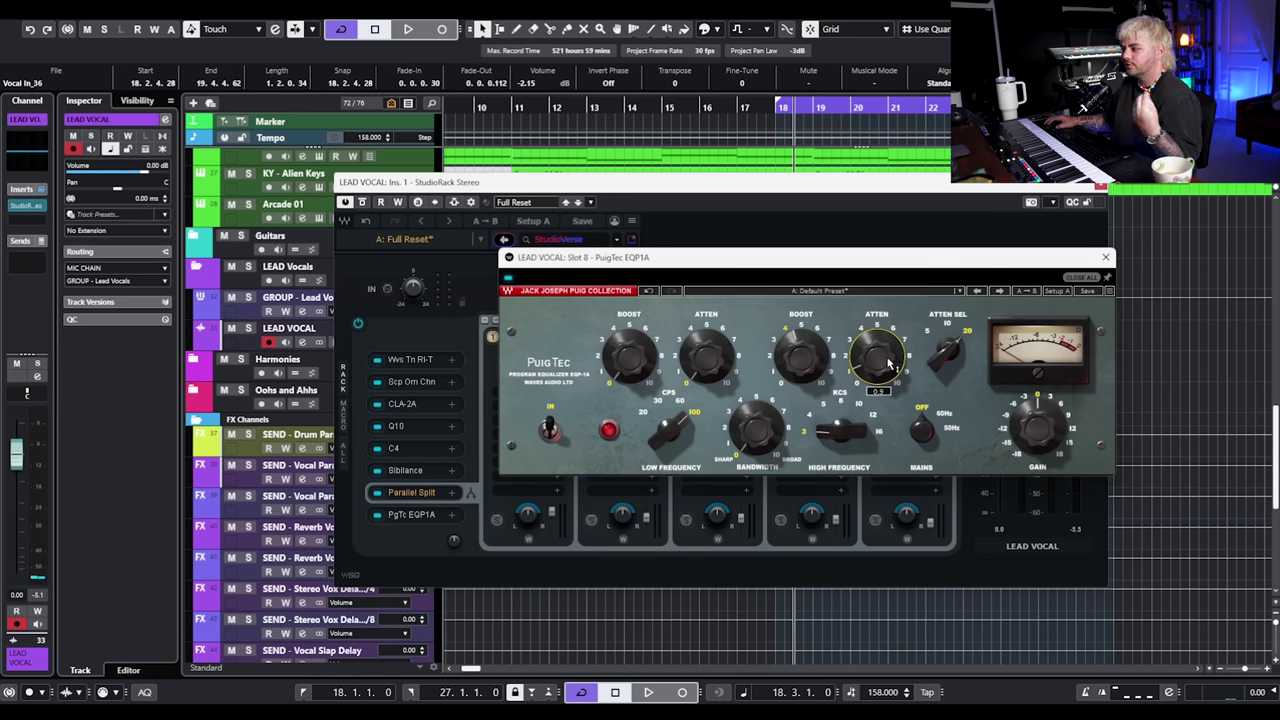
drag(842, 430, 842, 418)
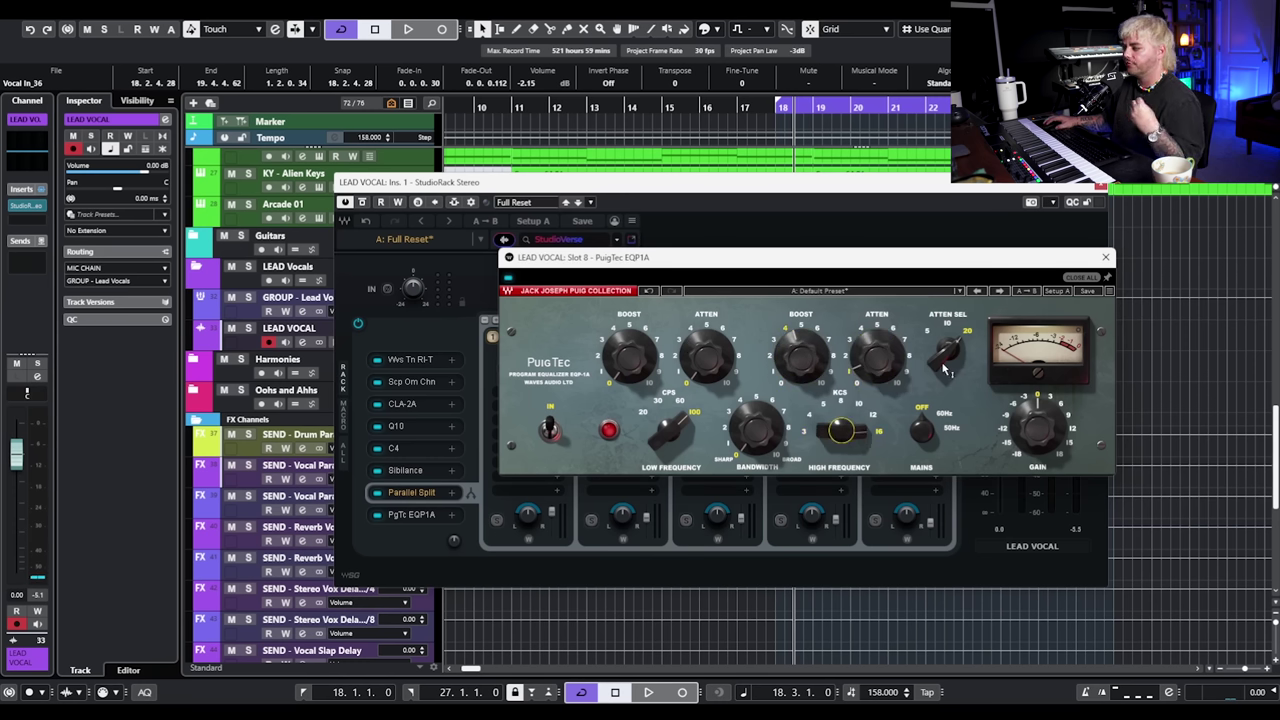
drag(757, 430, 757, 422)
Raise the PuigTec's low-frequency boost, set its low attenuation to 1.5, and lower its gain to -1.5 dB during playback.
drag(629, 356, 629, 353)
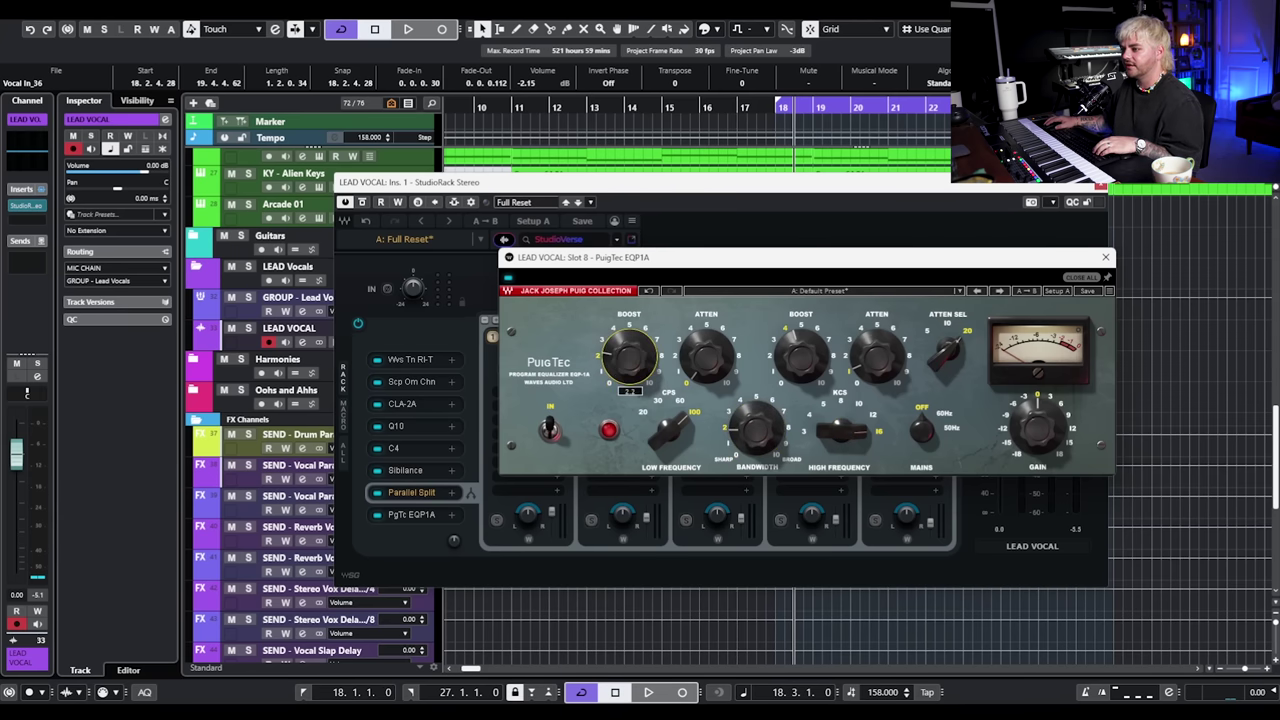
click(711, 358)
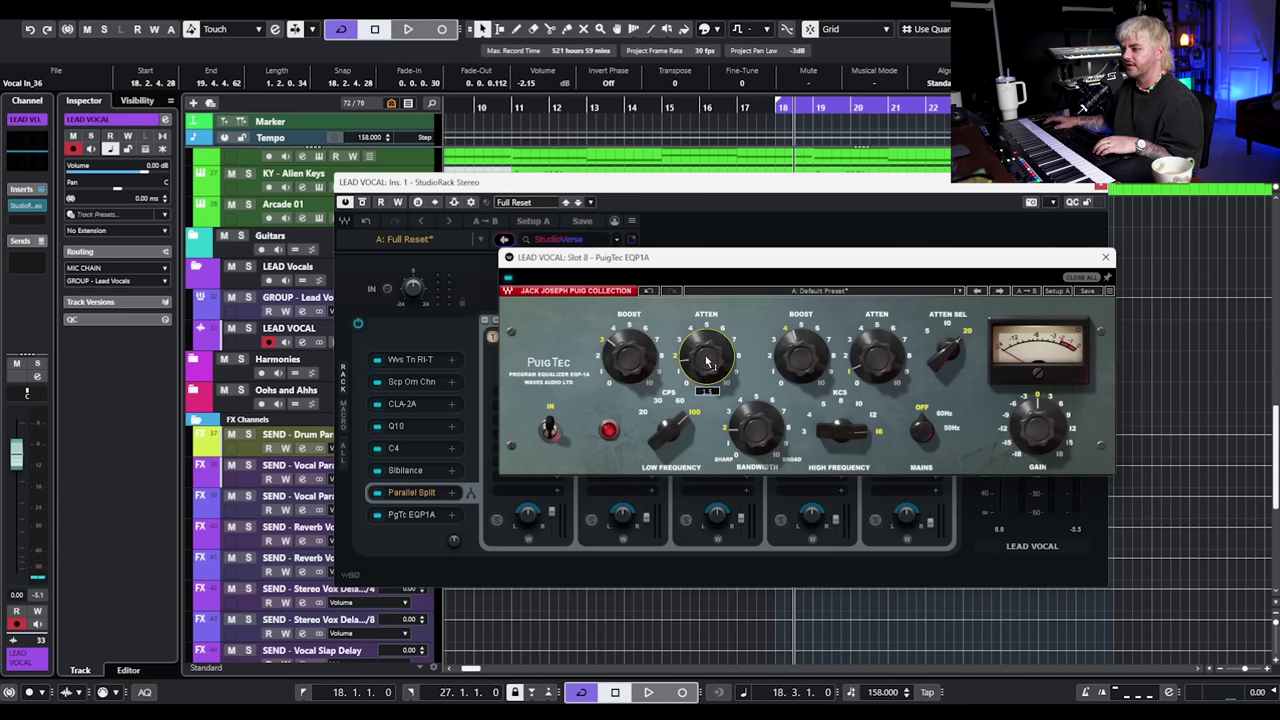
key(space)
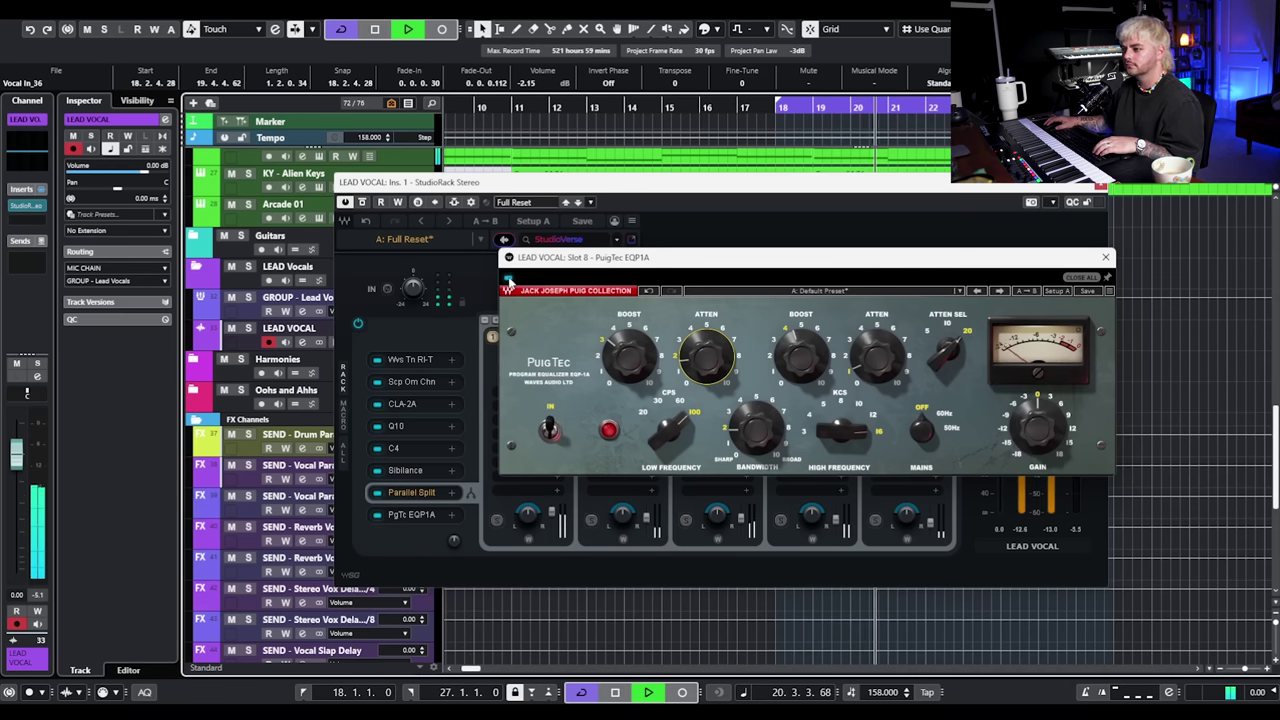
drag(1038, 428, 1038, 443)
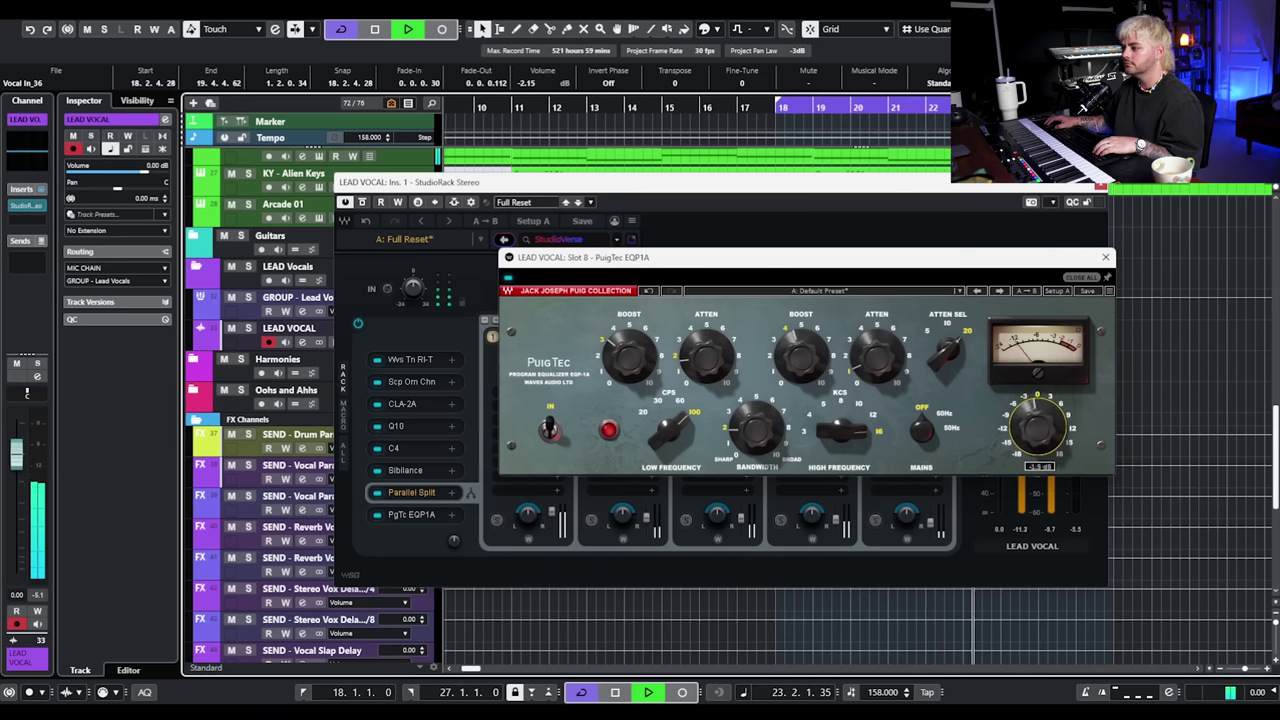
click(1105, 257)
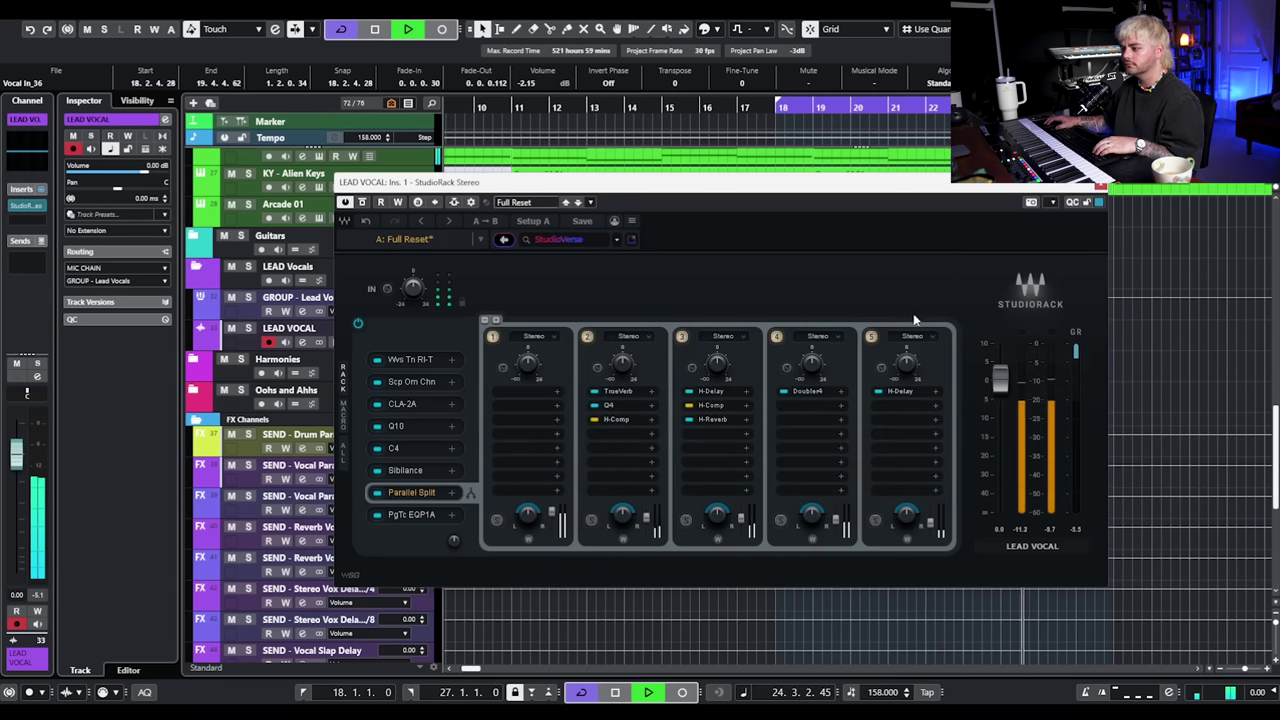
key(space)
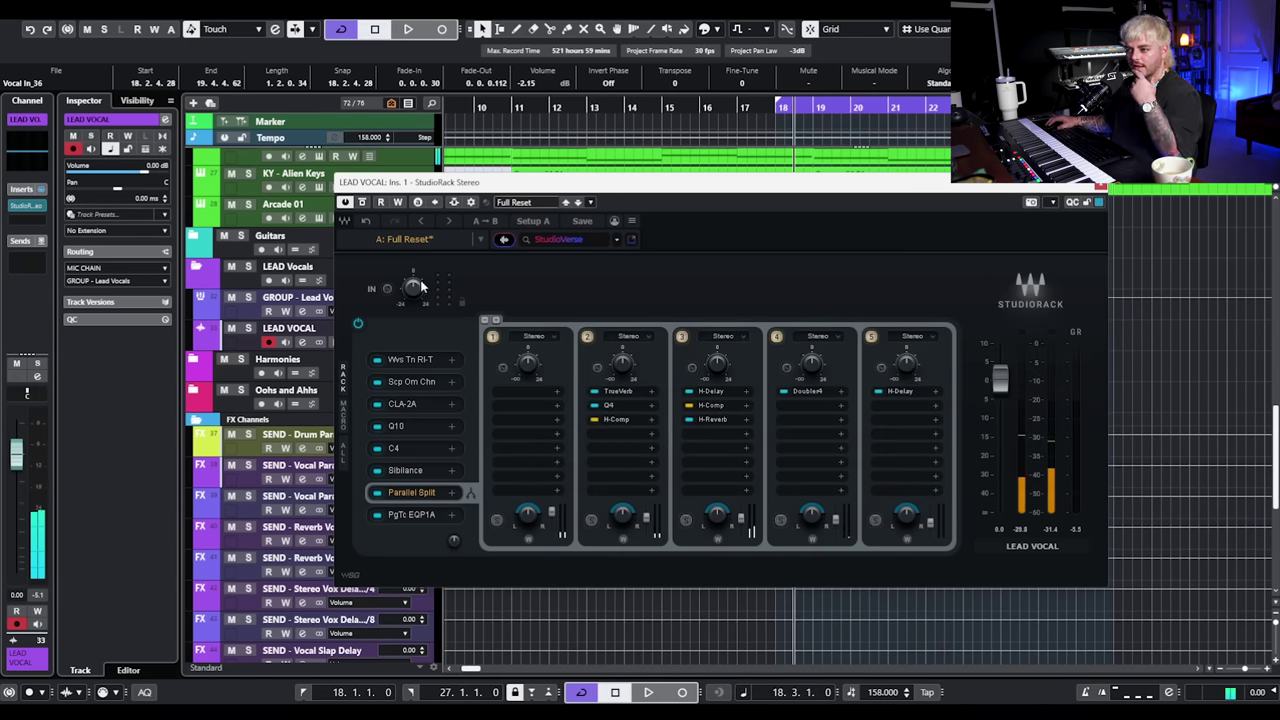
Solo the LEAD VOCAL track and compare it with the whole StudioRack chain bypassed and active.
key(s)
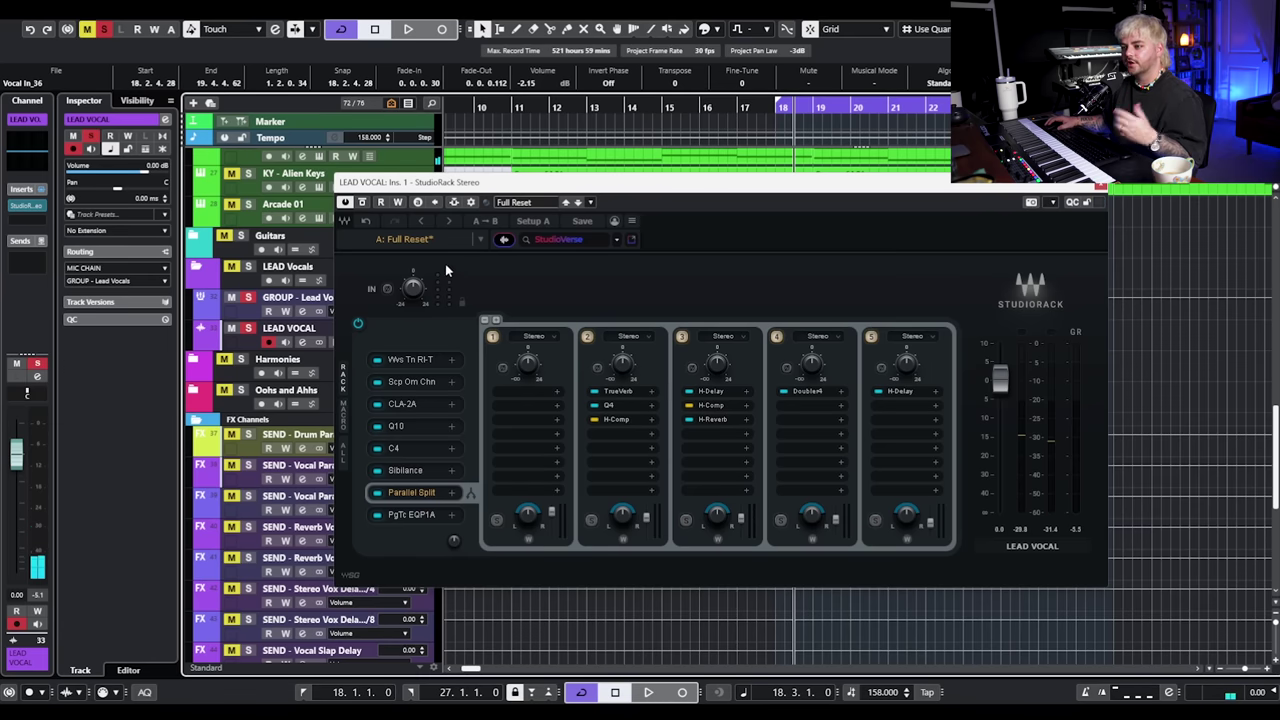
key(space)
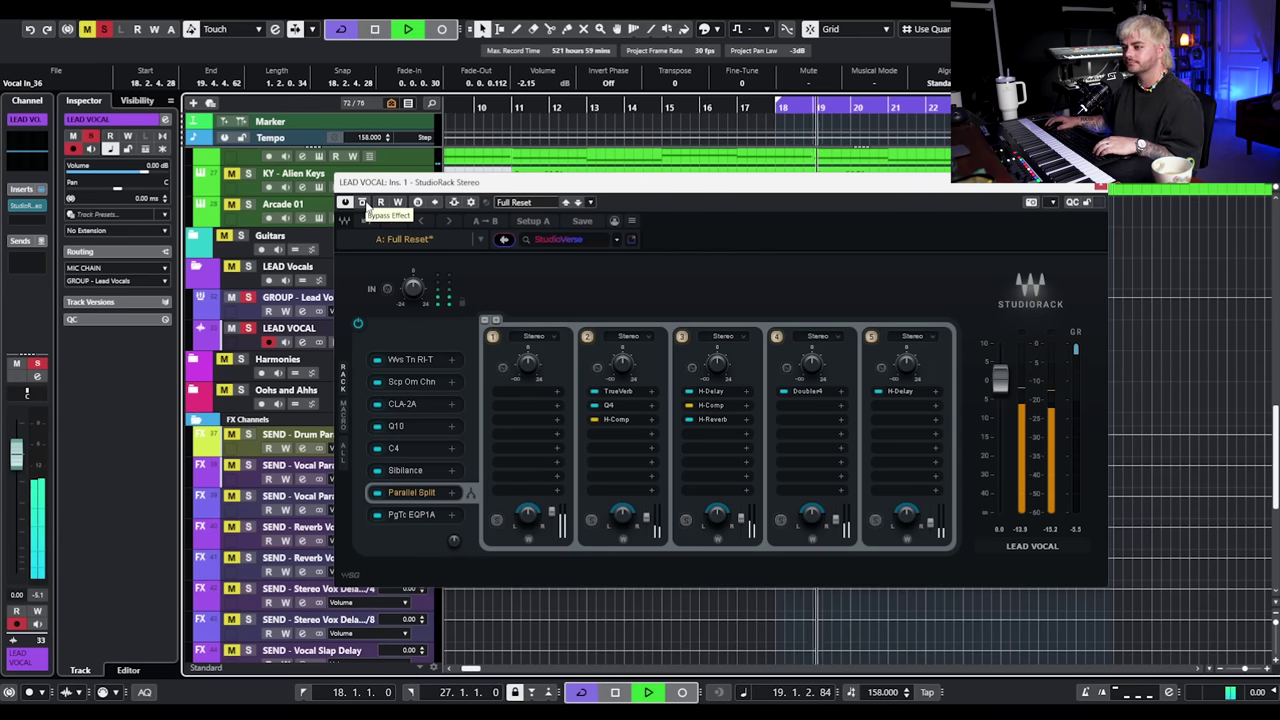
click(364, 203)
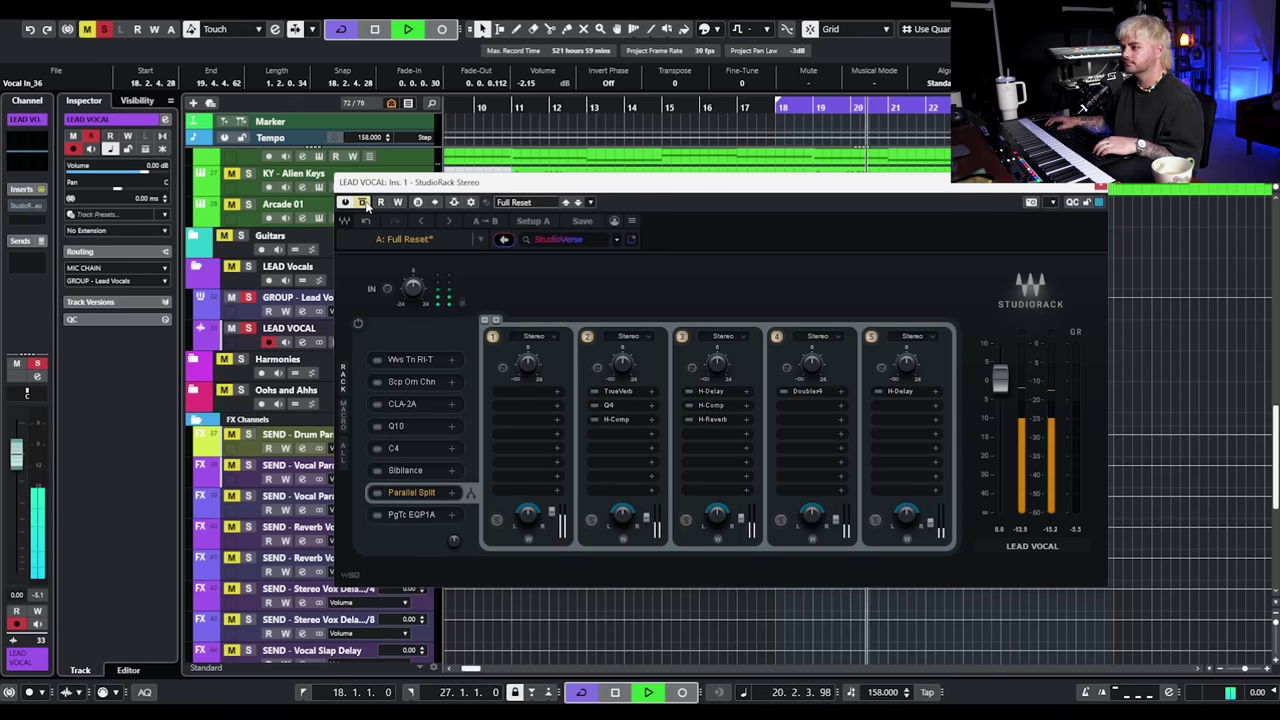
click(365, 204)
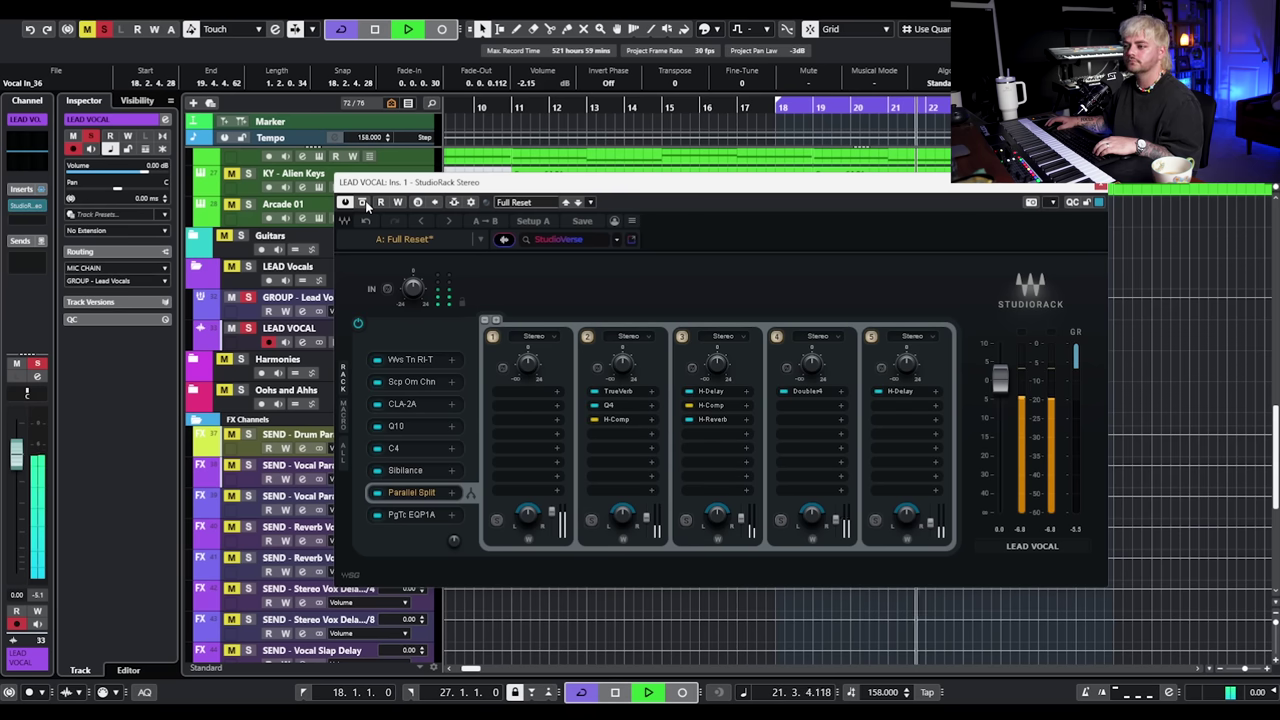
Unsolo LEAD VOCAL, compare the StudioRack chain bypassed and active within the full mix, and close the rack.
click(249, 328)
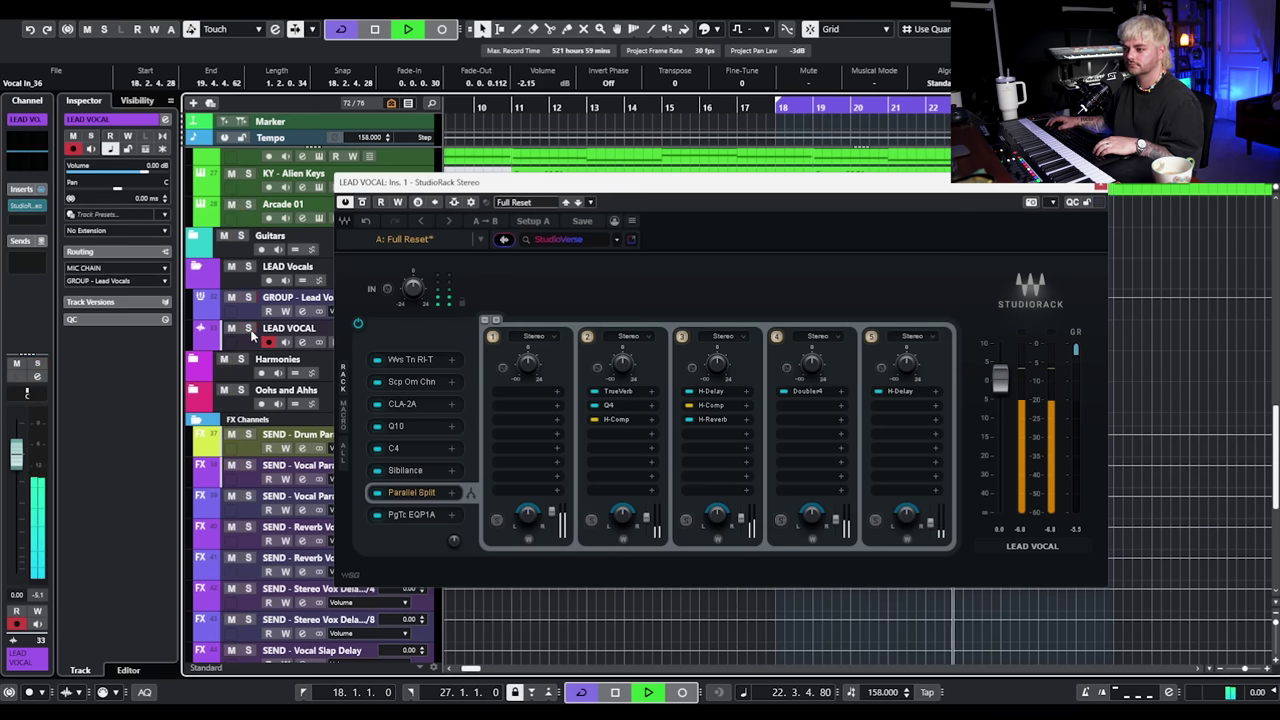
click(364, 203)
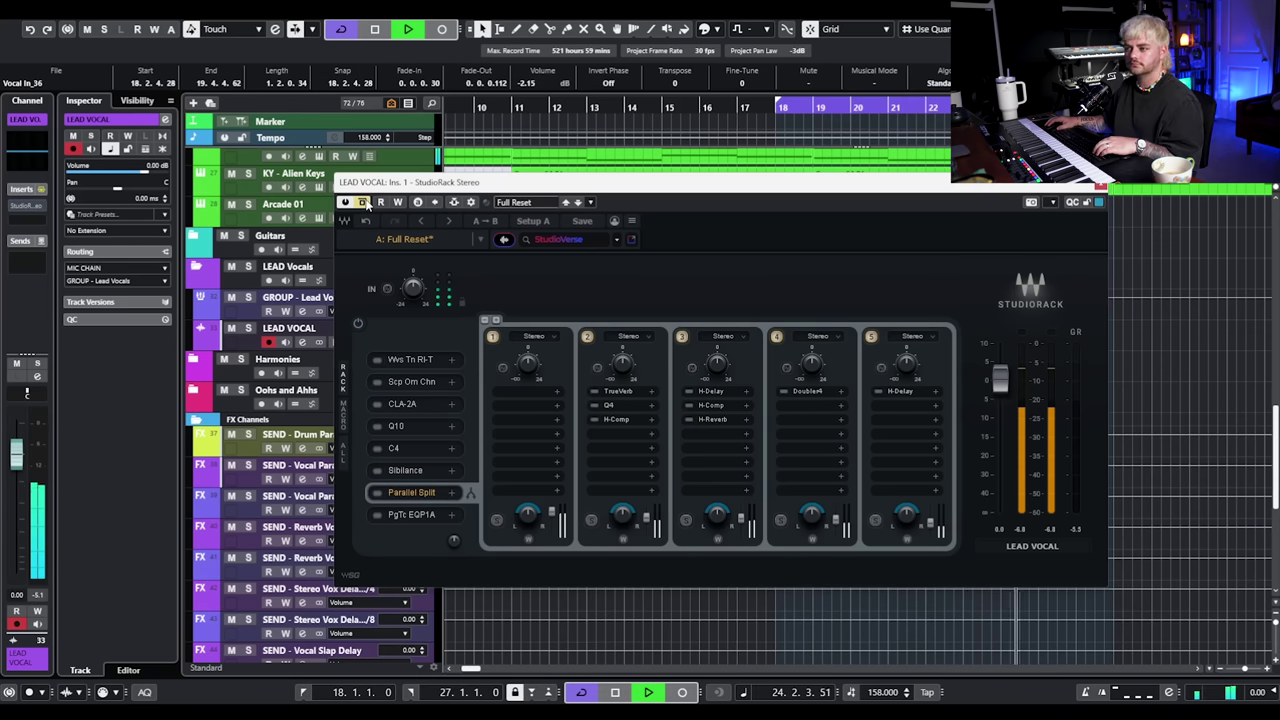
click(364, 203)
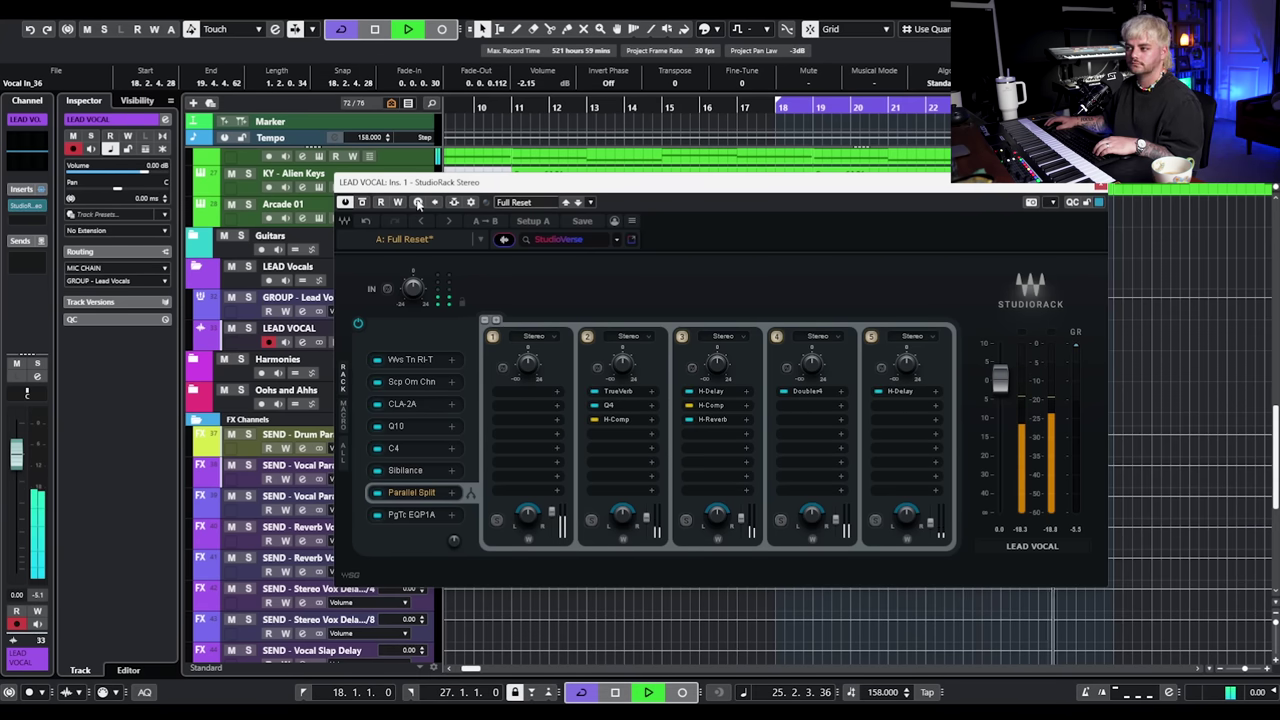
key(space)
click(1100, 188)
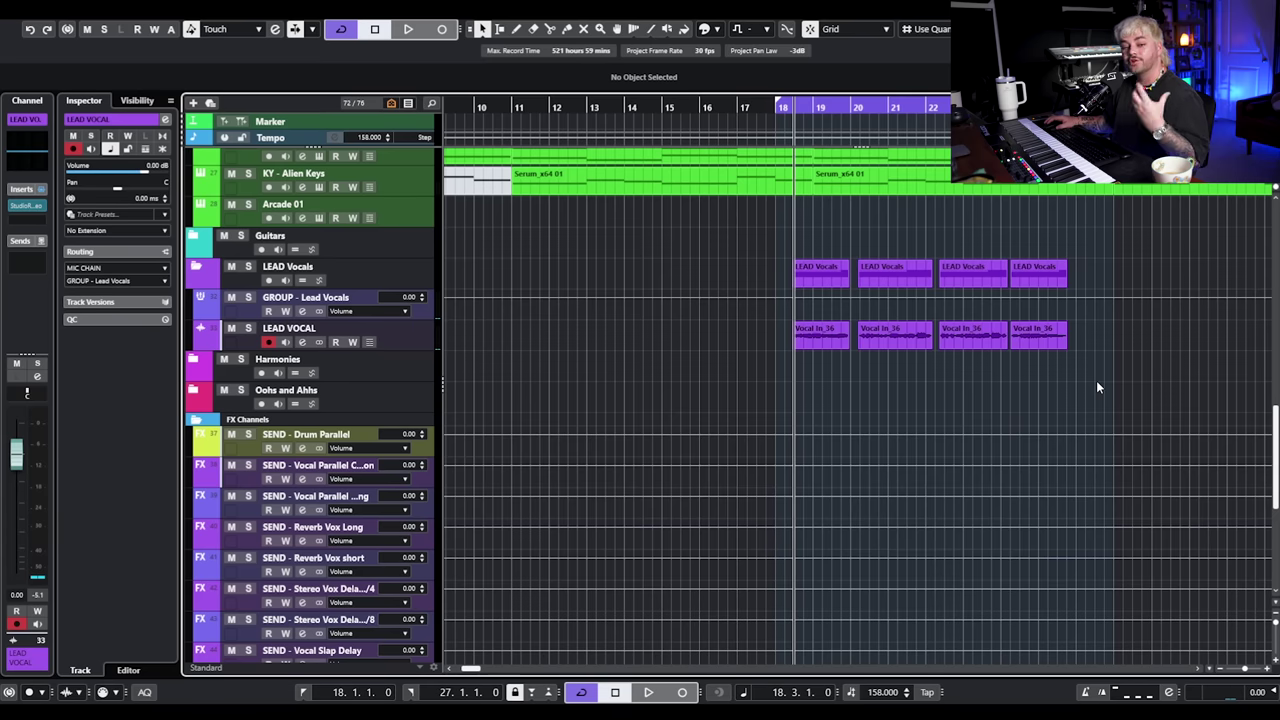
Reopen the LEAD VOCAL channel settings and its StudioRack chain for review, and close both windows.
click(302, 342)
click(225, 384)
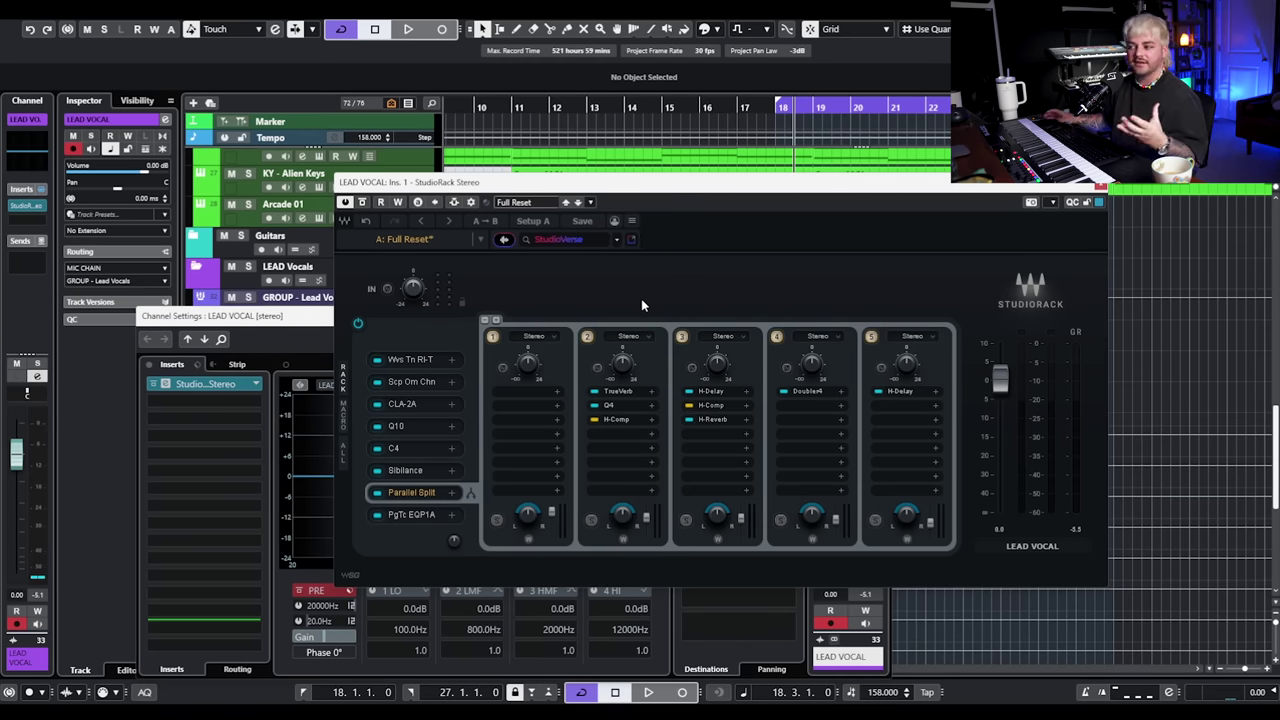
click(1101, 187)
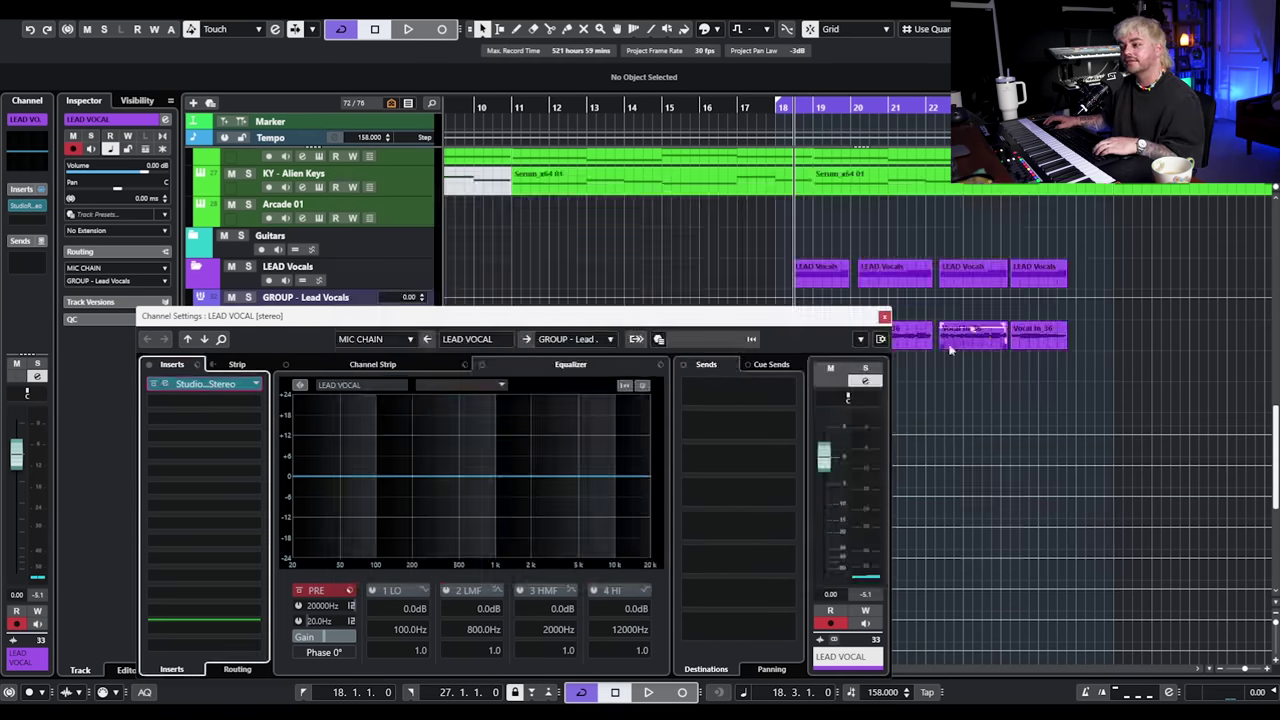
click(893, 318)
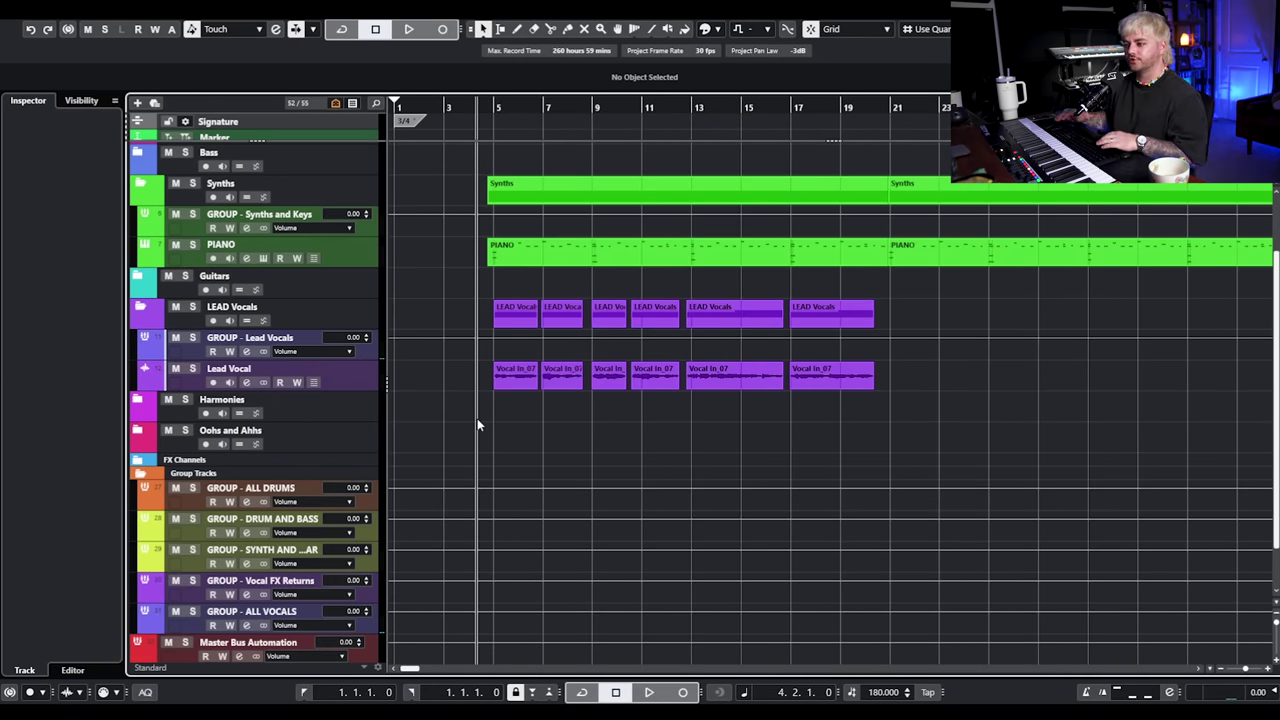
Play the piano song project and briefly solo the Lead Vocal track to hear it unprocessed.
key(space)
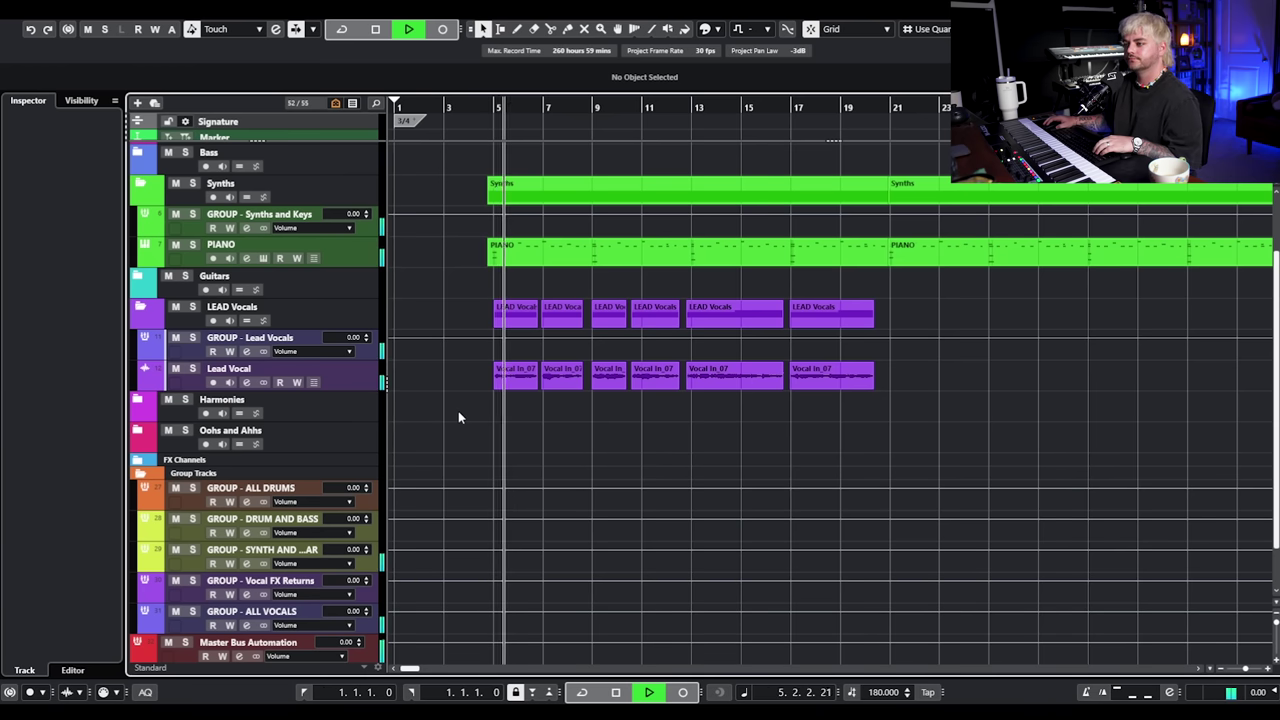
click(193, 369)
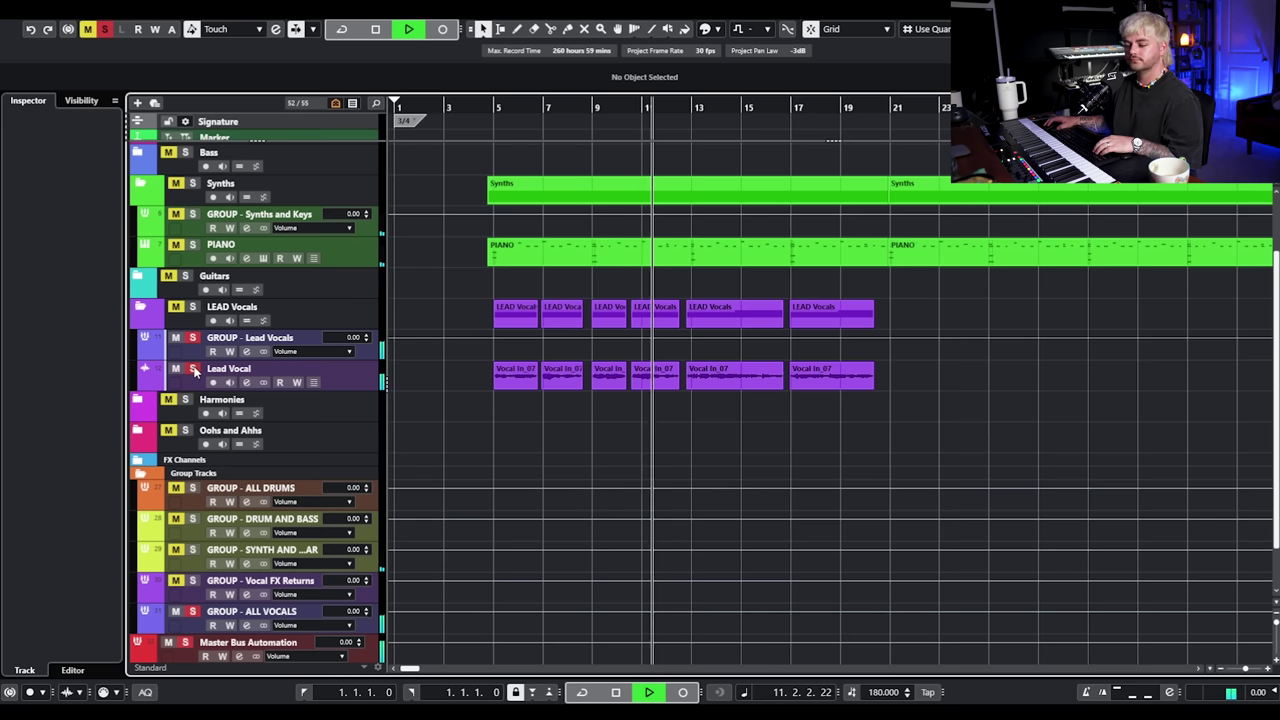
click(193, 369)
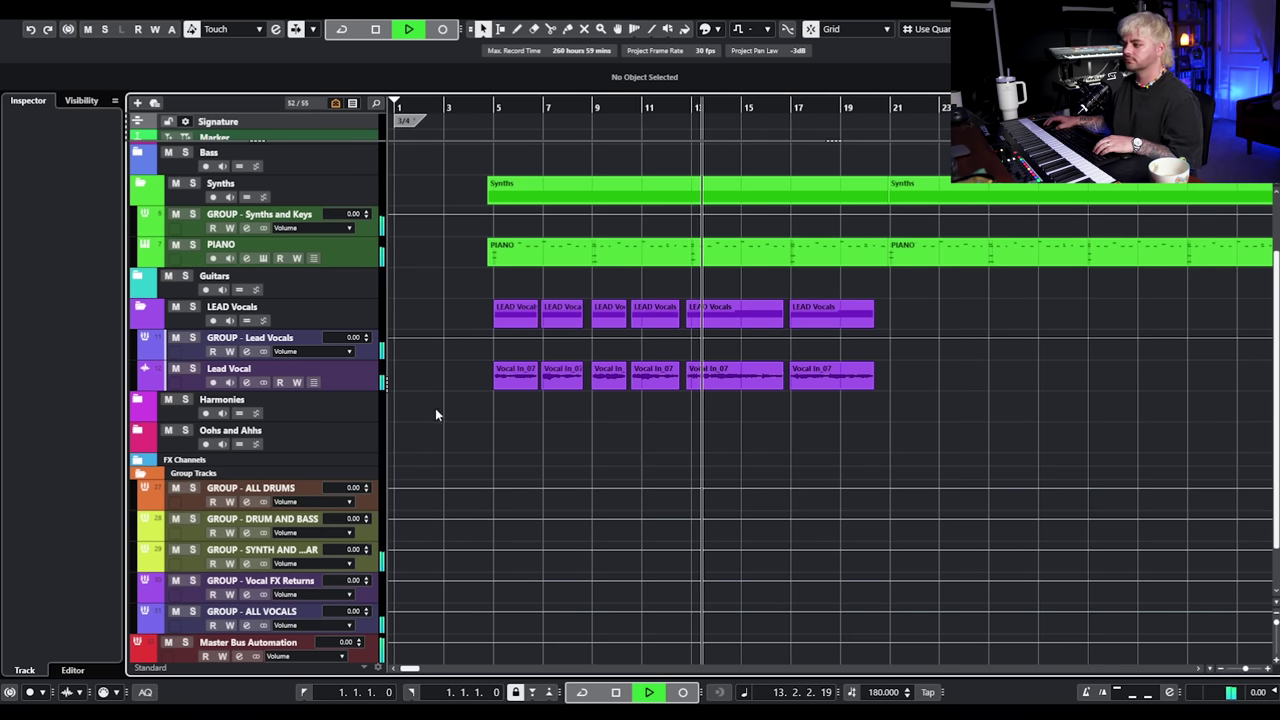
key(space)
Insert Waves Tune Real-Time in the first slot of the Lead Vocal track's StudioRack.
drag(1279, 150, 659, 126)
click(594, 322)
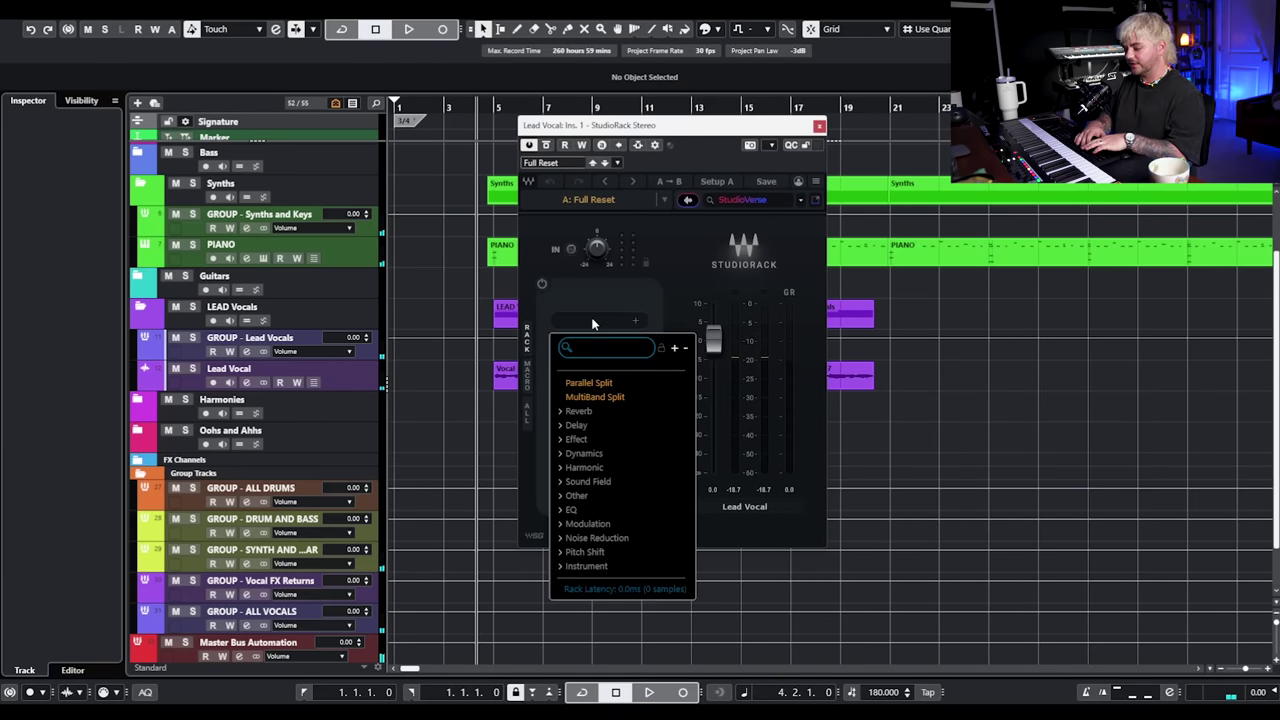
text(tune)
click(634, 386)
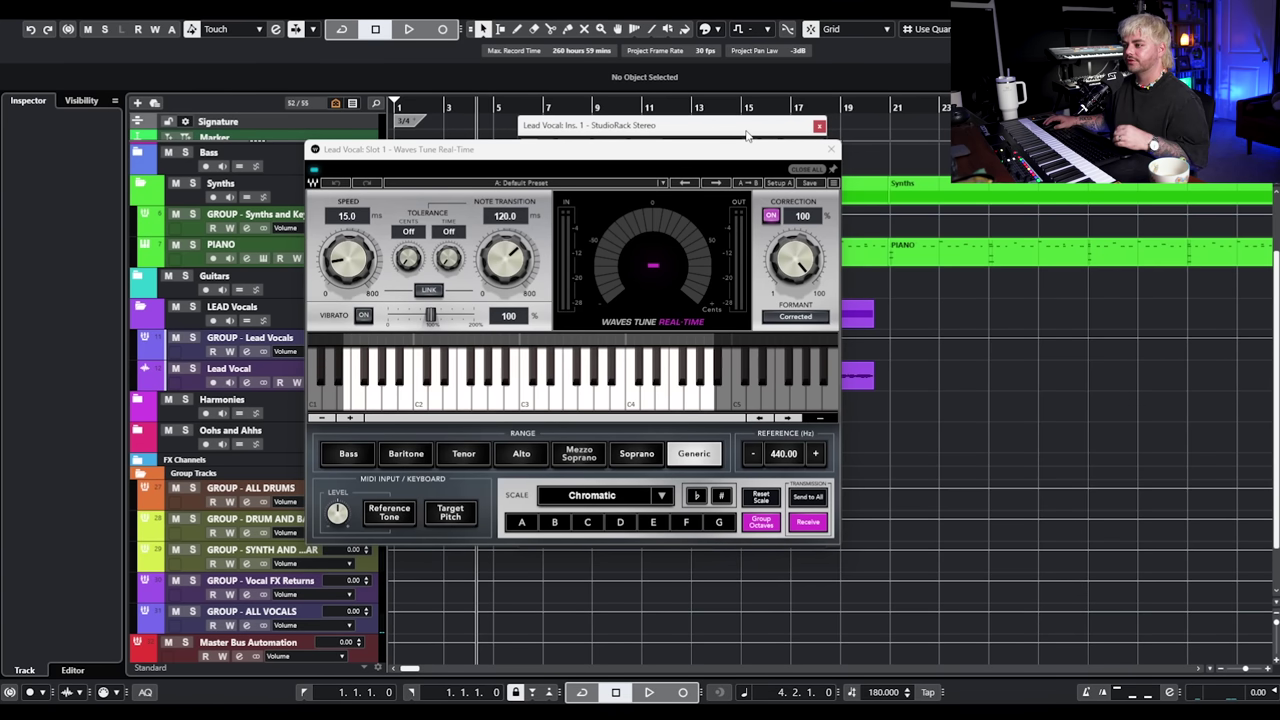
Set Waves Tune Real-Time to the E Major scale, with speed 17.3 ms and note transition 33.7 ms.
drag(760, 150, 764, 153)
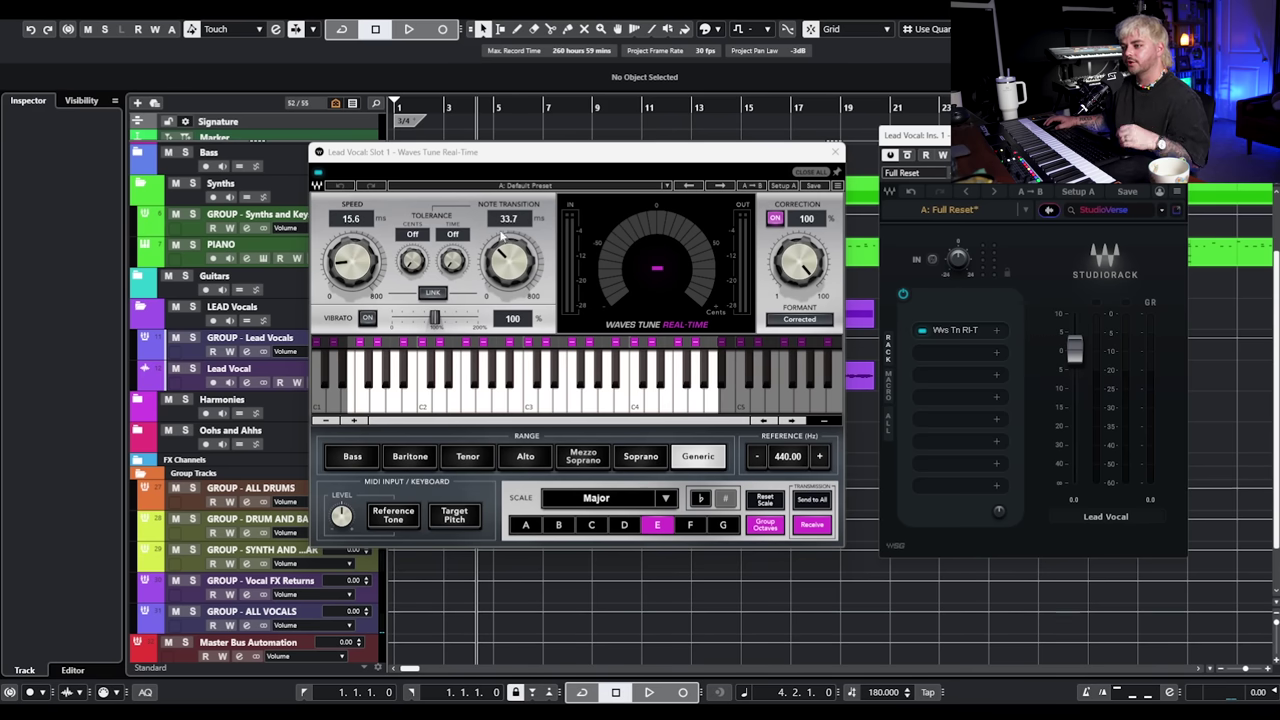
drag(354, 255, 400, 254)
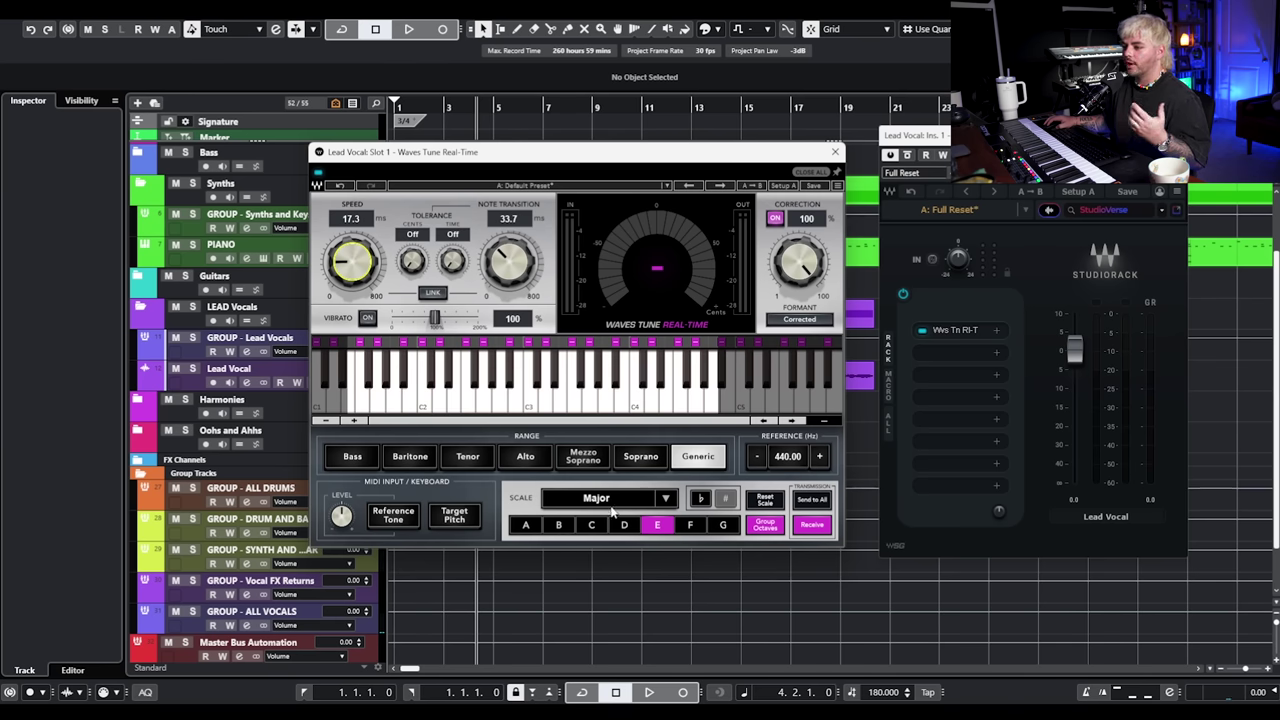
click(836, 155)
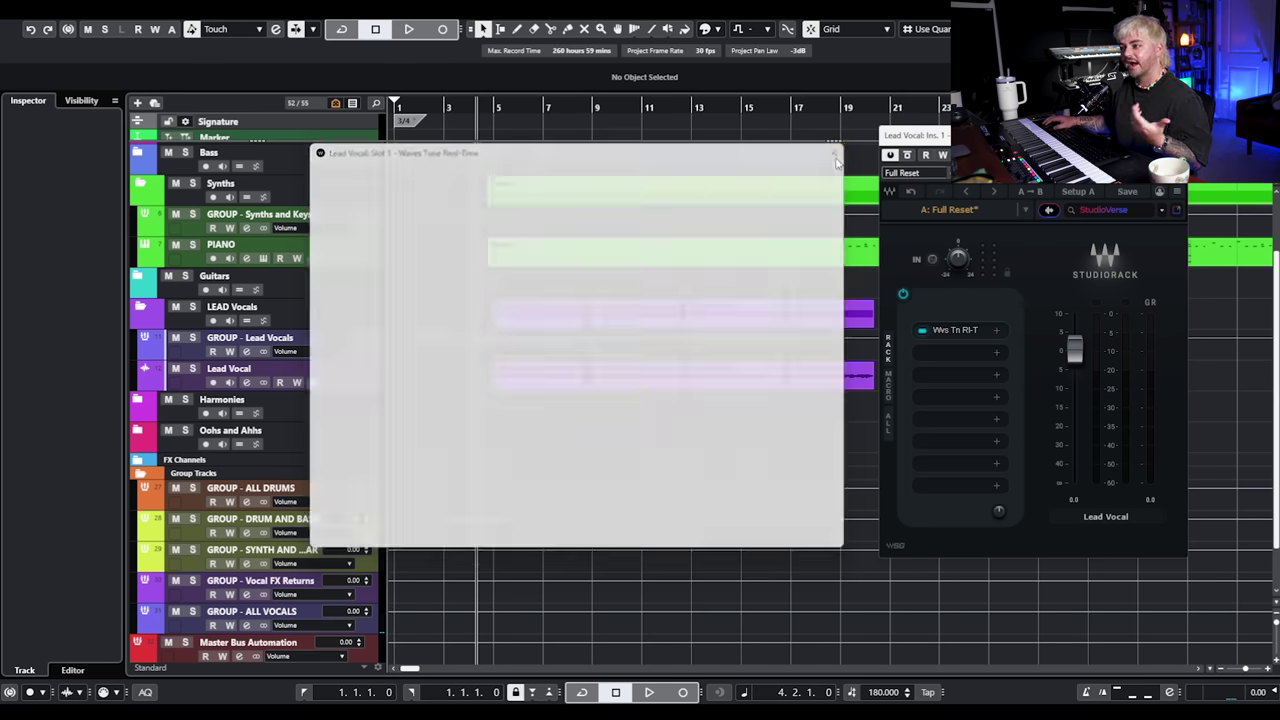
Insert REDD37-51 in the second StudioRack slot with the Lead Vocal 2 preset.
click(945, 355)
text(redd)
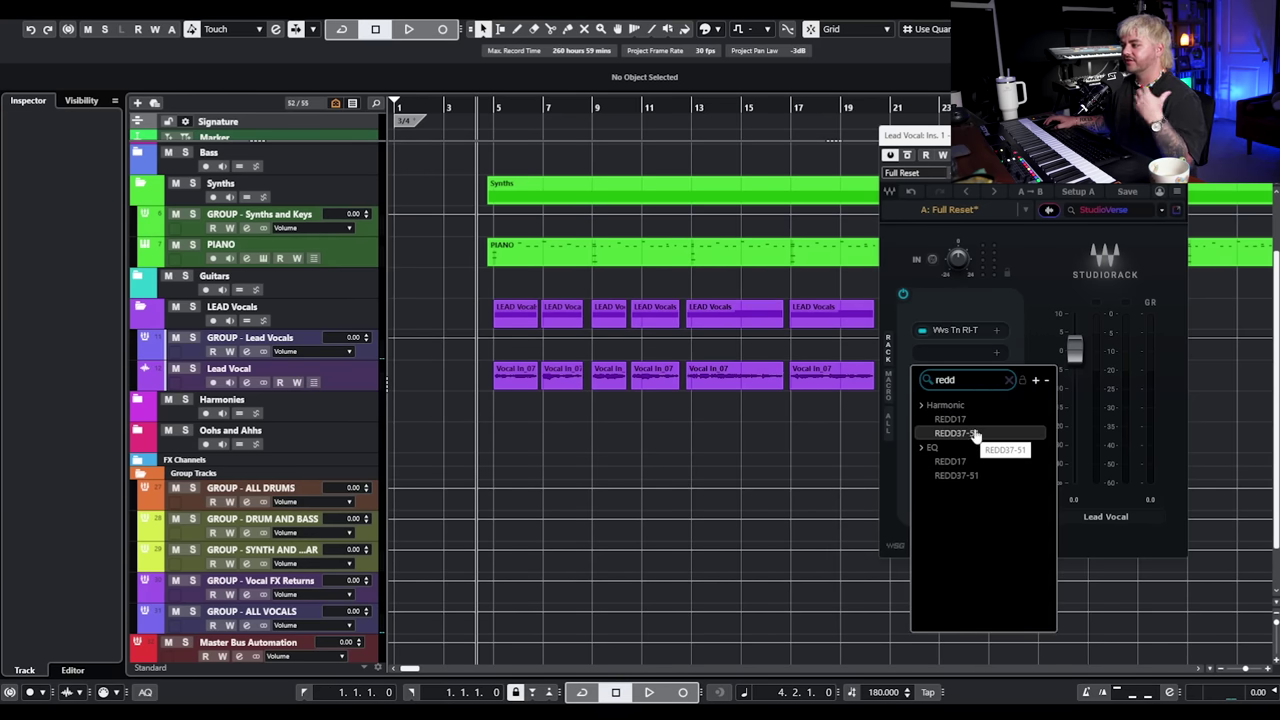
click(978, 436)
drag(1194, 165, 594, 129)
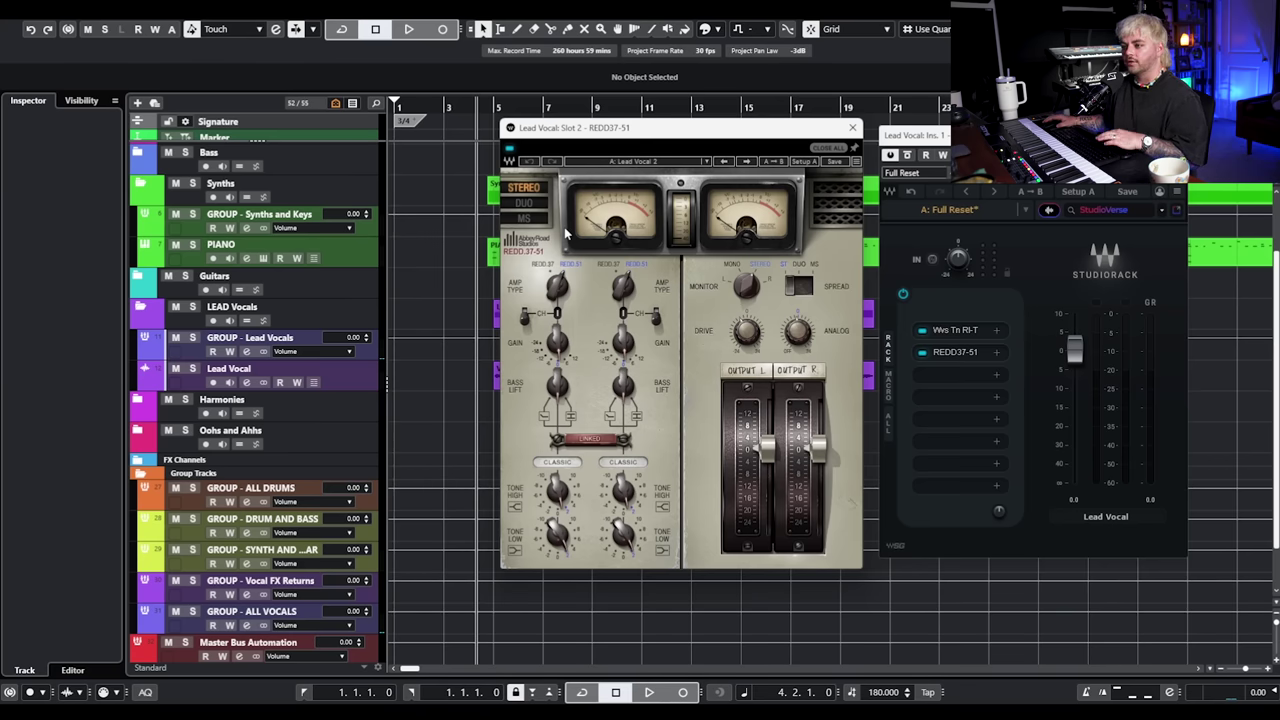
Compare the vocal with REDD37-51 bypassed and active during playback, and set its Drive to -10.4.
key(space)
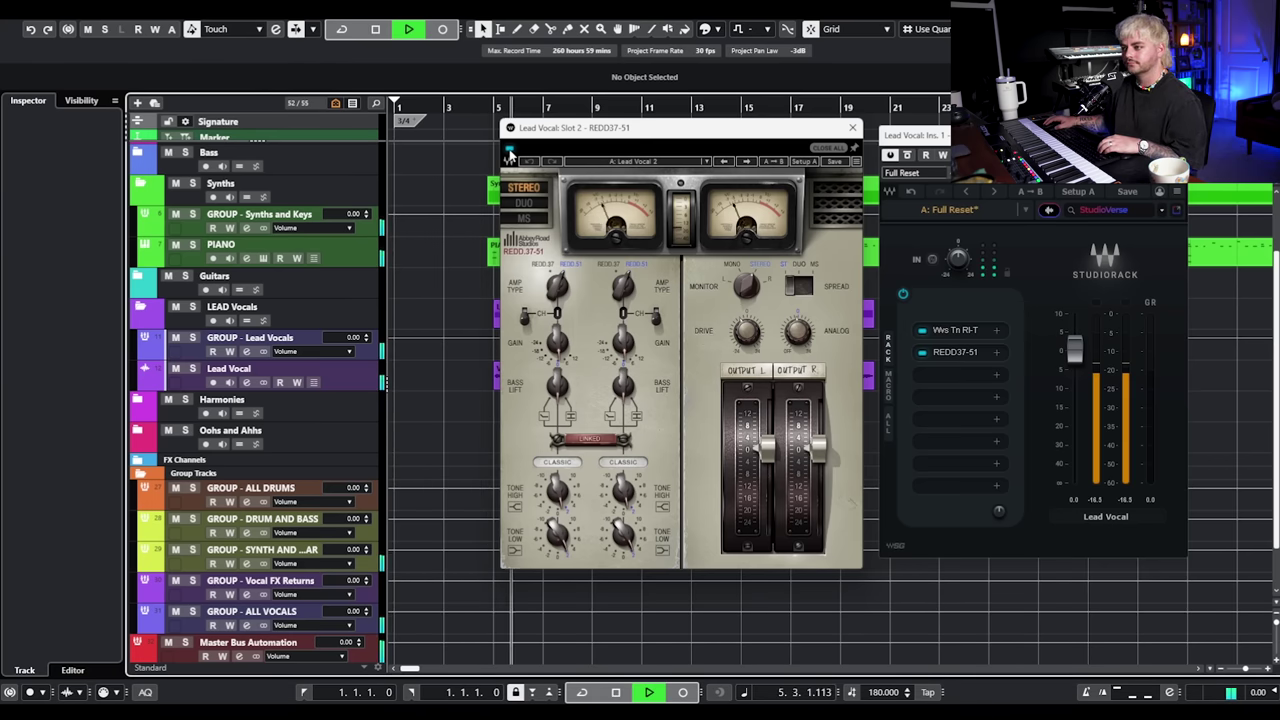
click(509, 152)
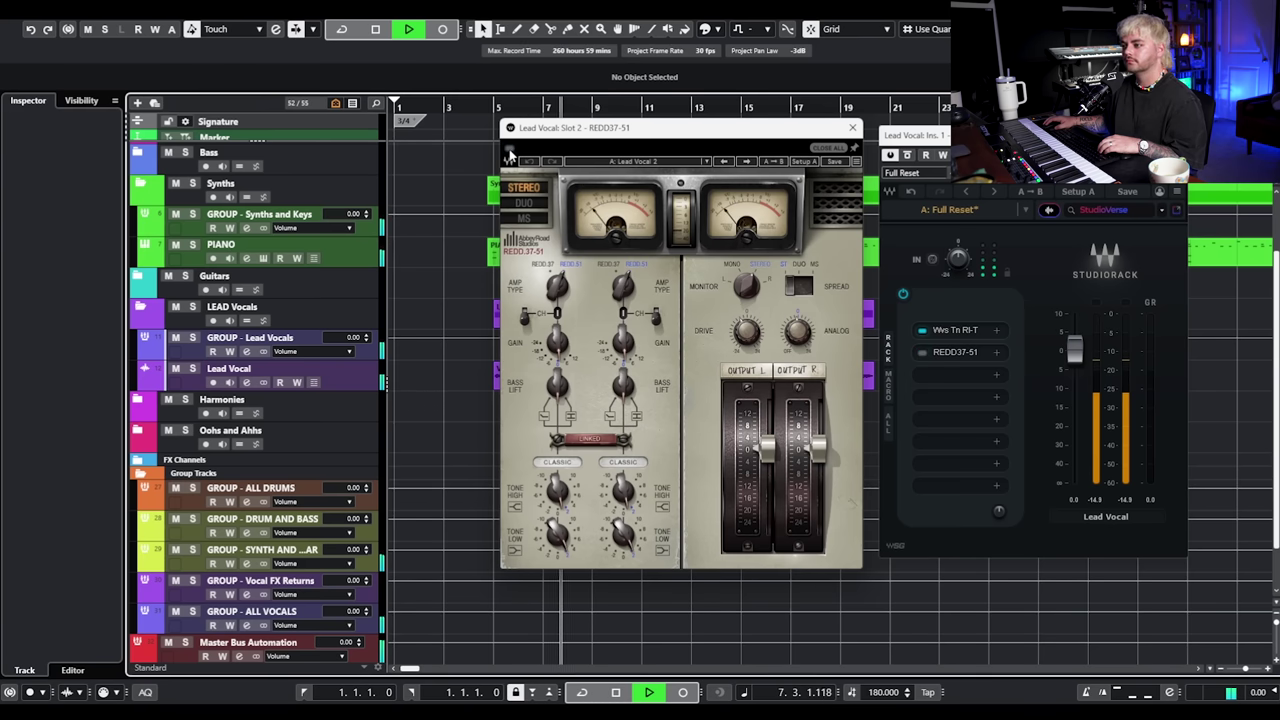
click(509, 152)
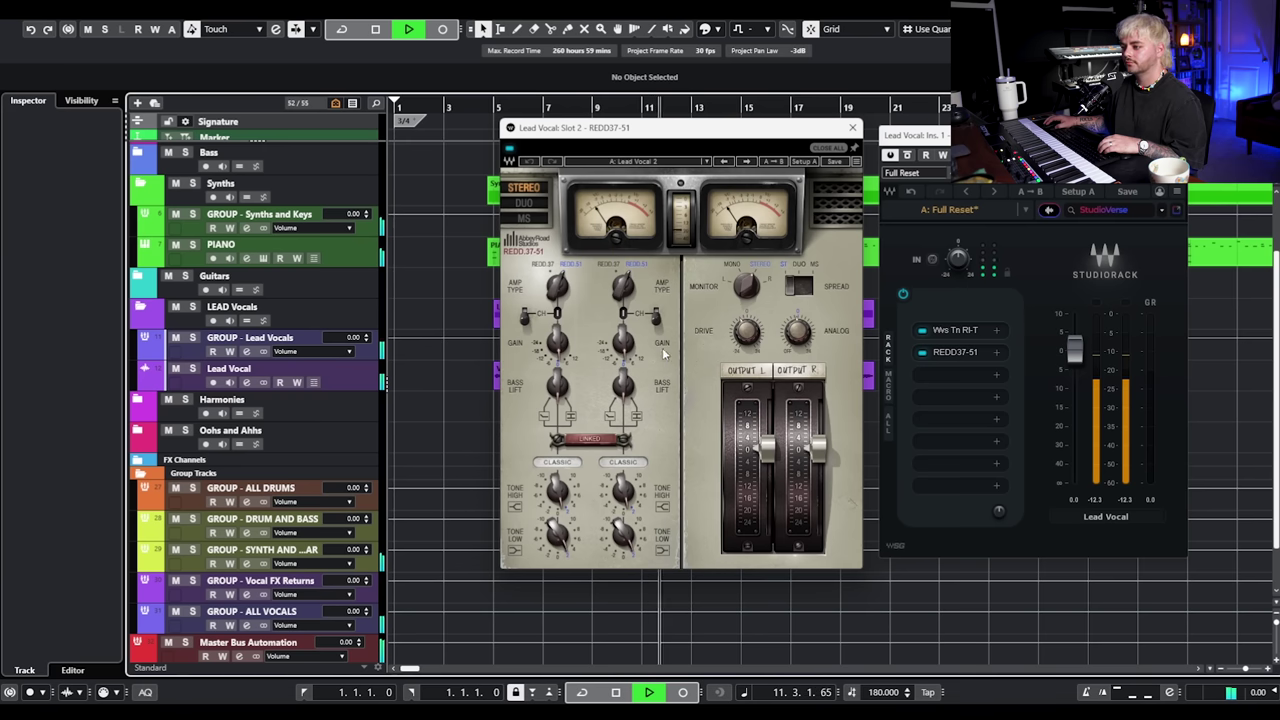
scroll(750, 335, down, 3)
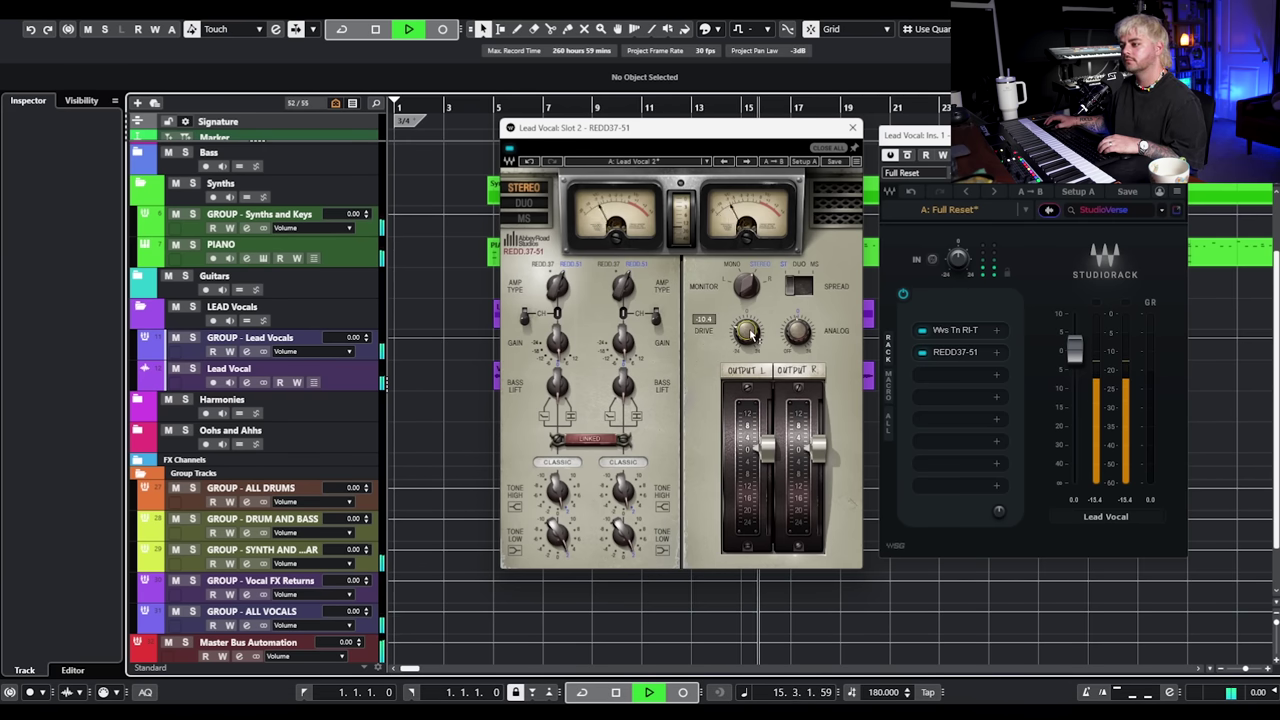
Stop playback, close REDD37-51, and insert Scheps 73 in the third StudioRack slot of the Lead Vocal track.
key(space)
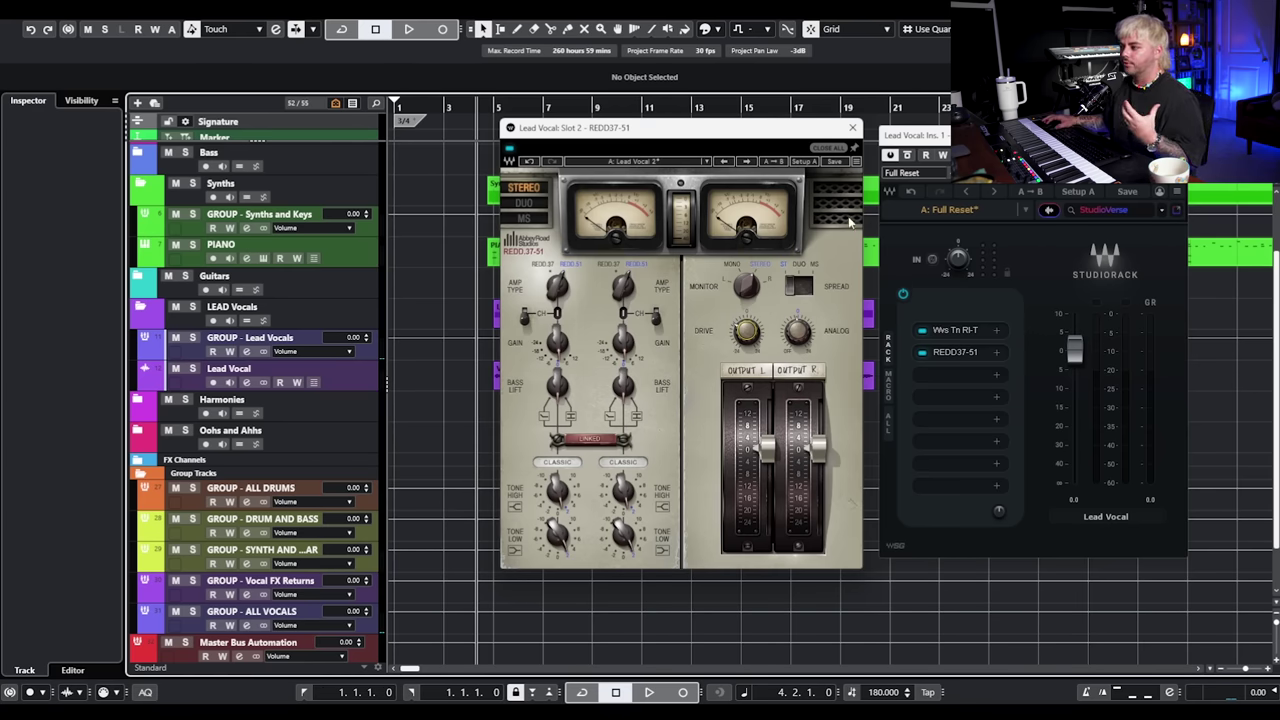
click(852, 127)
click(944, 376)
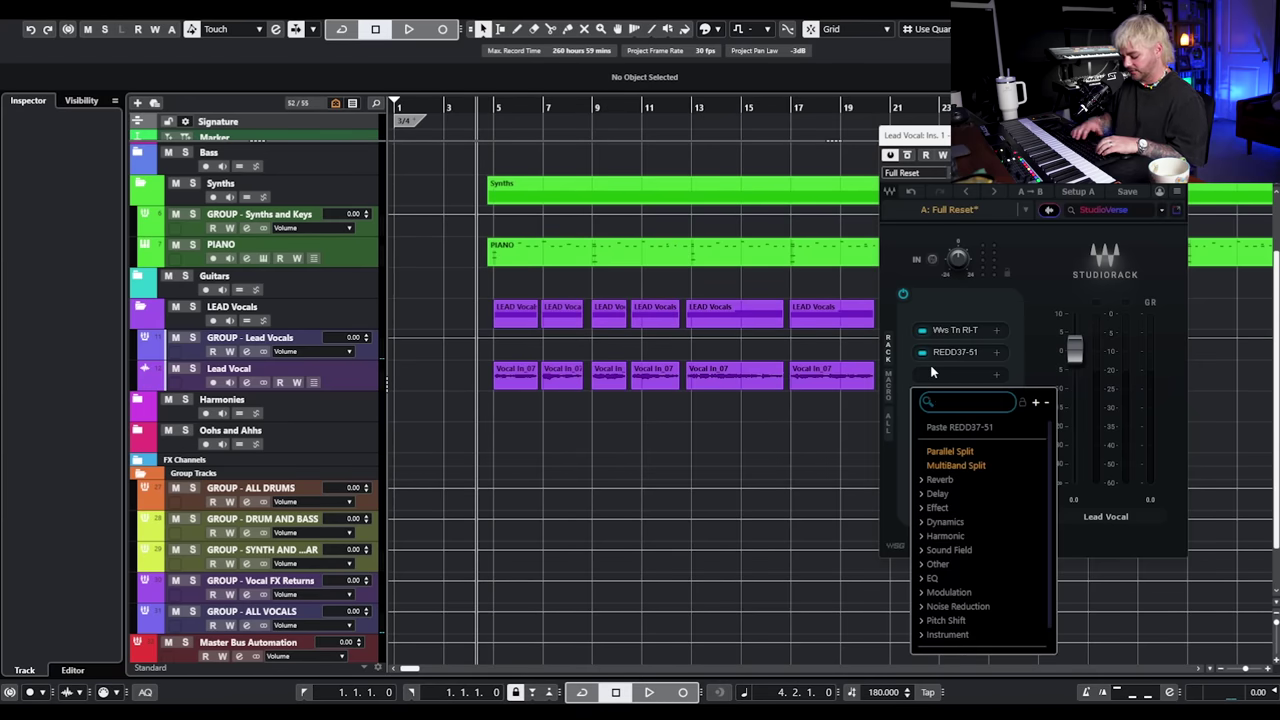
text(scheps)
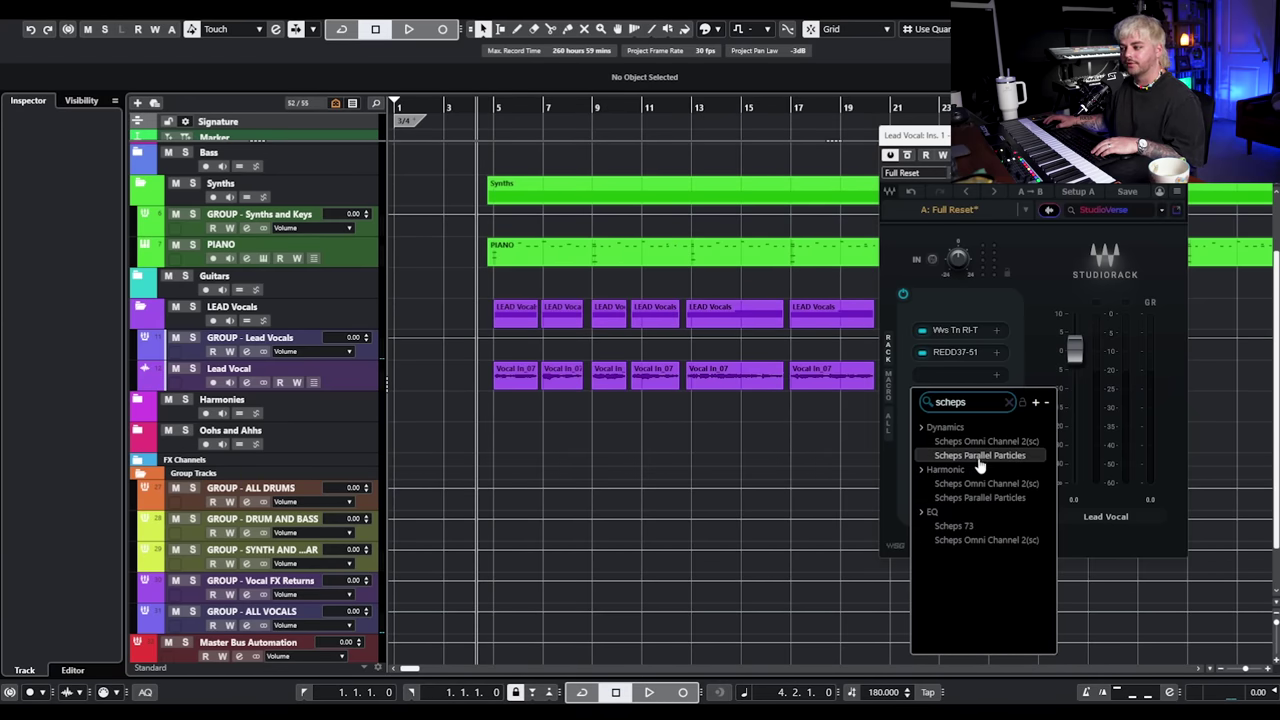
click(997, 527)
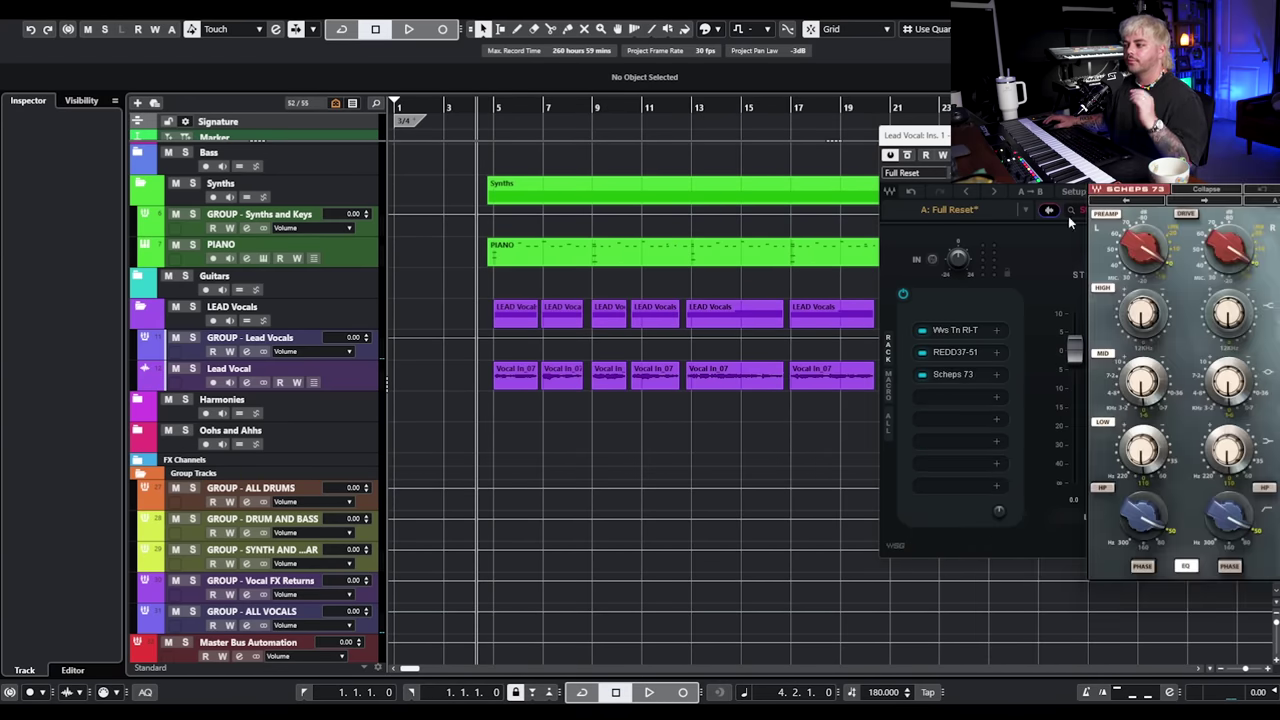
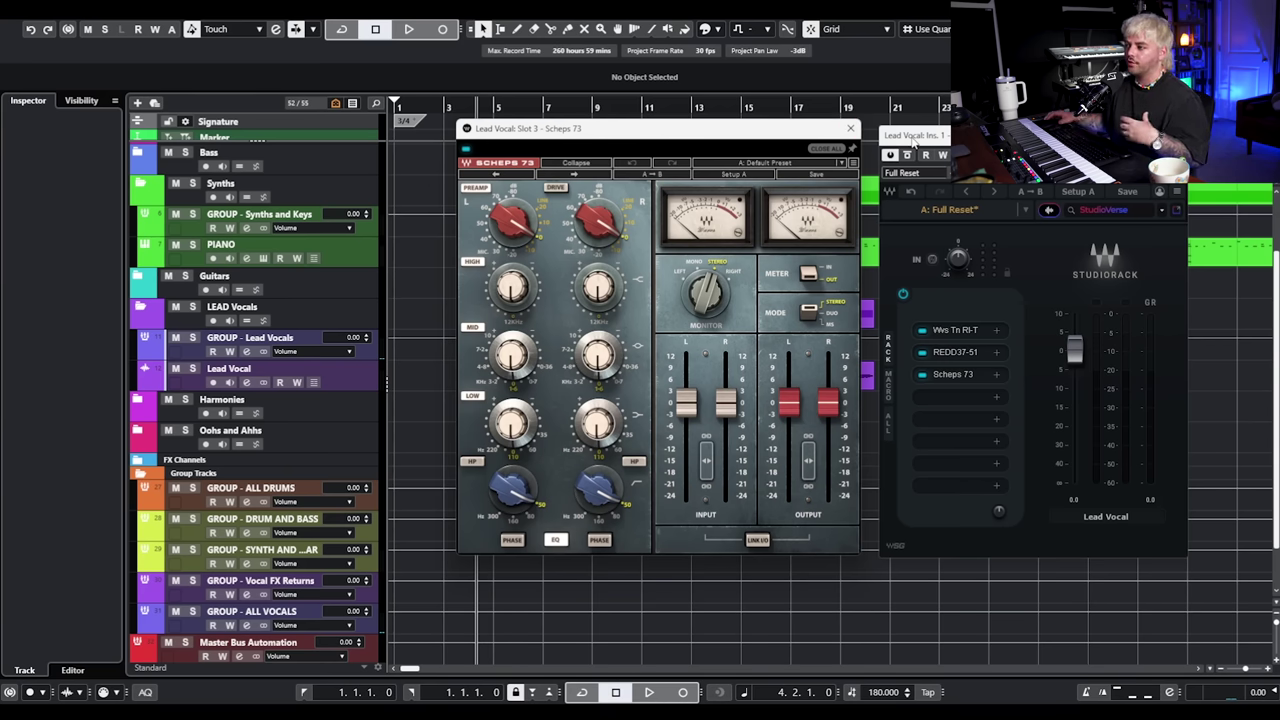
Shape the vocal during playback with Scheps 73's high, mid and low EQ bands and its high-pass filter.
key(space)
mouse_move(512, 288)
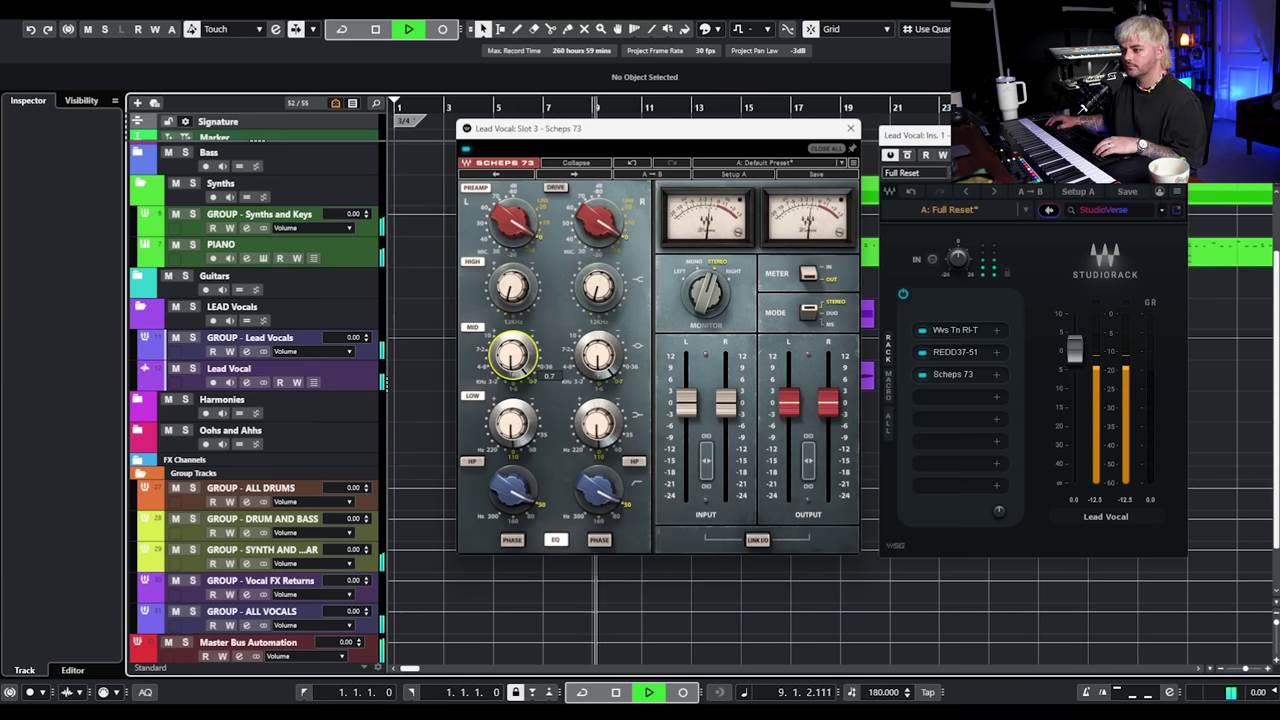
mouse_move(512, 354)
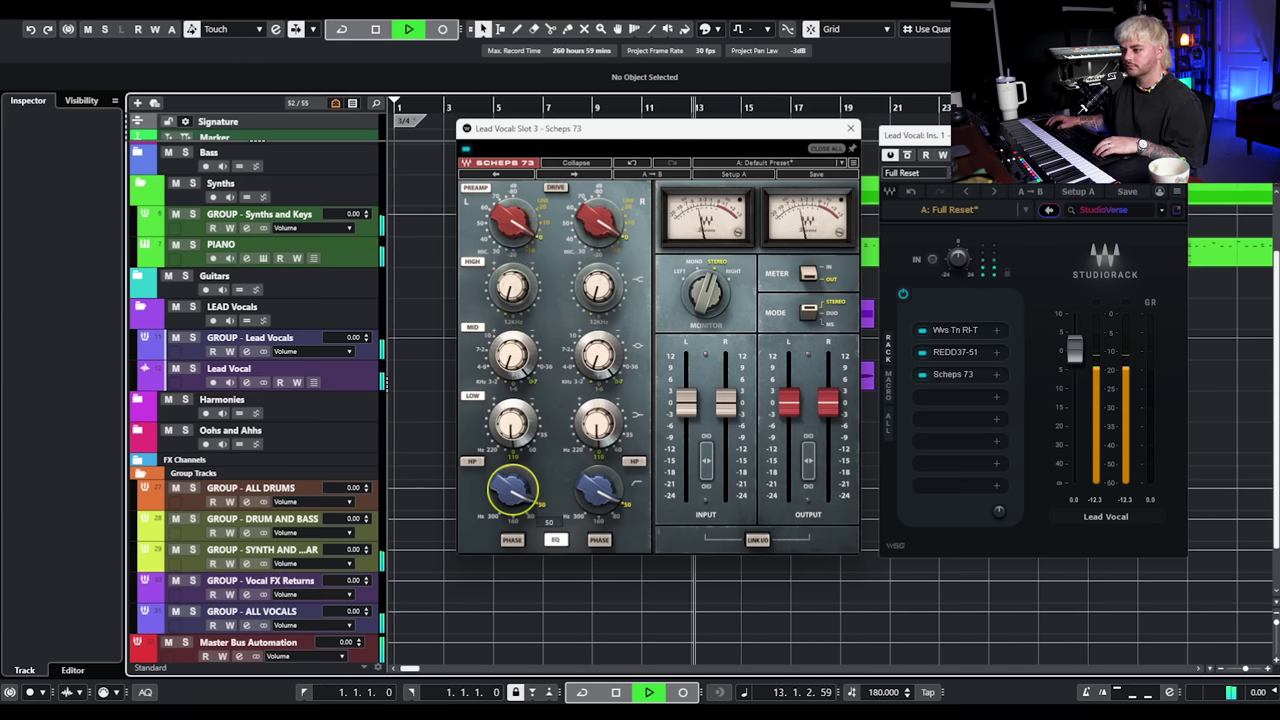
mouse_move(514, 425)
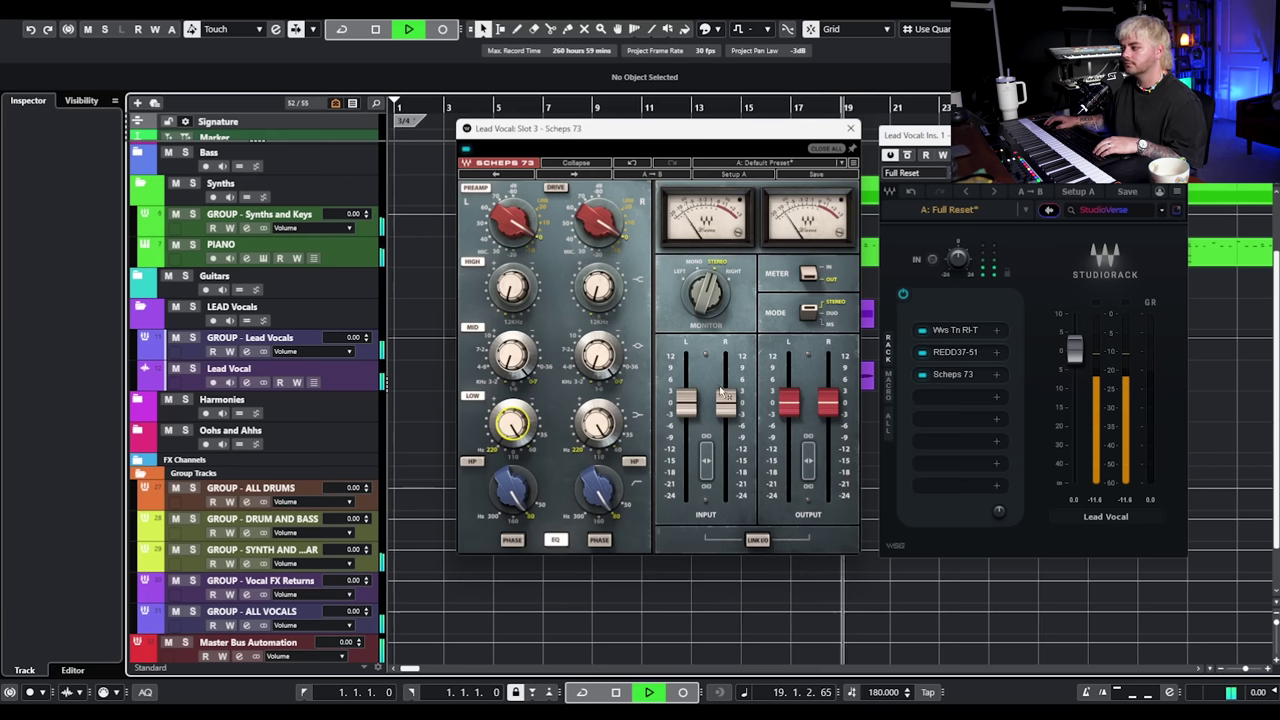
Replay the vocal and compare it with Scheps 73 bypassed and active.
key(space)
key(space)
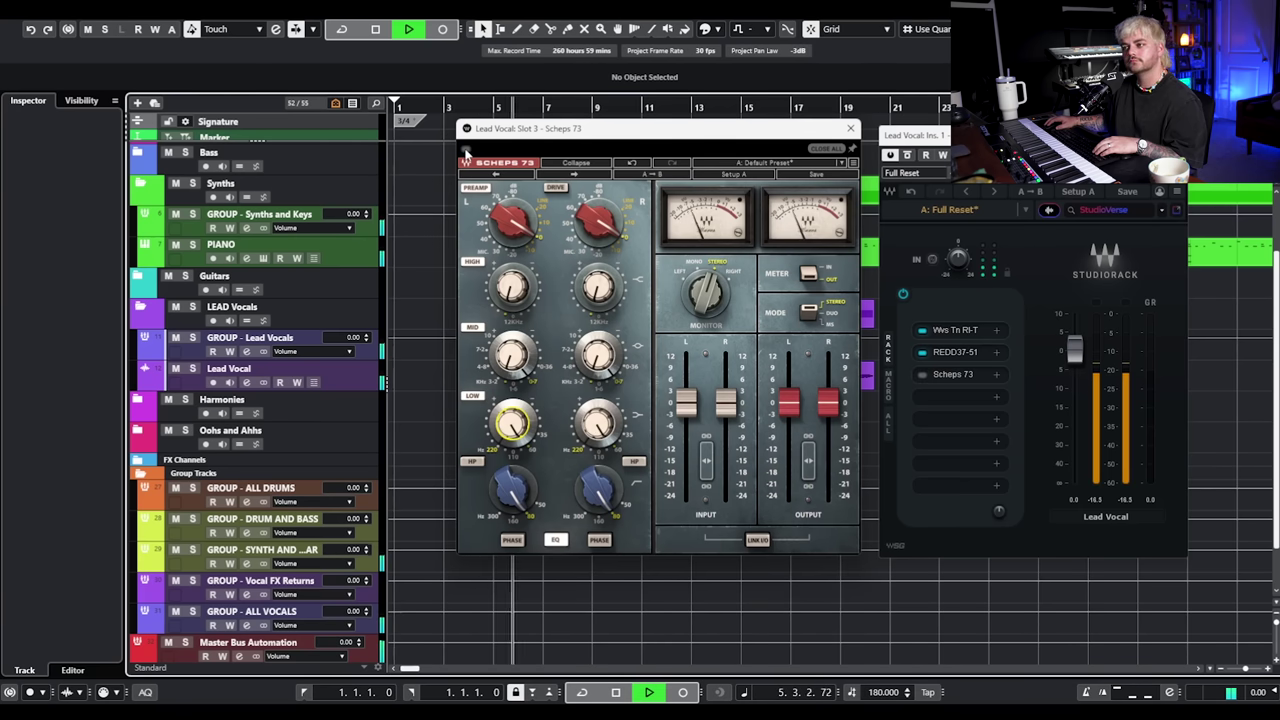
click(466, 150)
click(466, 150)
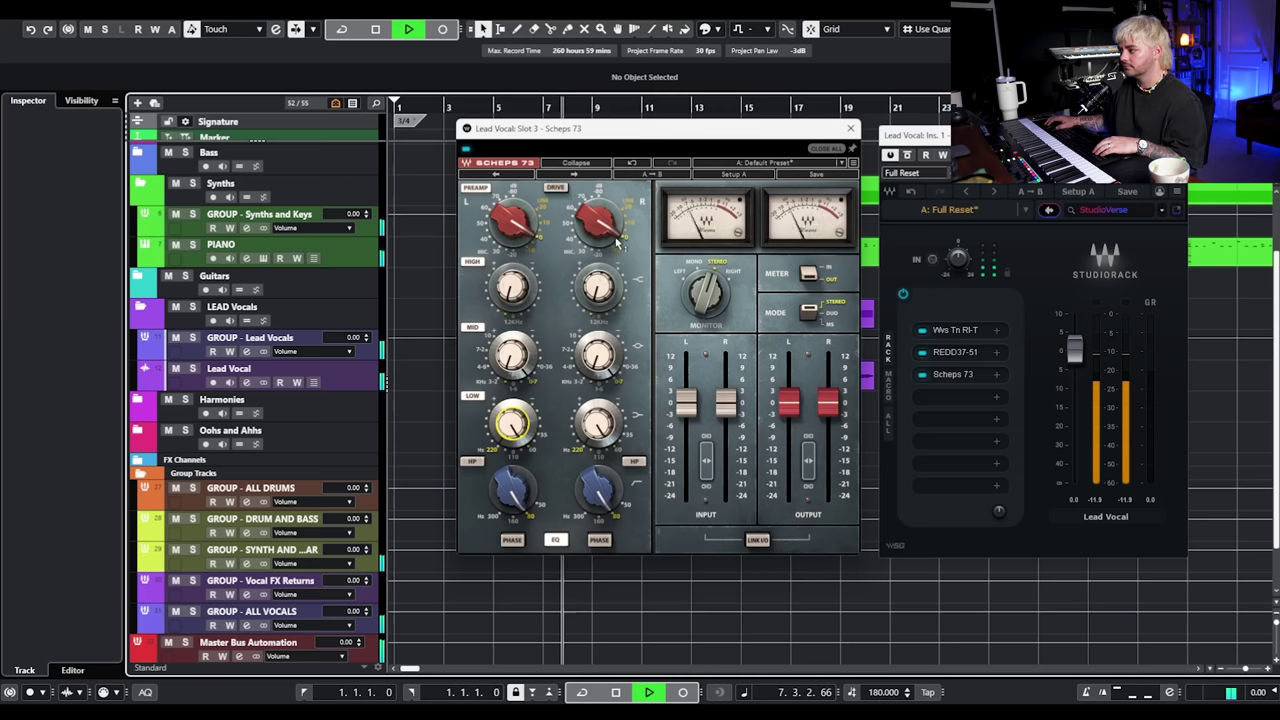
Change the Scheps 73 preamp gain, trim its output level slightly, recheck it against bypass, and close the plugin.
drag(598, 222, 598, 305)
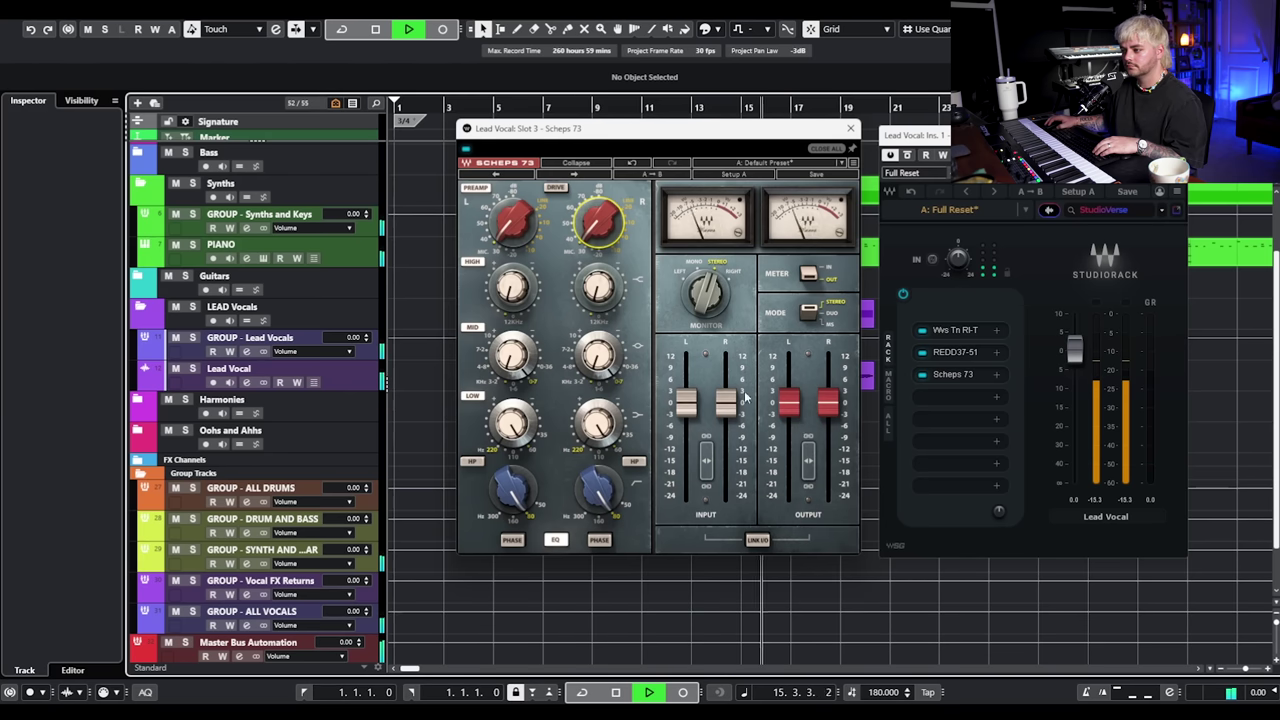
drag(789, 403, 789, 409)
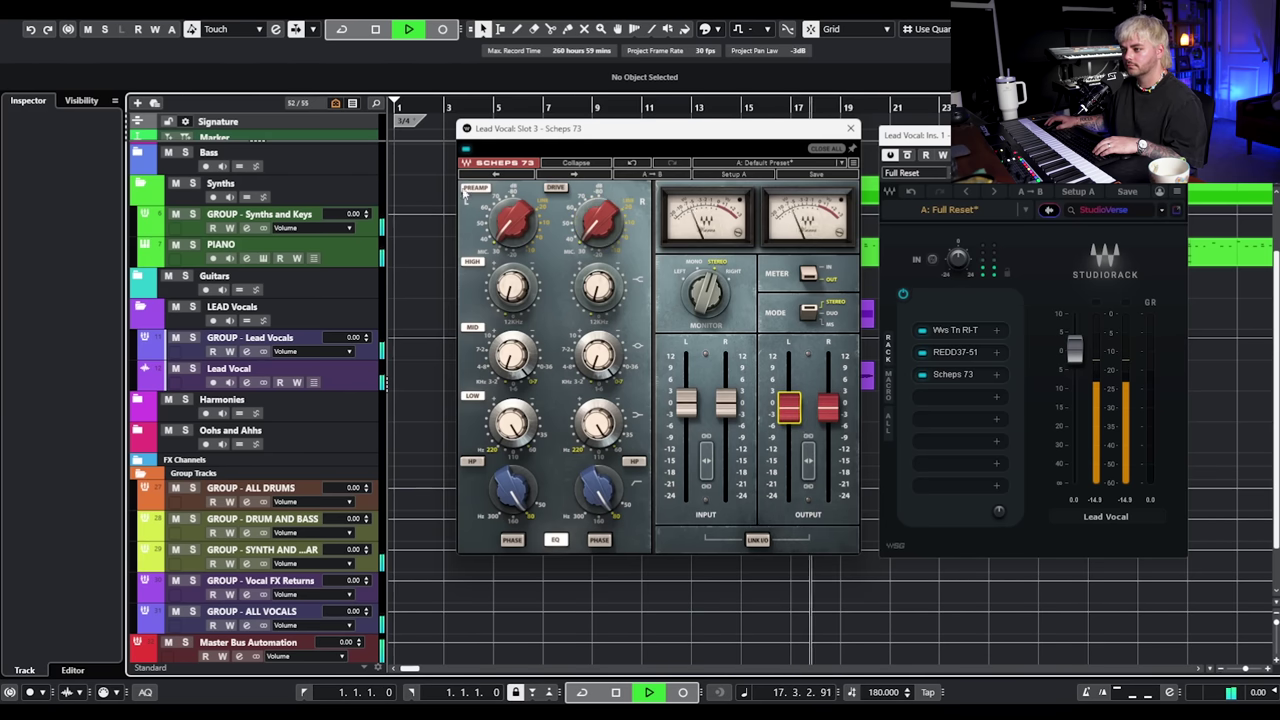
click(466, 150)
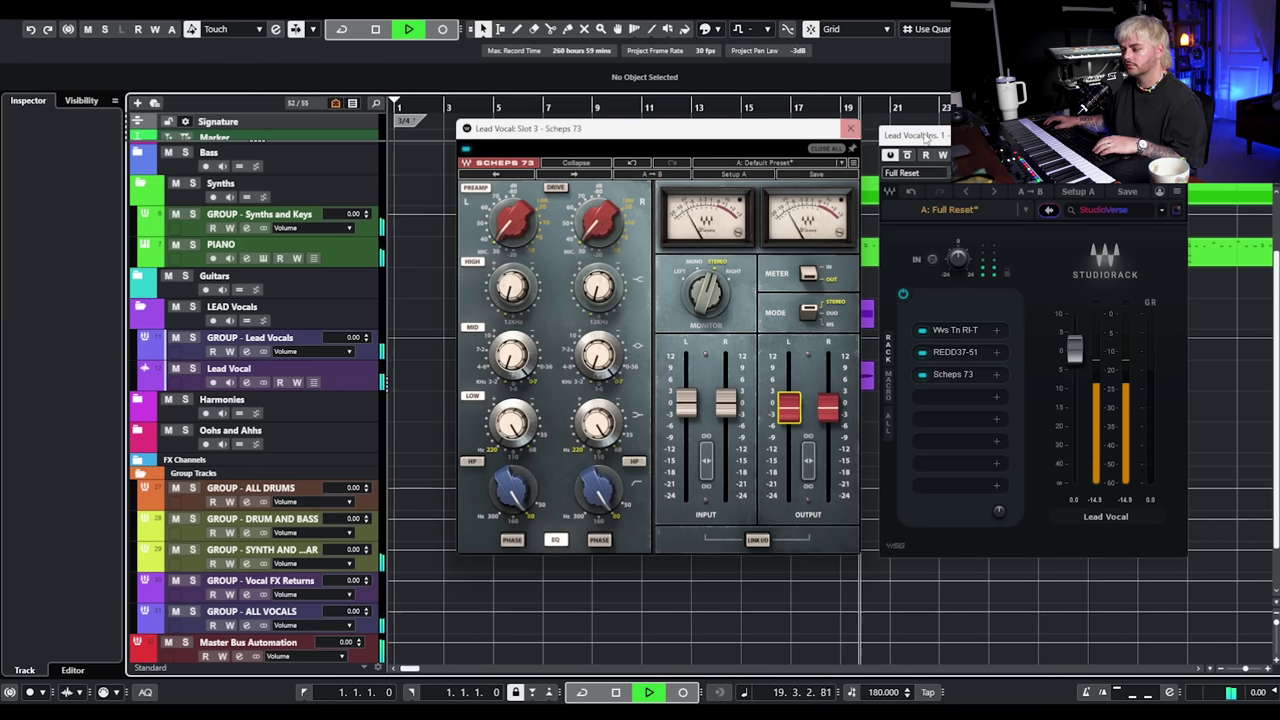
key(space)
click(850, 129)
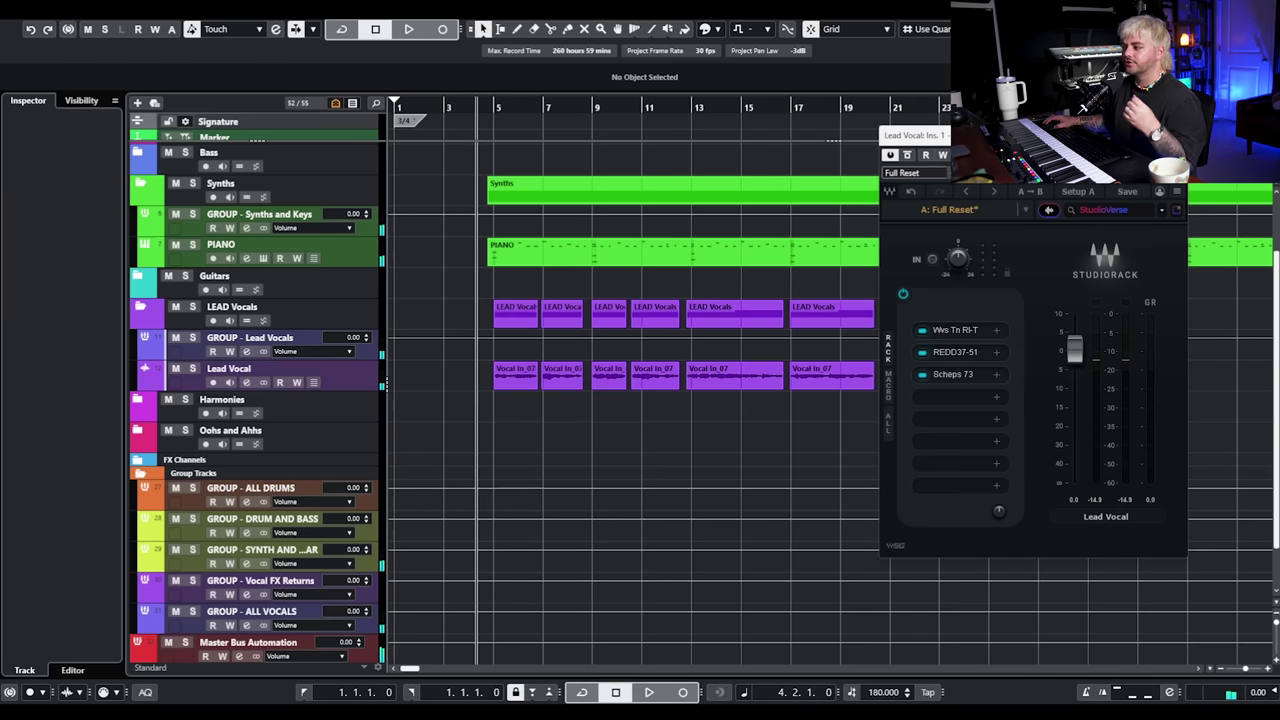
Insert CLA-76 in the fourth StudioRack slot, adjust its attack, and set its release to 7.
click(958, 395)
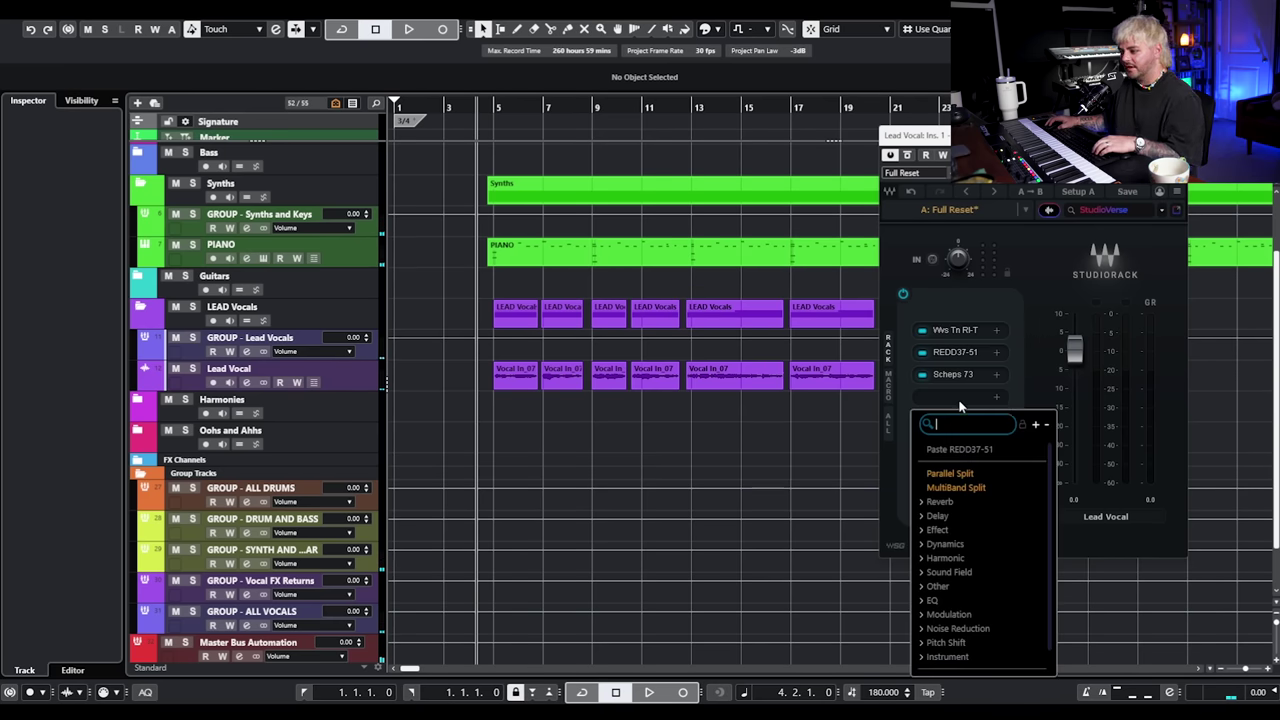
text(76)
click(950, 464)
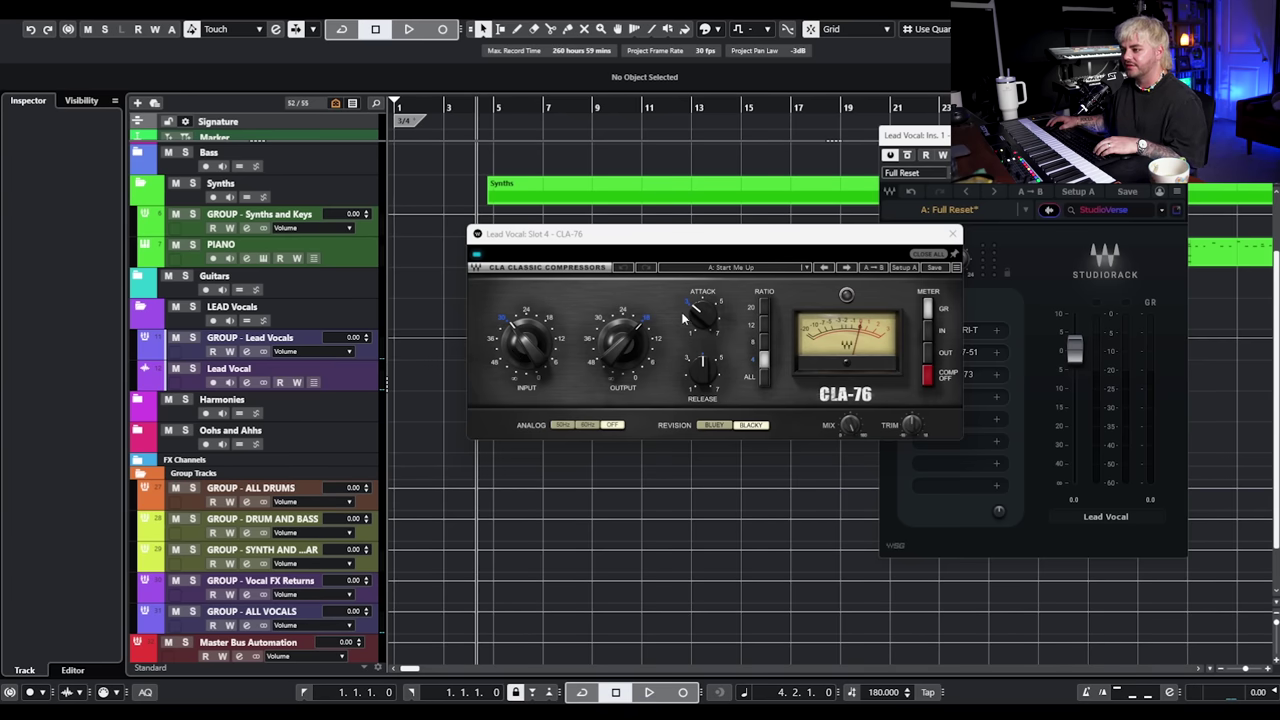
drag(706, 323, 706, 316)
drag(705, 380, 705, 344)
Balance the CLA-76 input and output levels while auditioning the vocal, and close the plugin.
key(space)
click(525, 343)
key(space)
drag(622, 343, 622, 352)
key(space)
click(537, 349)
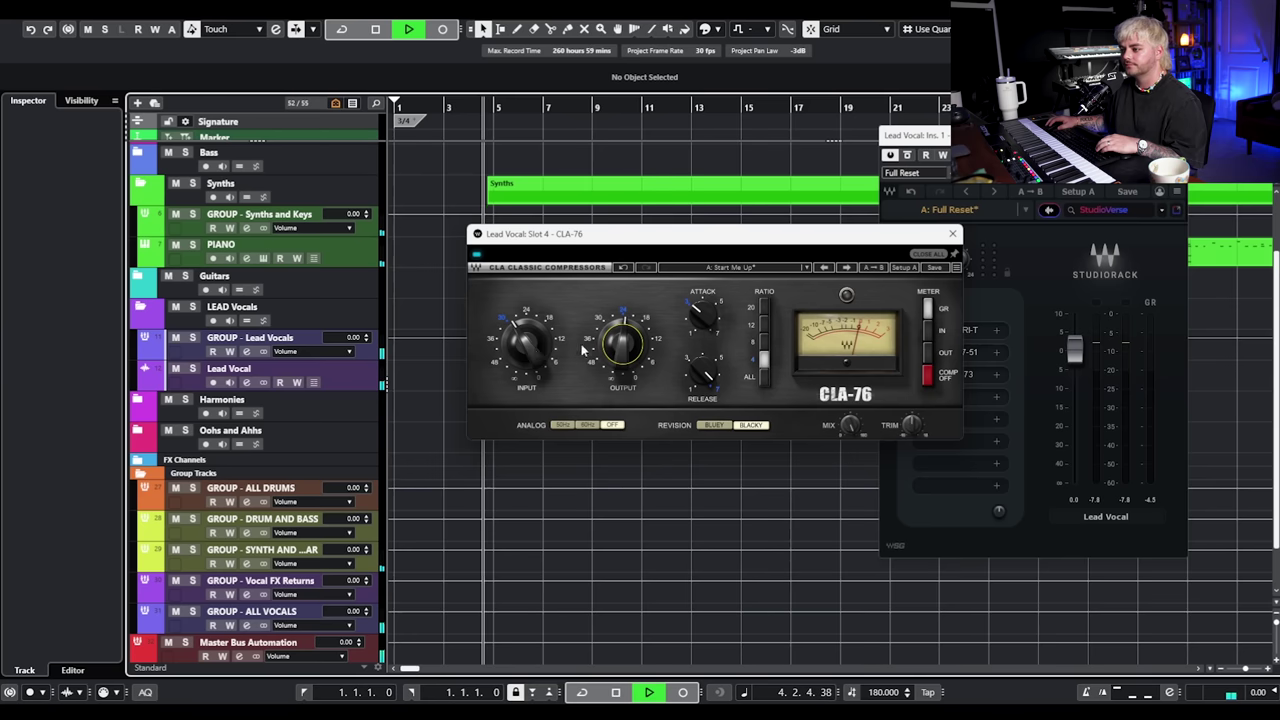
click(622, 343)
drag(622, 343, 622, 348)
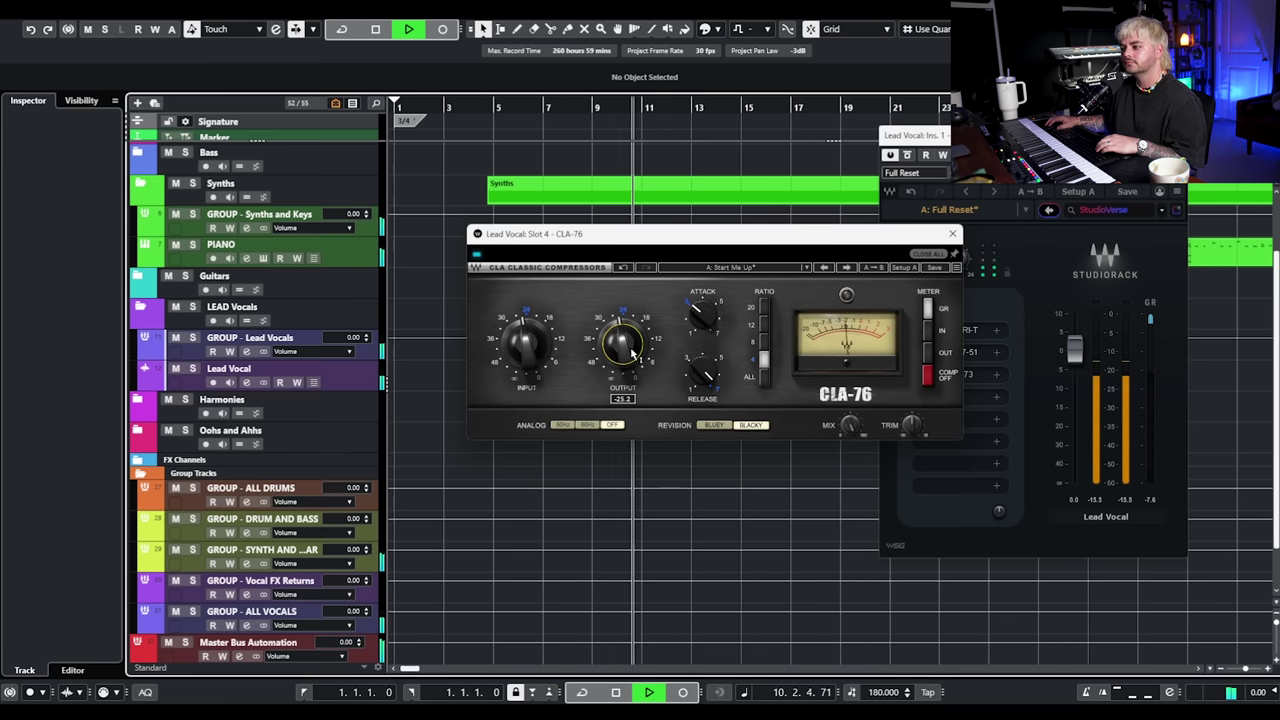
drag(532, 349, 532, 355)
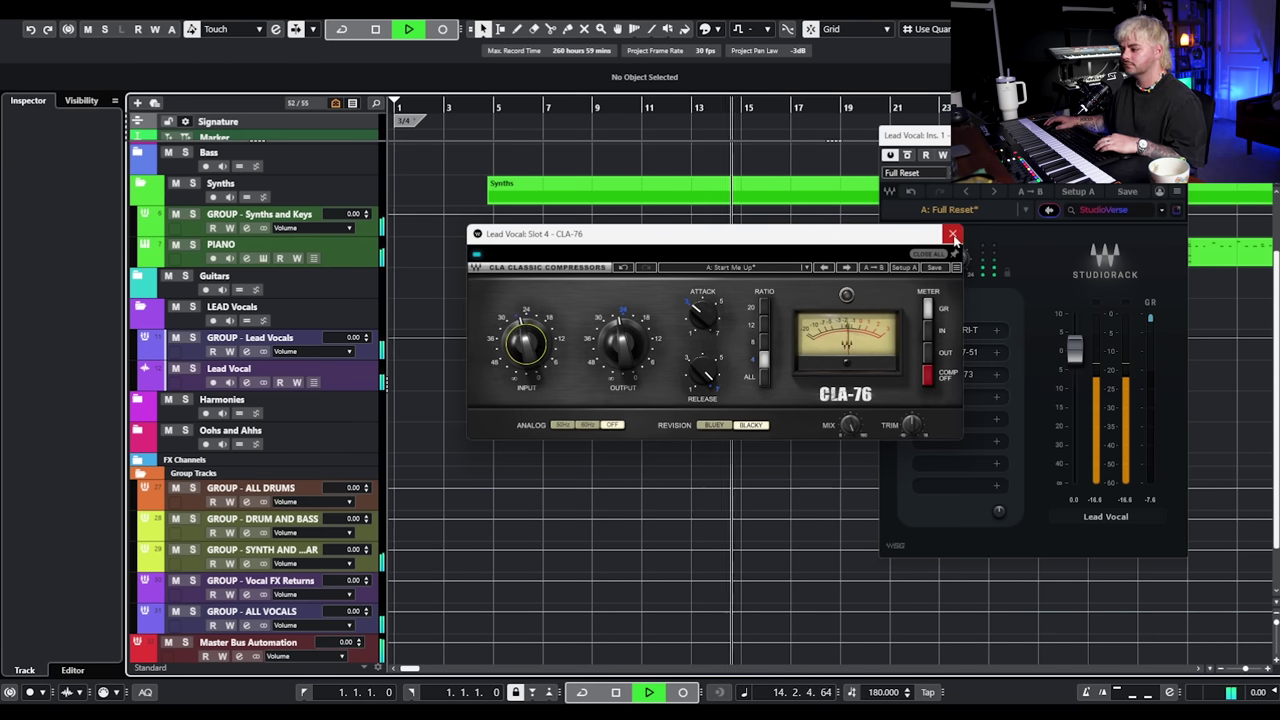
key(space)
click(952, 233)
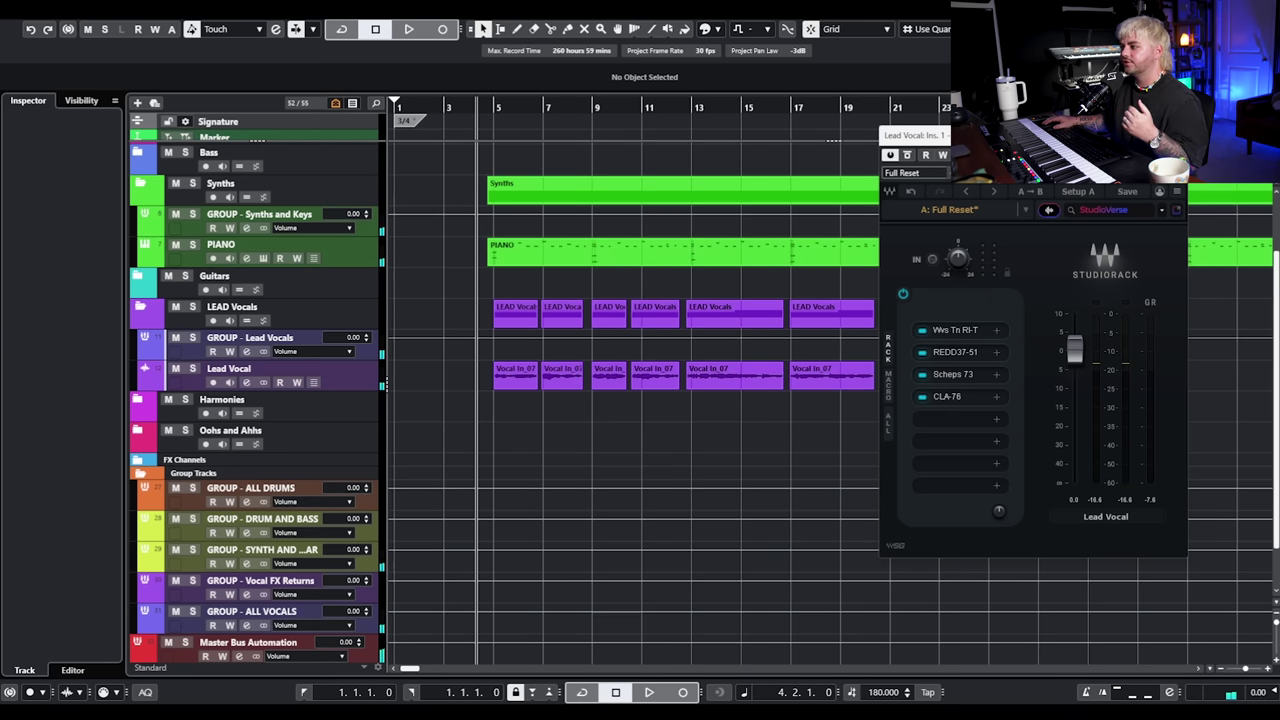
Insert CLA-2A in the fifth StudioRack slot and move its window clear of the rack.
click(940, 419)
text(2a)
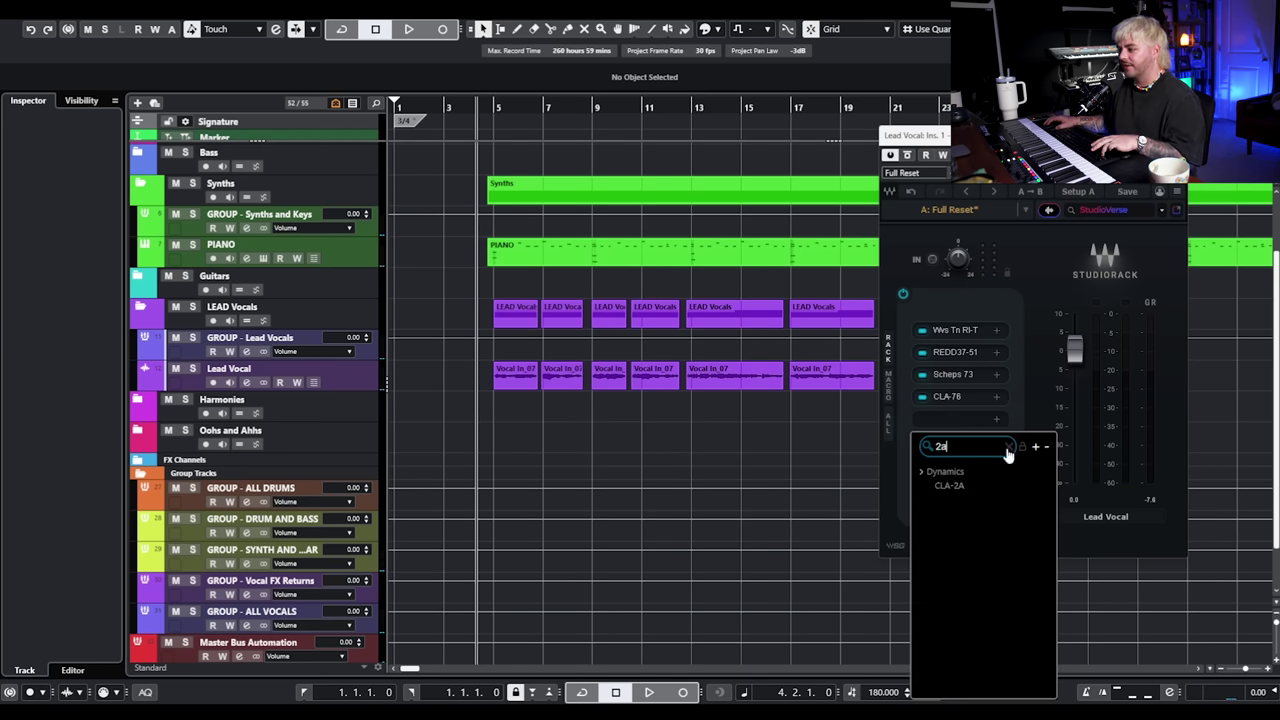
click(950, 489)
drag(1270, 263, 829, 237)
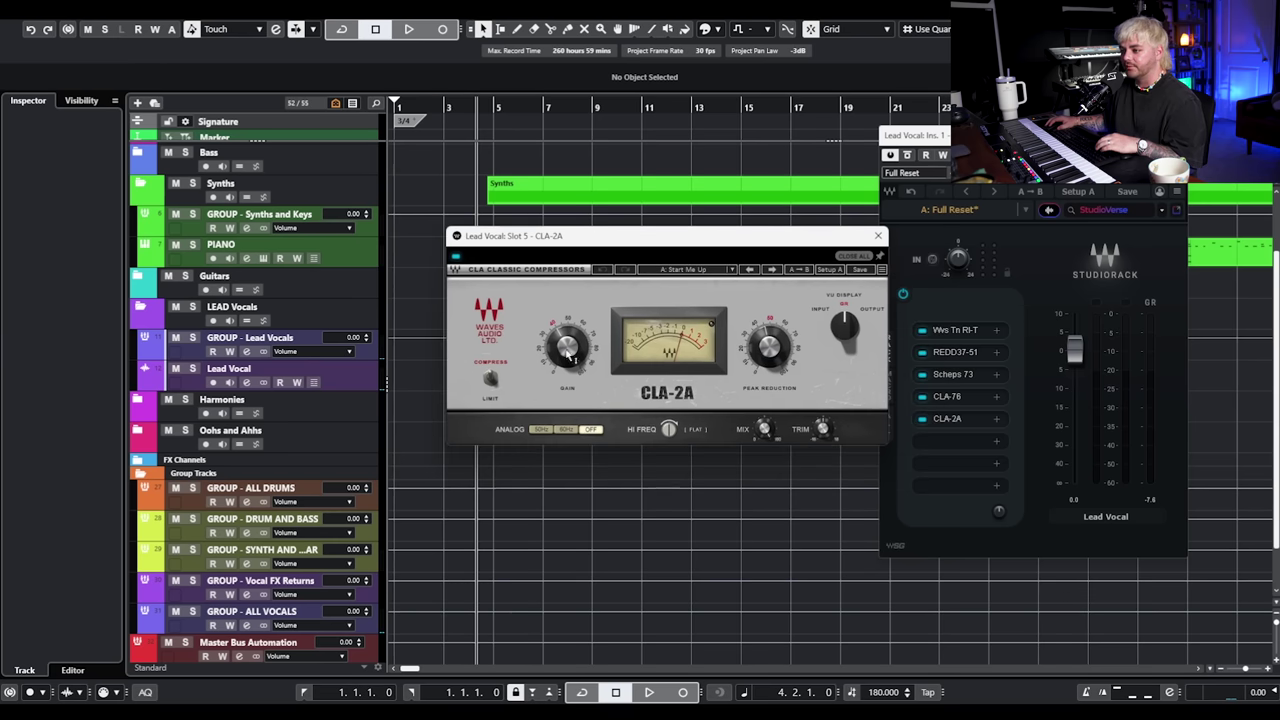
Lower the CLA-2A gain, set Hi Freq to 100, fine-tune Peak Reduction during playback, and close the plugin.
drag(568, 354, 568, 340)
drag(760, 352, 781, 350)
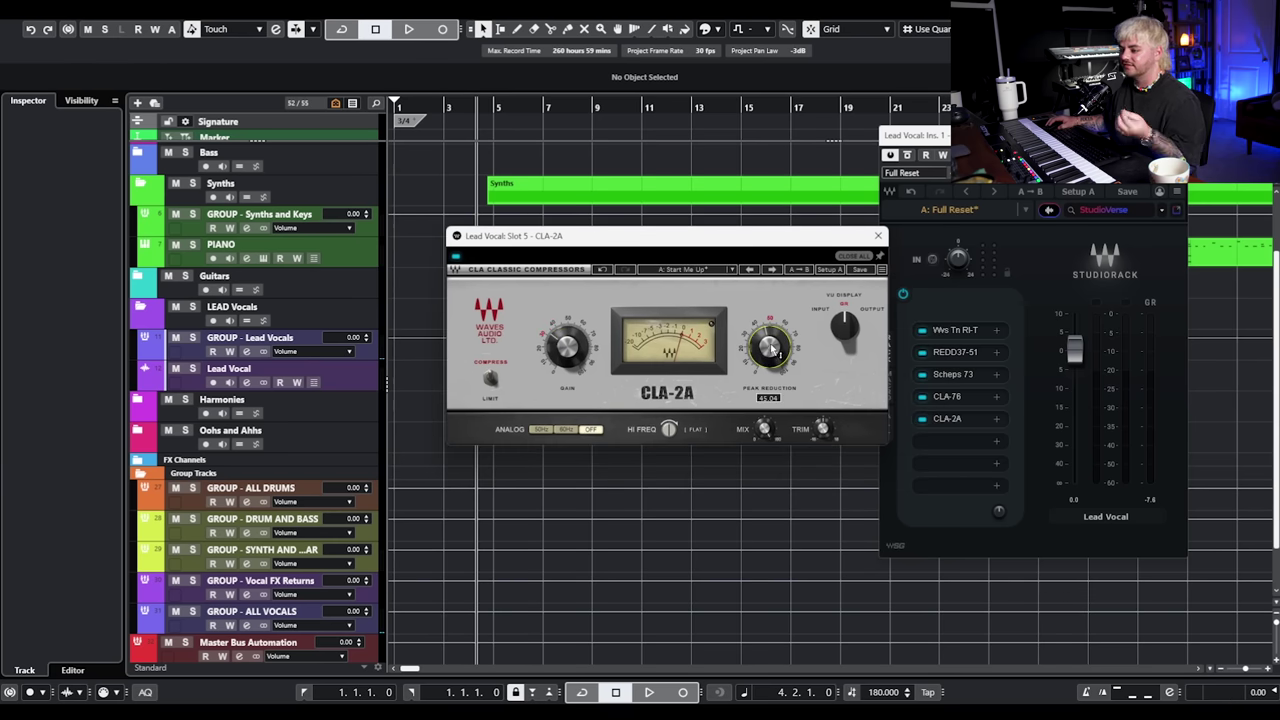
key(space)
drag(774, 348, 774, 335)
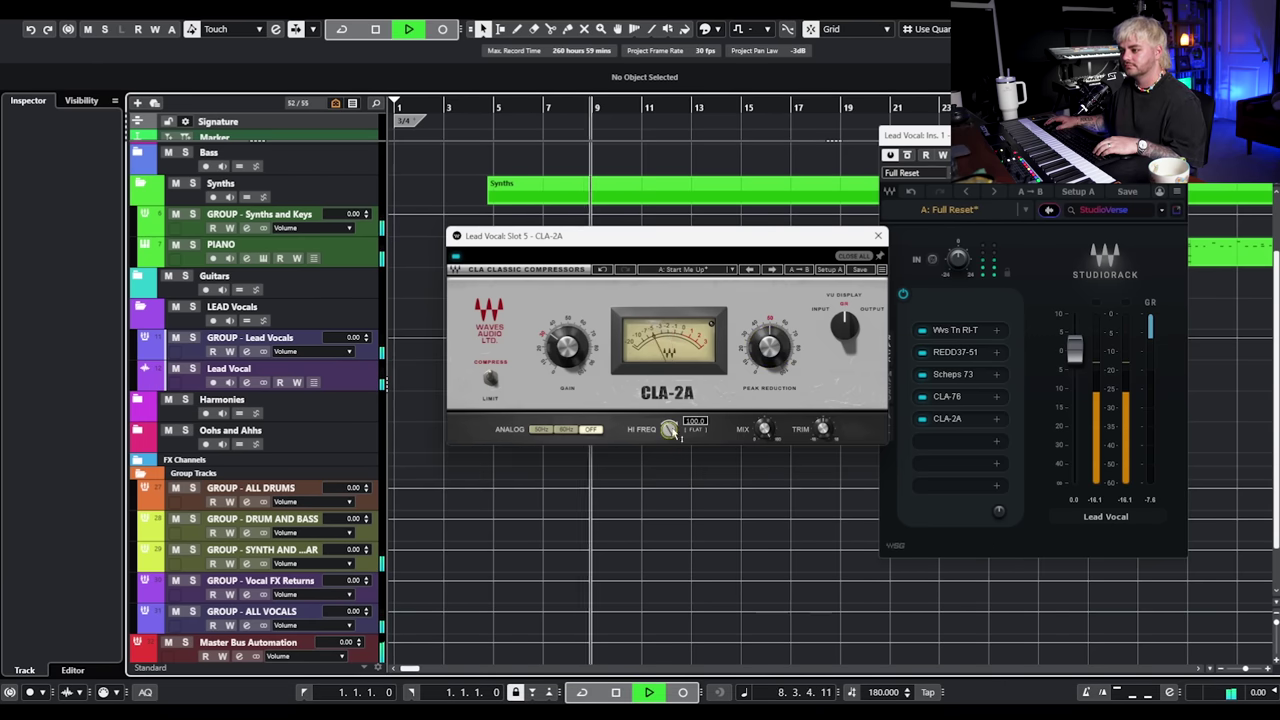
drag(770, 340, 770, 356)
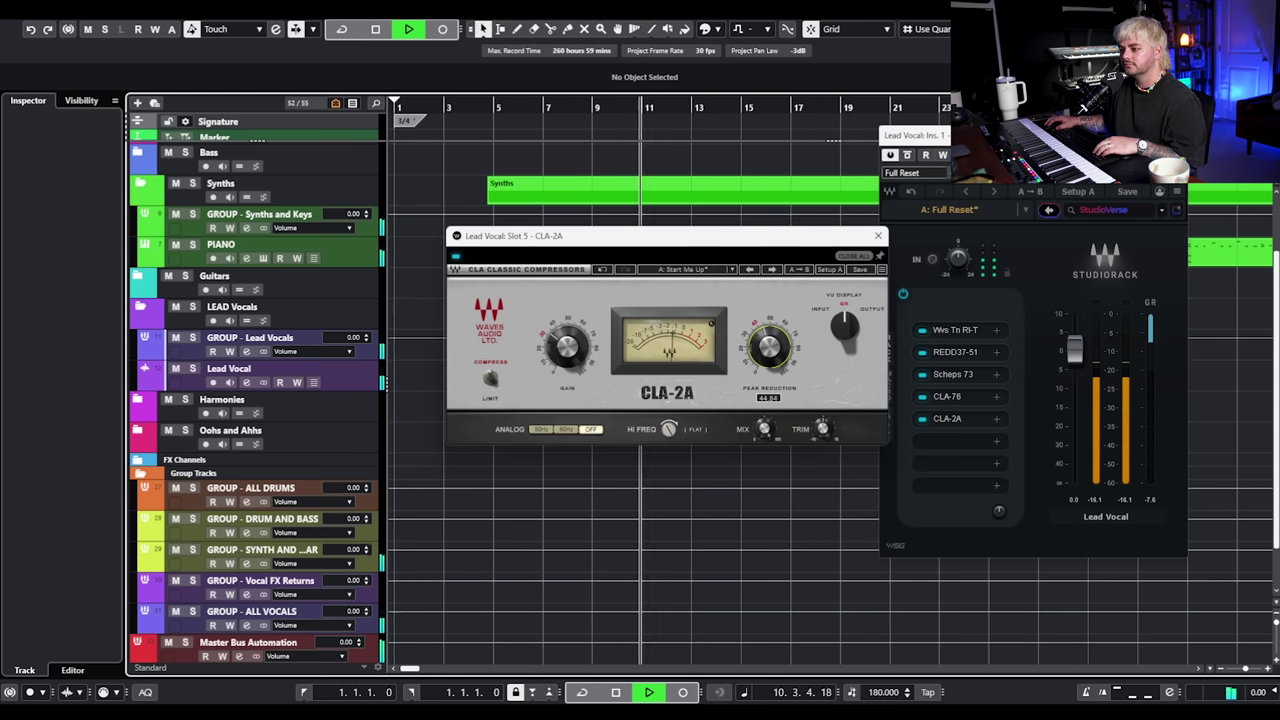
drag(566, 348, 566, 345)
click(768, 345)
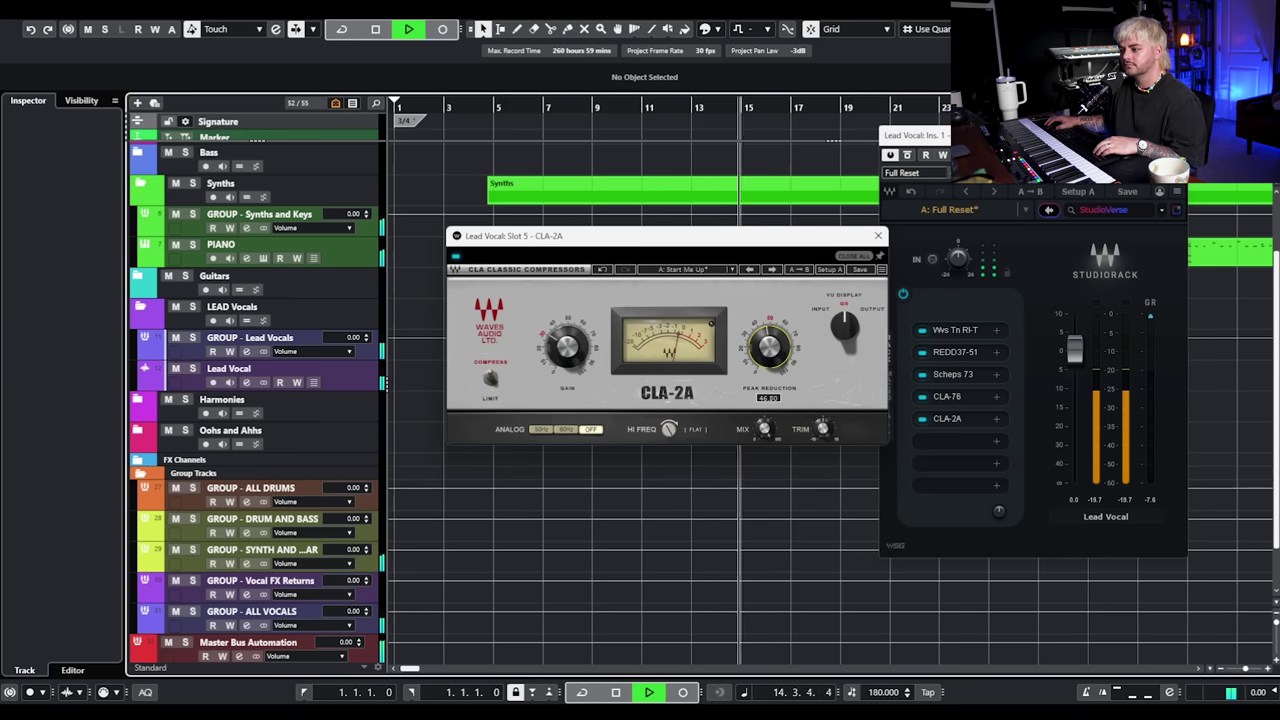
drag(566, 345, 566, 347)
drag(769, 347, 769, 343)
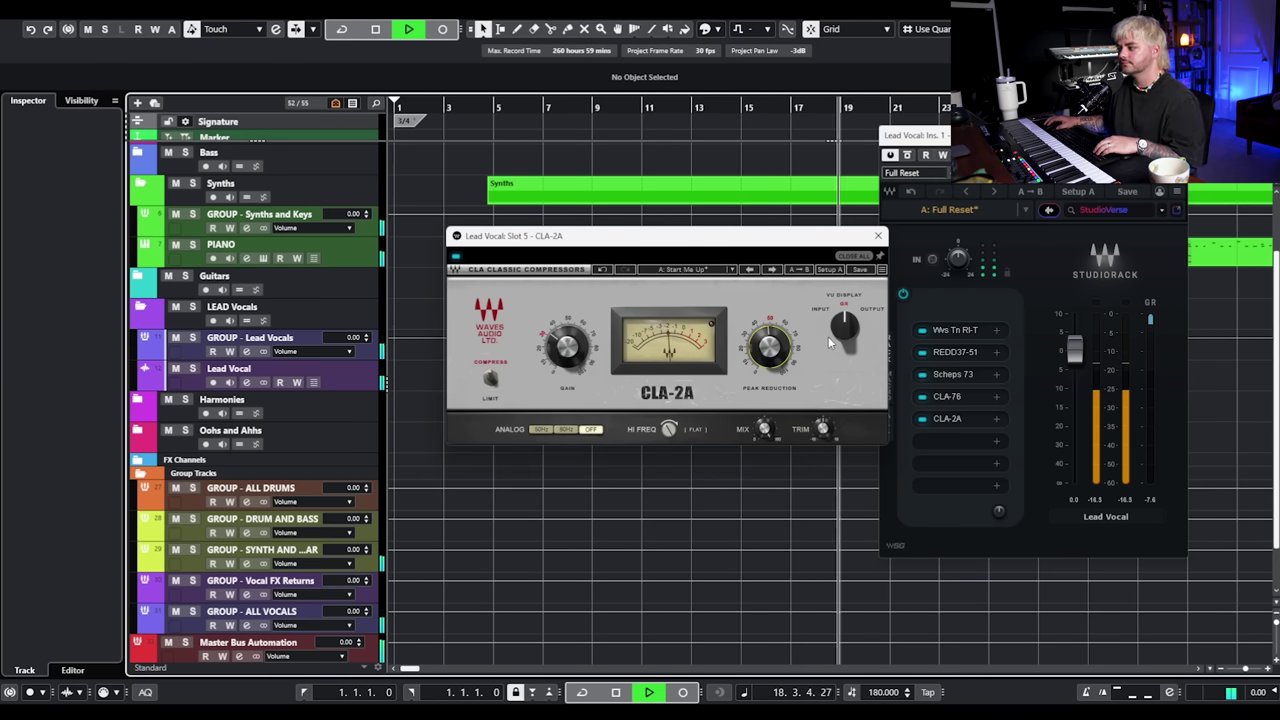
key(space)
click(878, 237)
Insert the Sibilance de-esser in the sixth StudioRack slot.
click(957, 441)
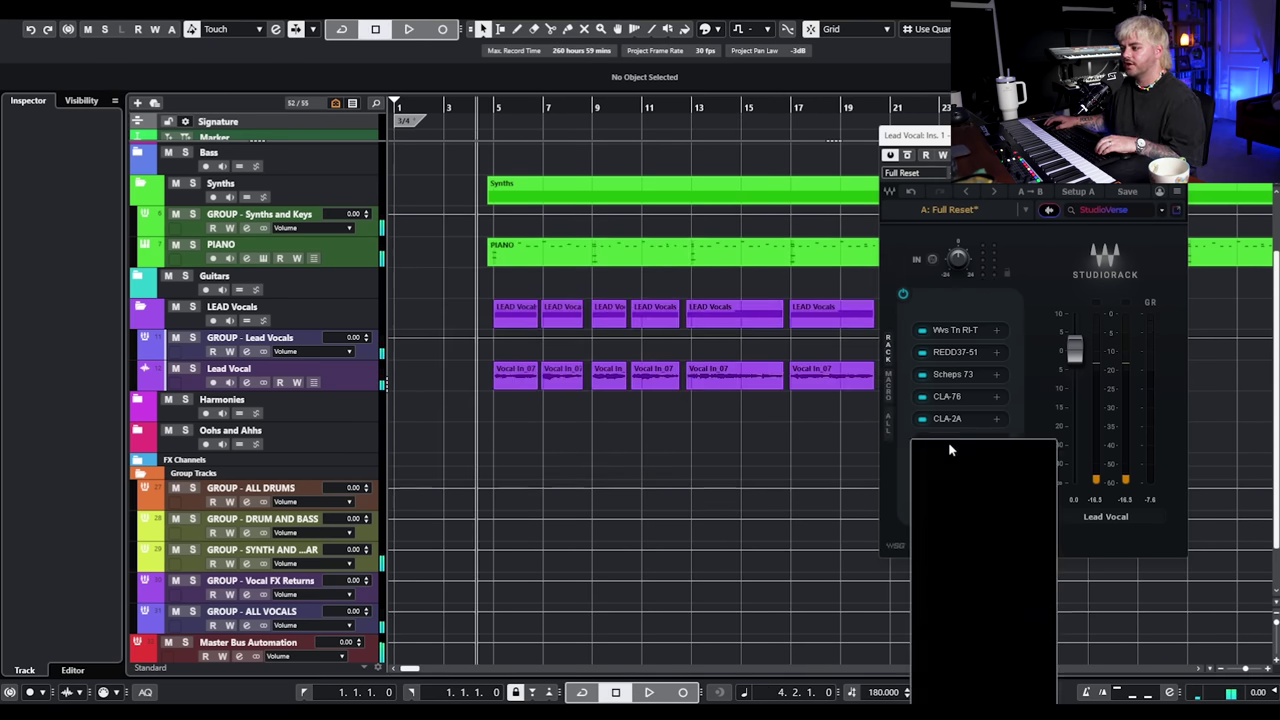
text(sibi)
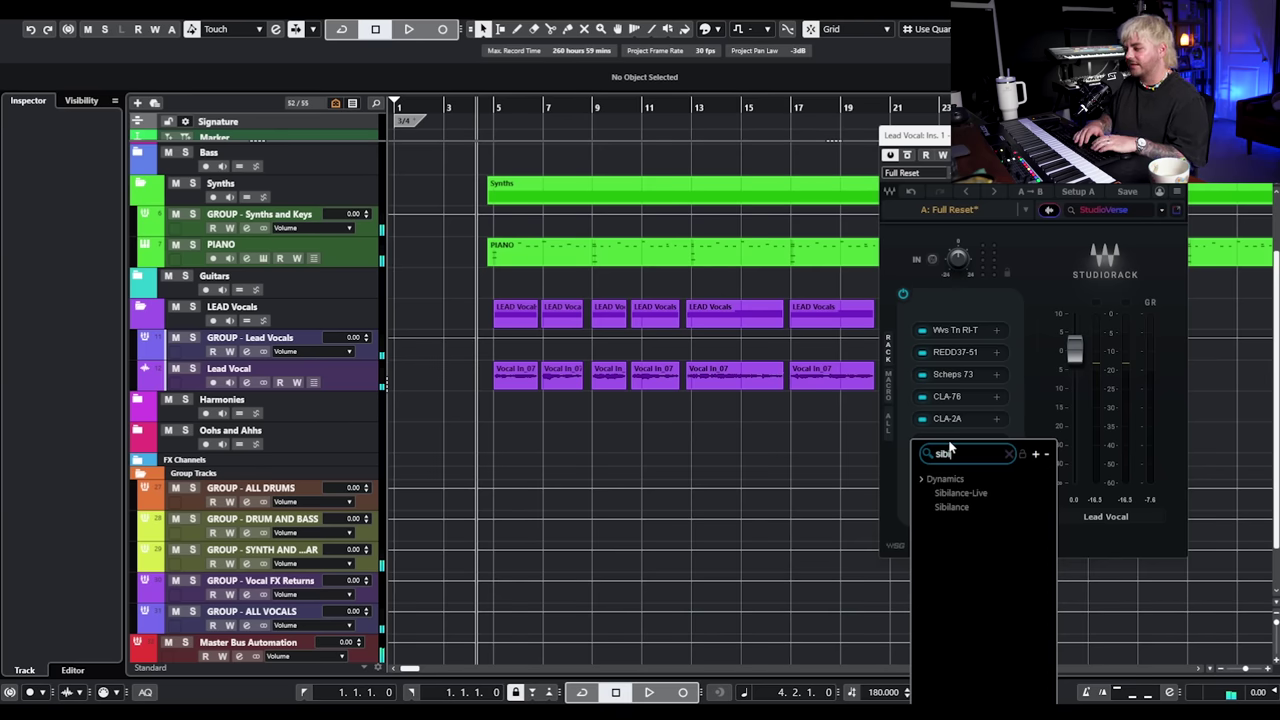
click(958, 507)
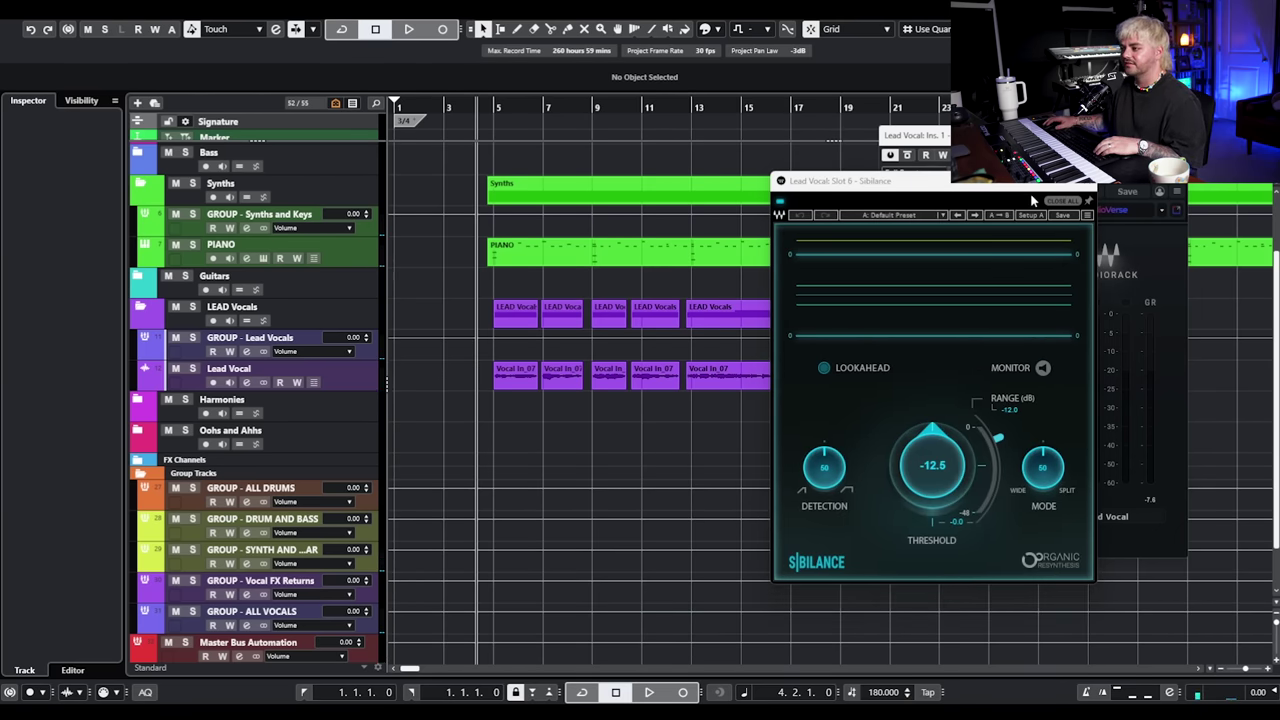
Set Sibilance's threshold to -20.7, range to -7.2 dB and mode to 44, reduce detection, and audition the result.
drag(1033, 200, 715, 198)
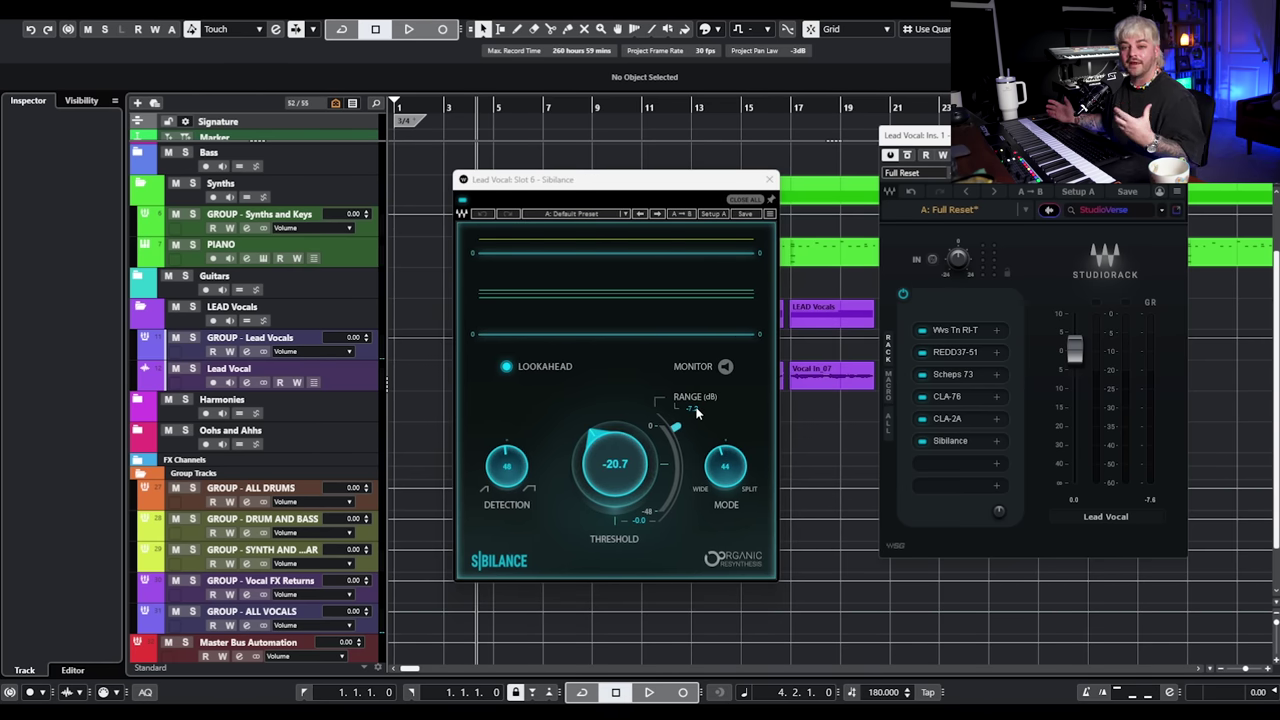
key(space)
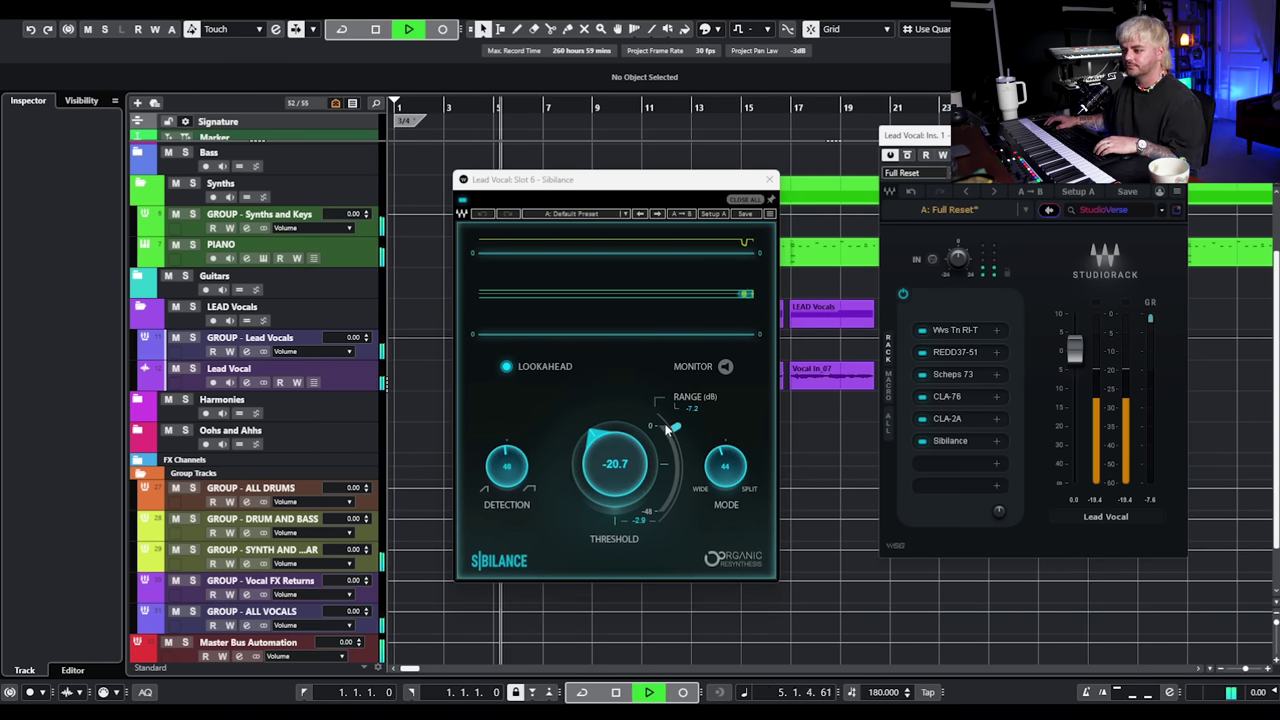
click(769, 179)
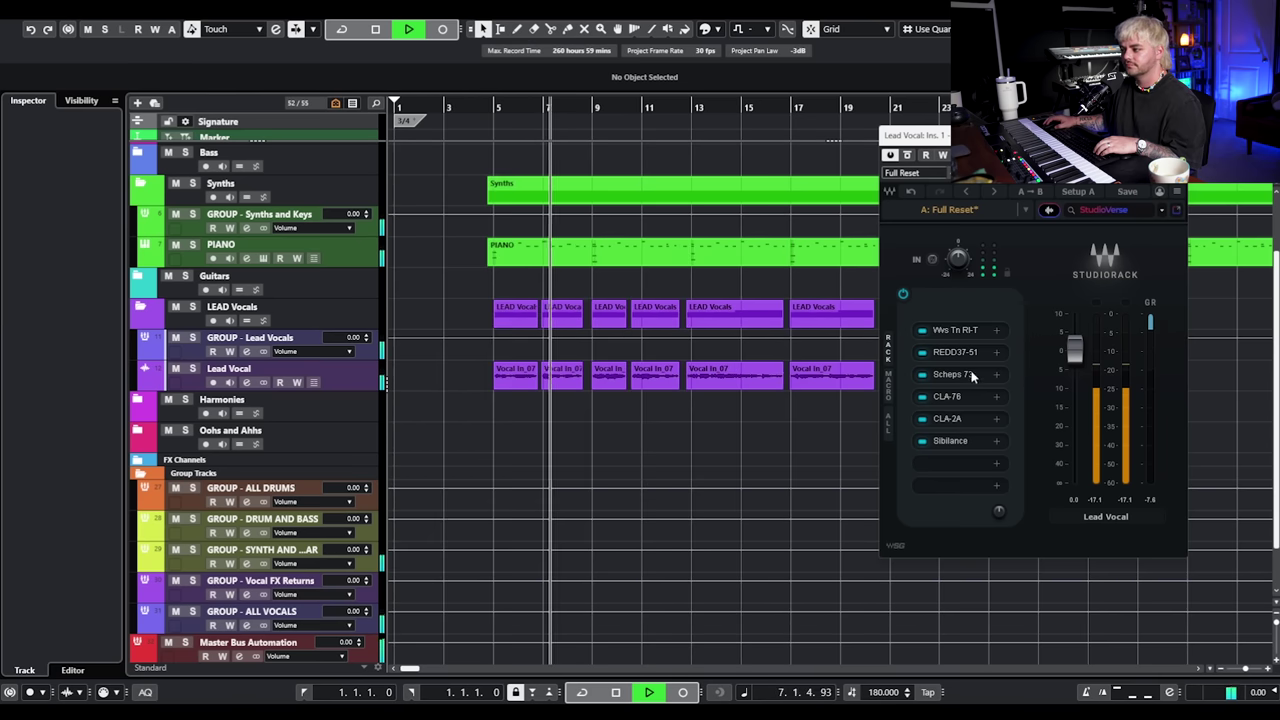
key(space)
Add a Parallel Split in the seventh StudioRack slot and insert Abbey Road Plates in its second parallel chain.
click(946, 459)
text(par)
click(950, 479)
drag(920, 134, 405, 125)
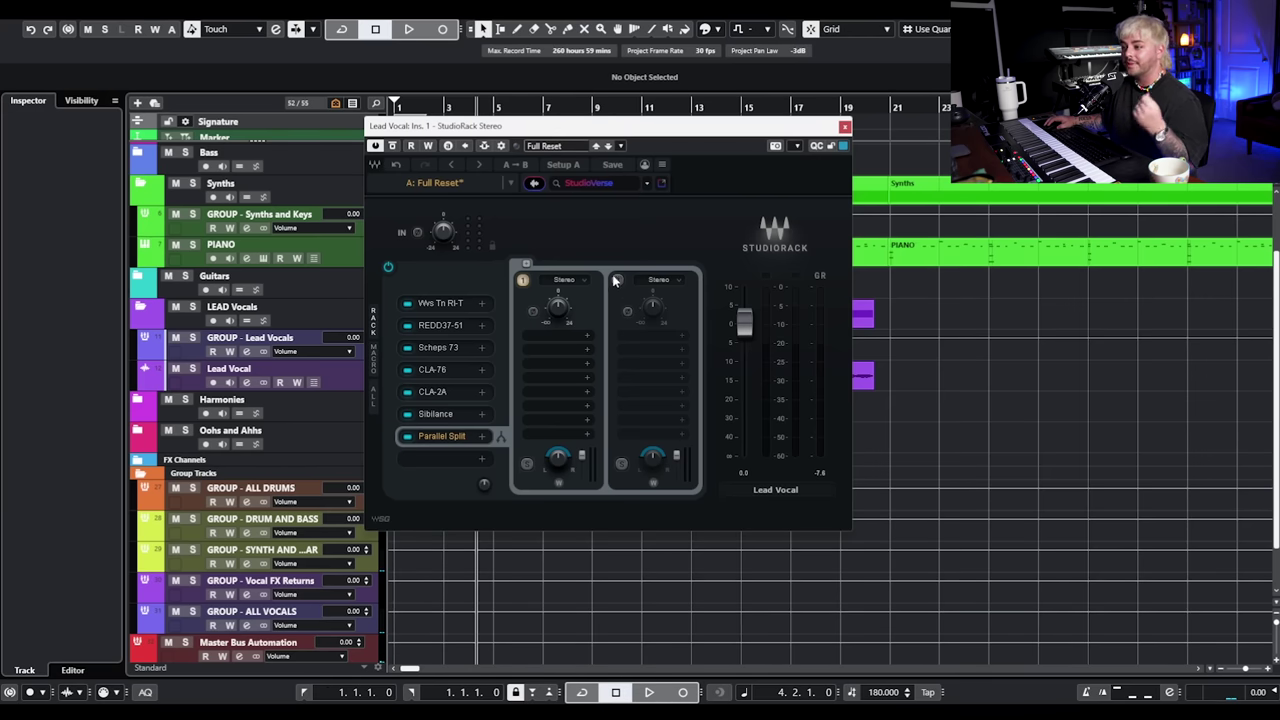
click(643, 336)
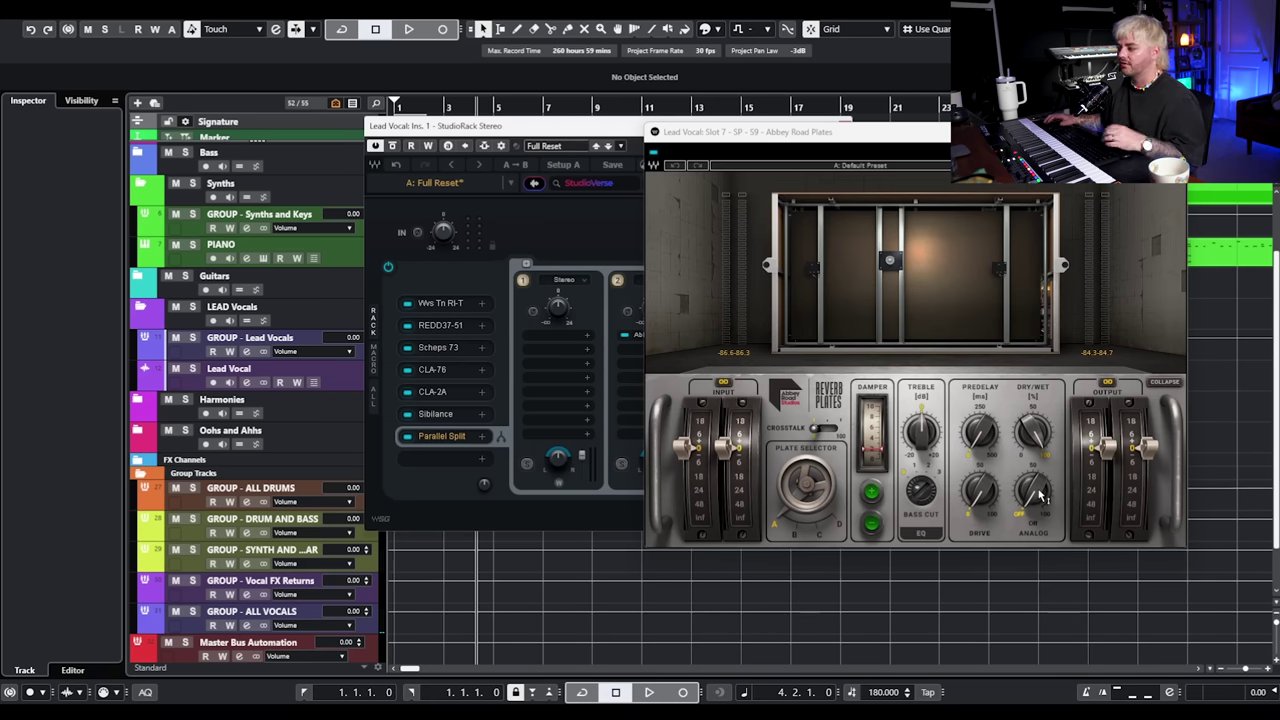
Set Abbey Road Plates to plate D, raise its predelay and analog amounts, audition the reverb, and close the plugin.
click(808, 490)
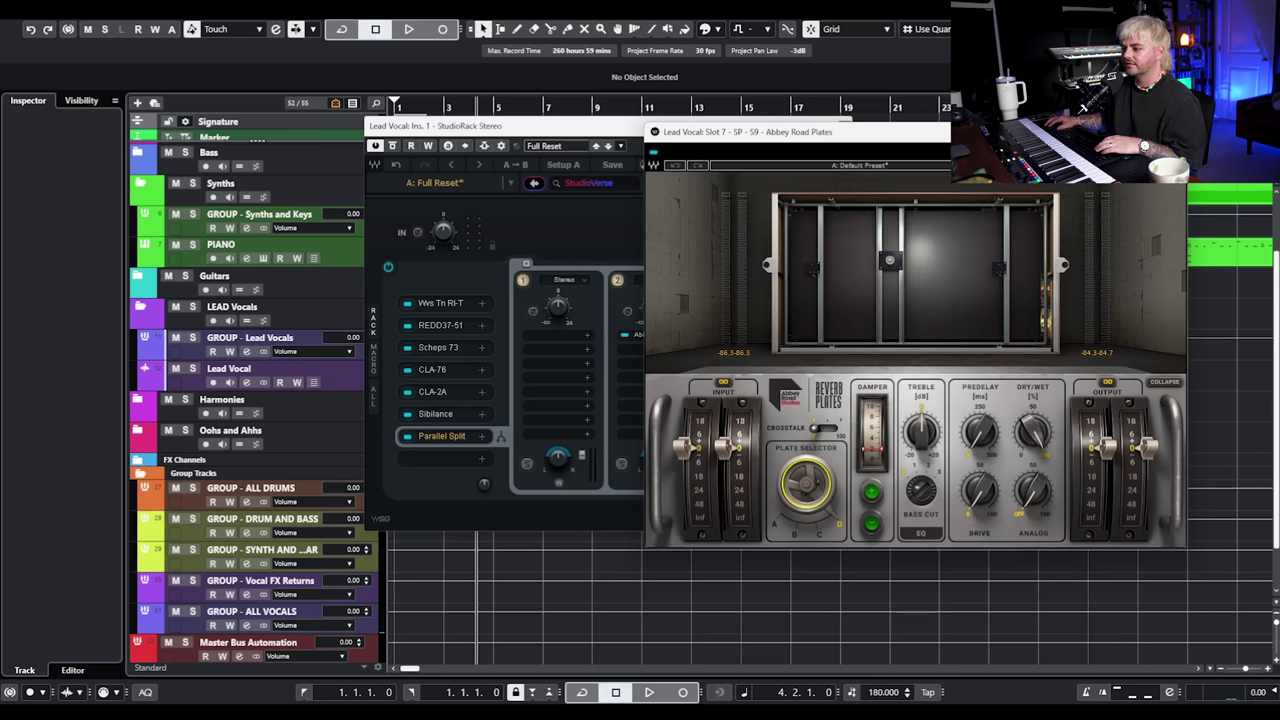
key(space)
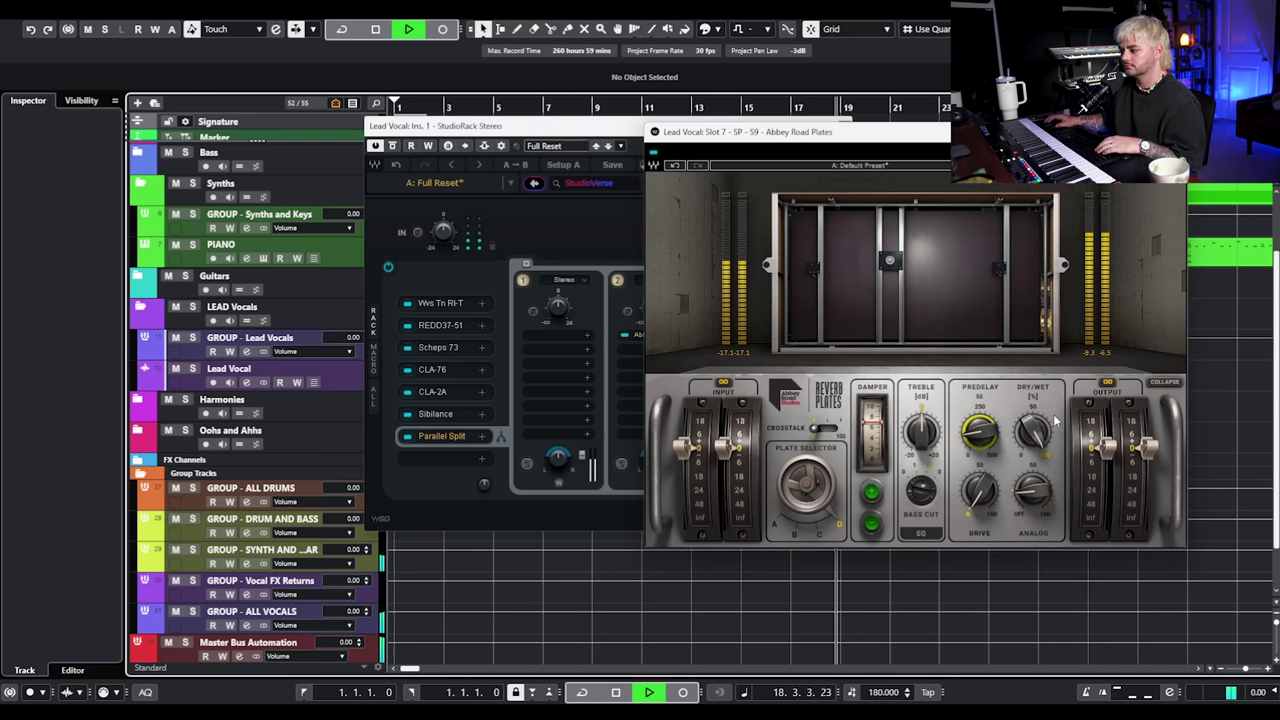
key(space)
click(1176, 131)
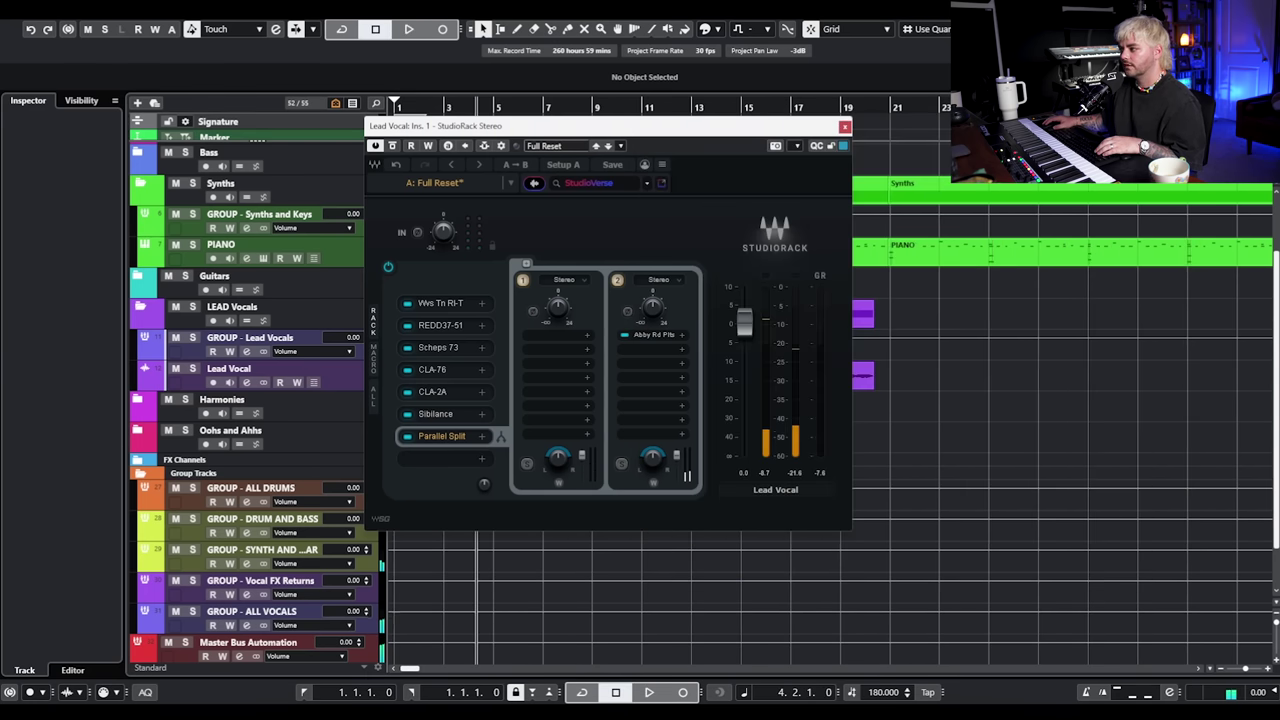
Insert the EMO-Q4 equalizer after Abbey Road Plates in the second parallel chain.
click(668, 348)
text(q4)
click(657, 414)
drag(1100, 156, 635, 151)
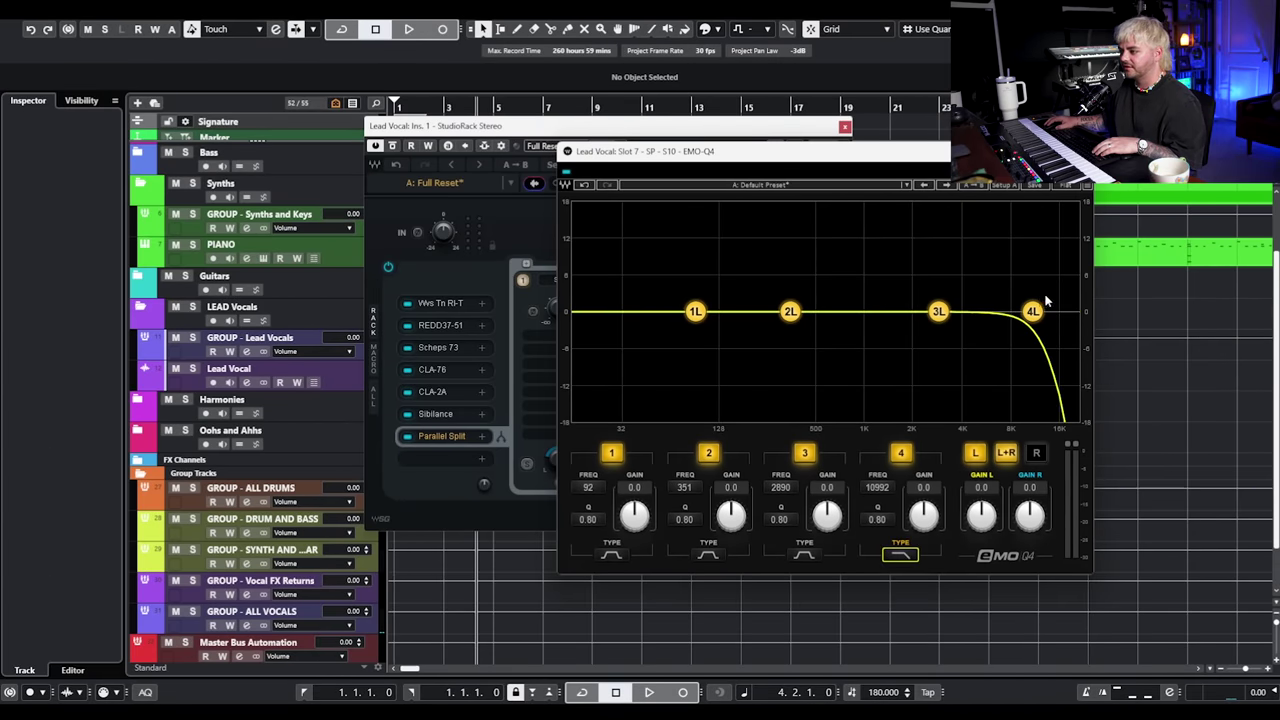
Shape the reverb EQ with a 408 Hz high-pass and a 4408 Hz low-pass, and disable bands 2 and 3.
drag(1033, 310, 968, 310)
click(612, 556)
drag(695, 311, 800, 305)
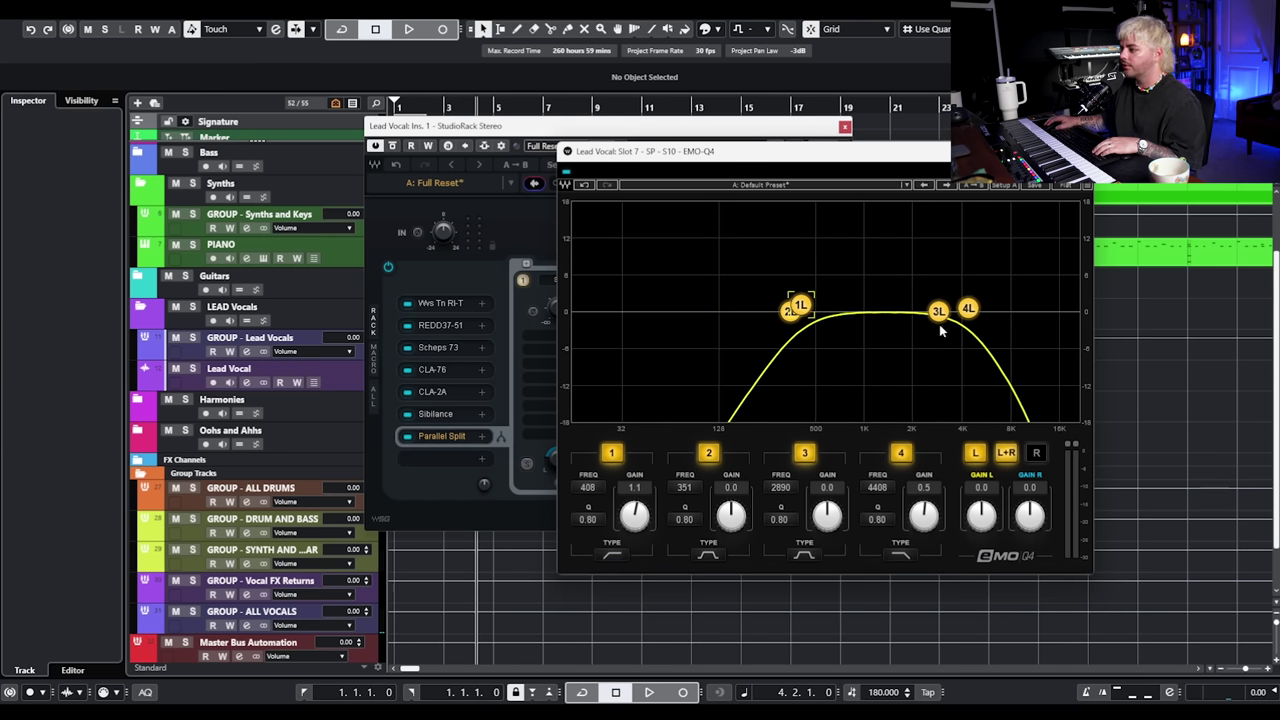
click(708, 452)
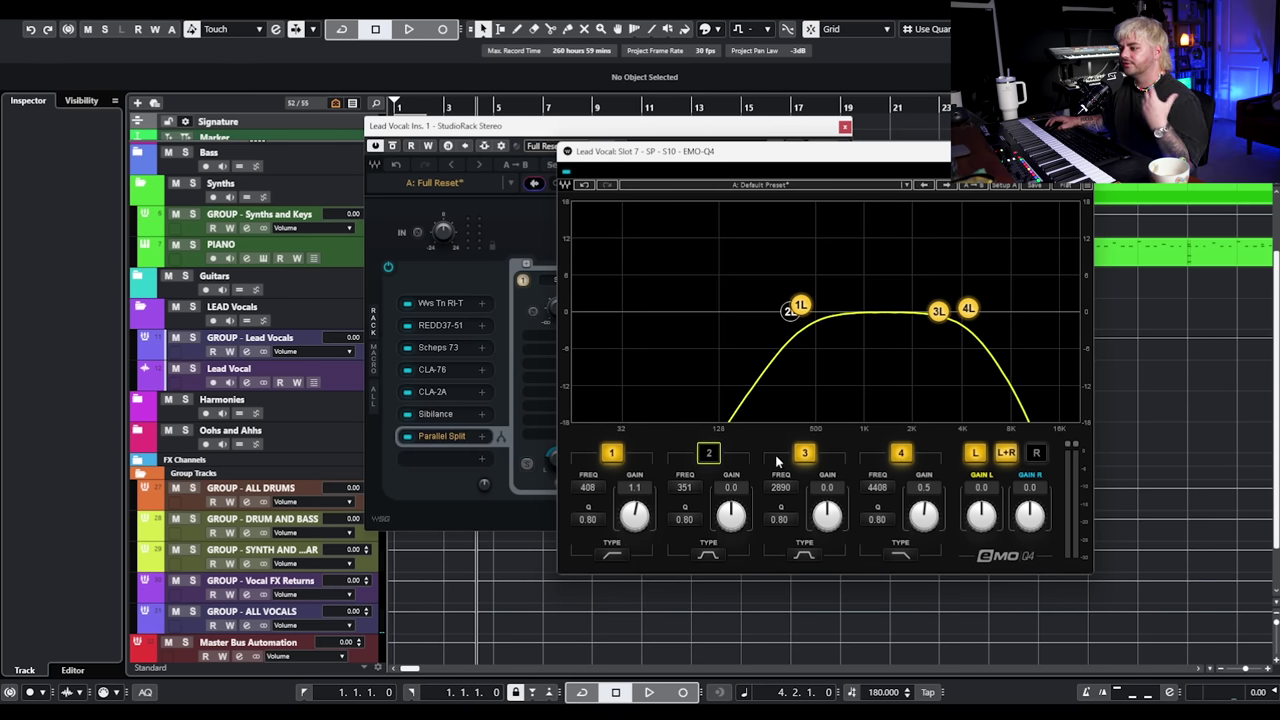
click(804, 452)
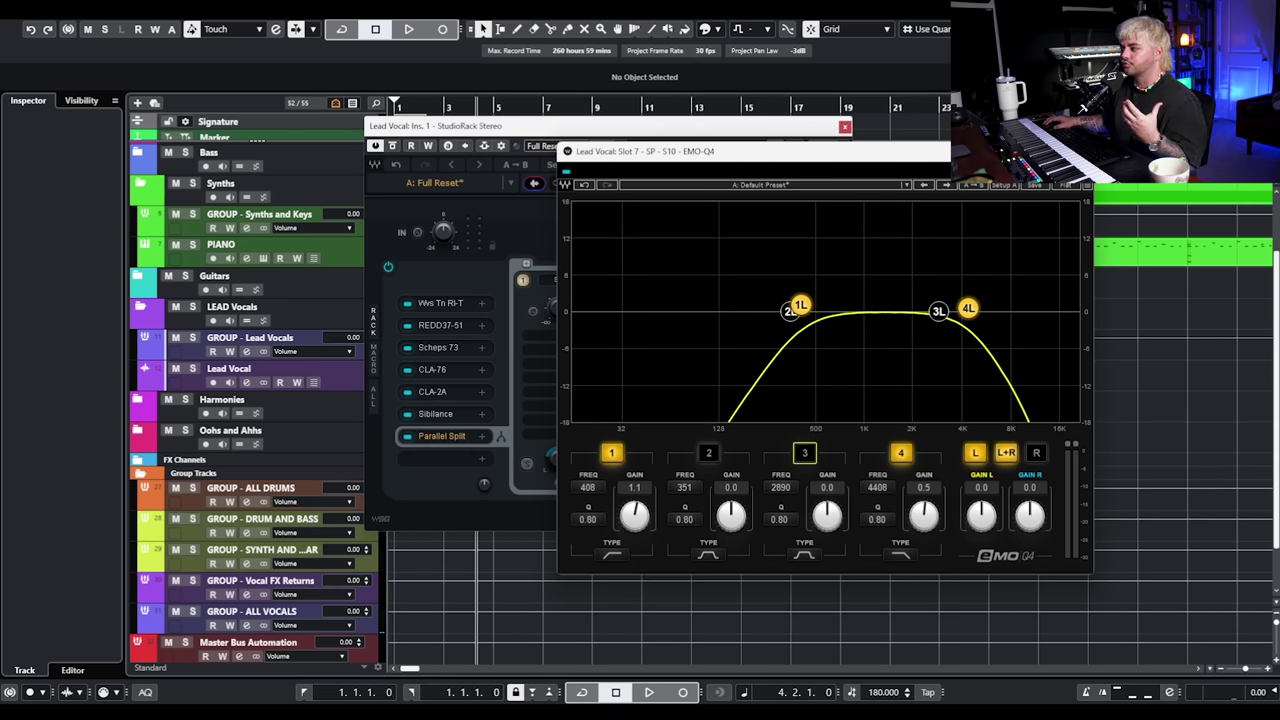
Audition the filtered reverb, close the EQ, lower the second chain's level, and raise the rack output to 1.2 dB.
key(space)
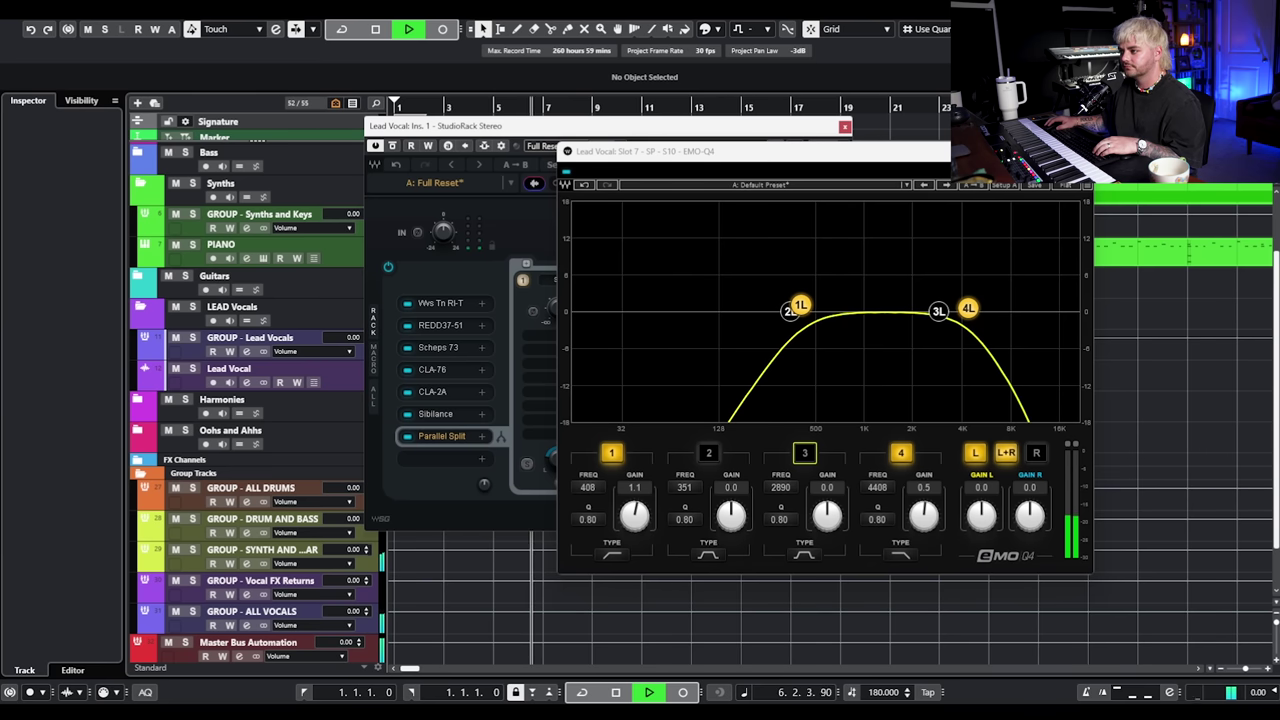
click(1084, 151)
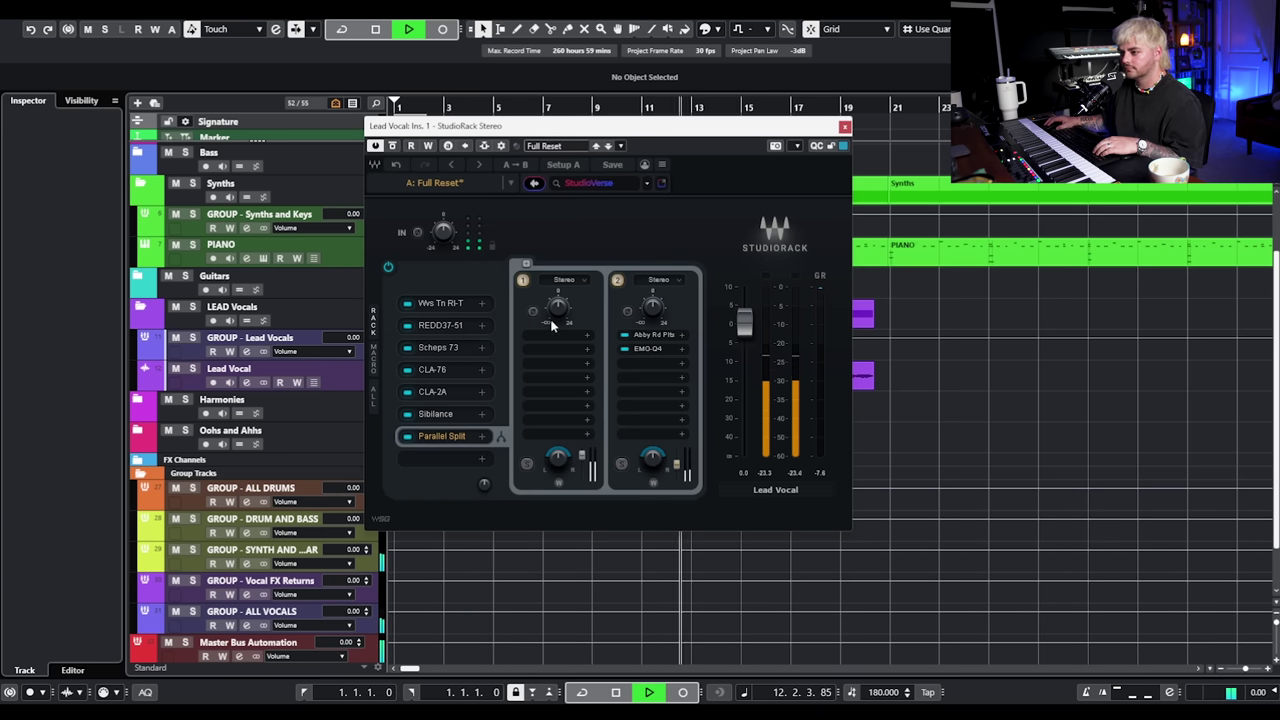
drag(744, 323, 744, 320)
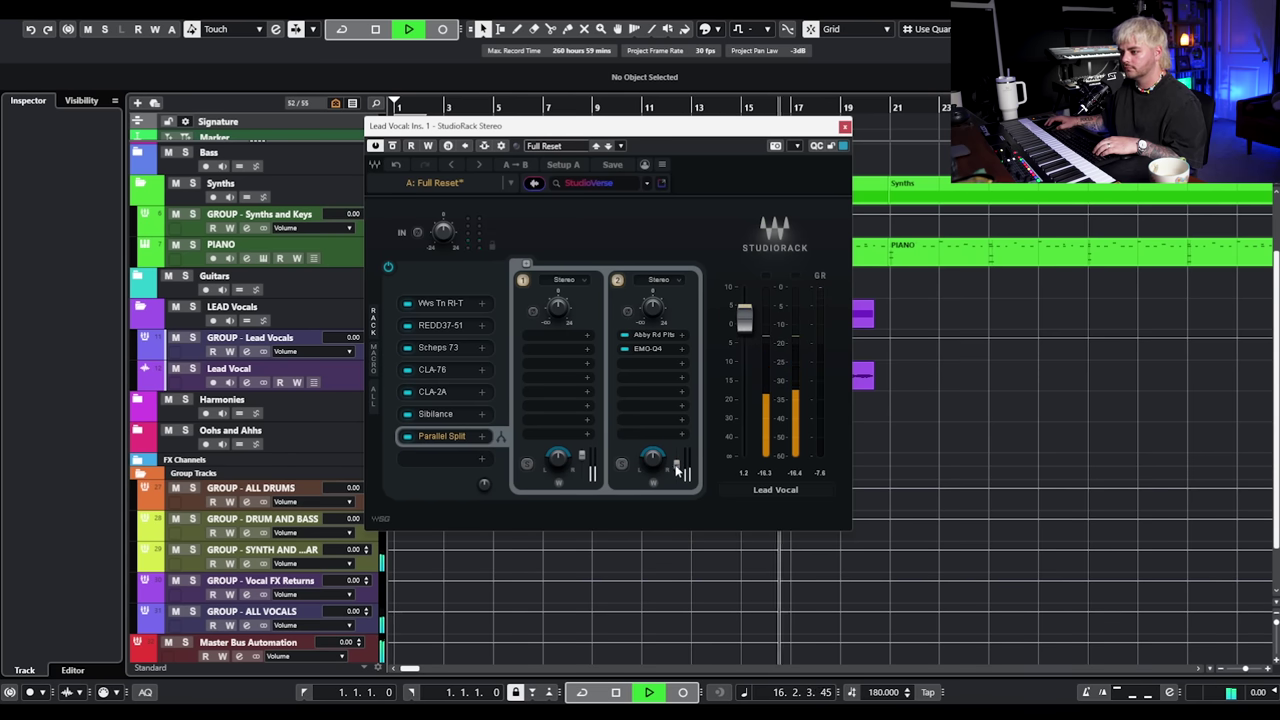
key(space)
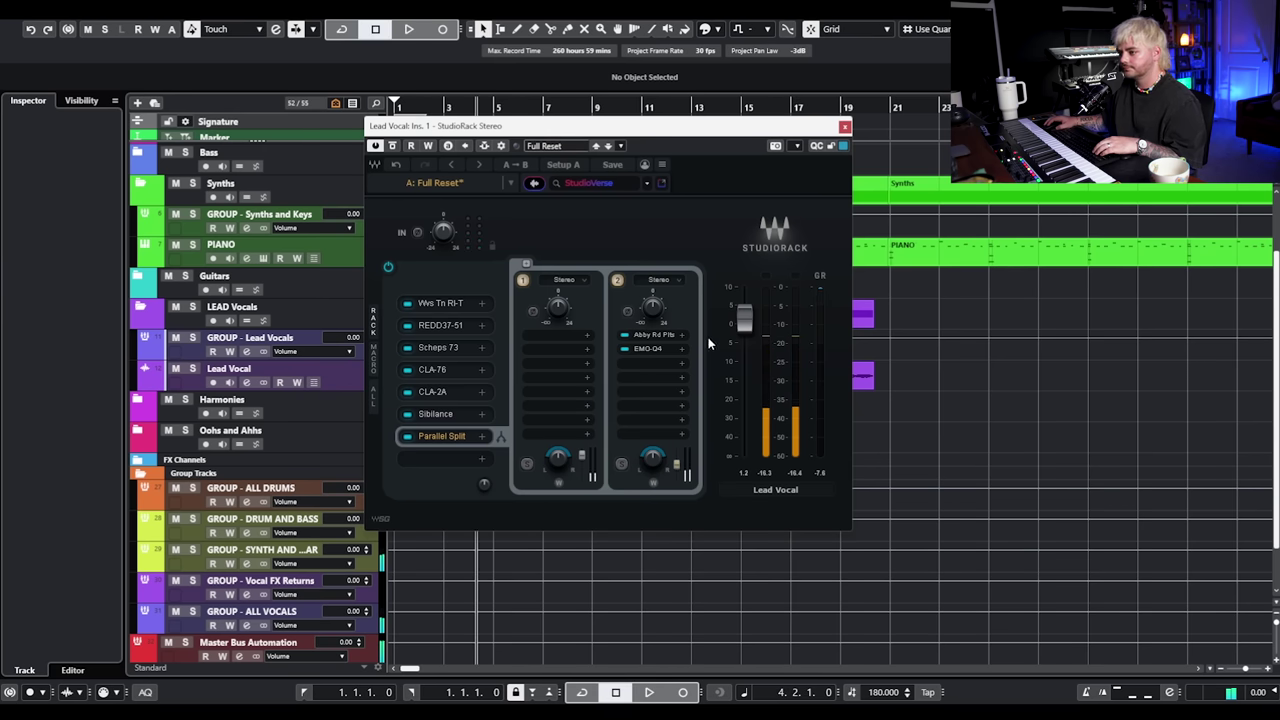
Add a third parallel chain and insert the J37 tape plugin in its first slot.
click(526, 266)
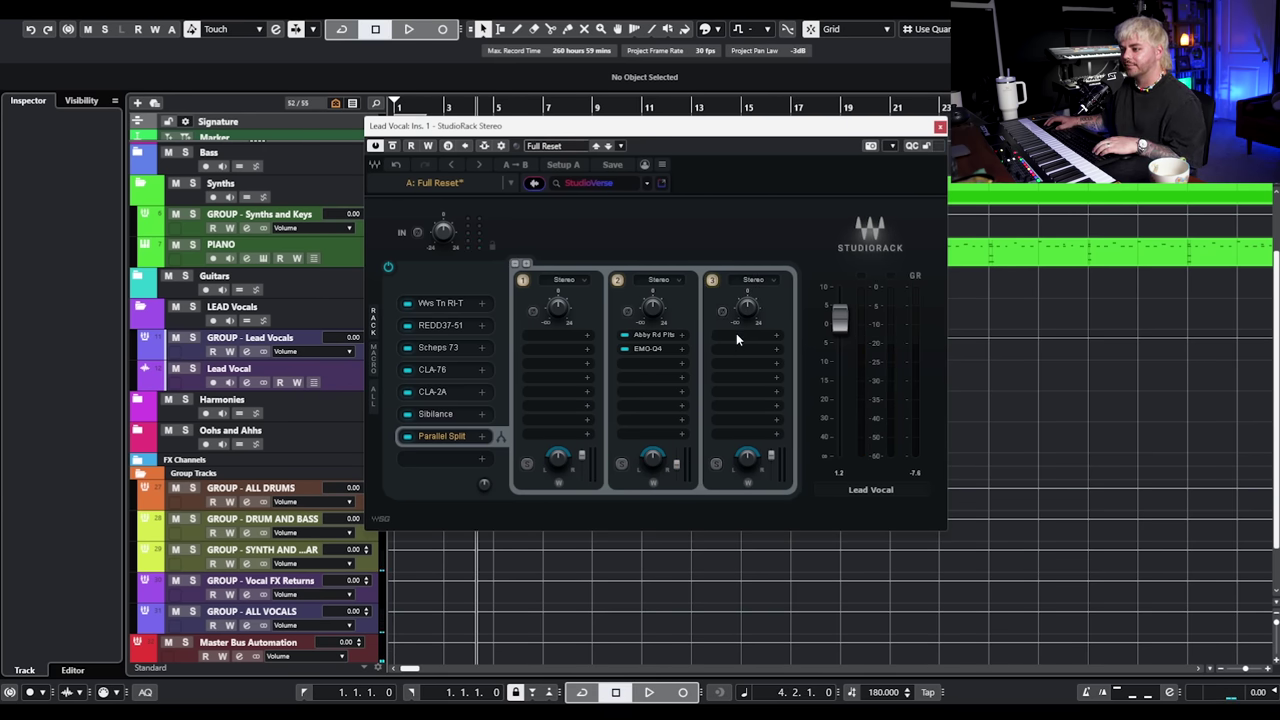
click(776, 335)
text(j37)
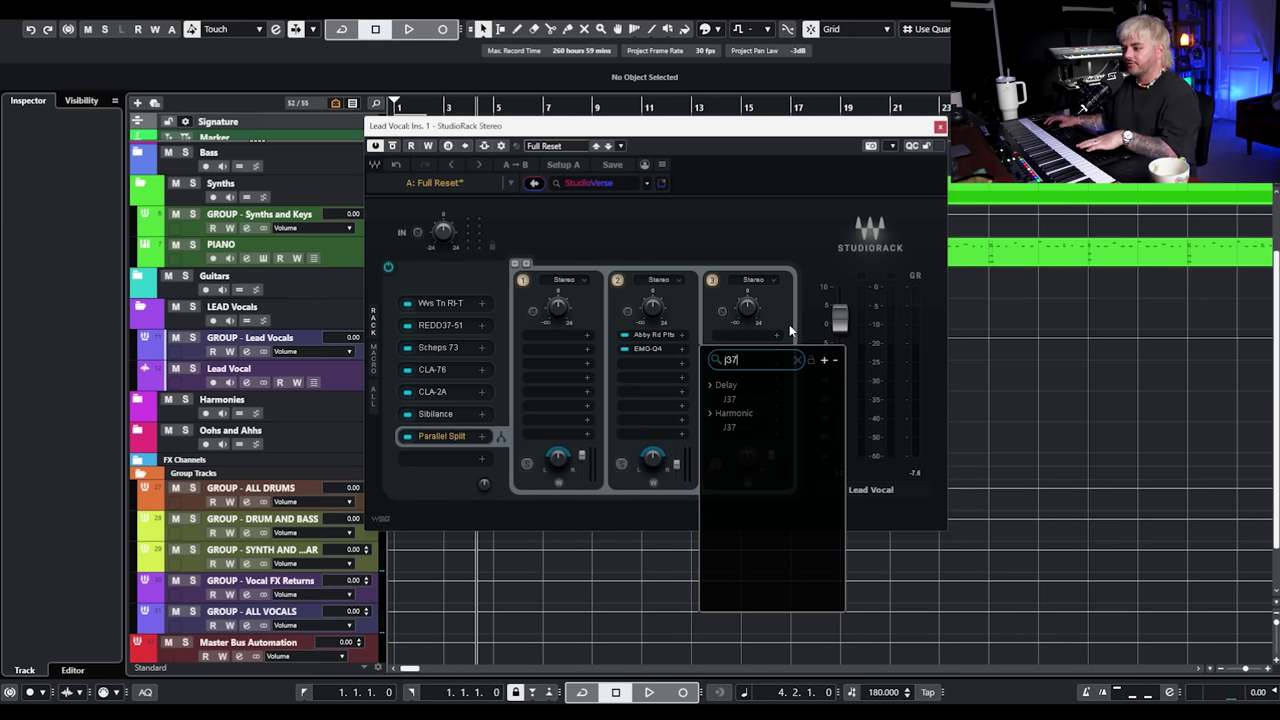
click(750, 427)
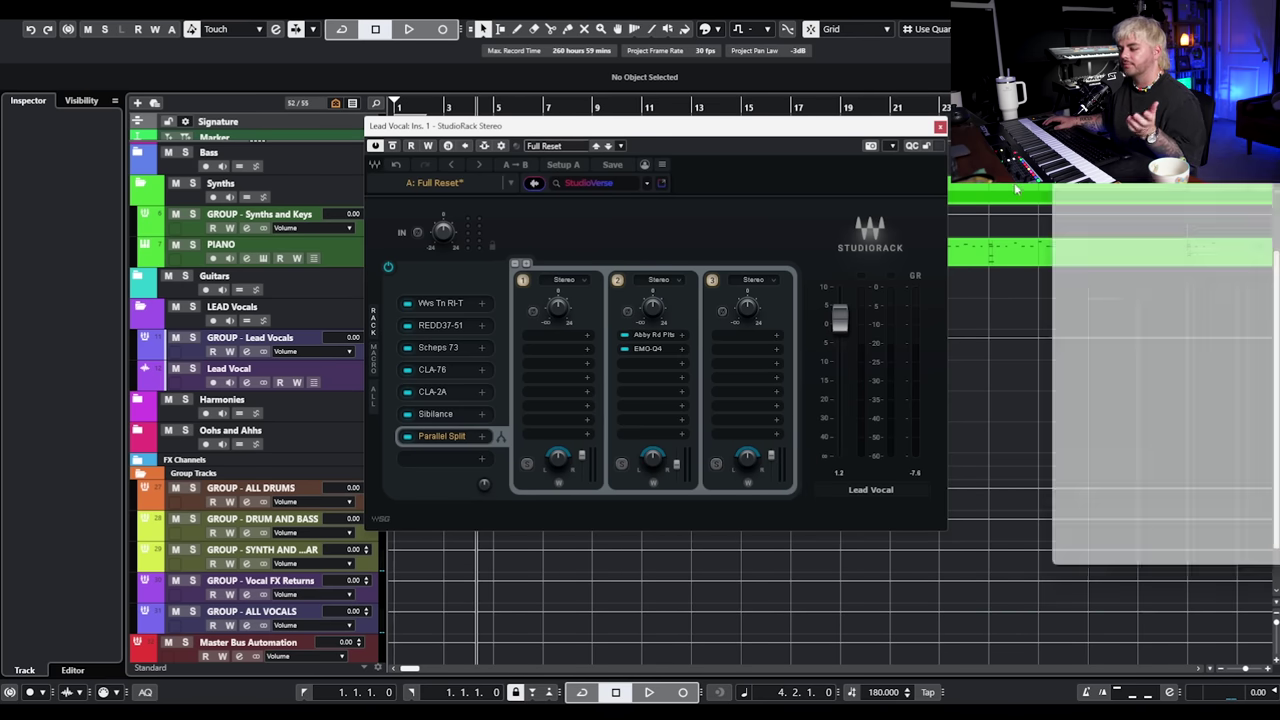
drag(1143, 191, 657, 145)
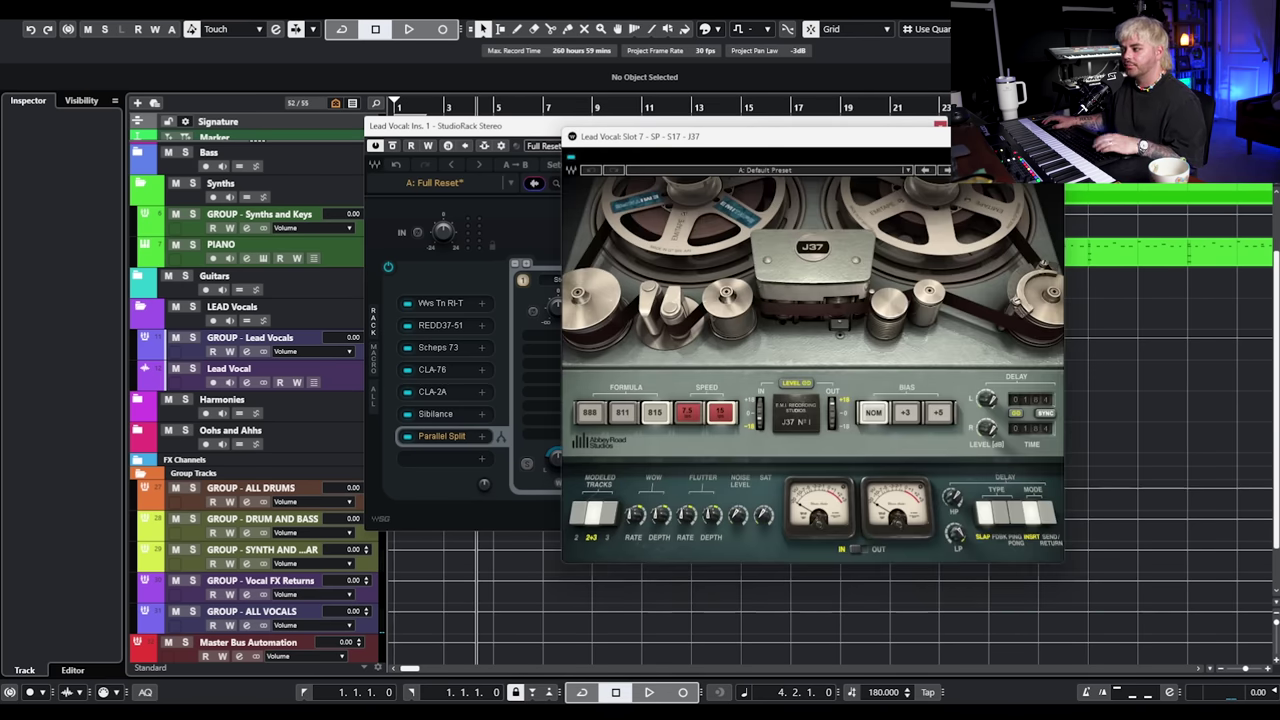
Load J37's Male Vocal Warmth preset, set a feedback delay in Send/Return mode, audition it, and close the plugin.
click(815, 170)
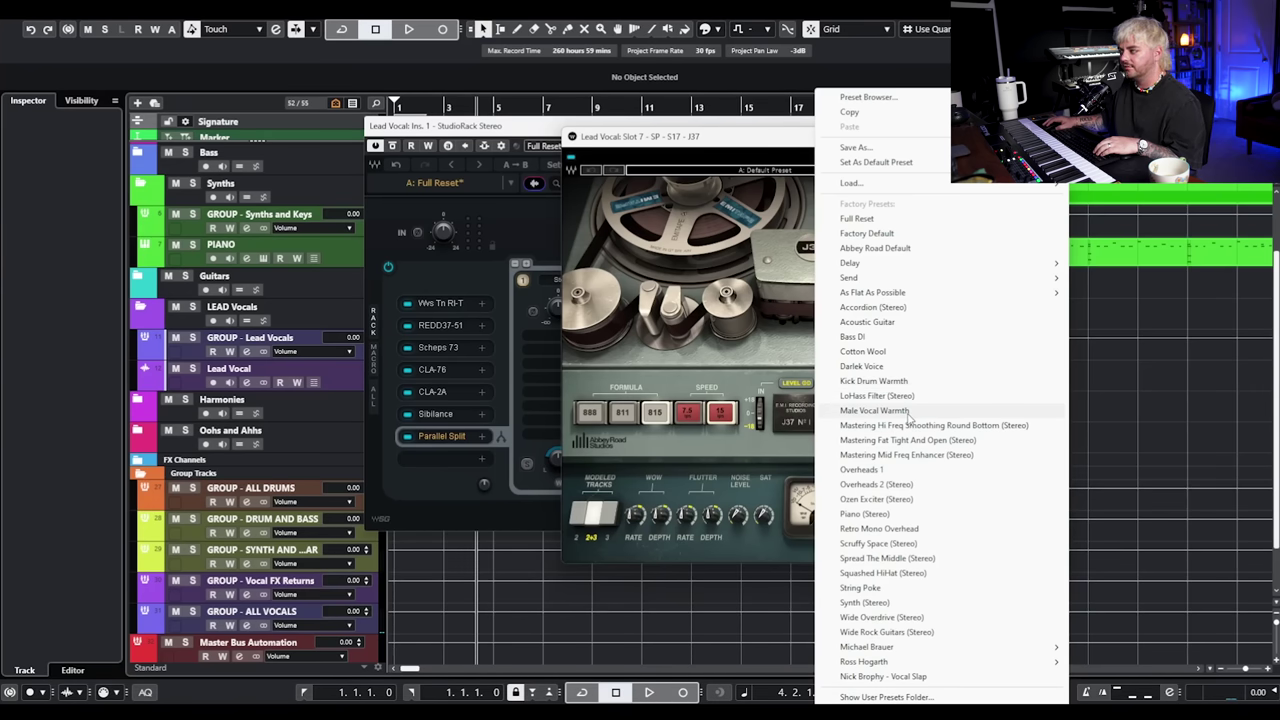
click(874, 410)
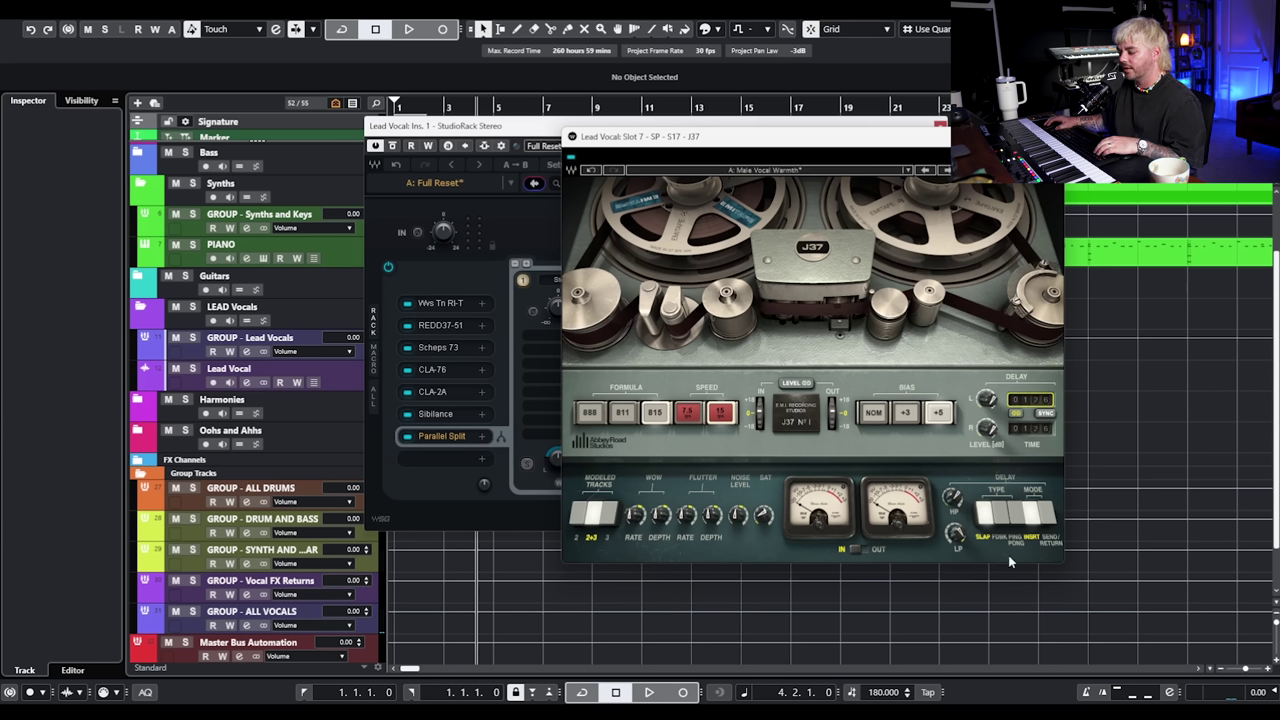
click(994, 516)
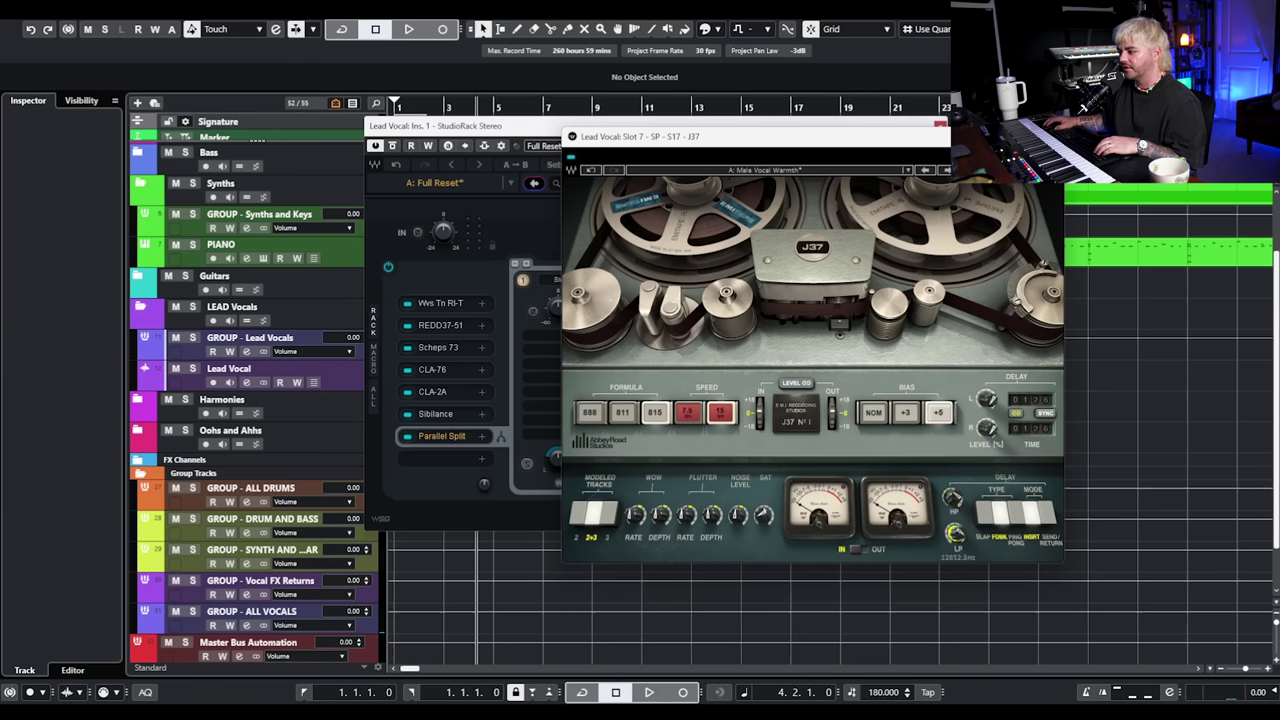
key(space)
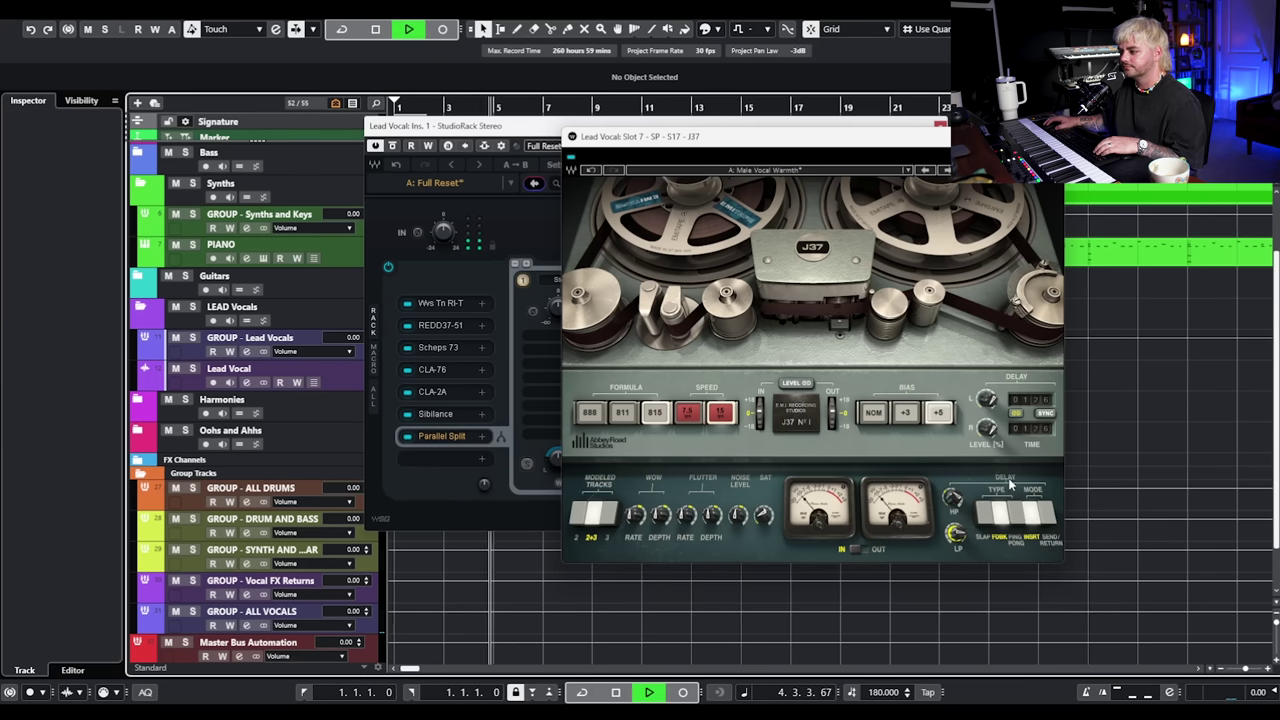
click(1045, 516)
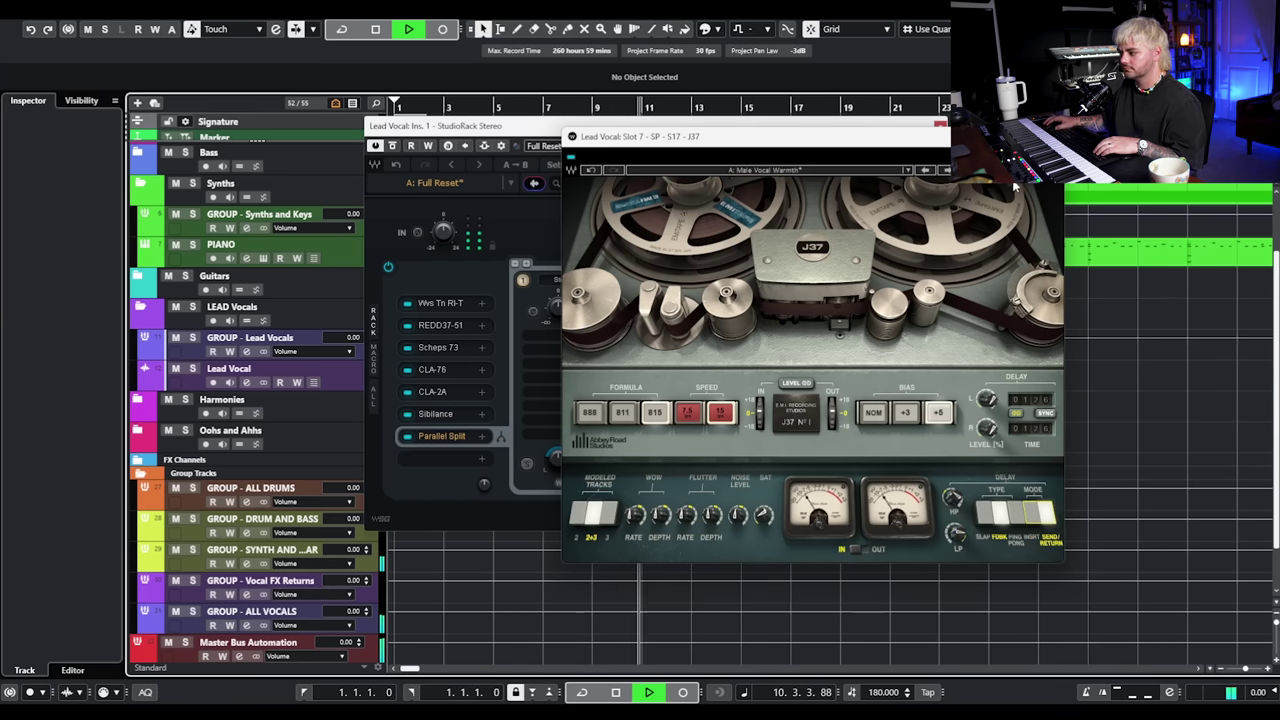
click(1051, 136)
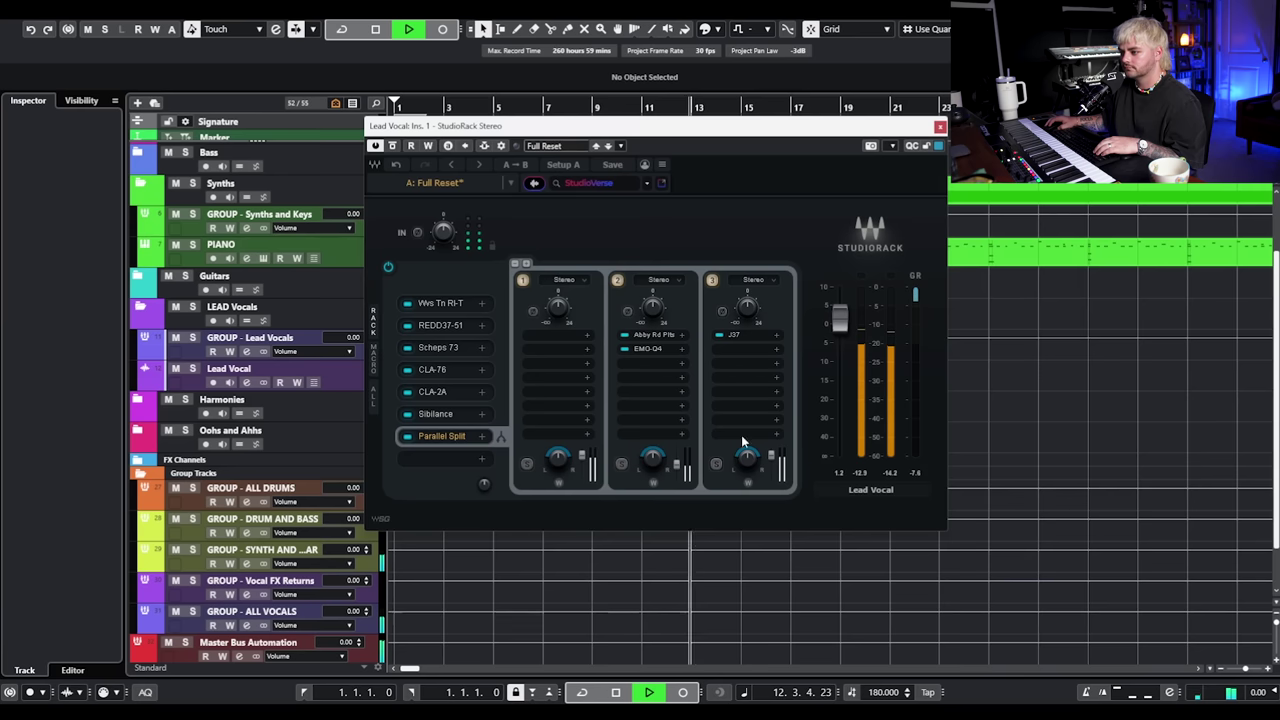
Lower the third chain's delay level and balance it against the second chain's reverb level during playback.
drag(771, 456, 771, 467)
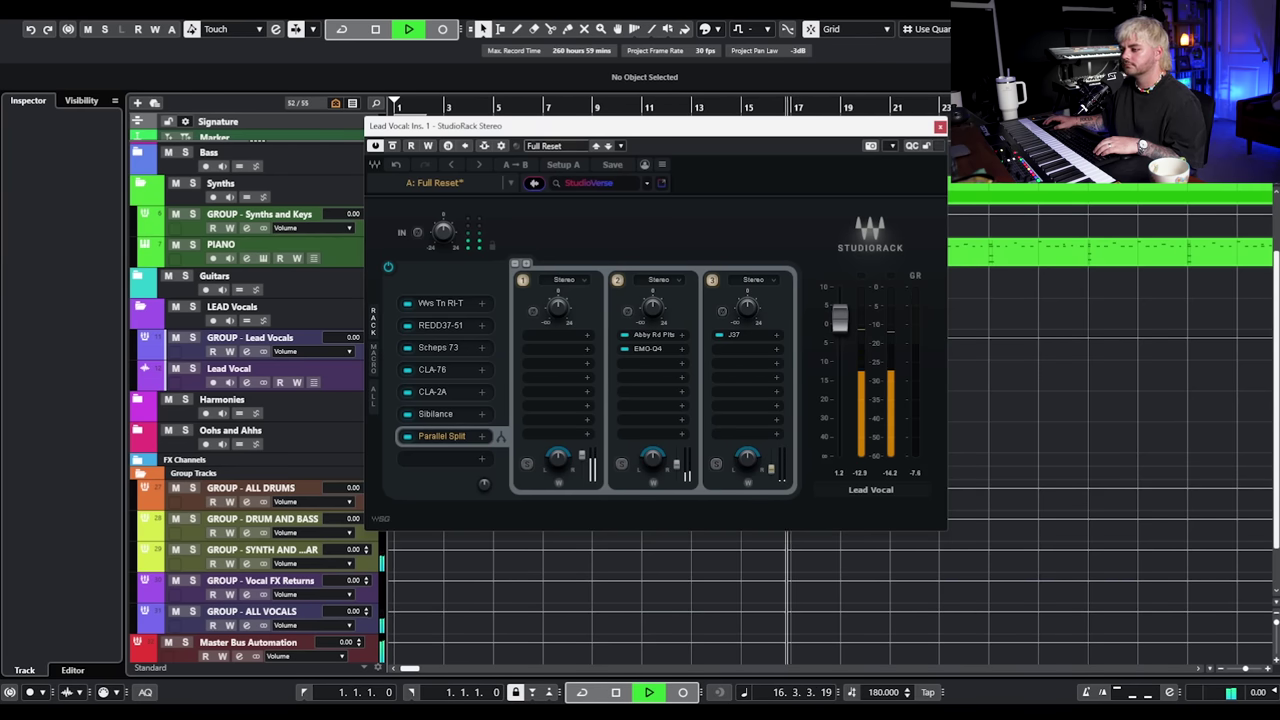
key(space)
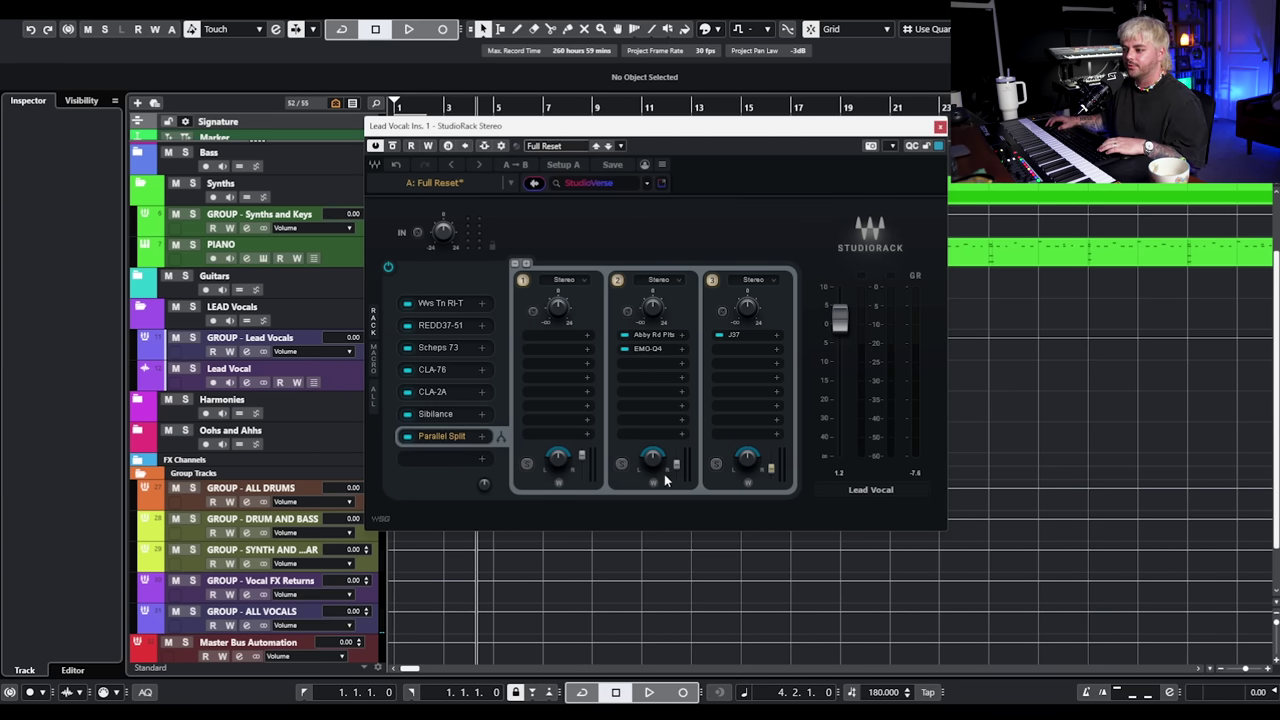
key(space)
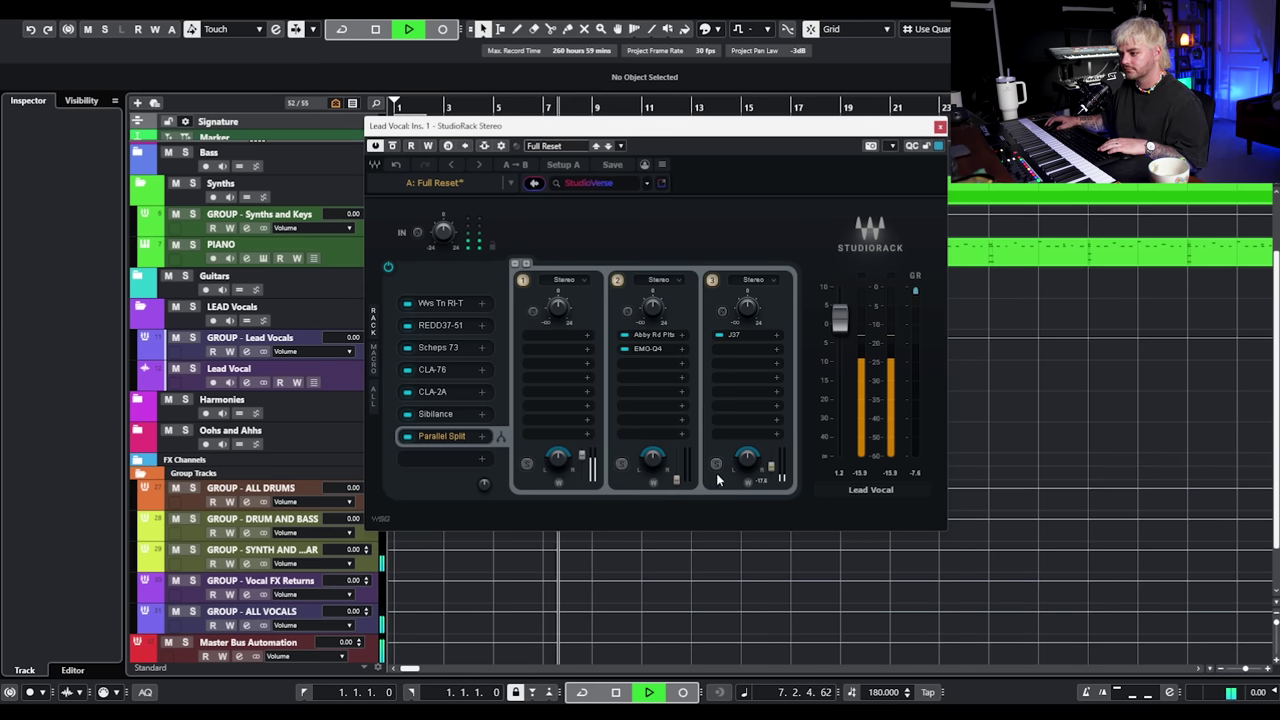
drag(676, 479, 676, 465)
drag(771, 466, 771, 467)
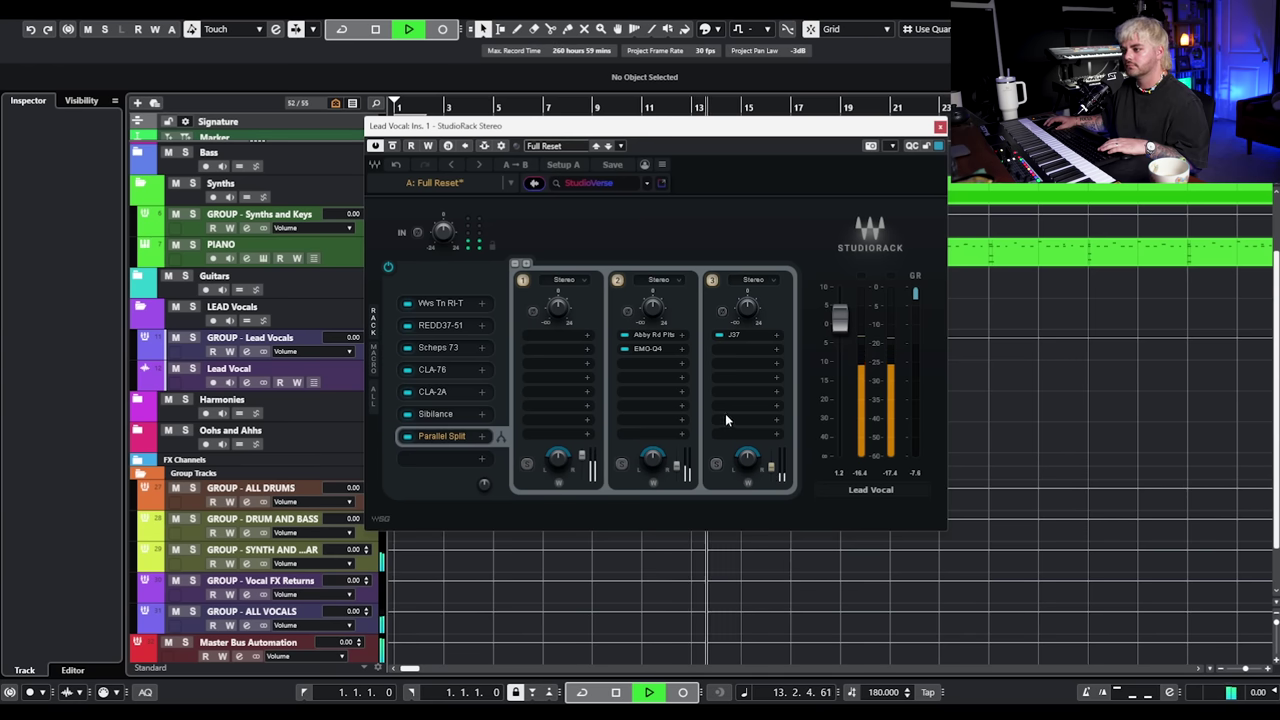
key(space)
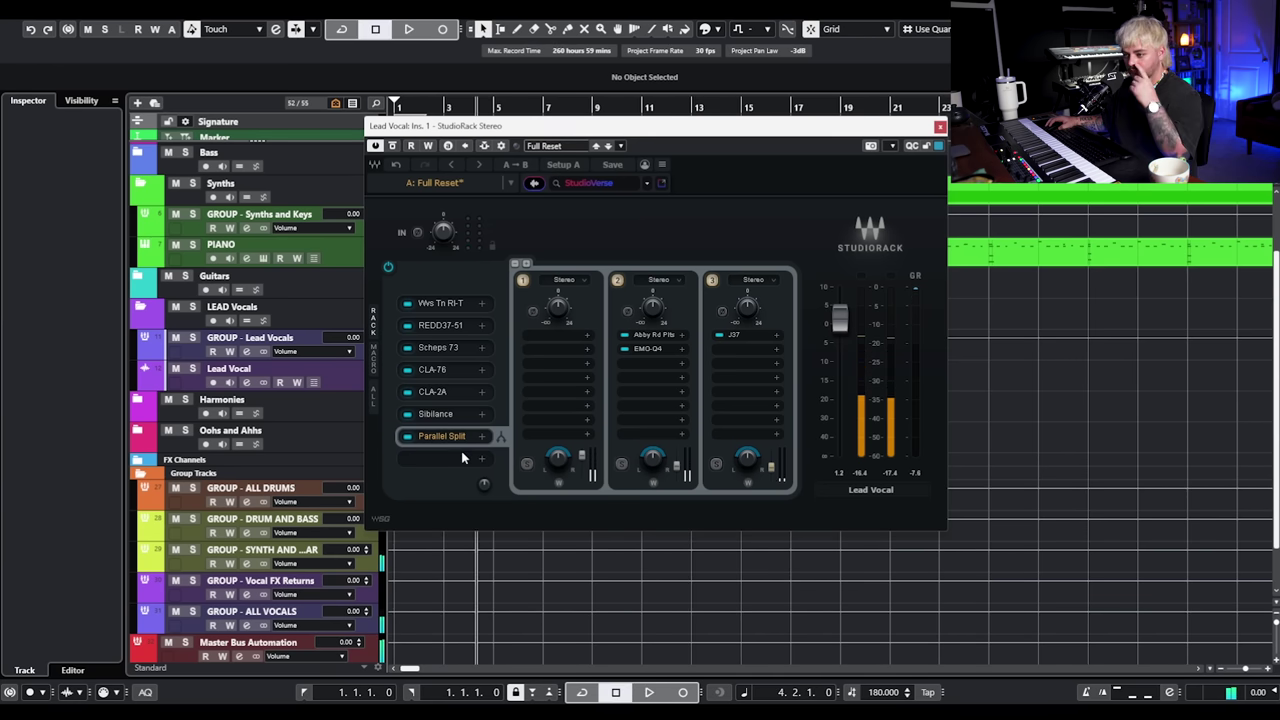
Insert J37 in the eighth StudioRack slot, after the Parallel Split.
click(462, 457)
text(j337)
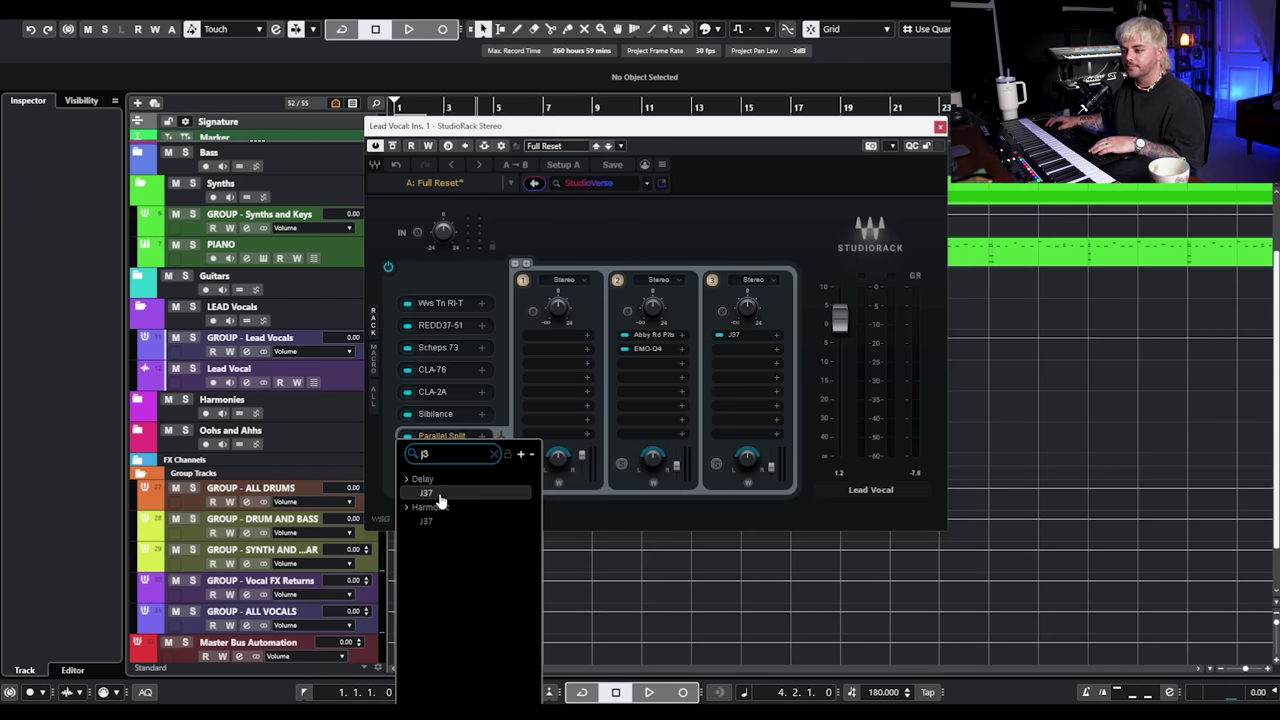
click(427, 493)
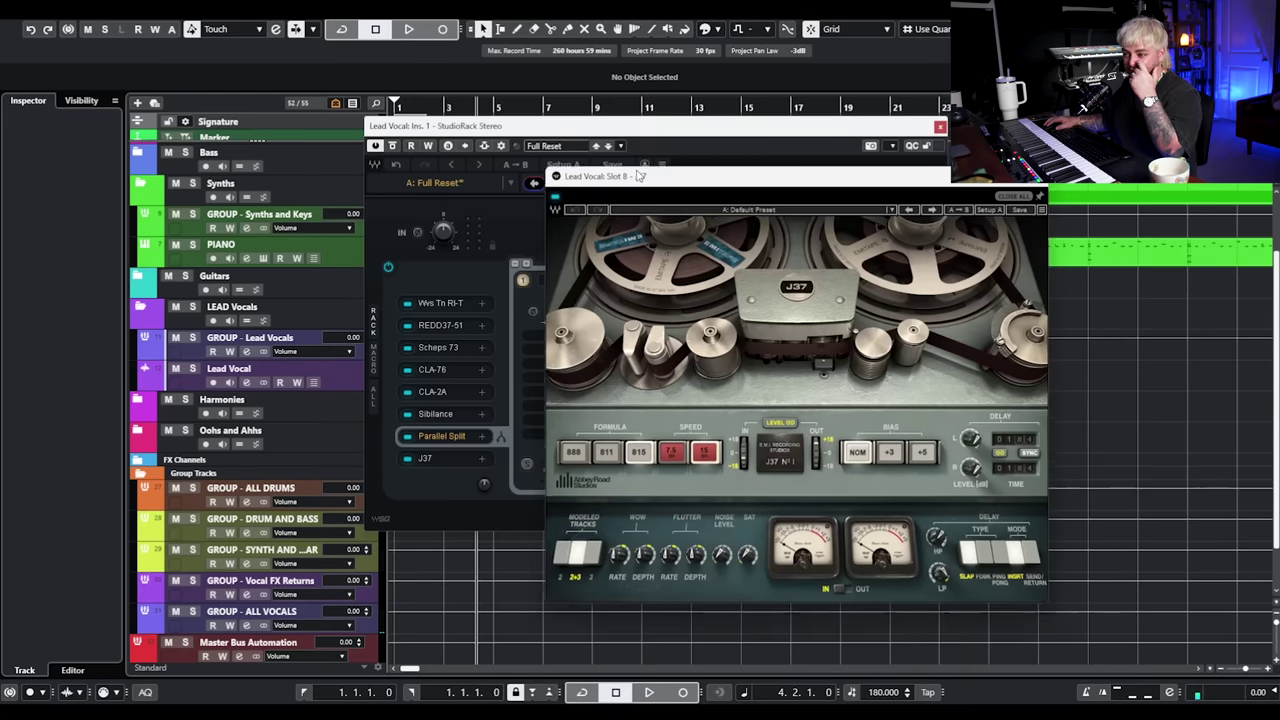
drag(726, 178, 656, 178)
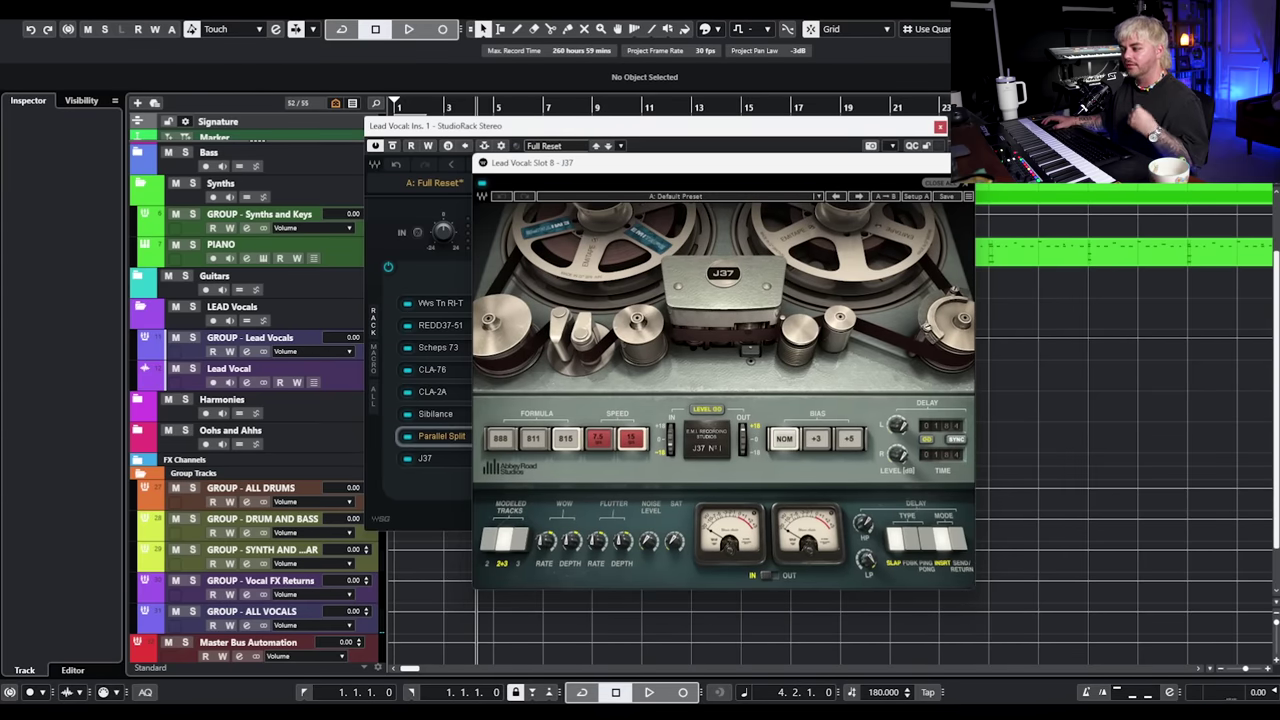
Load the Mastering Hi Freq Smoothing Round Bottom (Stereo) preset in the slot 8 J37 and select tape formula 811.
click(756, 196)
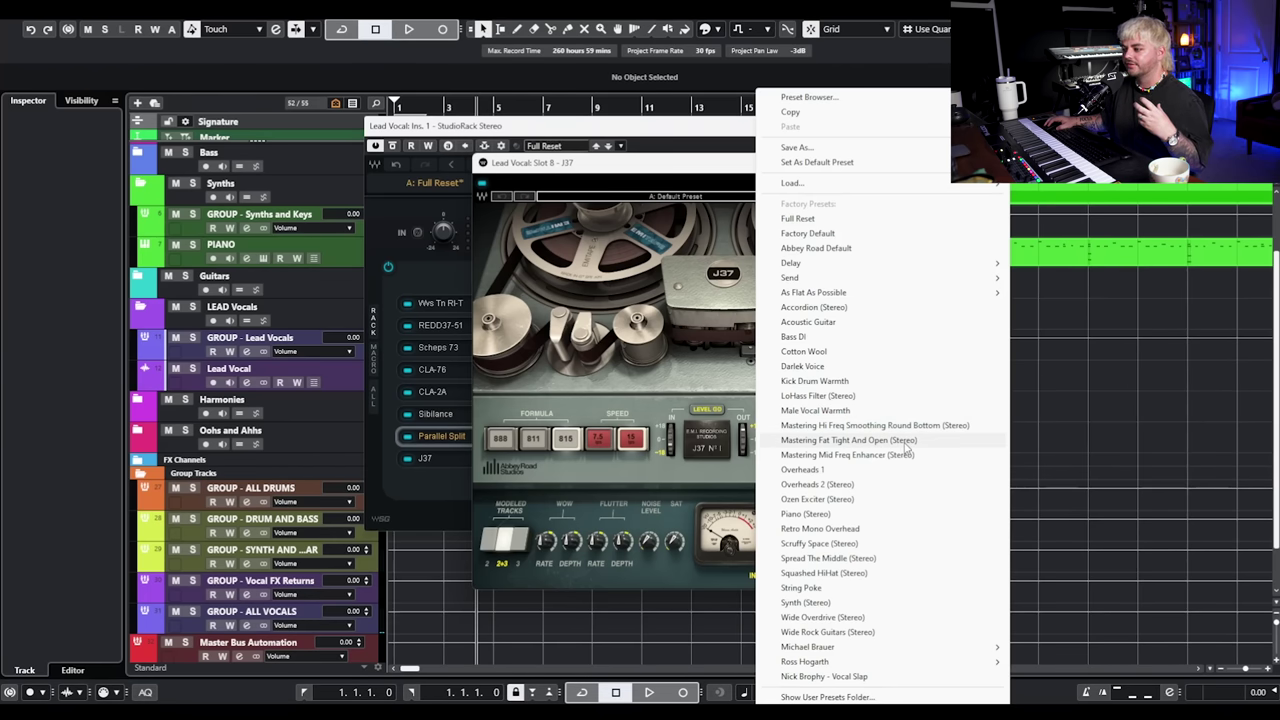
click(874, 425)
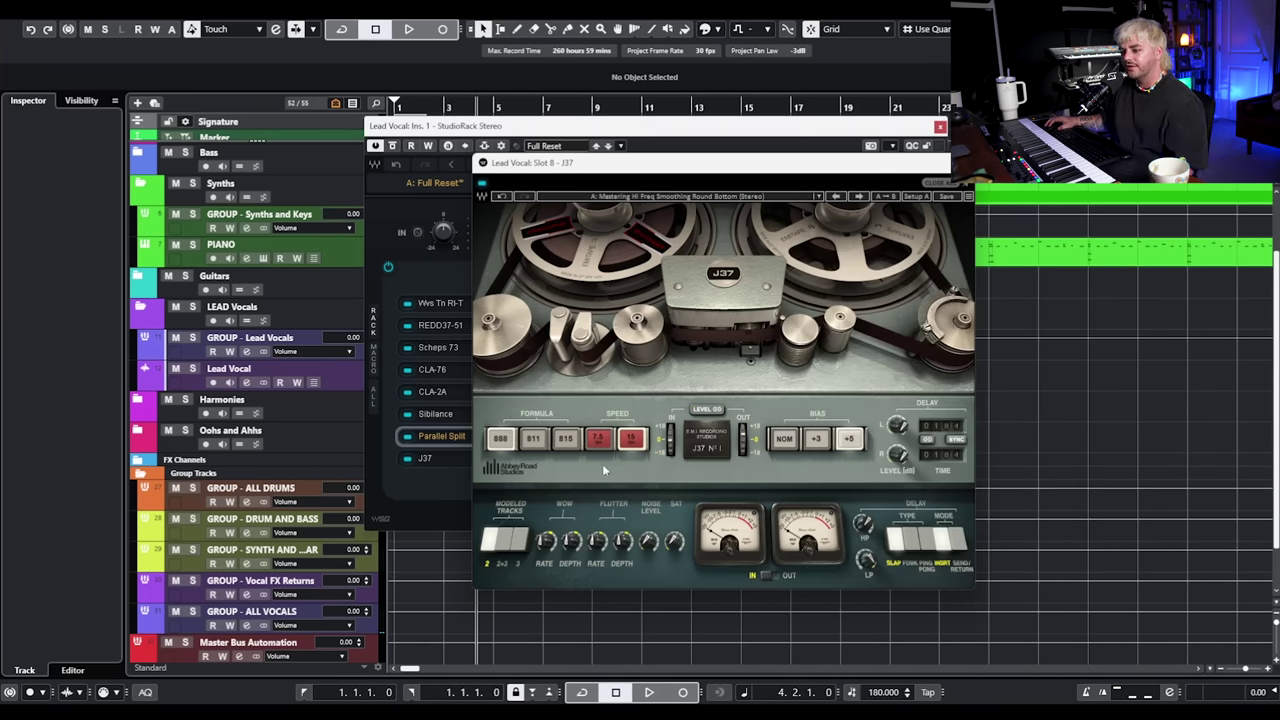
click(538, 446)
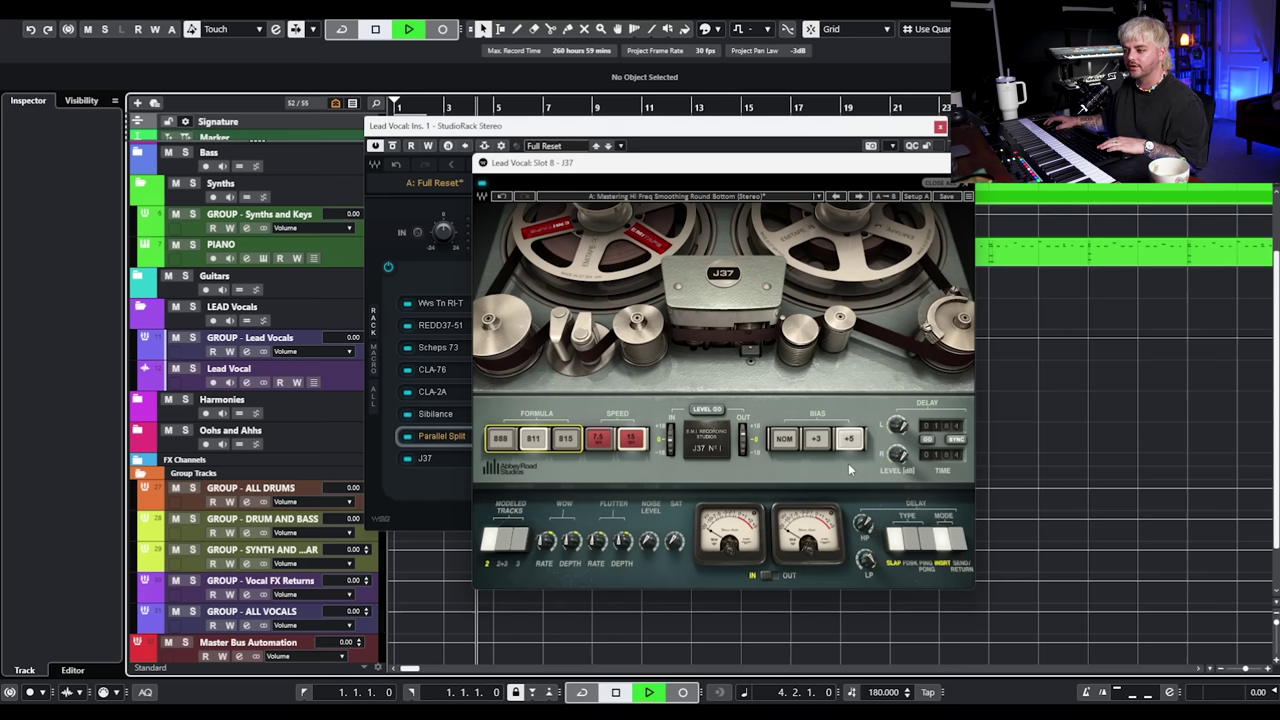
Adjust the slot 8 J37's levels during playback and compare the vocal with the plugin bypassed and active.
key(space)
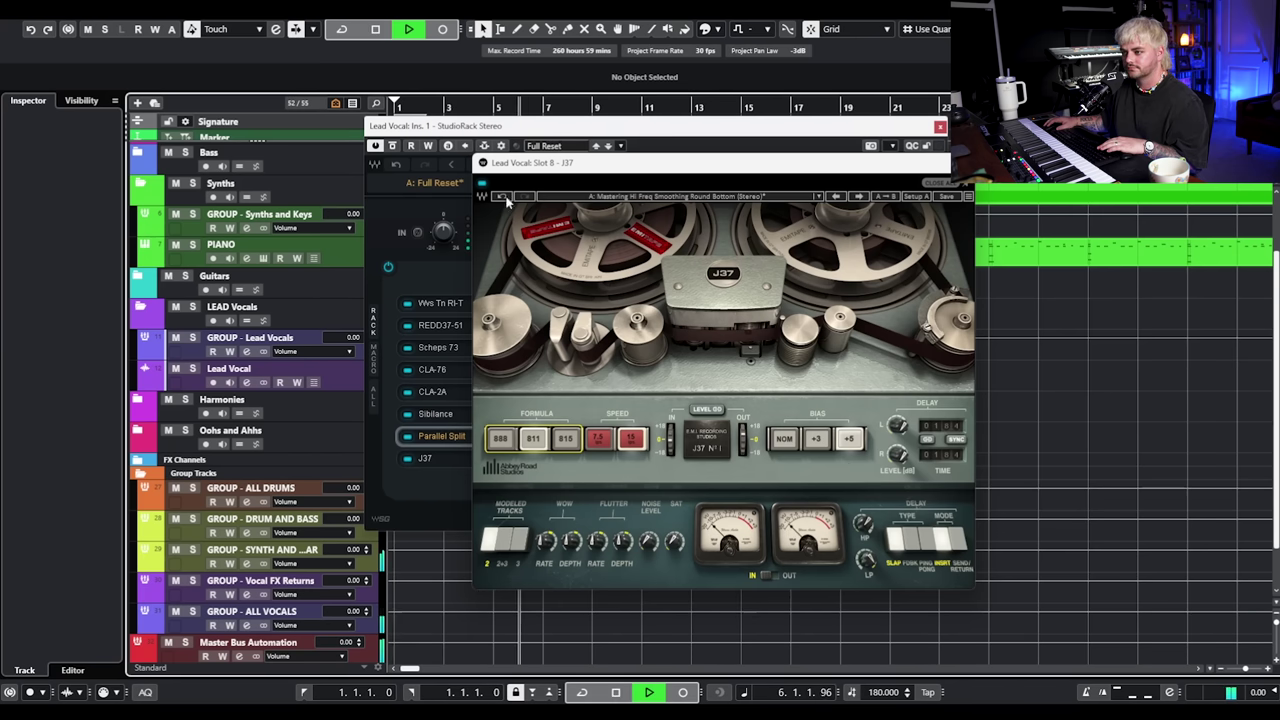
drag(672, 441, 672, 446)
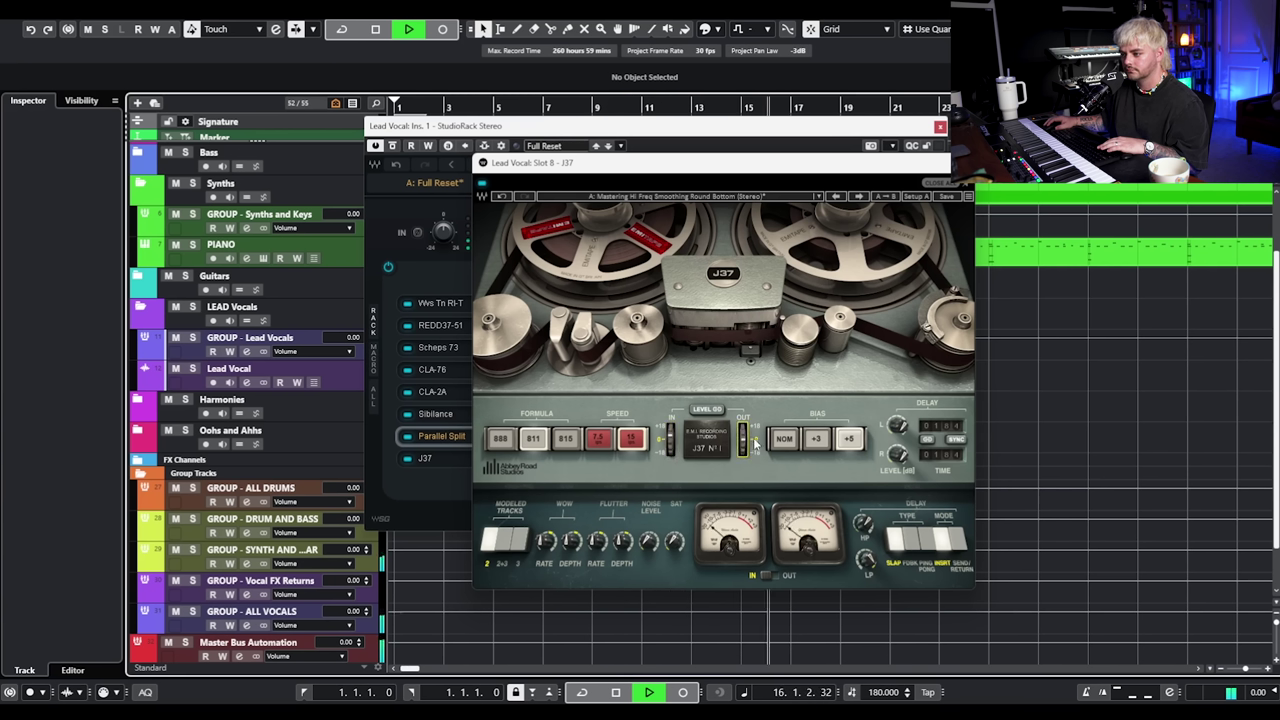
click(483, 185)
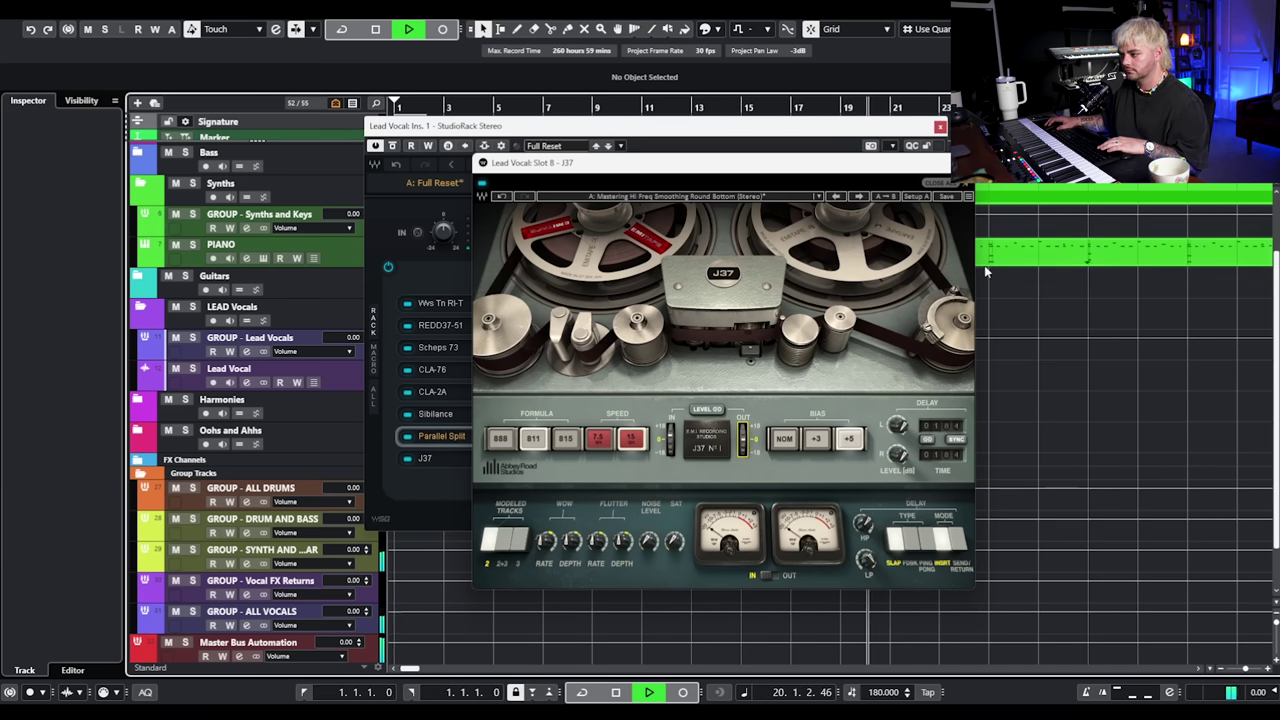
Compare the piano song's lead vocal with the whole StudioRack chain bypassed and active during playback.
key(space)
click(961, 162)
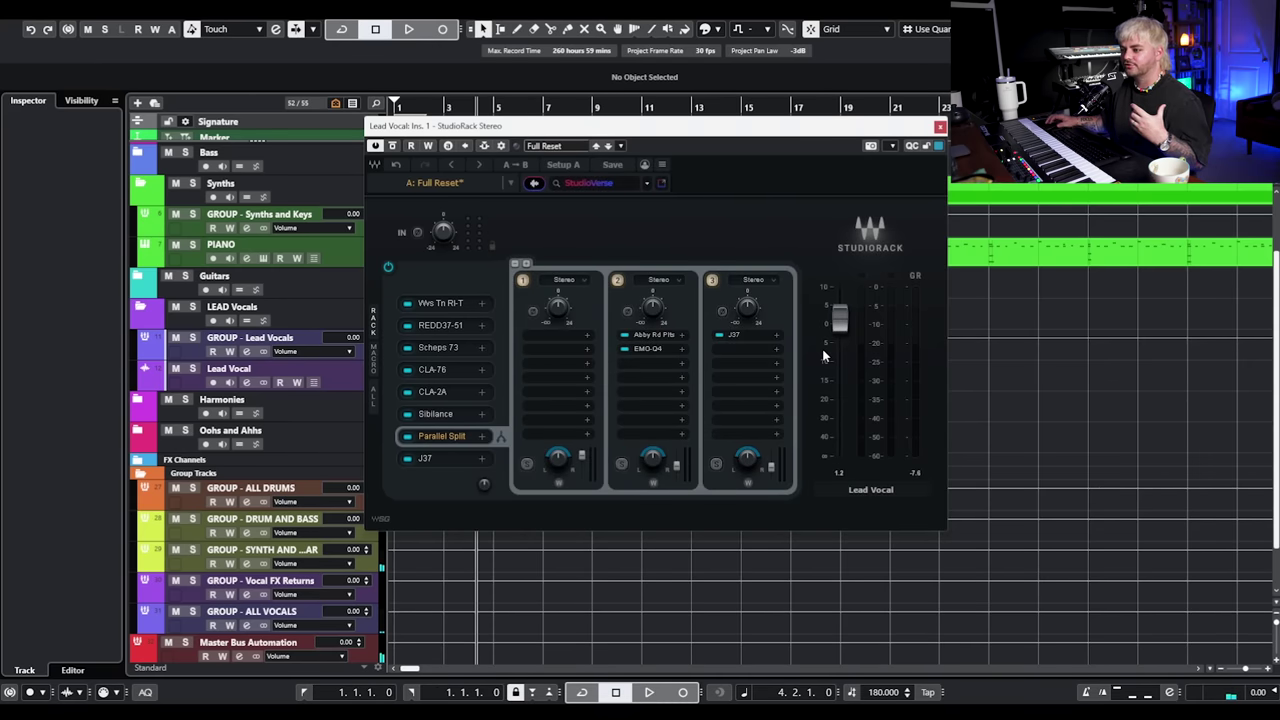
drag(482, 126, 630, 176)
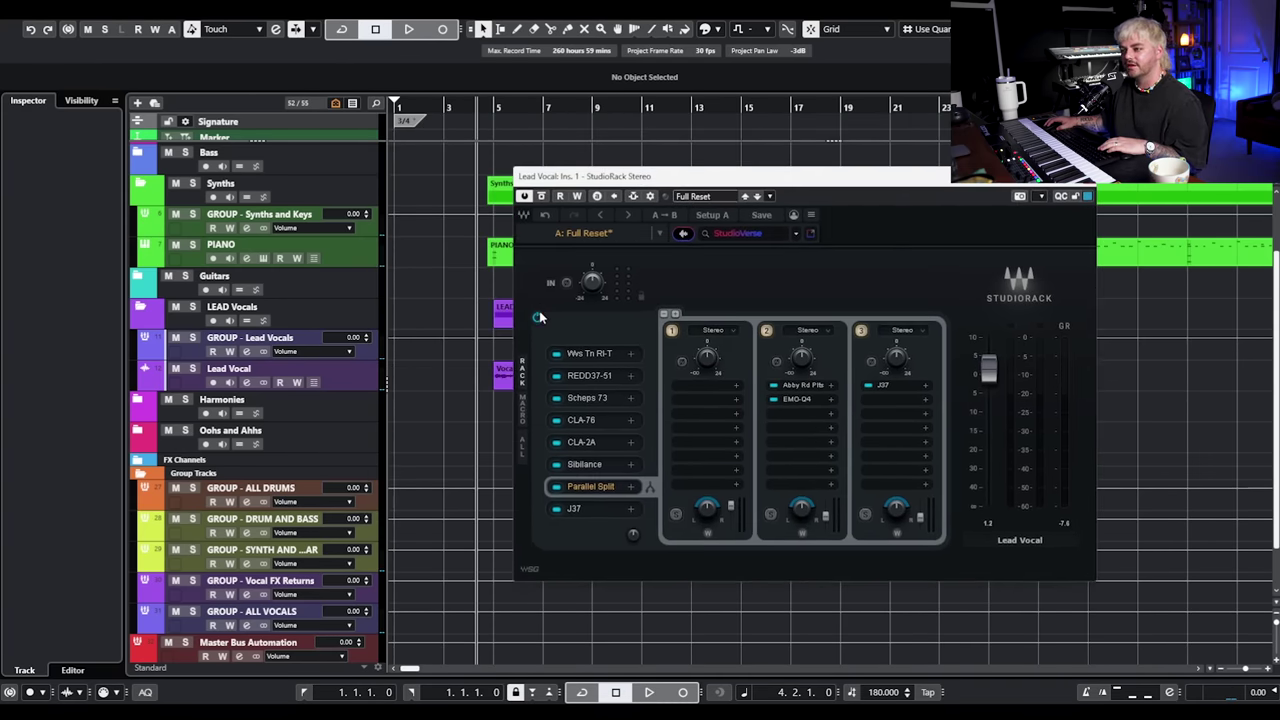
click(538, 317)
key(space)
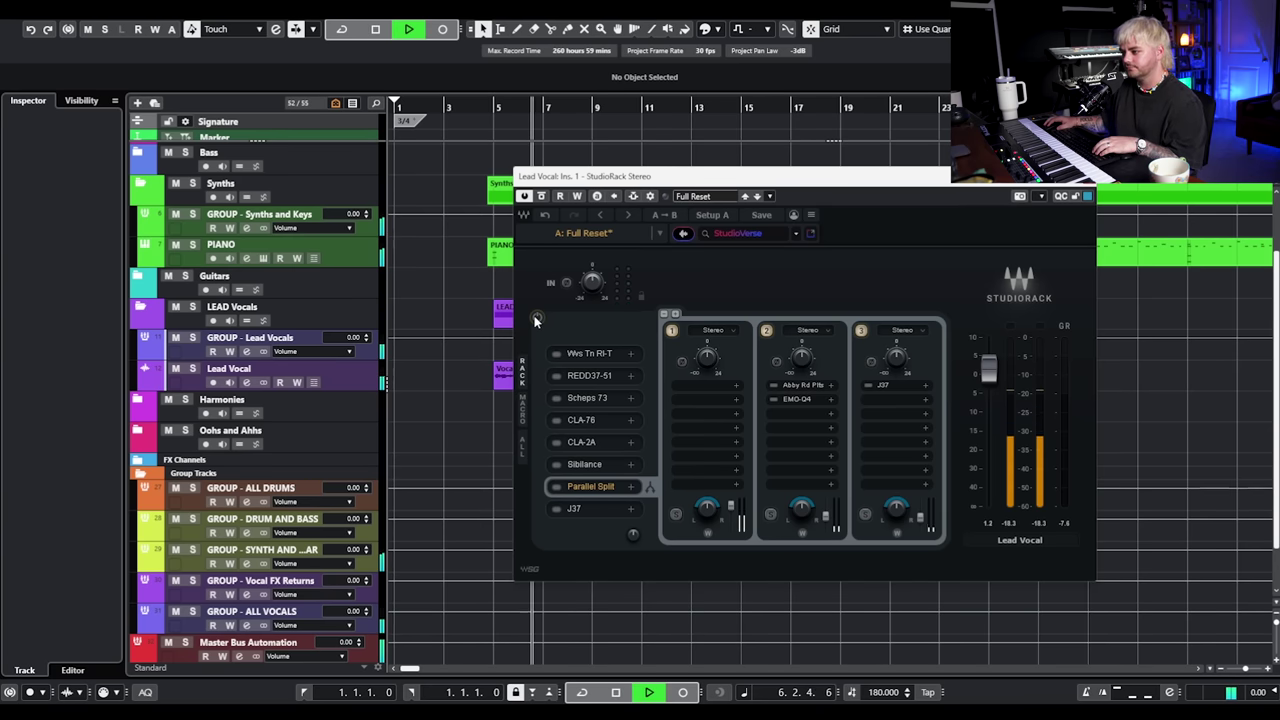
click(537, 317)
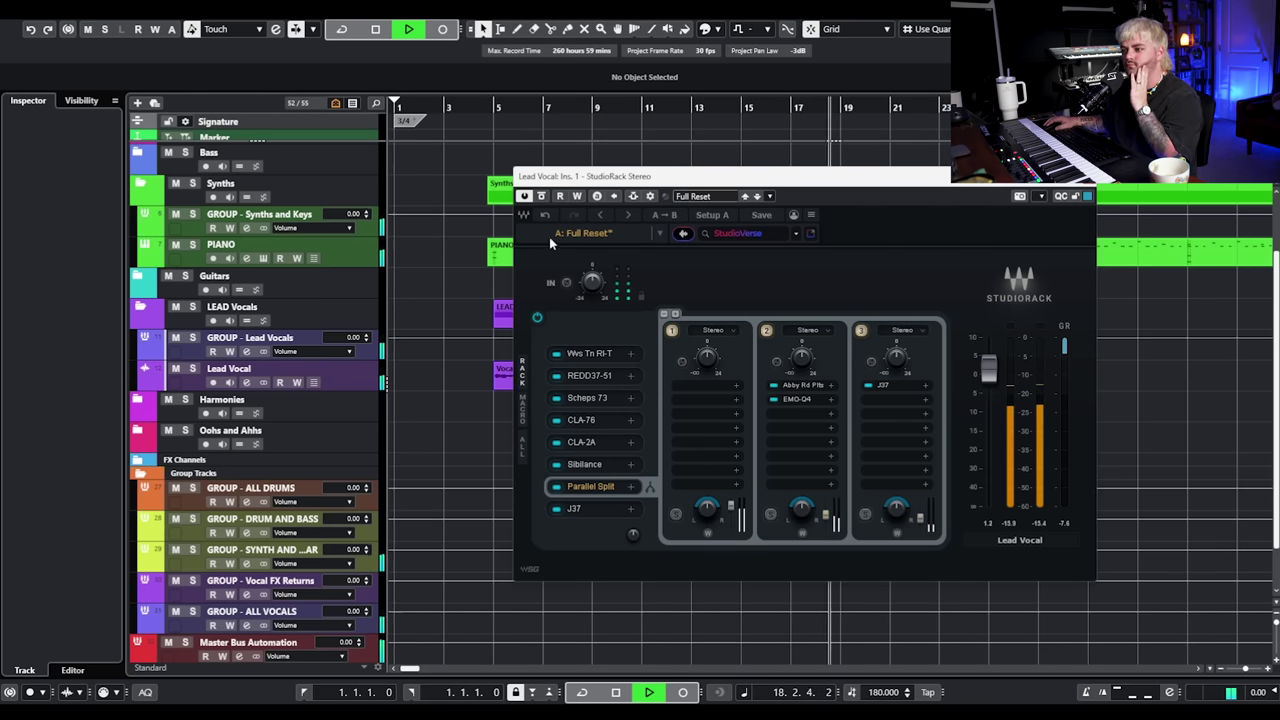
click(541, 196)
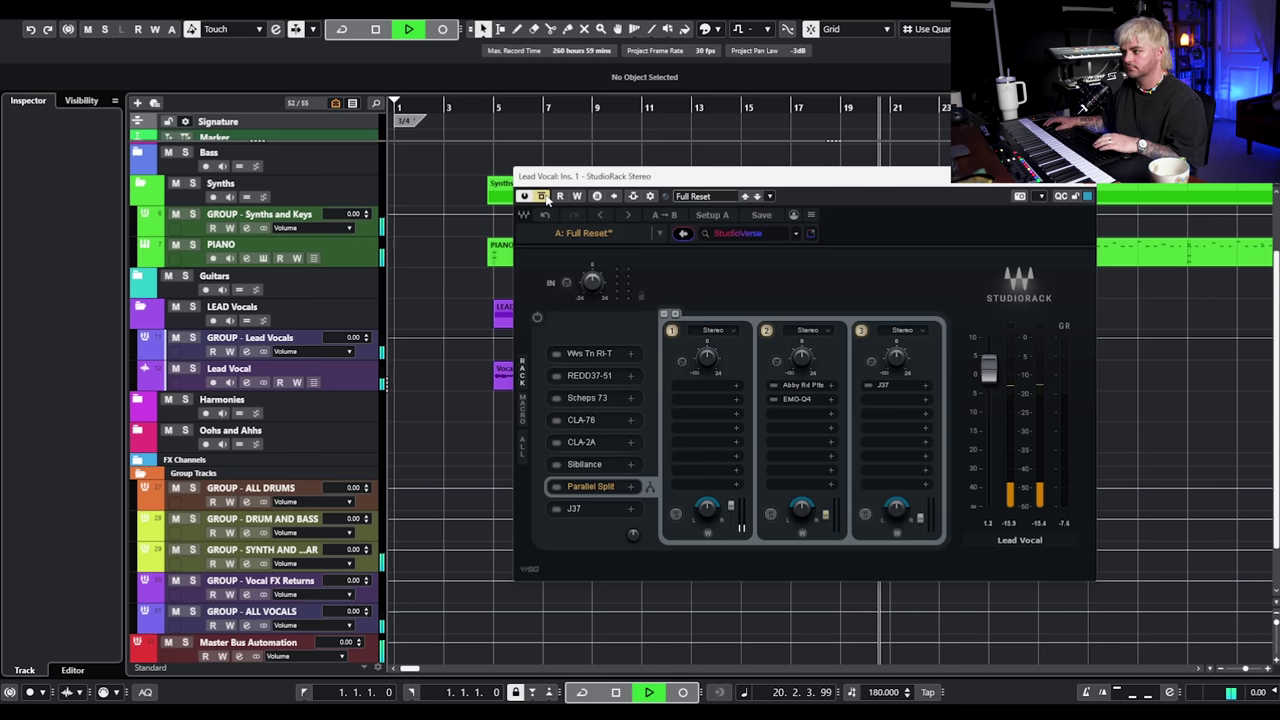
click(543, 196)
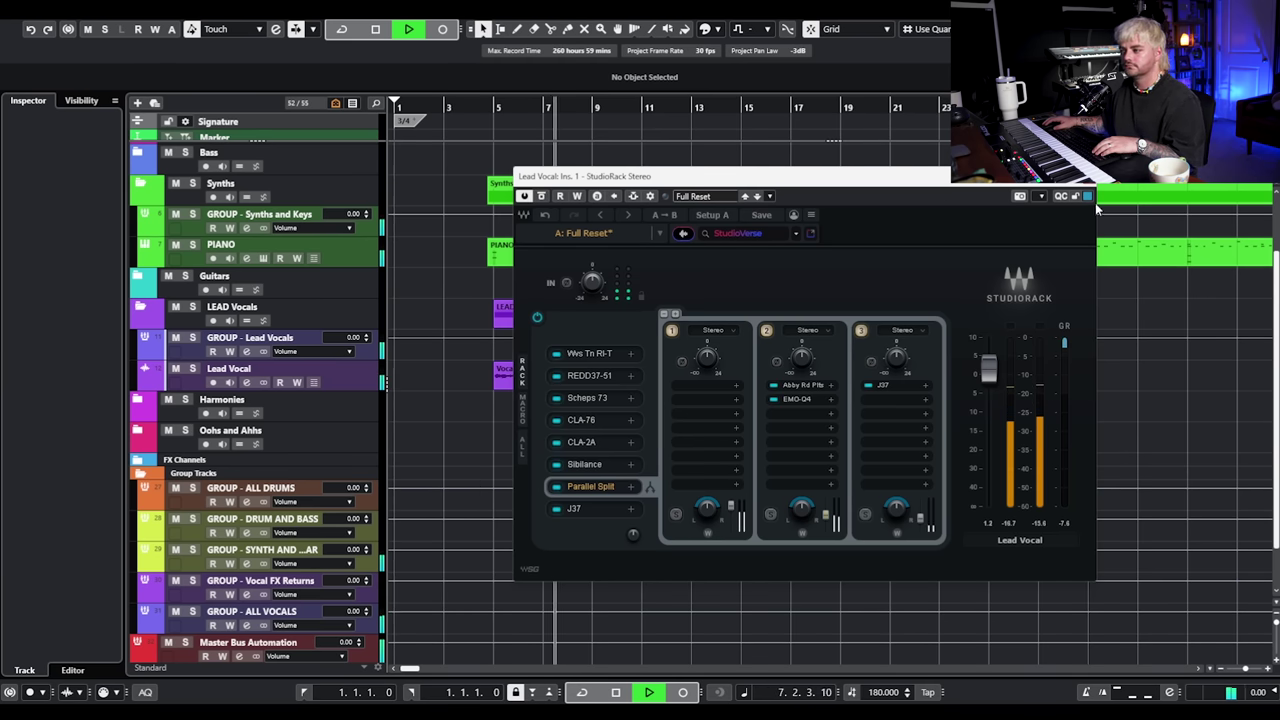
key(space)
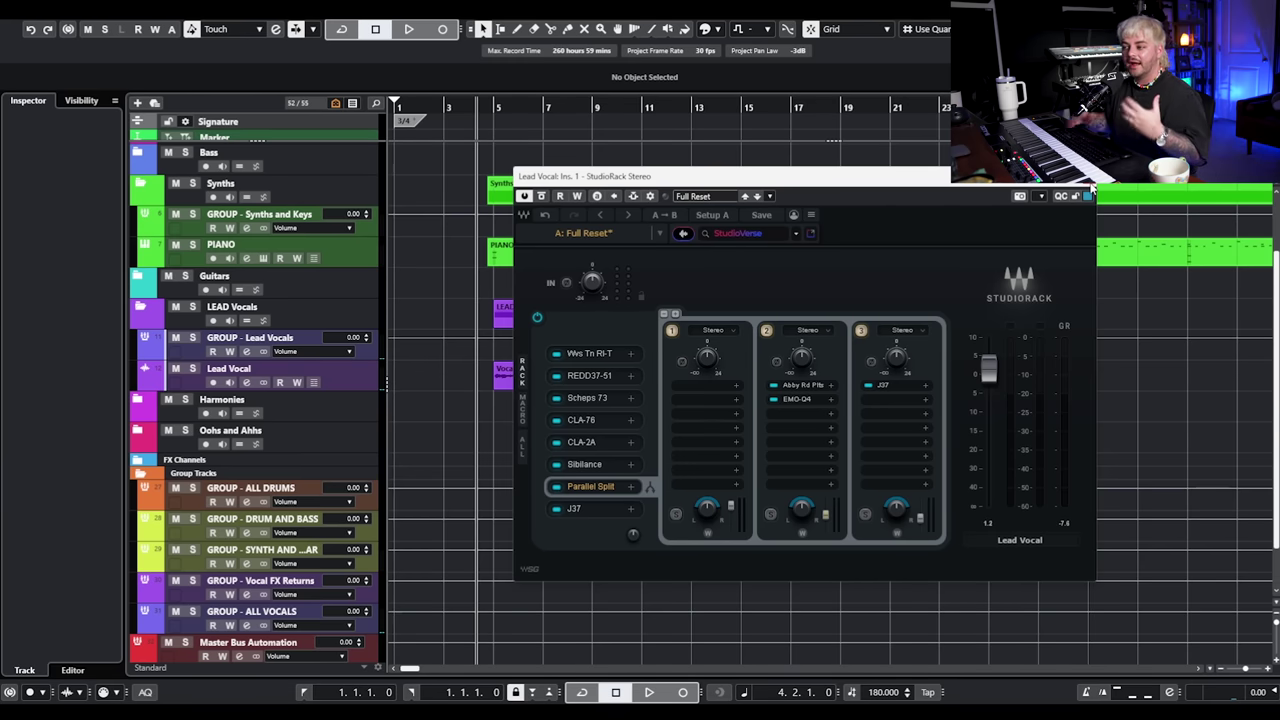
Insert the Center plugin after EMO-Q4 in the Parallel Split's second chain.
text(center)
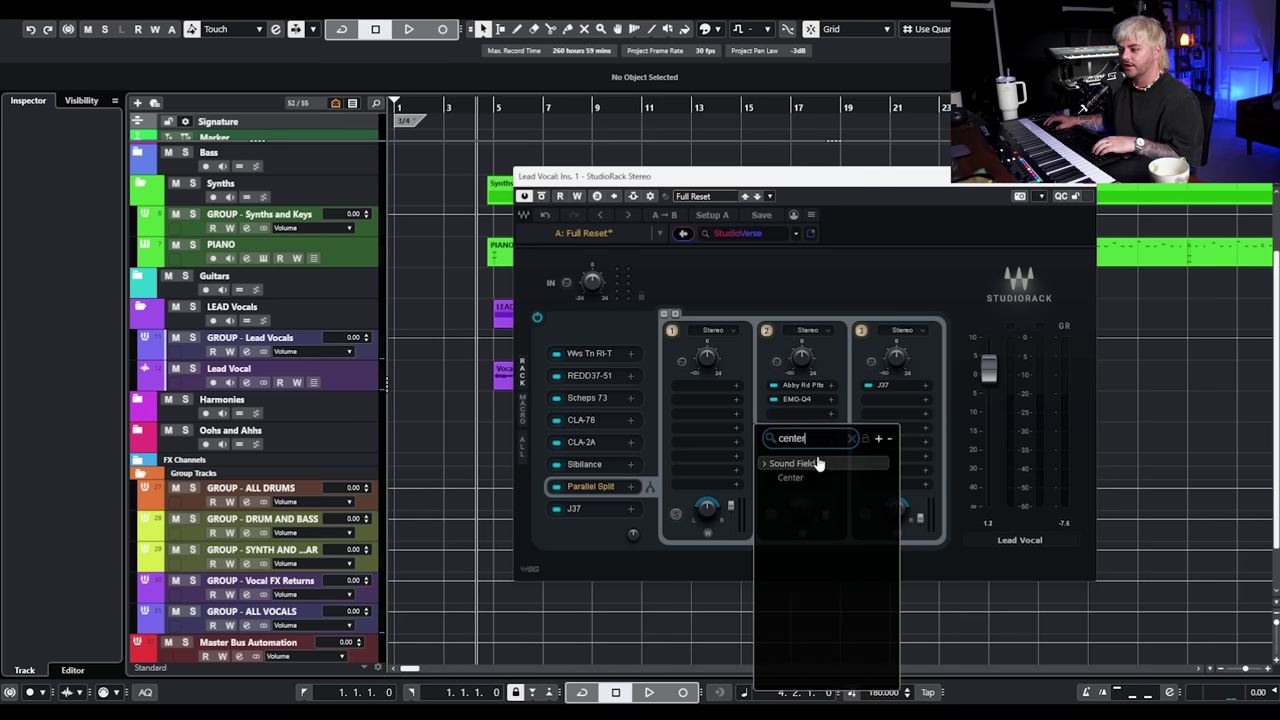
click(802, 478)
drag(1200, 176, 669, 163)
Lower the Center plugin's center level to about -10.4 dB and fine-tune it further down during playback.
drag(668, 352, 660, 408)
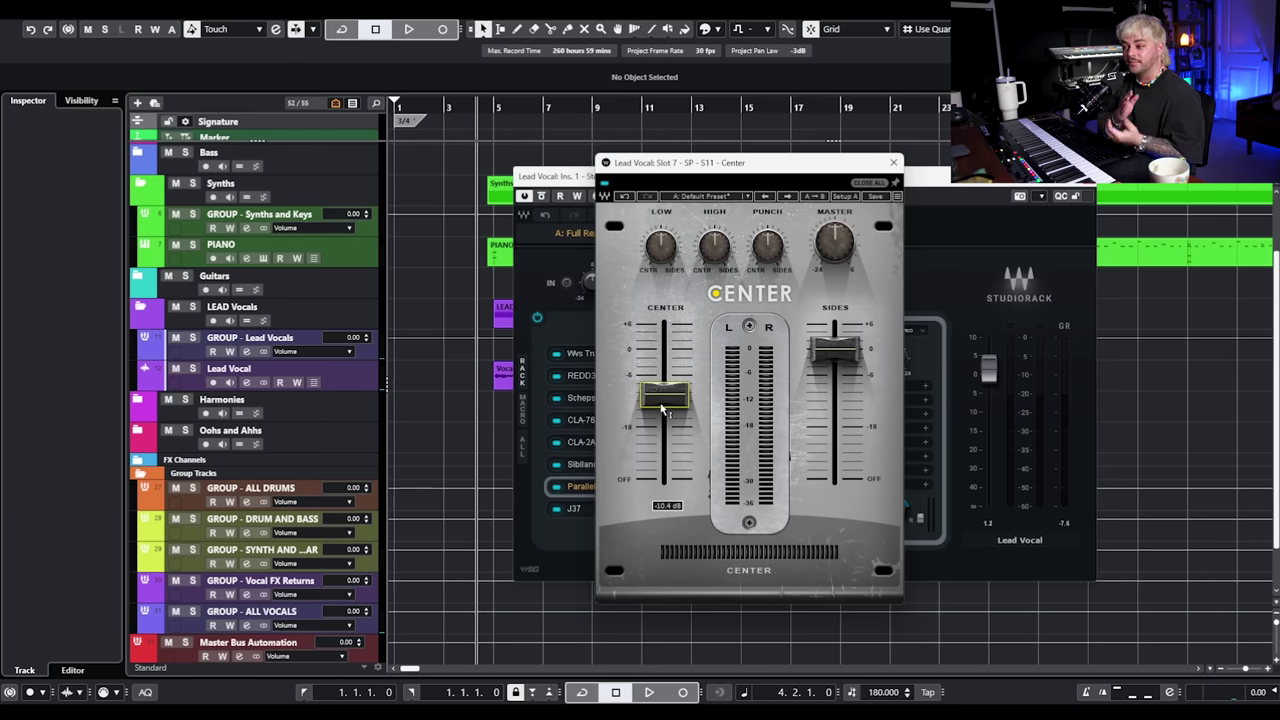
key(space)
drag(661, 408, 661, 419)
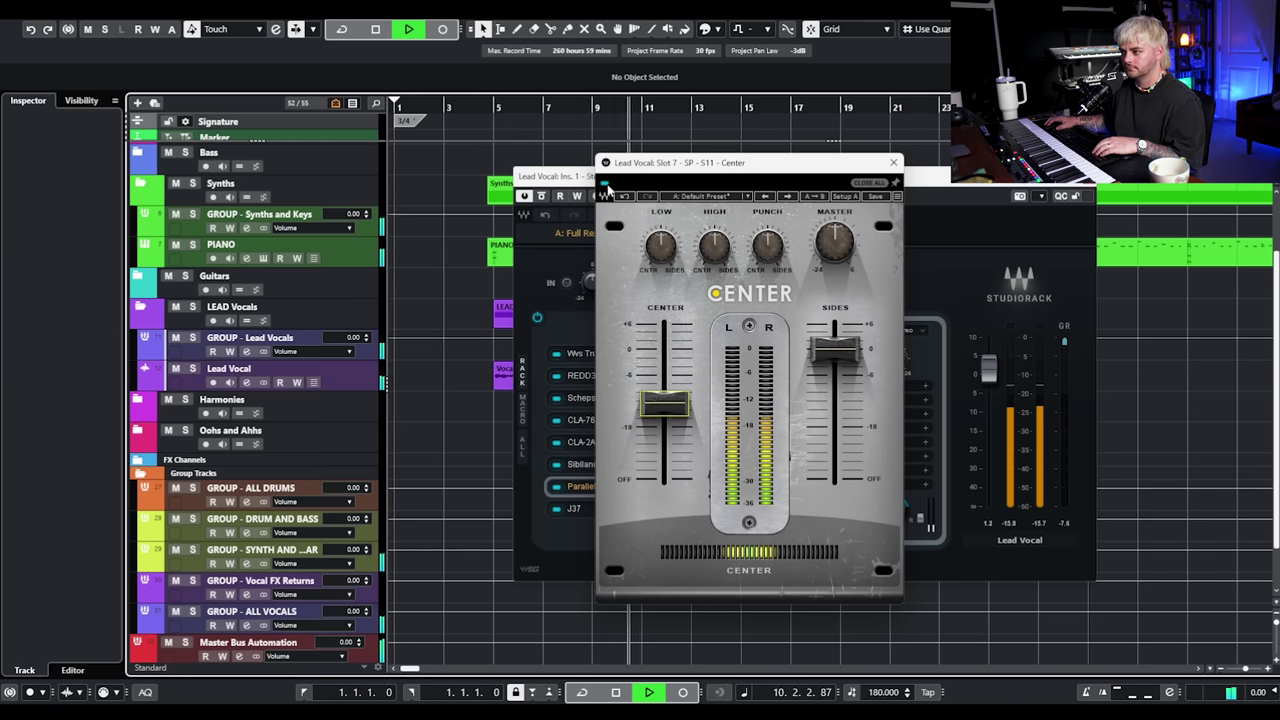
key(space)
click(893, 163)
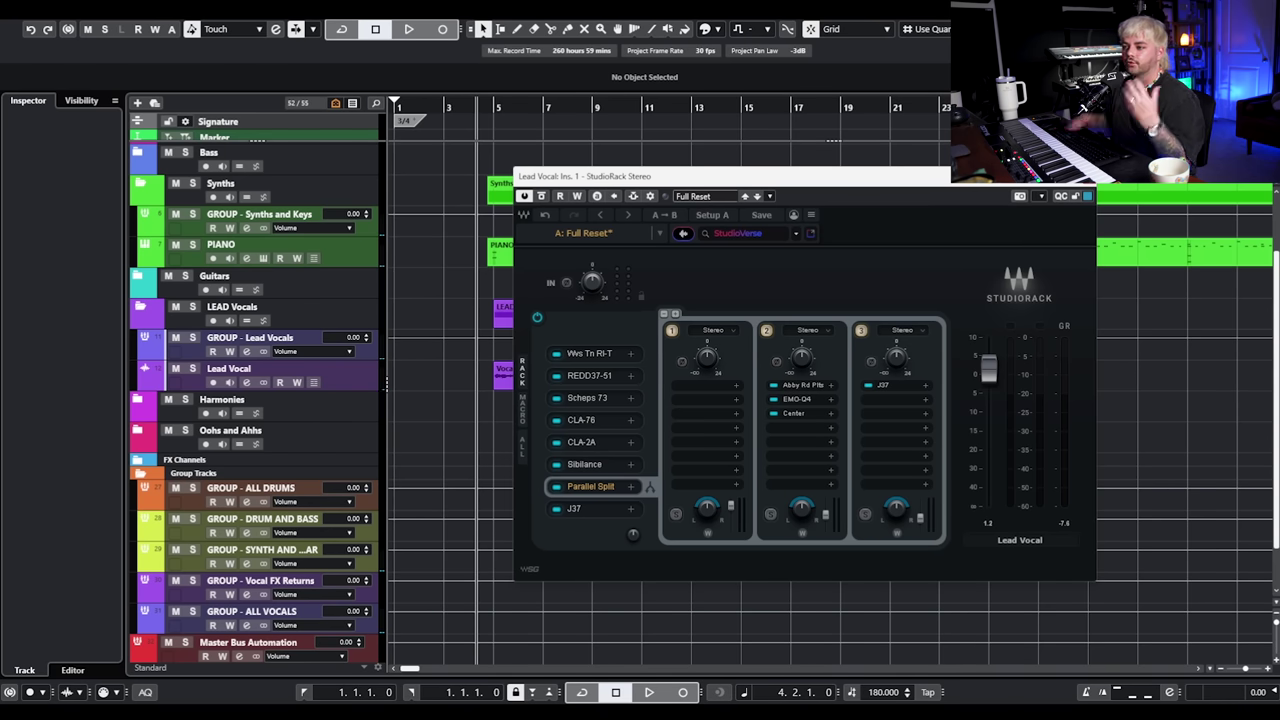
Switch StudioRack to the view showing the macro controls together with the plugin rack.
click(521, 387)
click(521, 462)
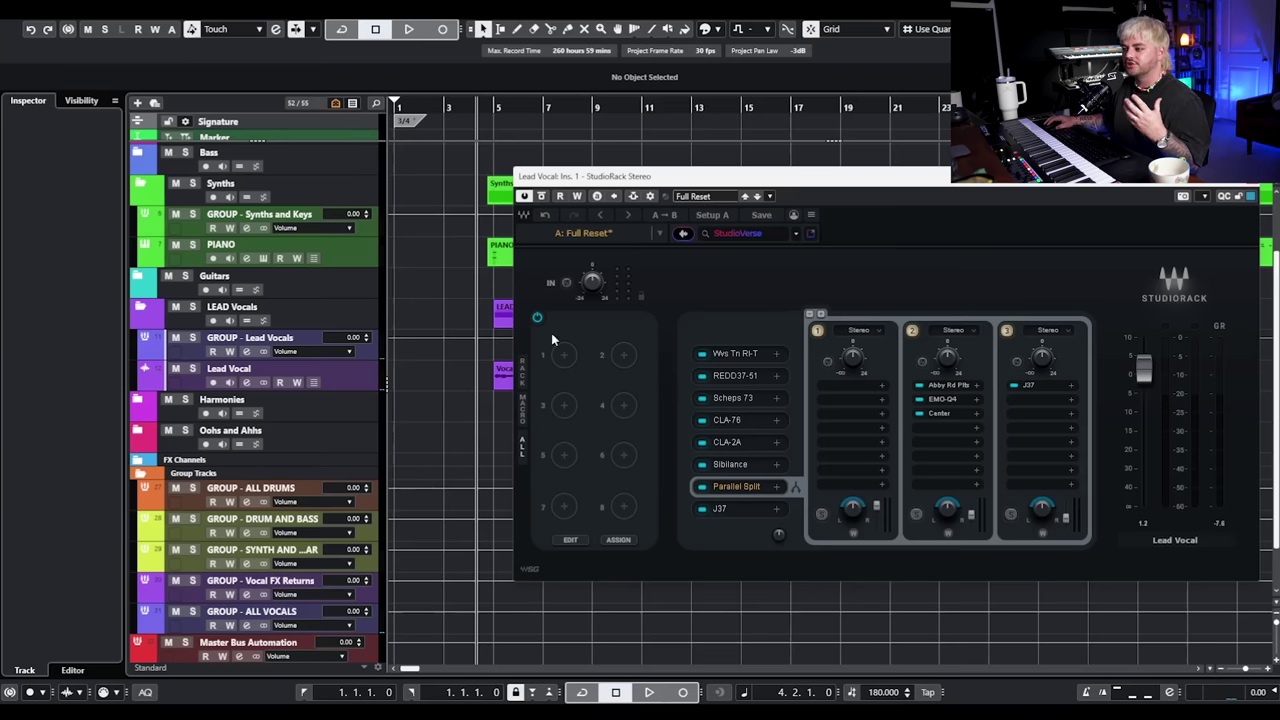
Play the 130 BPM song's section with the unprocessed Raw Vocal from bar 9.
click(398, 370)
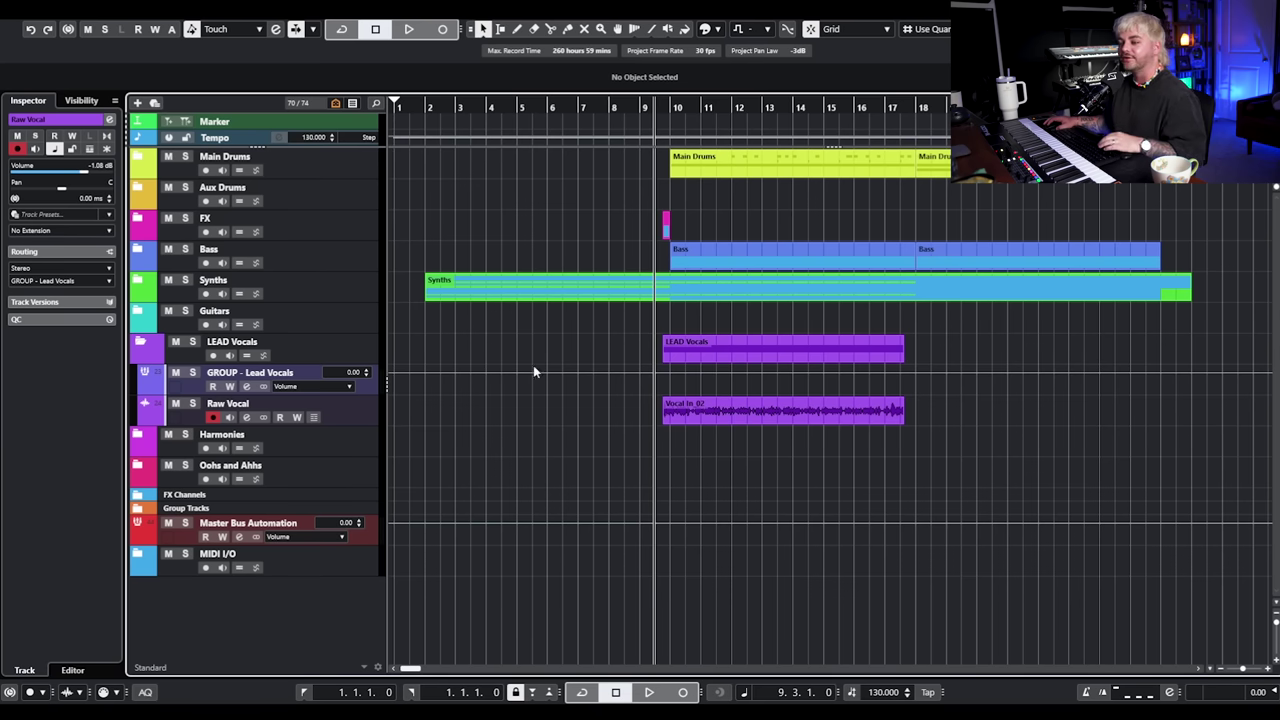
key(space)
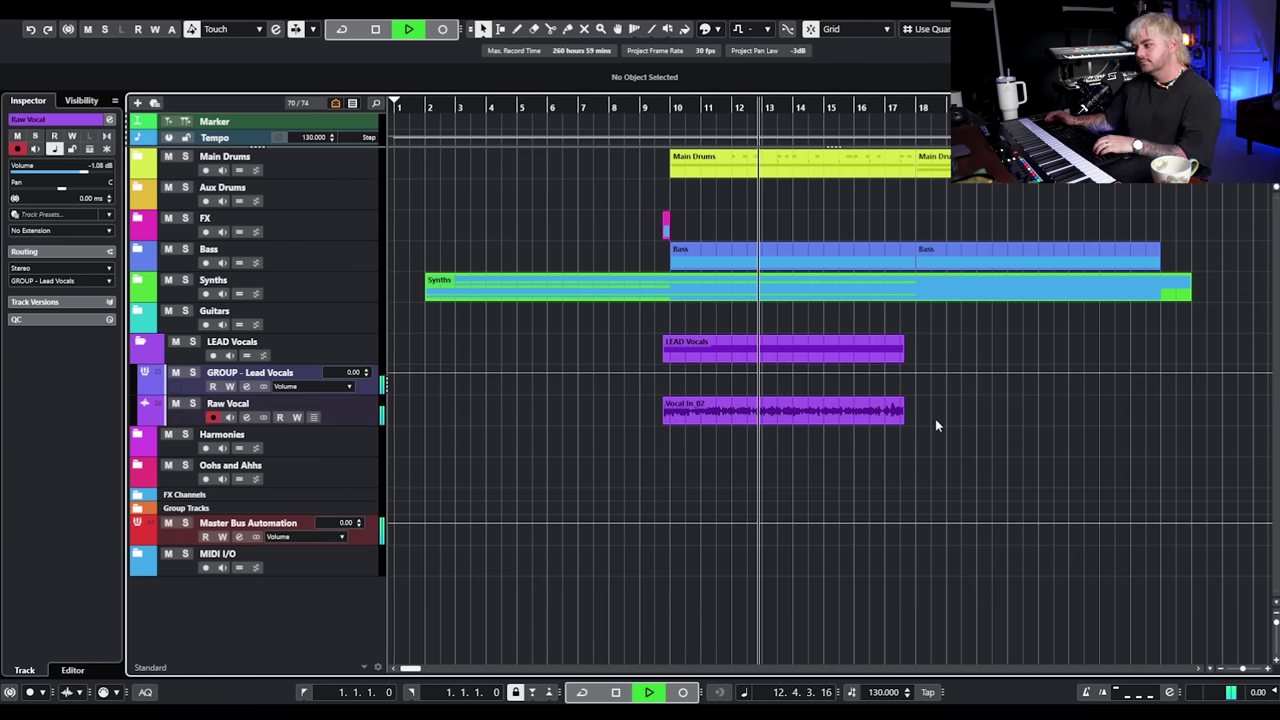
key(space)
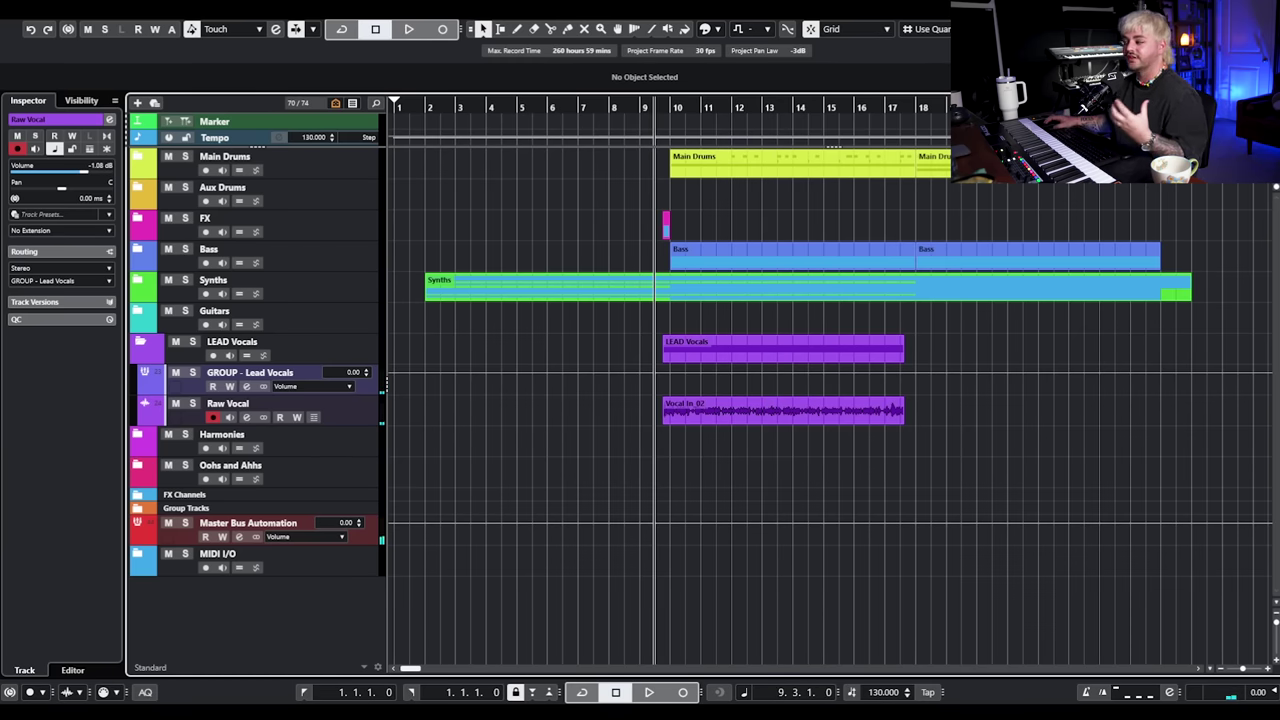
Insert Waves Tune Real-Time in the first slot of the Raw Vocal's StudioRack.
drag(970, 197, 699, 163)
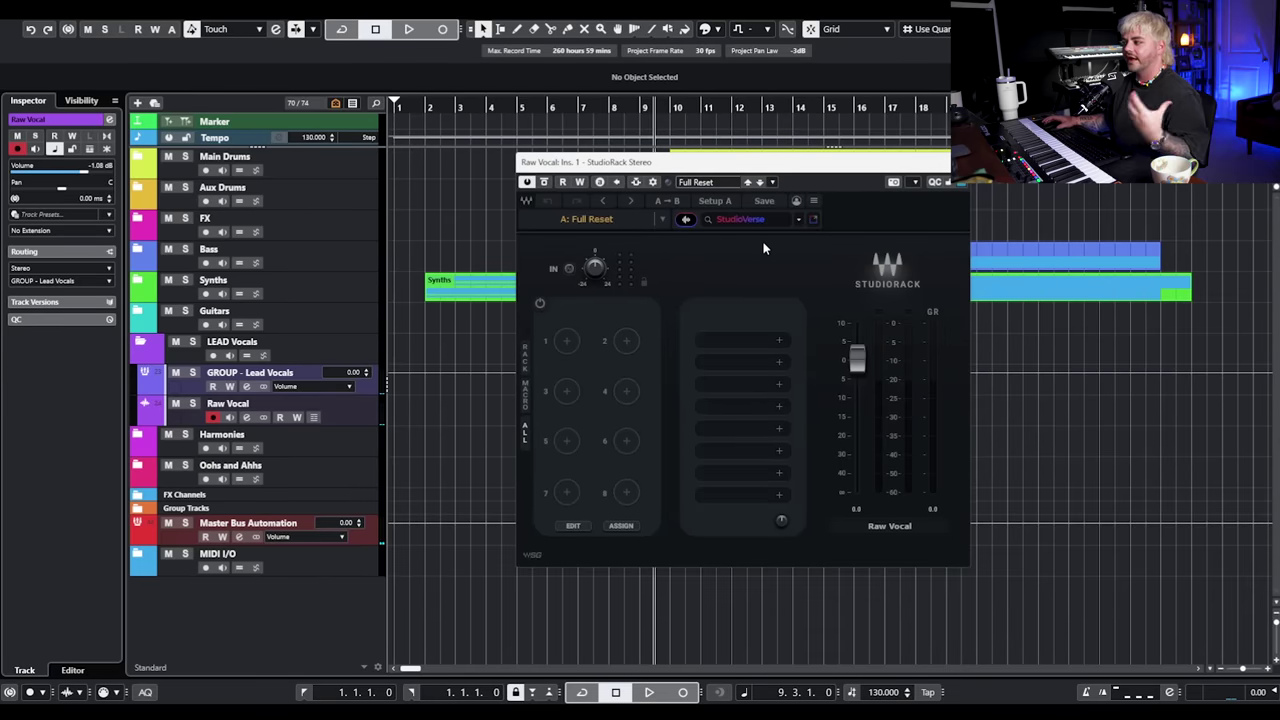
click(729, 345)
text(wave)
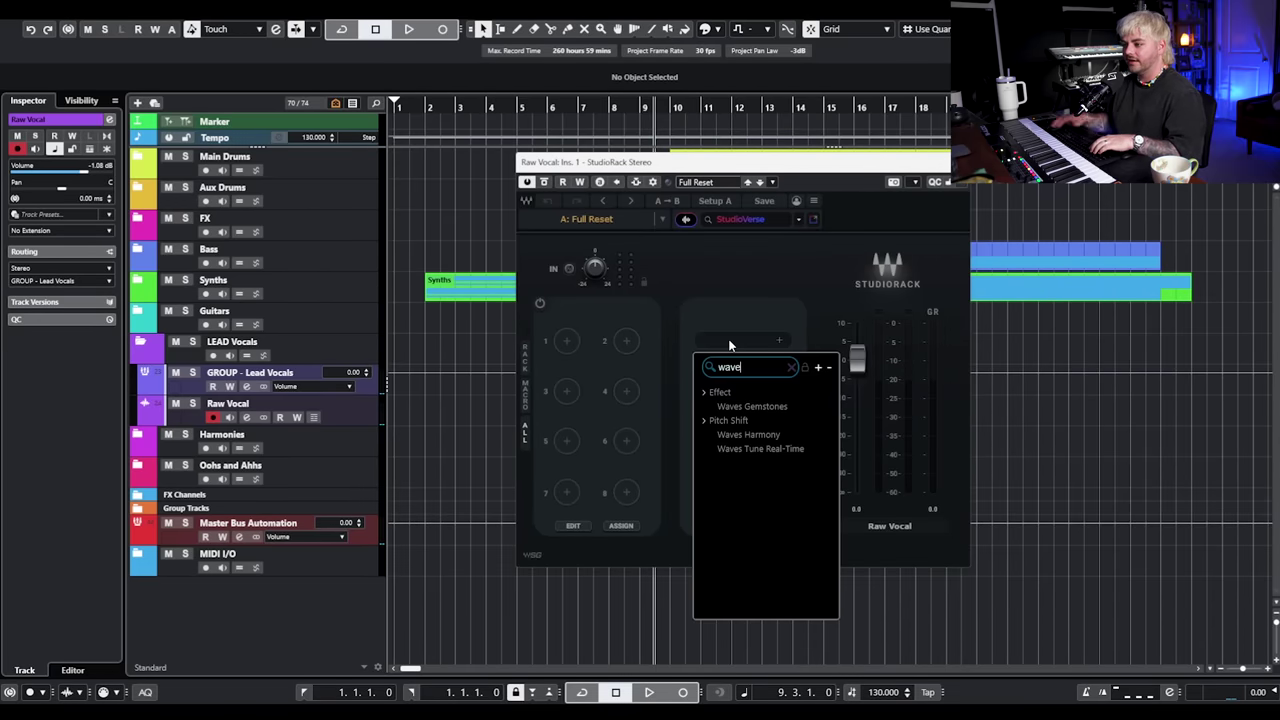
text(s)
click(758, 448)
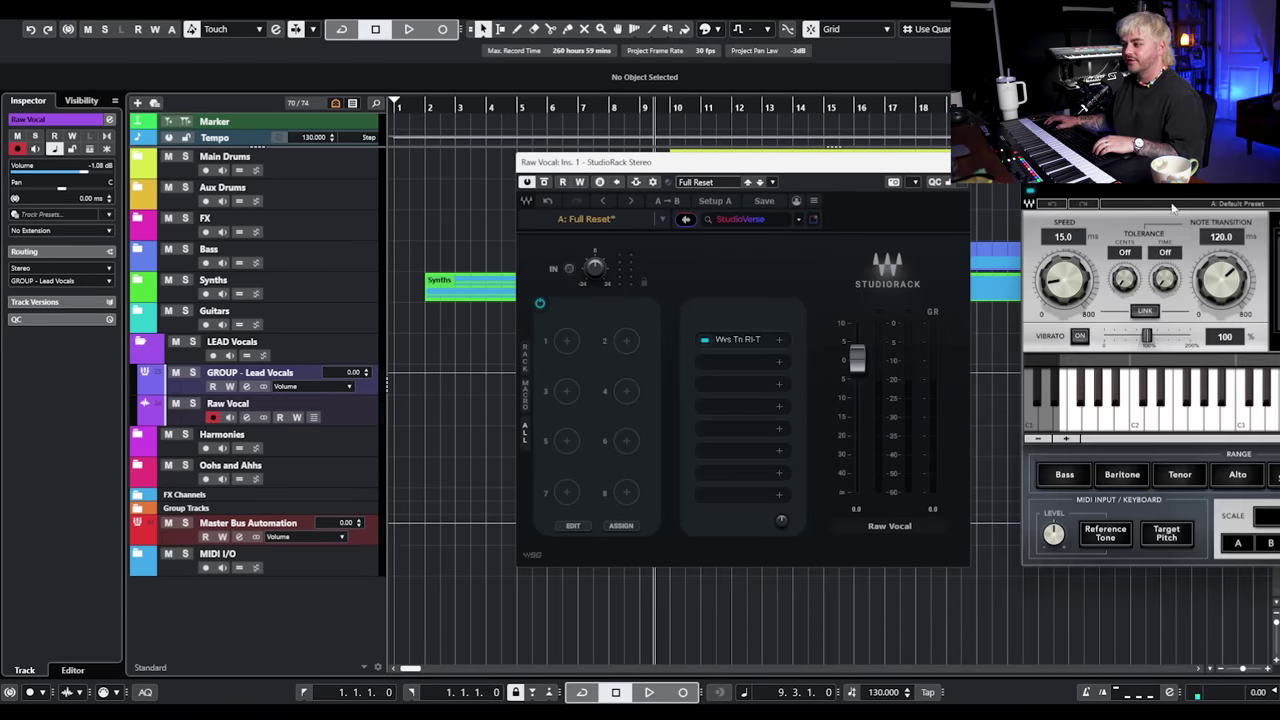
drag(1153, 172, 590, 129)
drag(877, 125, 726, 129)
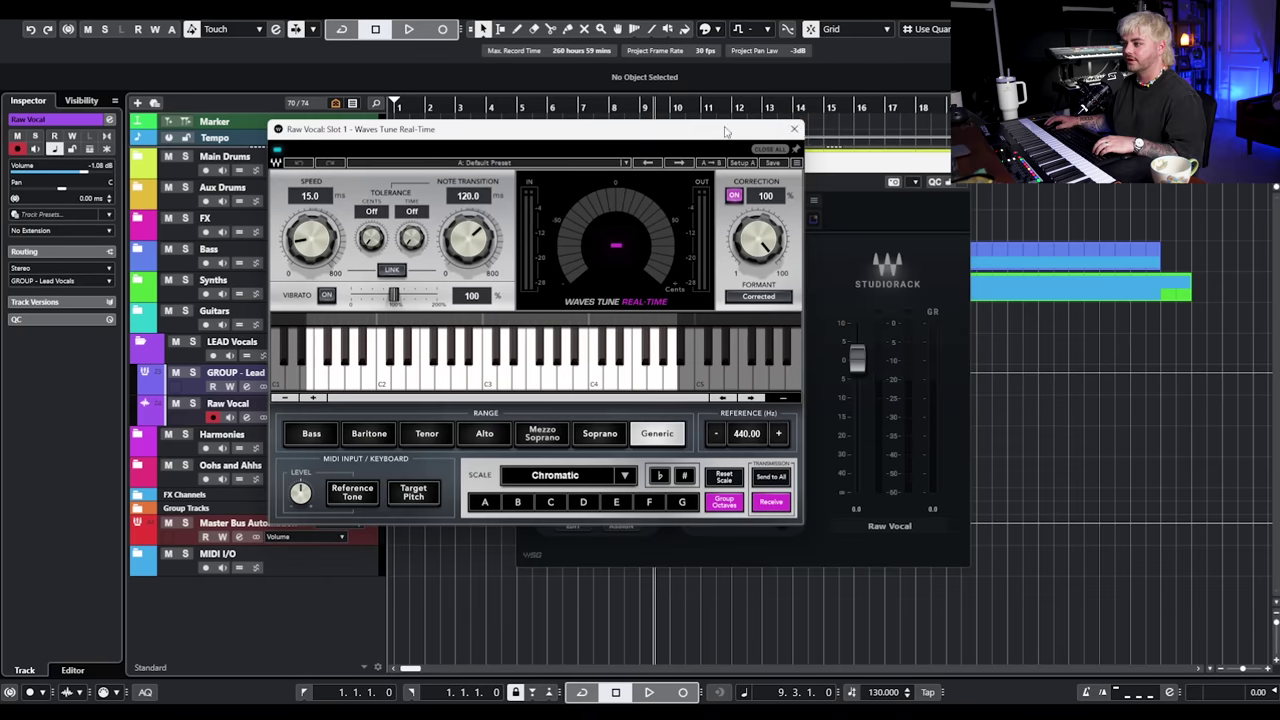
Set Waves Tune Real-Time's speed to 10.7 ms and note transition to 5.4 ms, and audition the tuned vocal.
drag(468, 236, 448, 248)
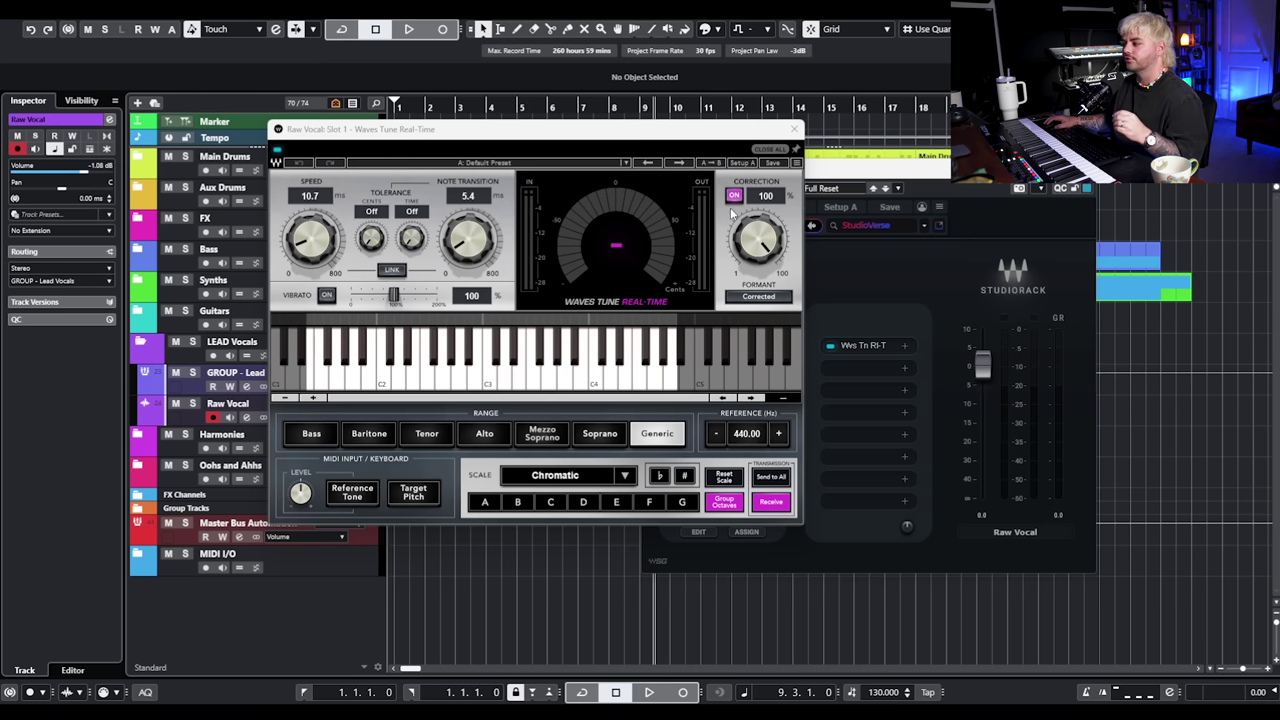
key(space)
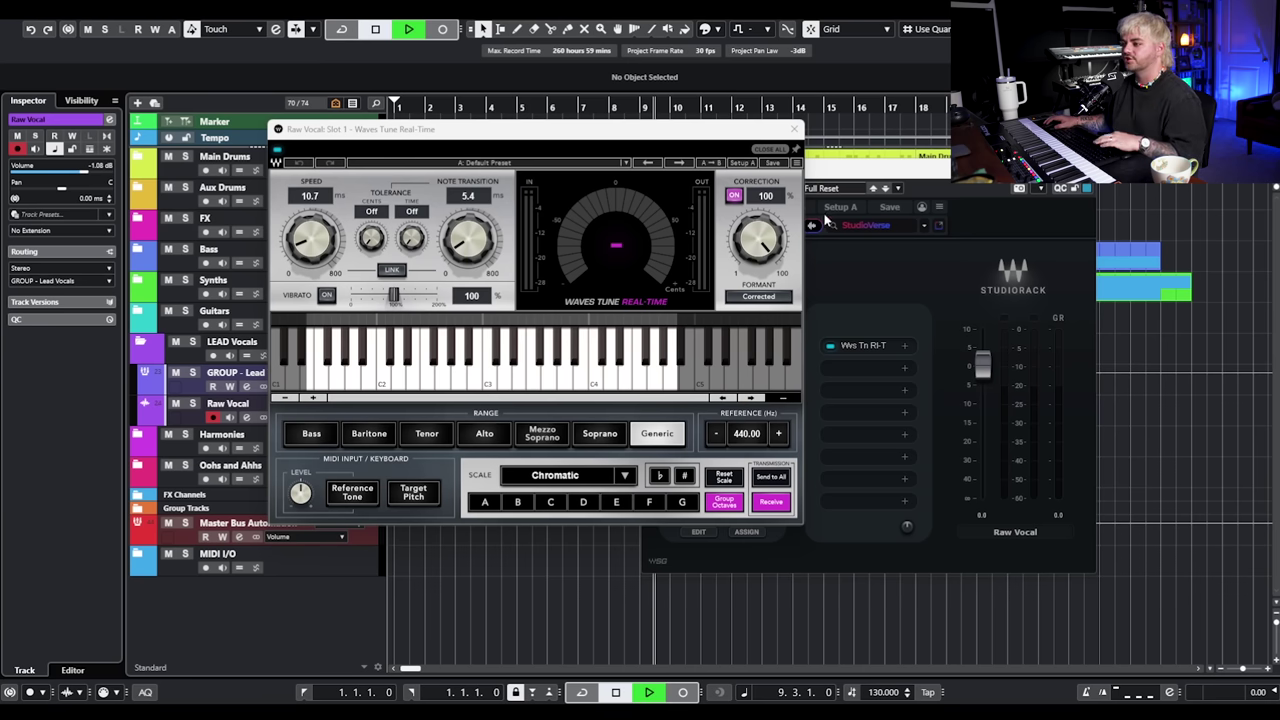
click(795, 131)
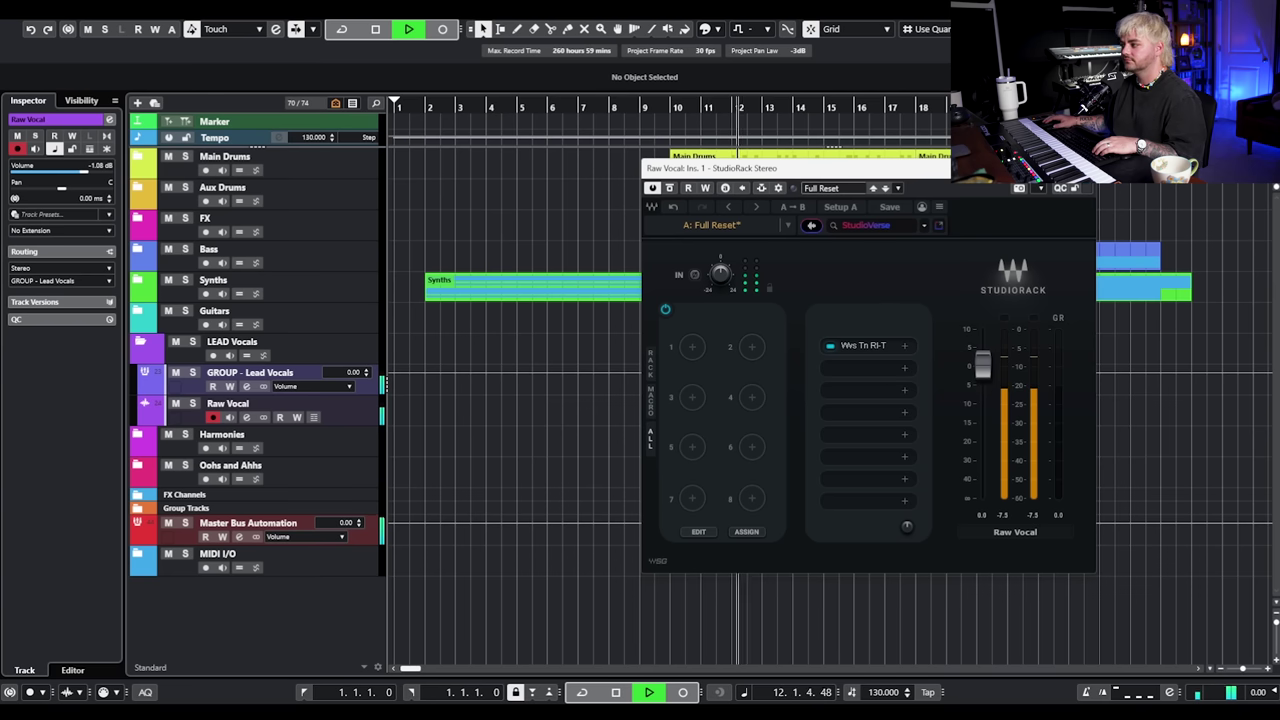
key(space)
Insert Scheps Omni Channel 2 in the second slot of the Raw Vocal's StudioRack.
click(841, 370)
text(scheps)
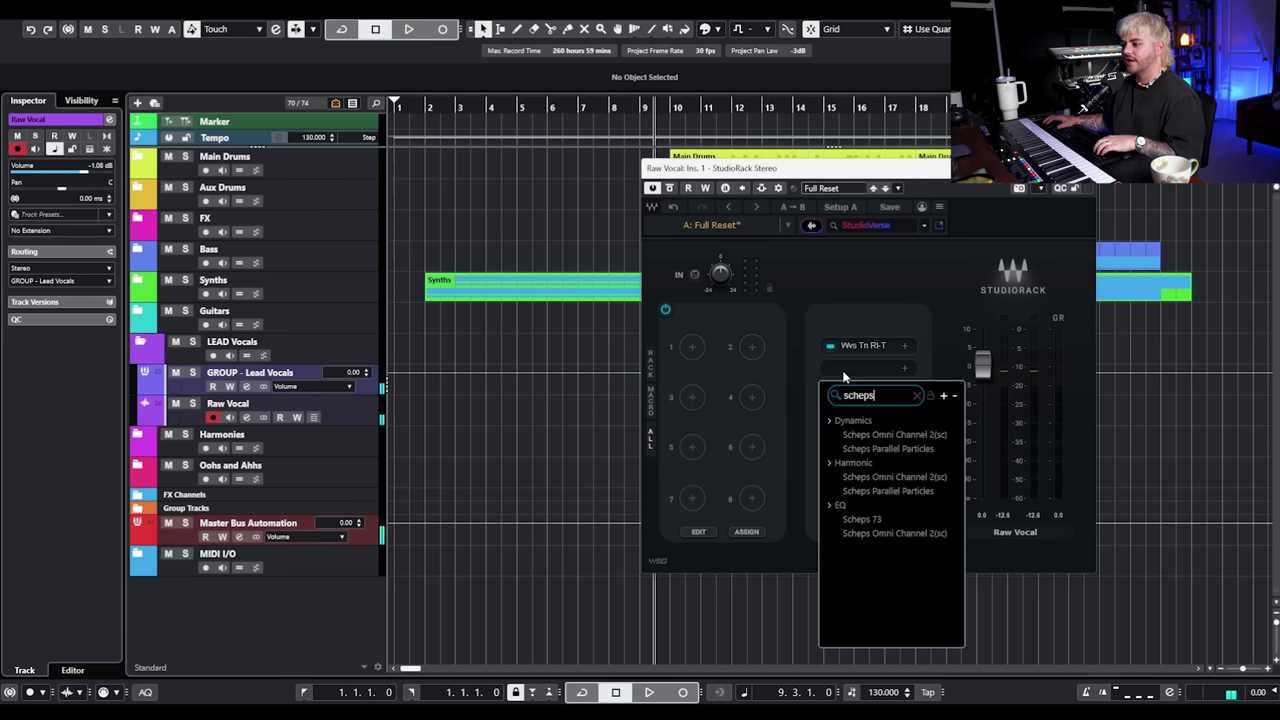
click(894, 477)
drag(1157, 154, 741, 118)
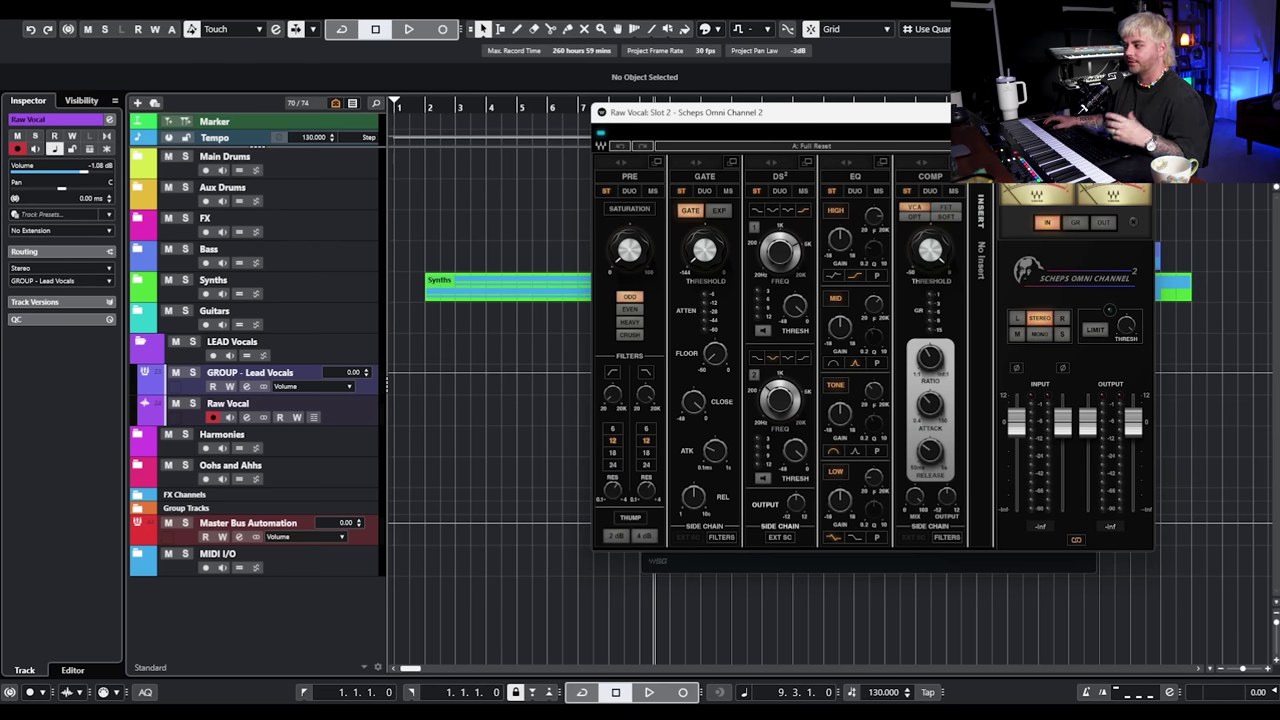
drag(895, 116, 788, 124)
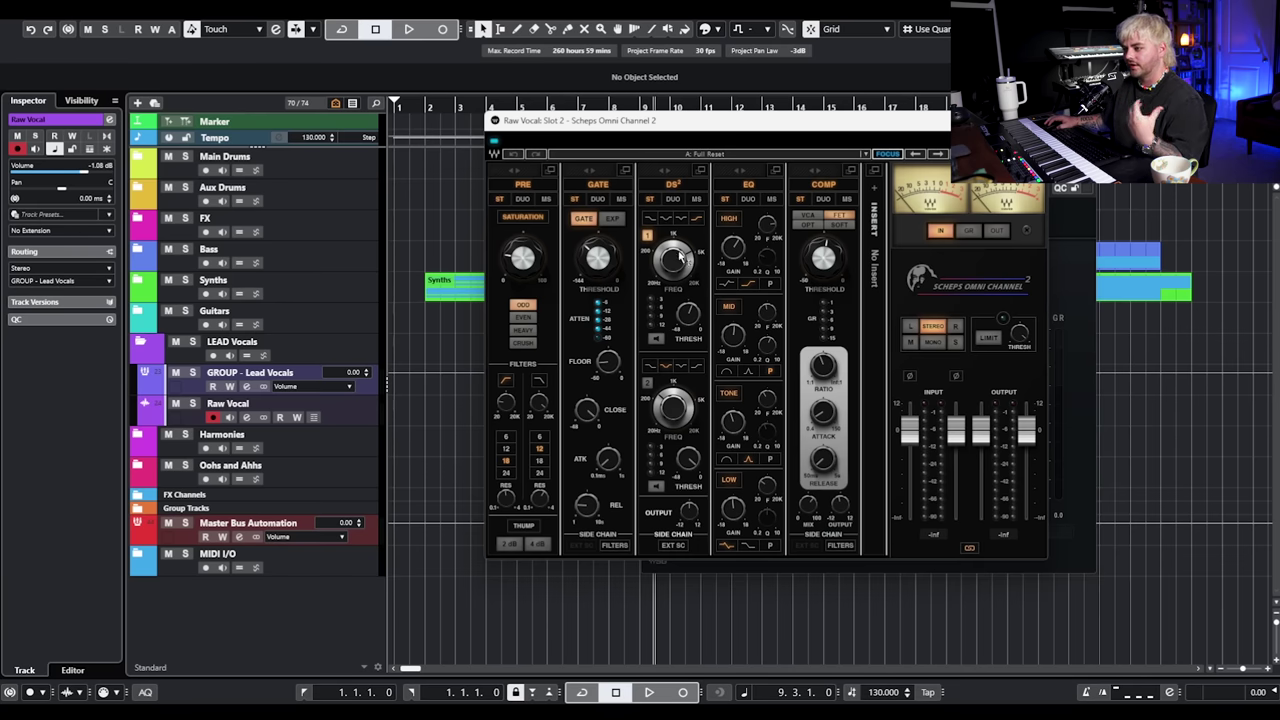
Adjust Scheps Omni Channel 2's high EQ frequency and FET compressor ratio, attack and release, and audition the vocal.
drag(767, 227, 767, 232)
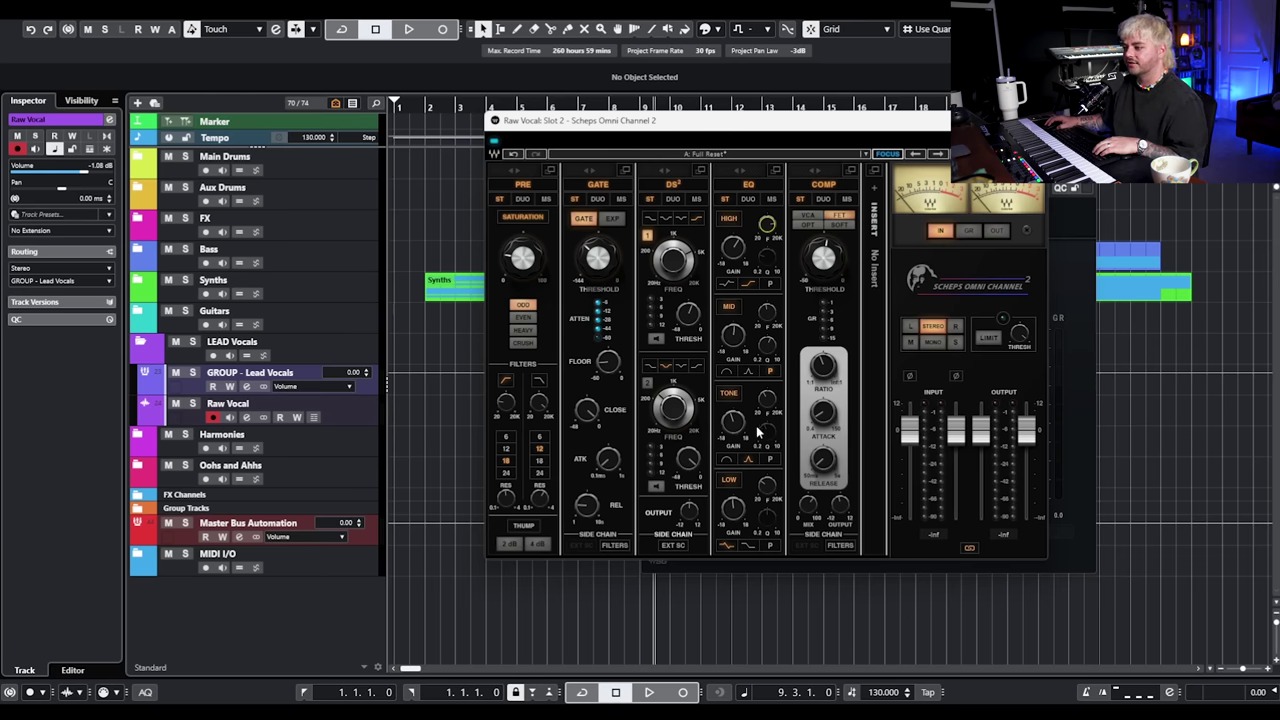
drag(836, 366, 836, 356)
click(833, 413)
click(828, 463)
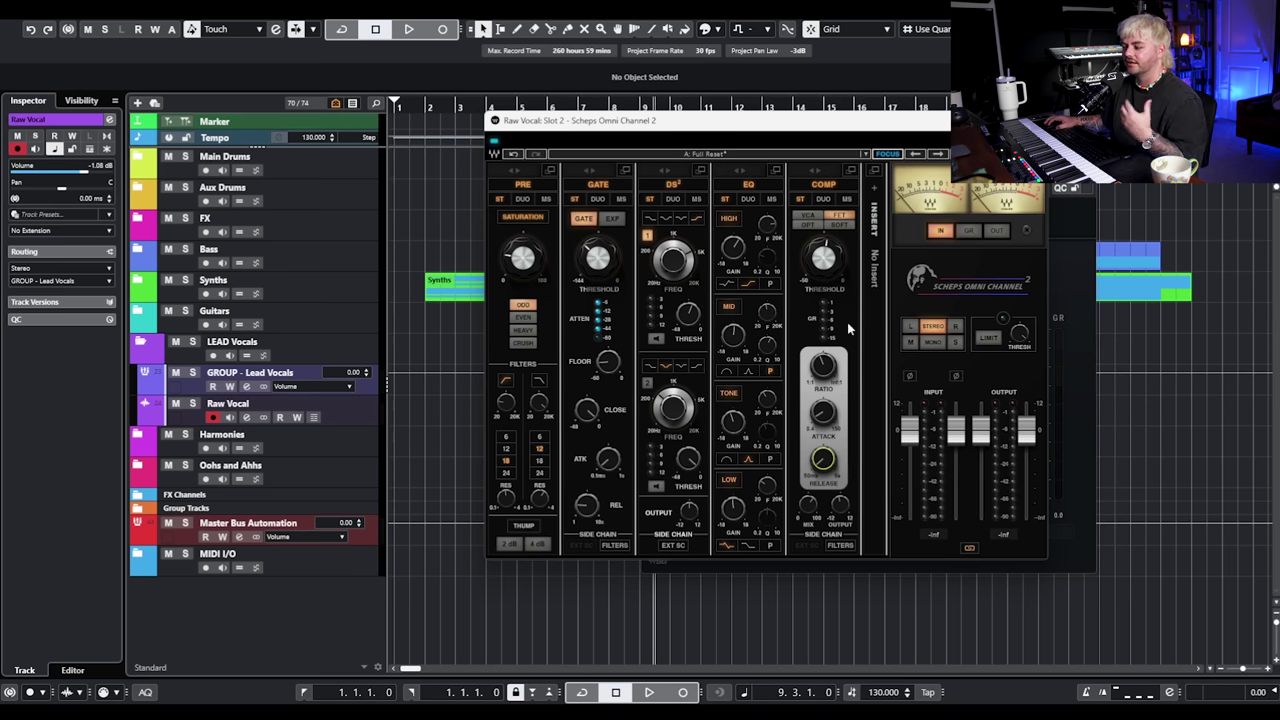
key(space)
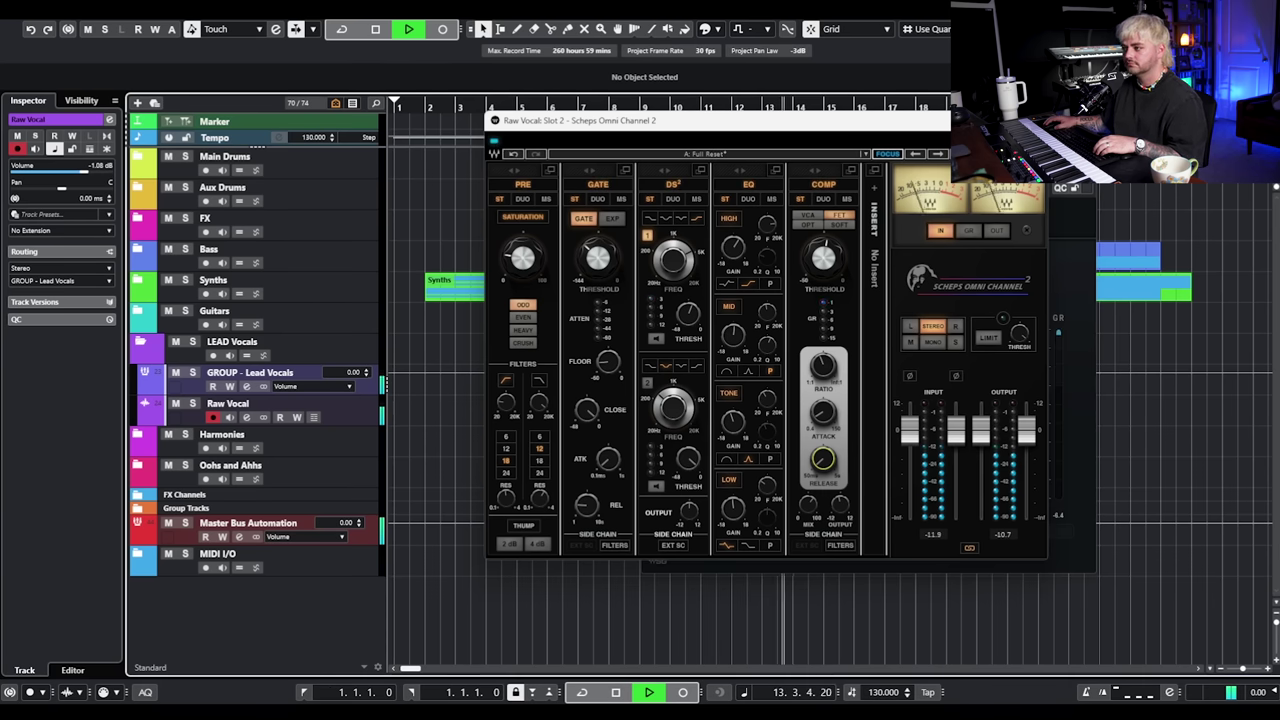
key(ctrl+w)
key(space)
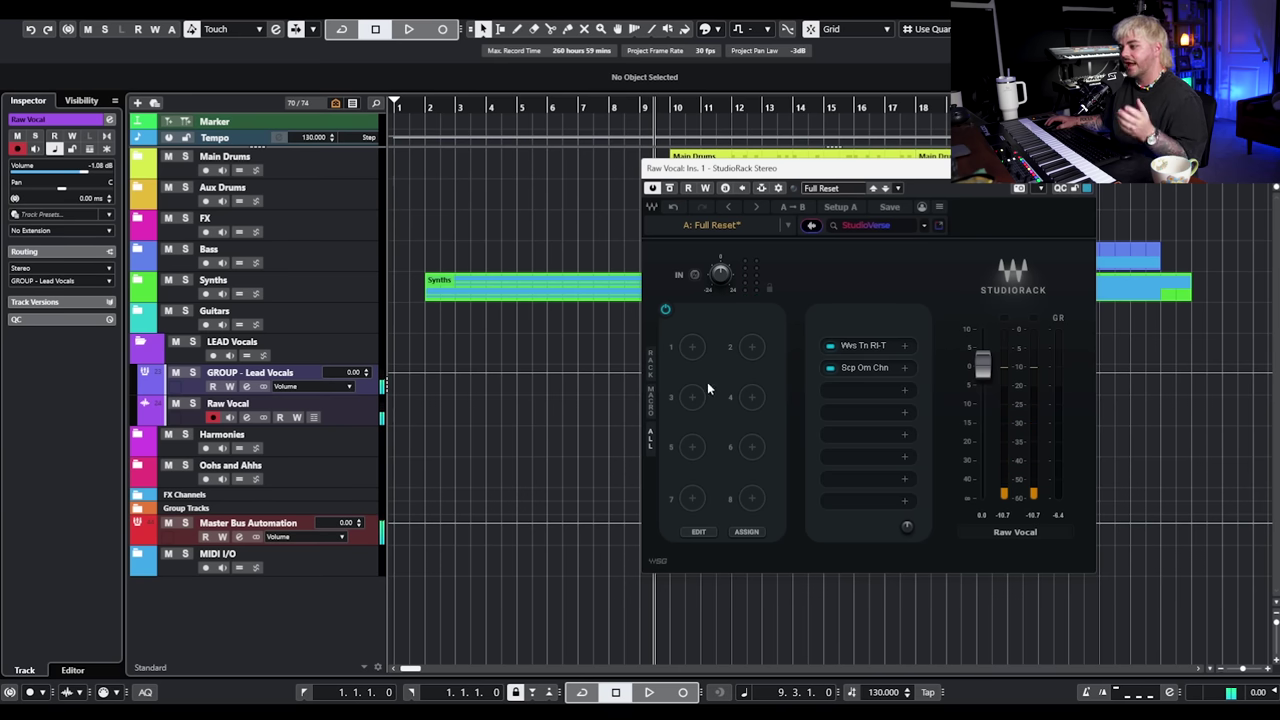
Insert CLA-2A in the third slot of the Raw Vocal's StudioRack.
click(868, 389)
text(2a)
click(863, 459)
drag(1170, 266, 491, 216)
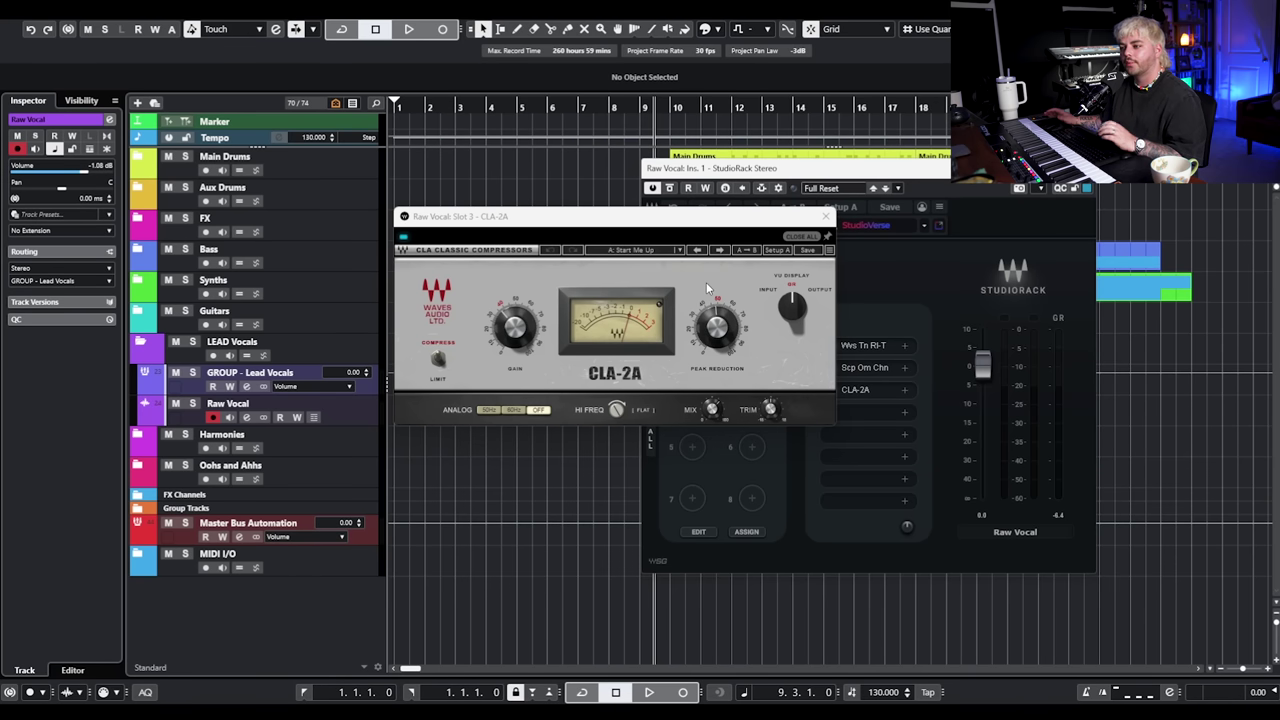
Solo the Raw Vocal track during playback to check the CLA-2A compression, and close the compressor.
key(space)
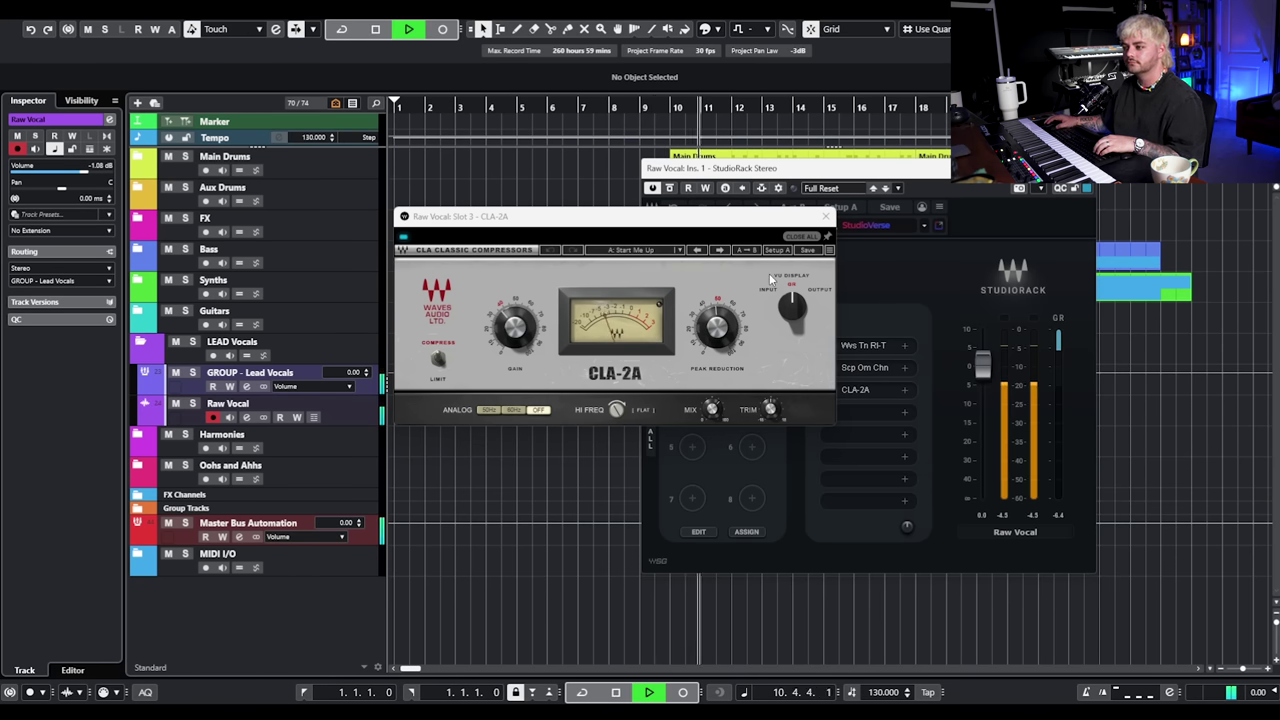
click(193, 404)
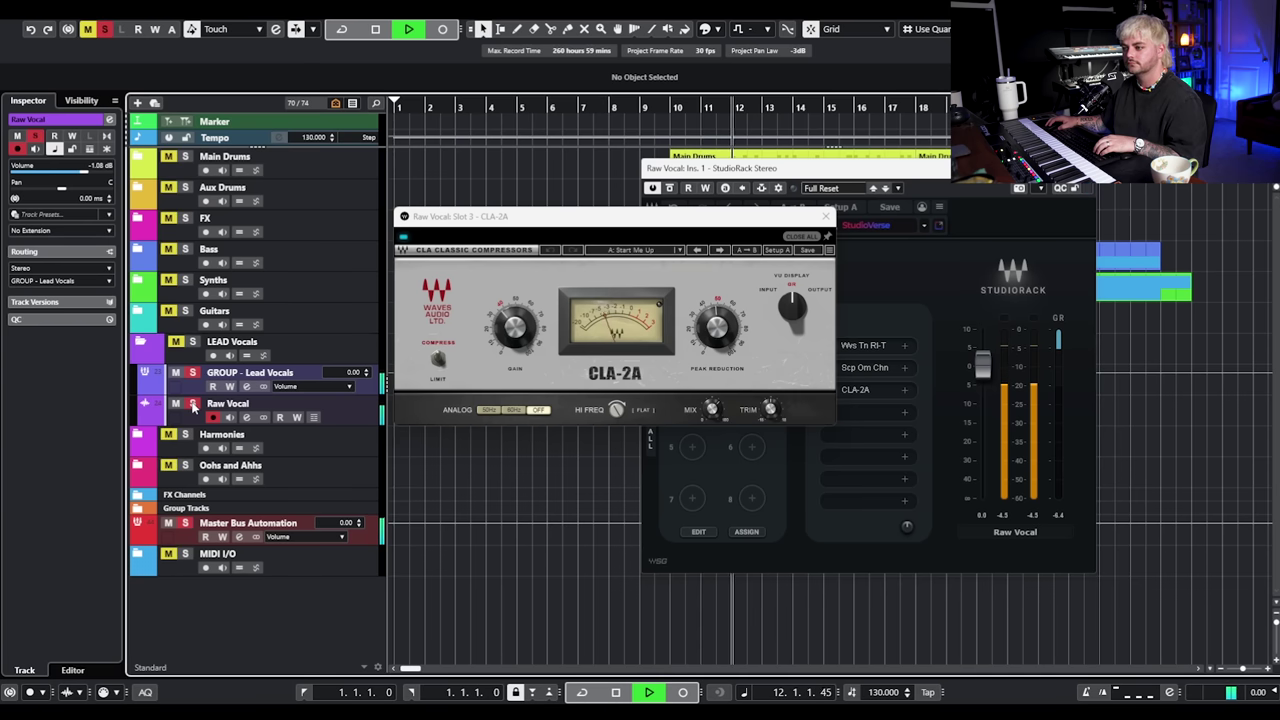
key(space)
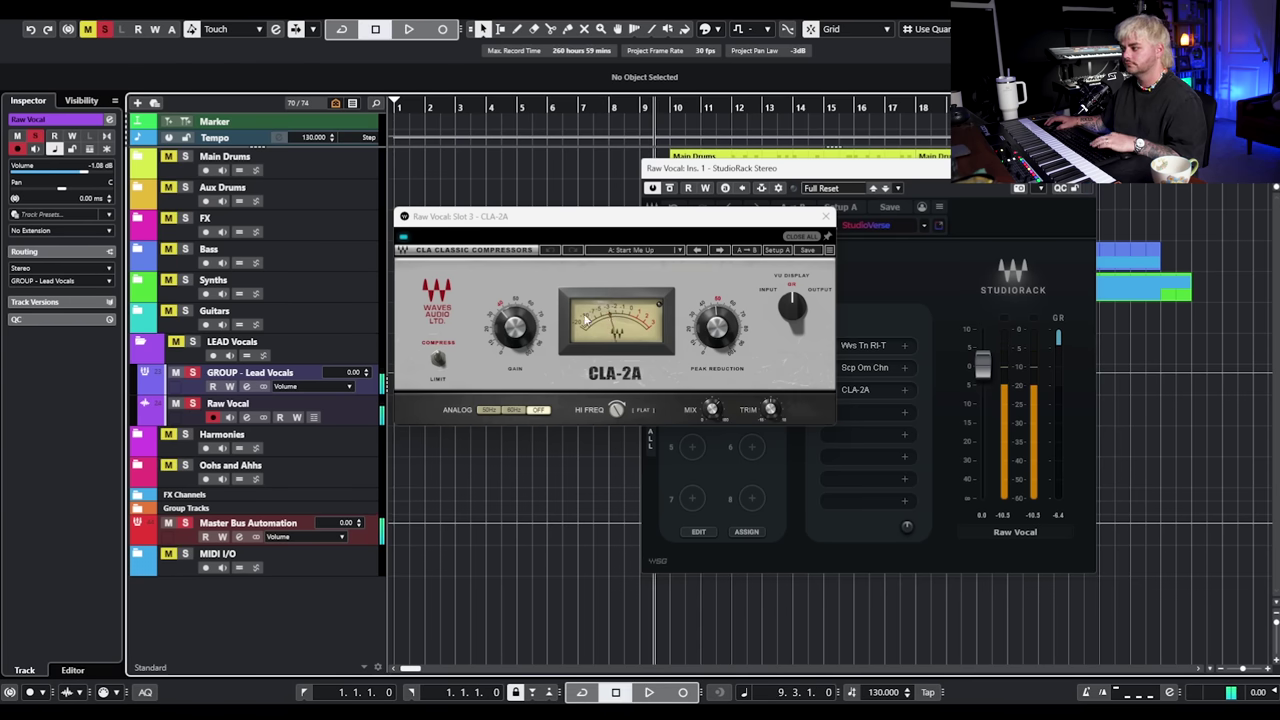
click(825, 216)
Insert the C4 multiband compressor in the fourth slot of the Raw Vocal's StudioRack.
click(858, 412)
text(c4)
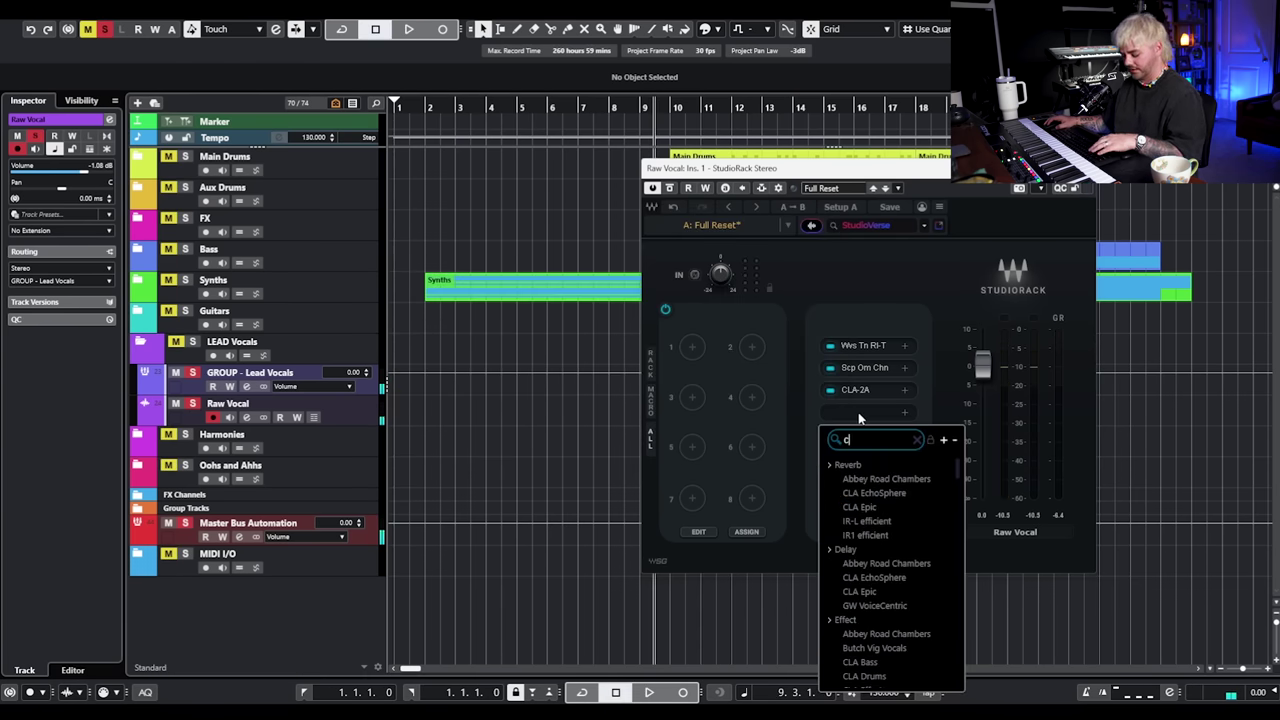
click(858, 477)
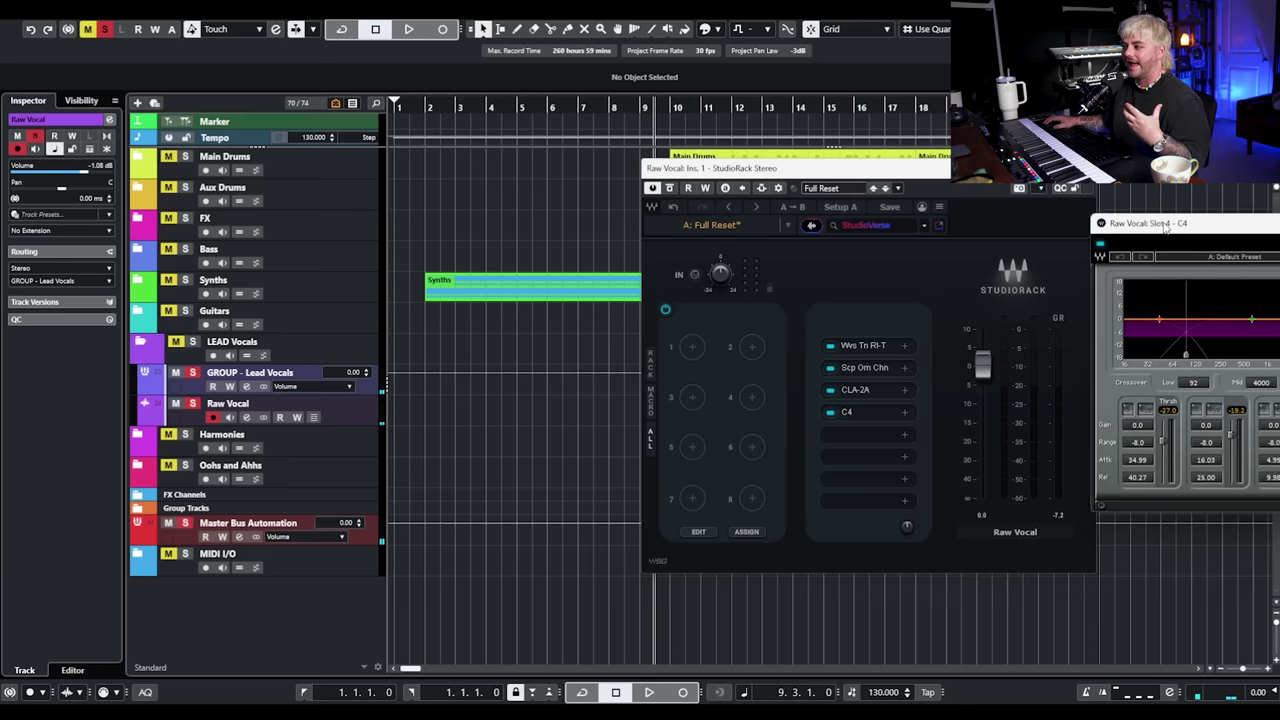
Set the C4 crossovers to 98, 1279 and 6824 Hz, adjust the band gains and thresholds, and fine-tune the third band's threshold during playback.
drag(1168, 224, 573, 179)
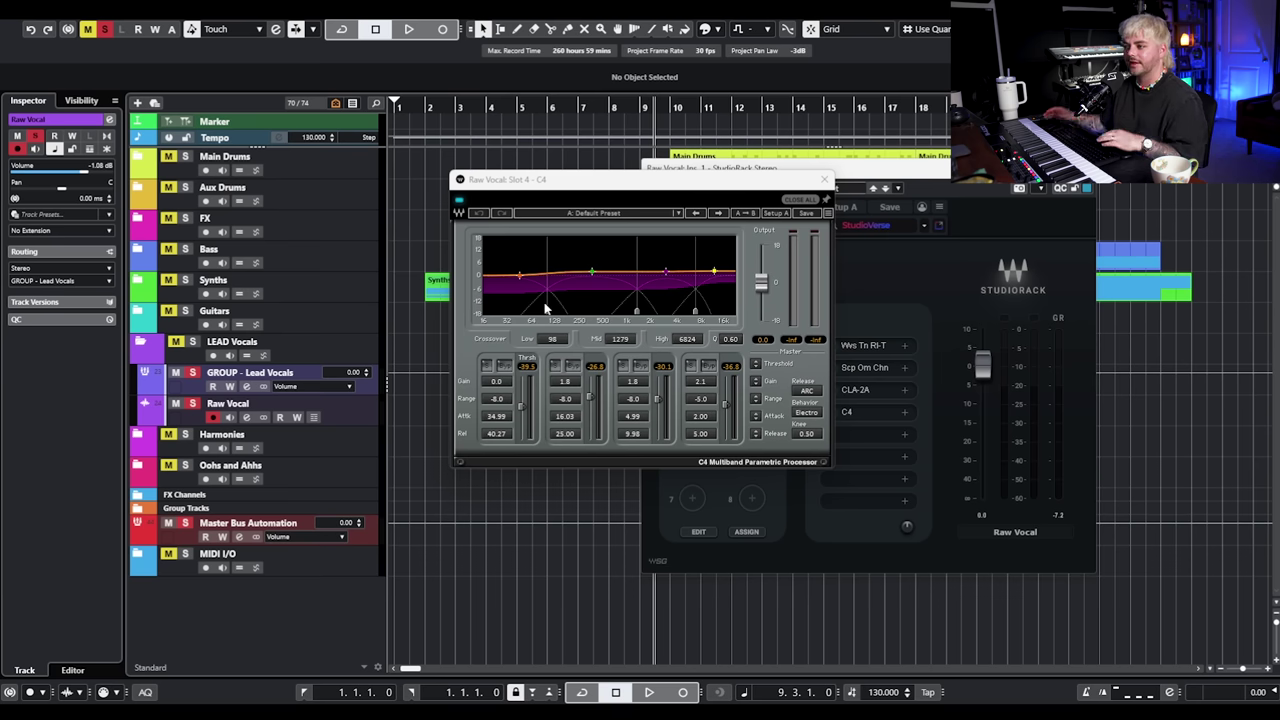
key(space)
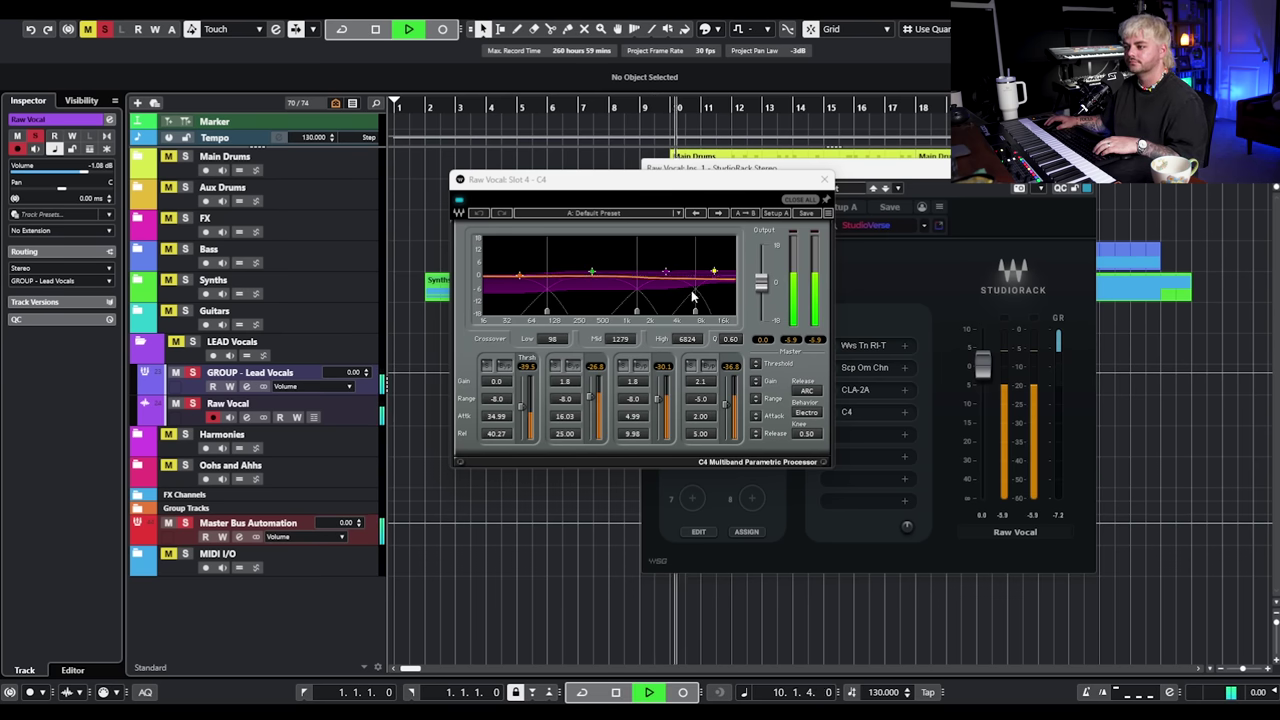
drag(659, 399, 659, 397)
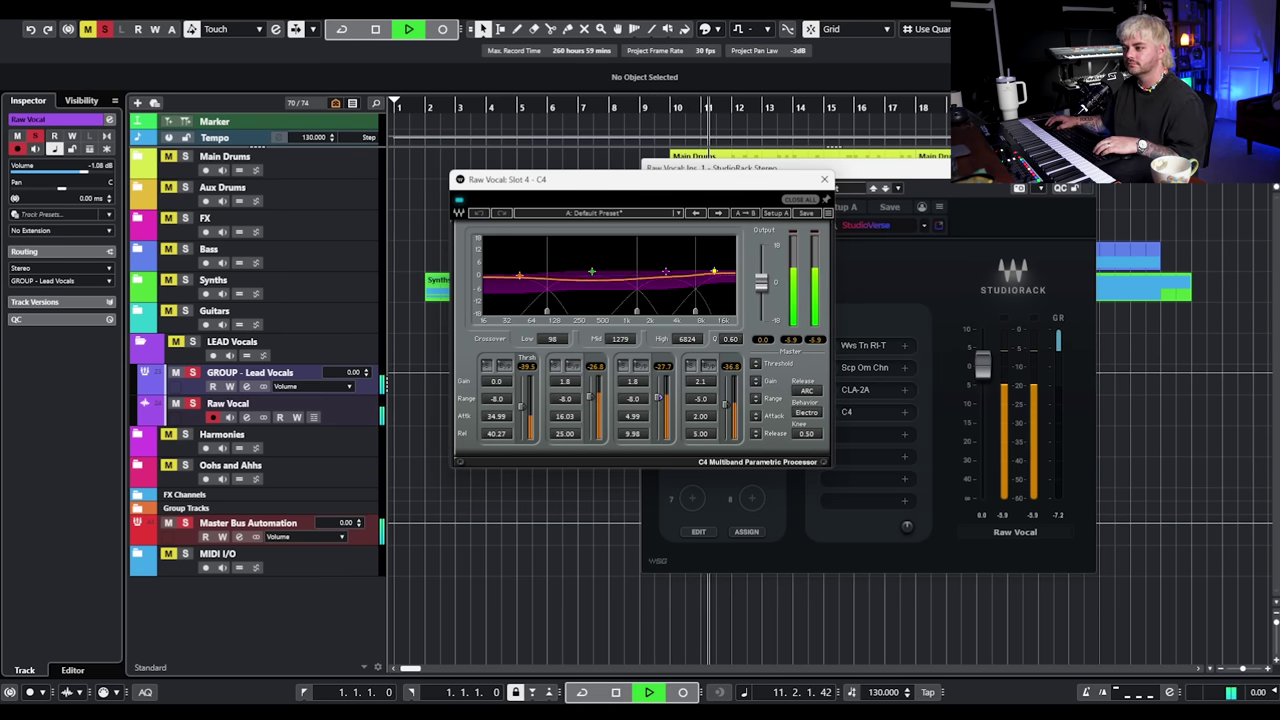
Unsolo the Raw Vocal during playback, compare the mix with the C4 bypassed and active, and close the C4.
click(193, 404)
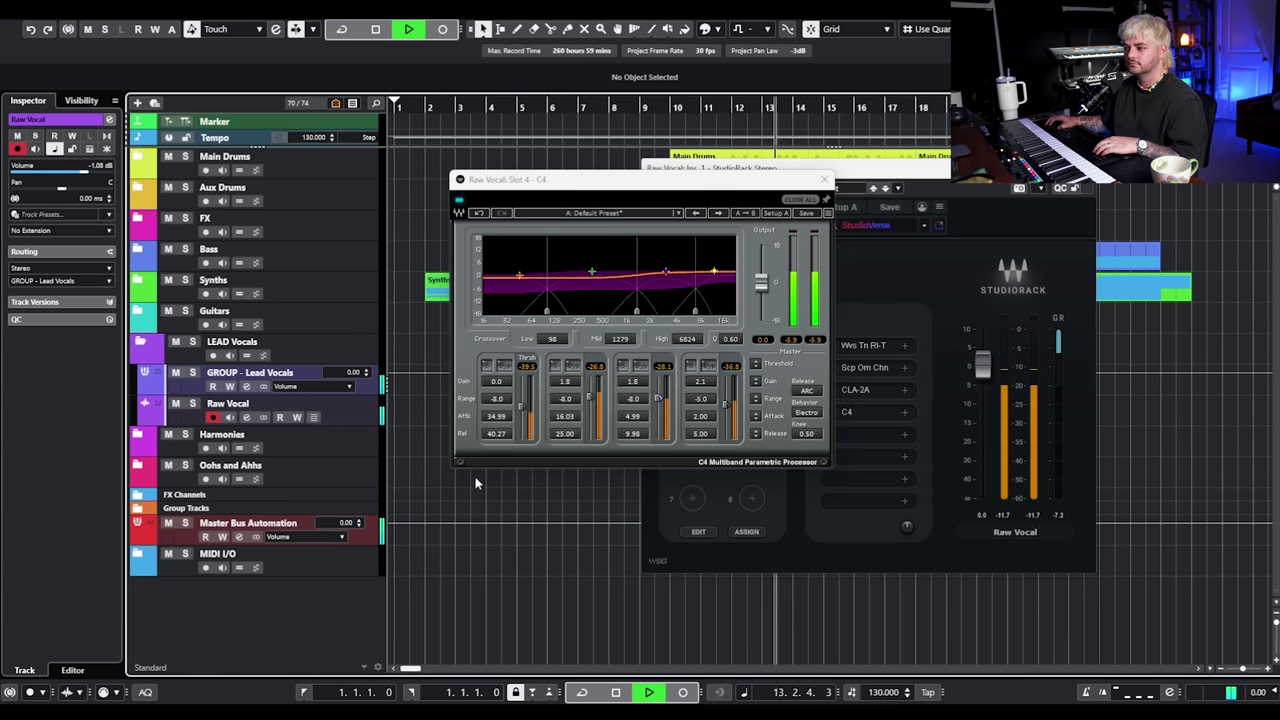
click(459, 201)
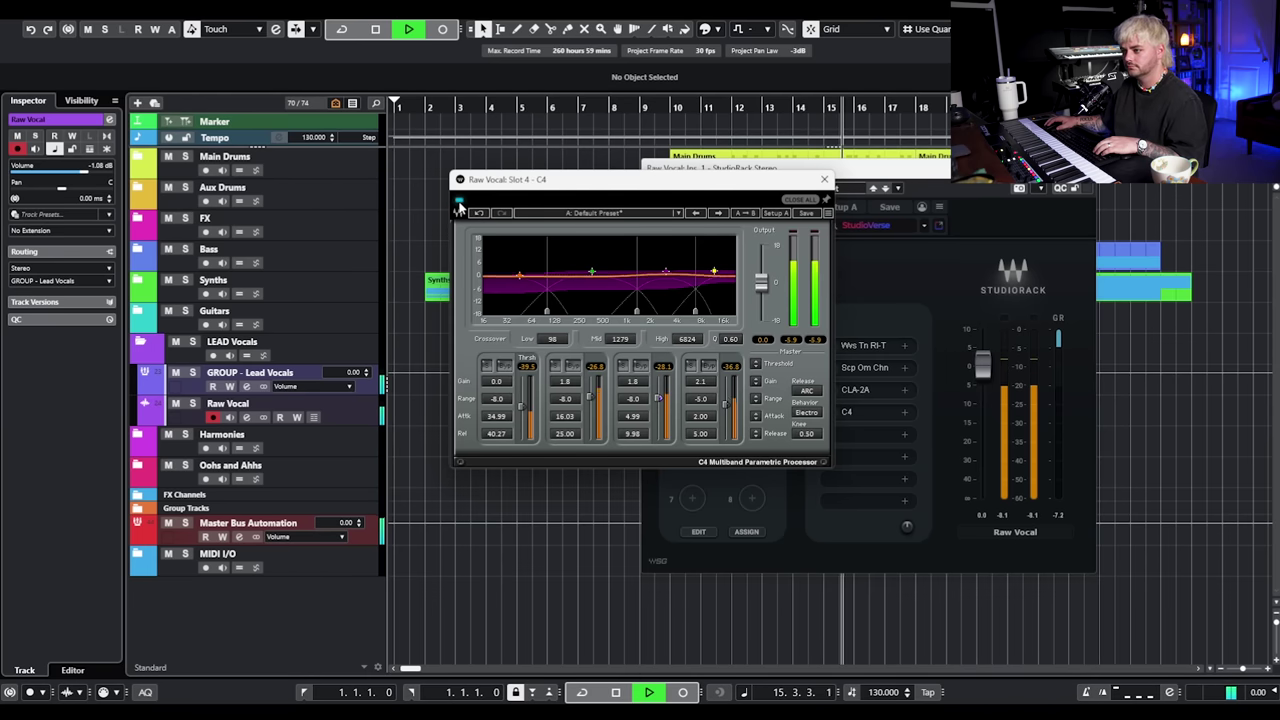
key(space)
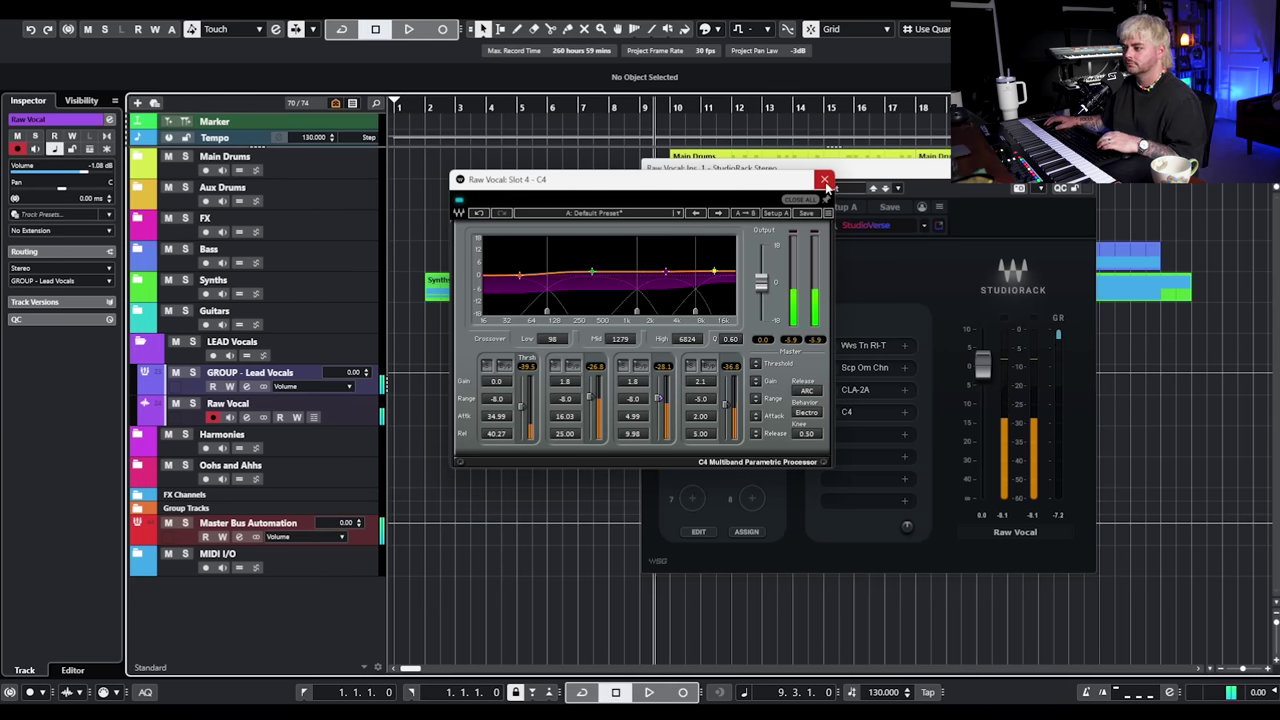
click(824, 181)
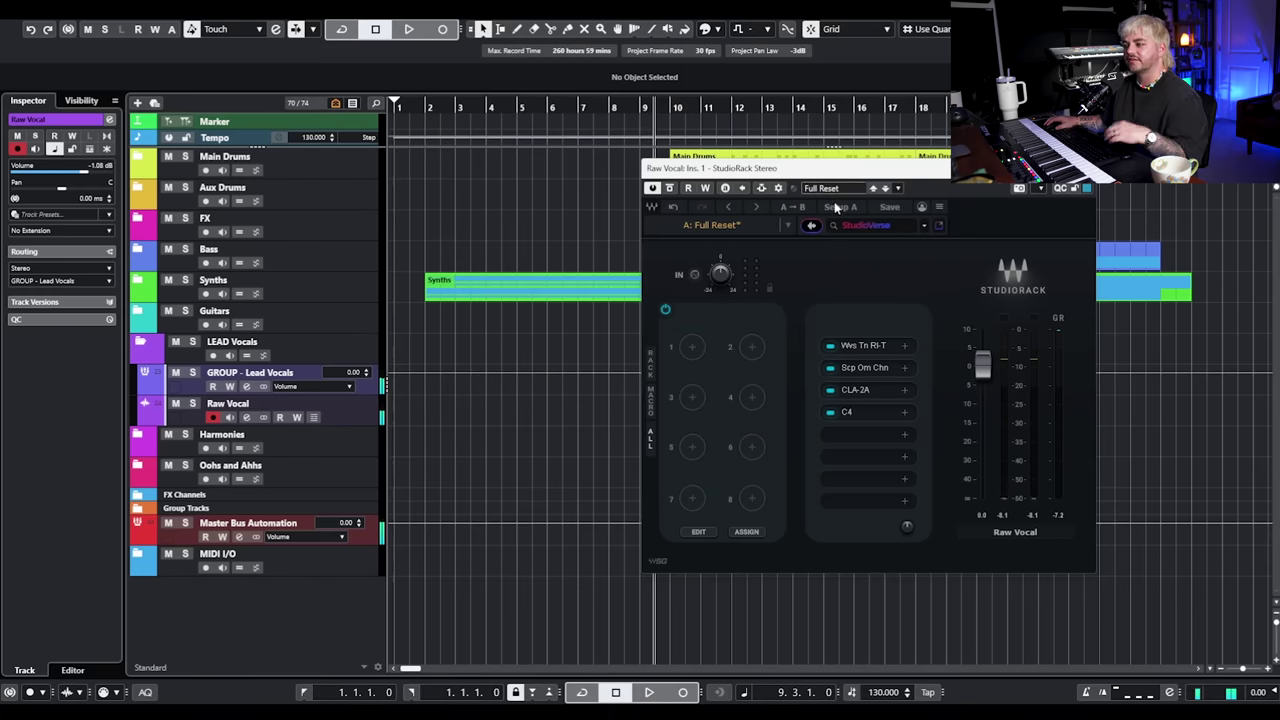
Insert the Q10 equalizer in the fifth slot of the Raw Vocal's StudioRack.
click(904, 434)
text(q10)
click(845, 500)
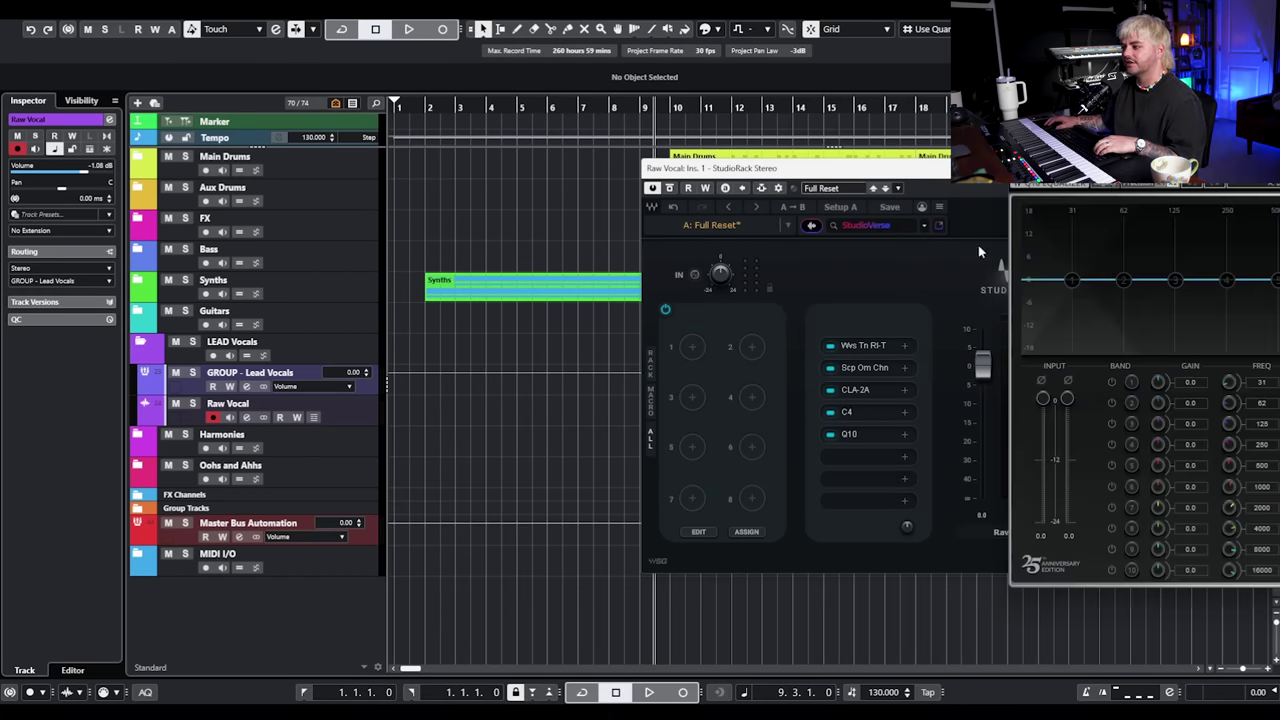
Shape Q10 with a 76 Hz high-pass, cuts at 343, 2027 and 4988 Hz and a 10372 Hz high shelf, audition it and close it.
drag(1135, 187, 487, 100)
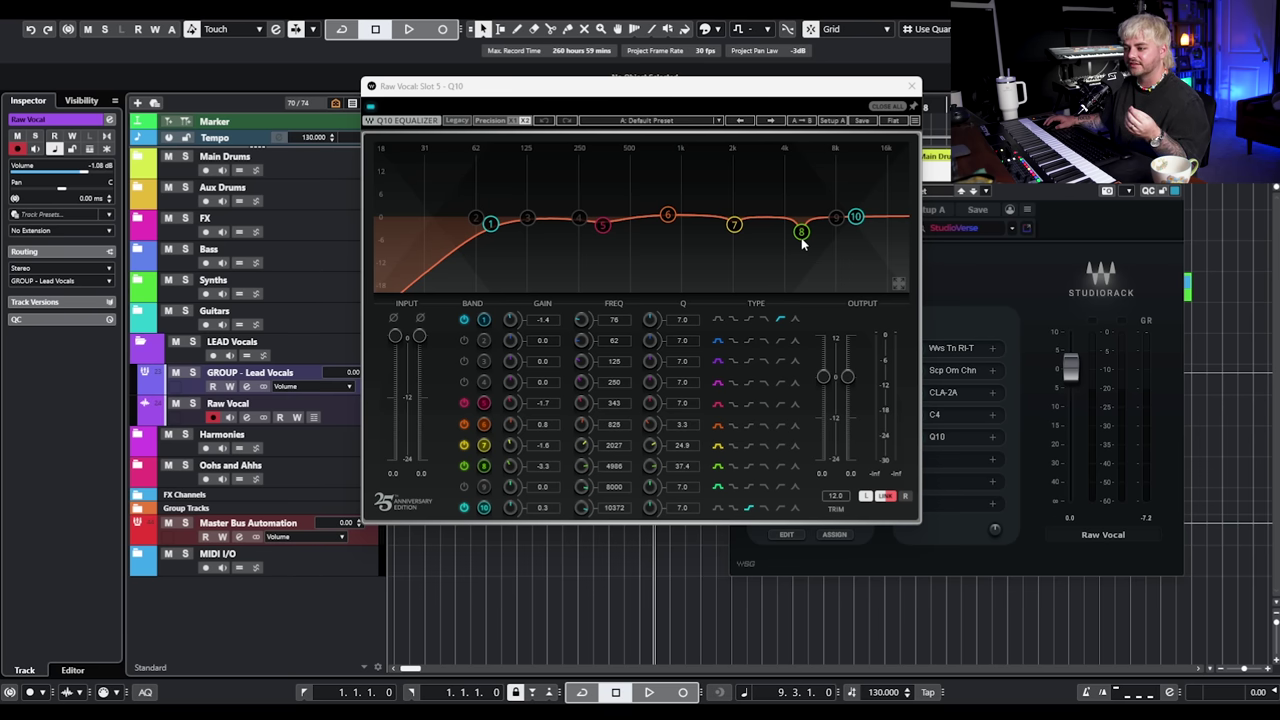
click(860, 219)
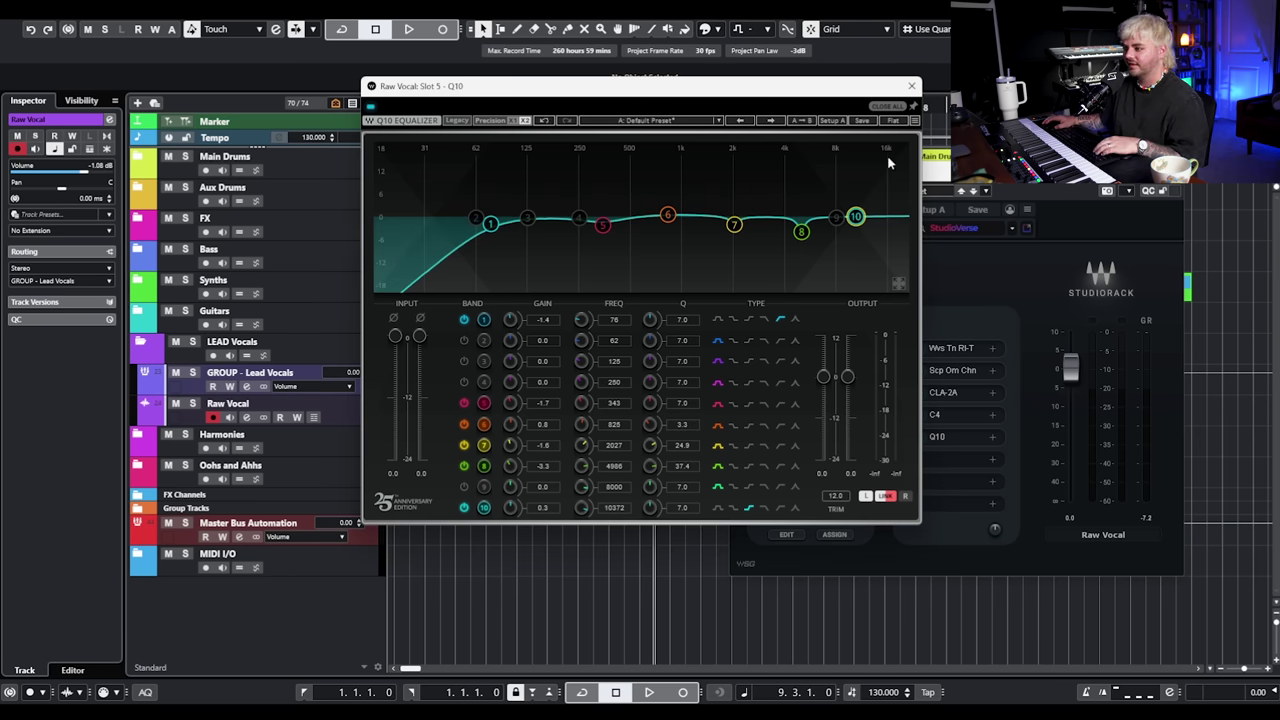
key(space)
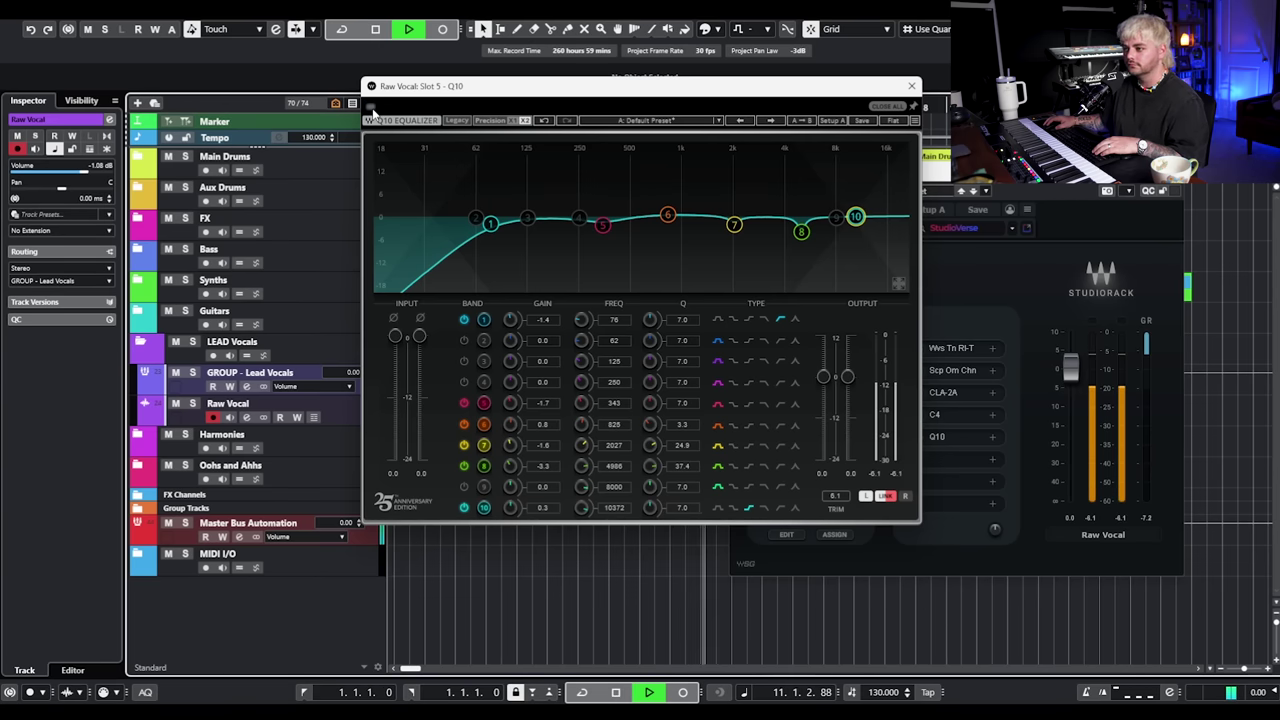
key(space)
click(911, 87)
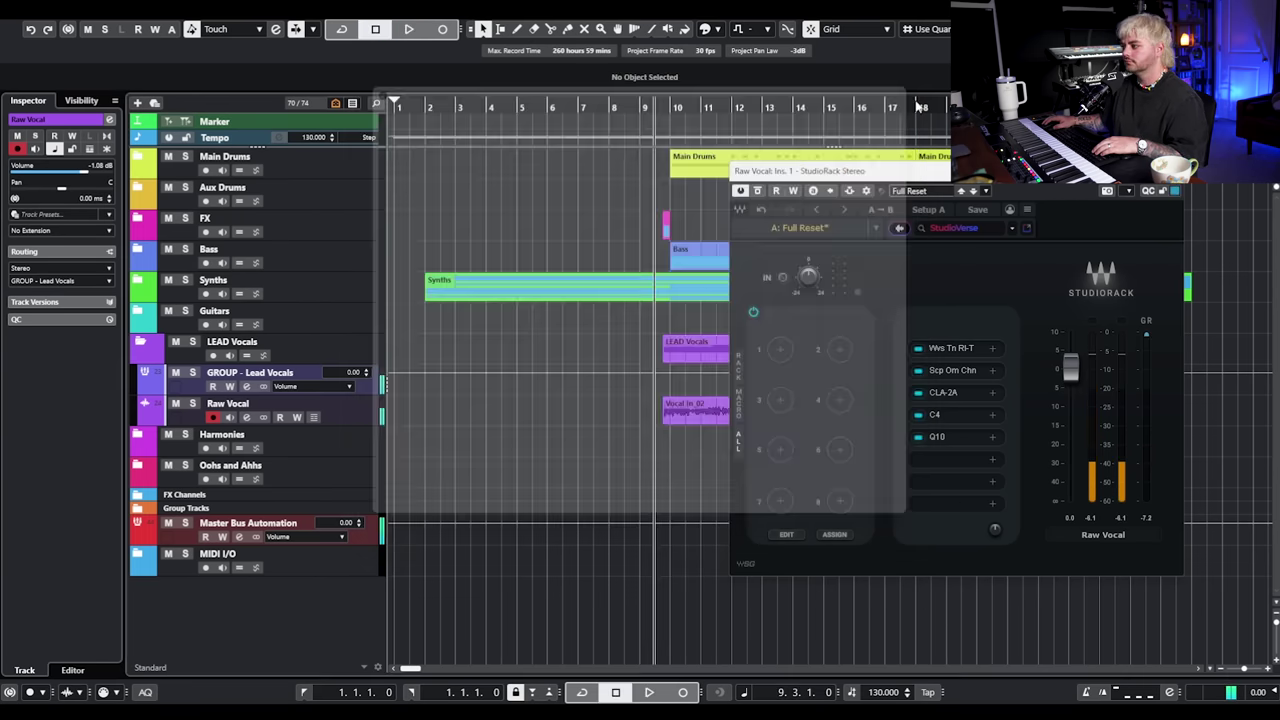
Insert the Sibilance de-esser in the sixth slot of the Raw Vocal's StudioRack.
click(951, 461)
text(sibi)
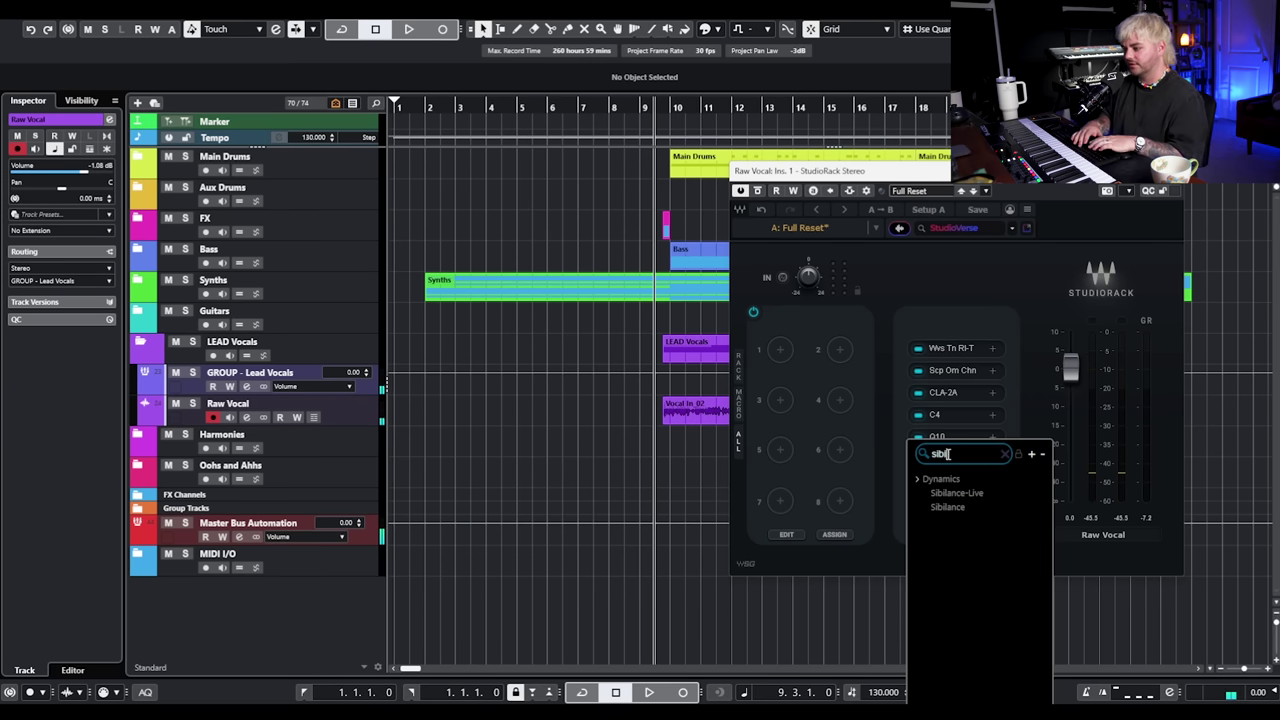
click(947, 507)
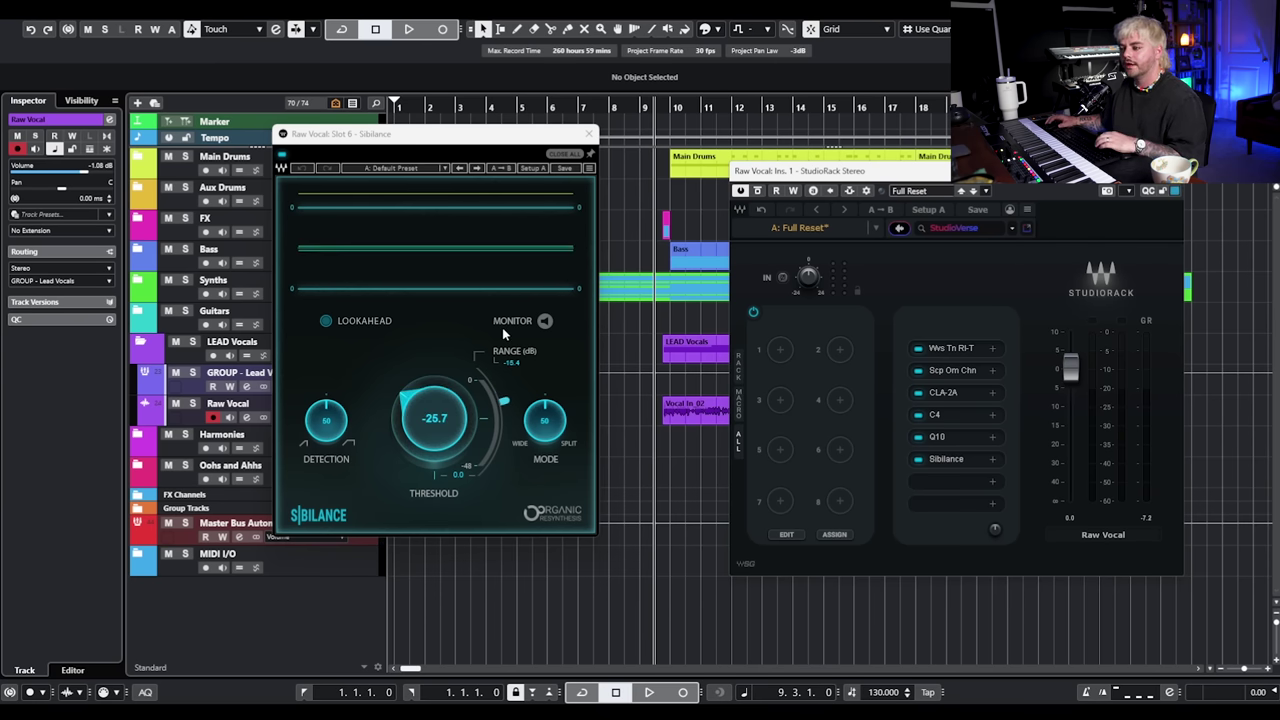
Solo the Raw Vocal, set Sibilance's range to -11.9 dB and threshold to -22.7 during playback, and close the de-esser.
click(187, 406)
key(space)
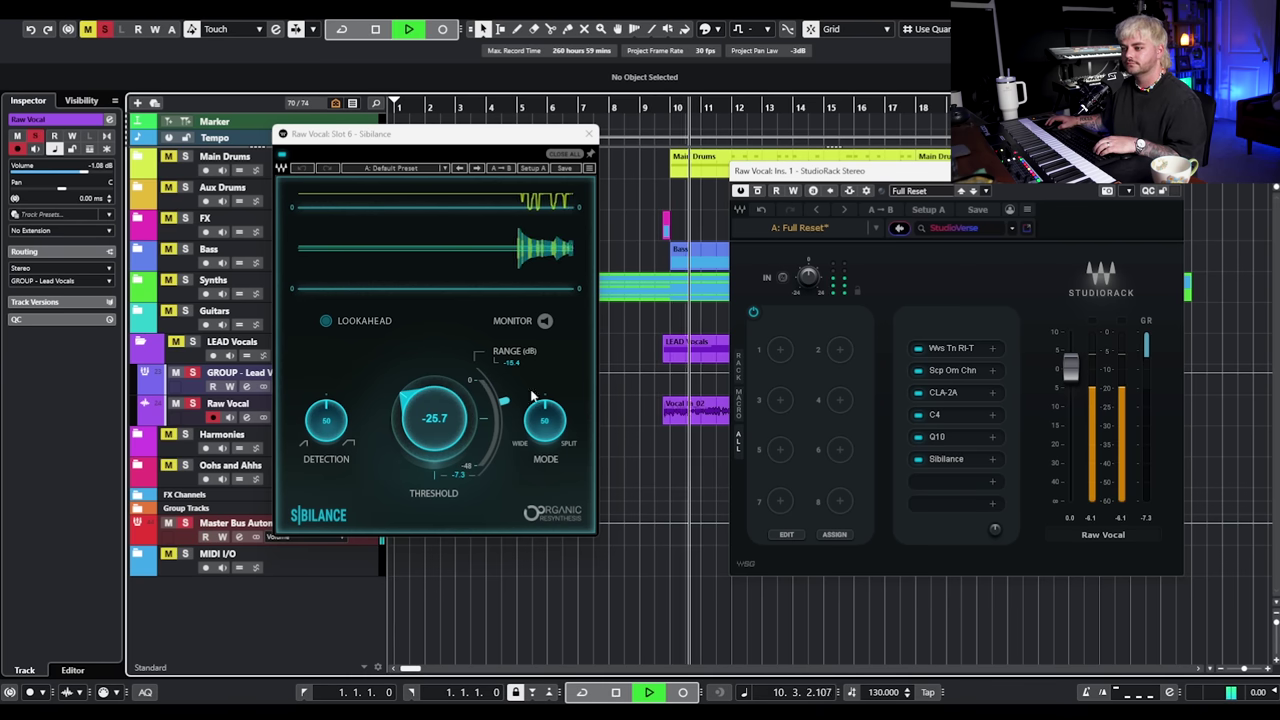
drag(502, 396, 432, 412)
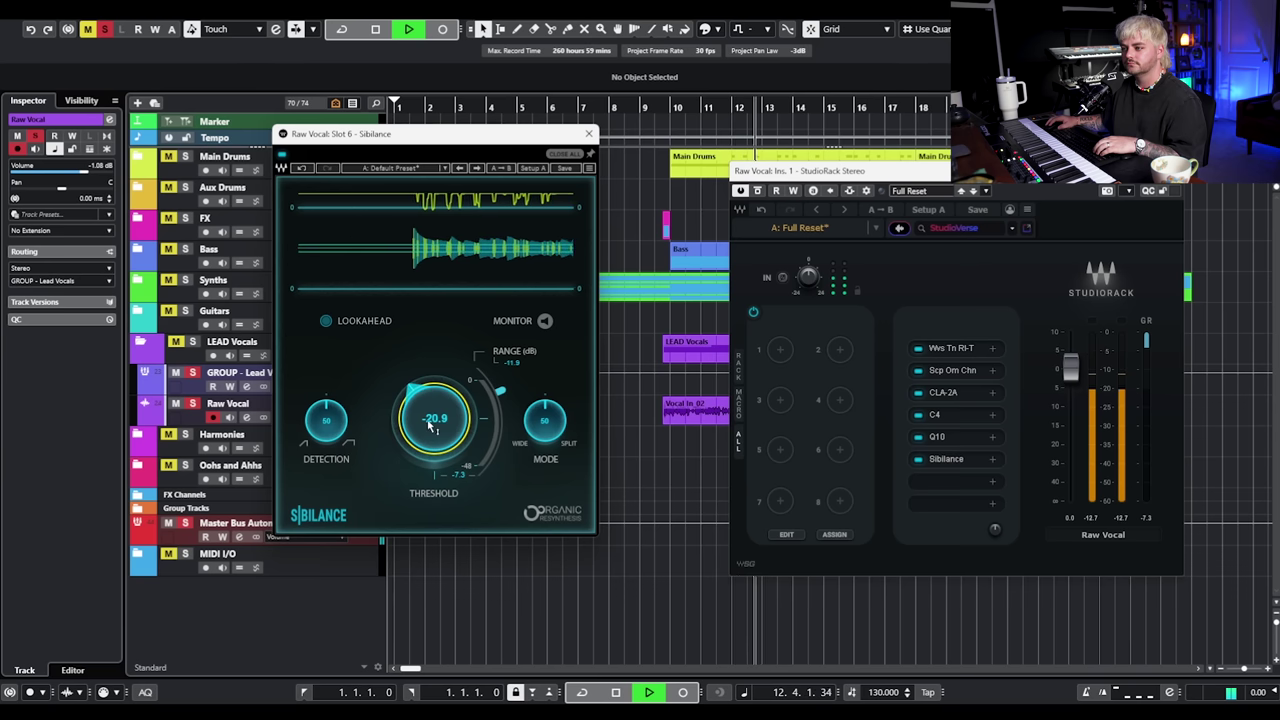
drag(454, 414, 454, 420)
key(space)
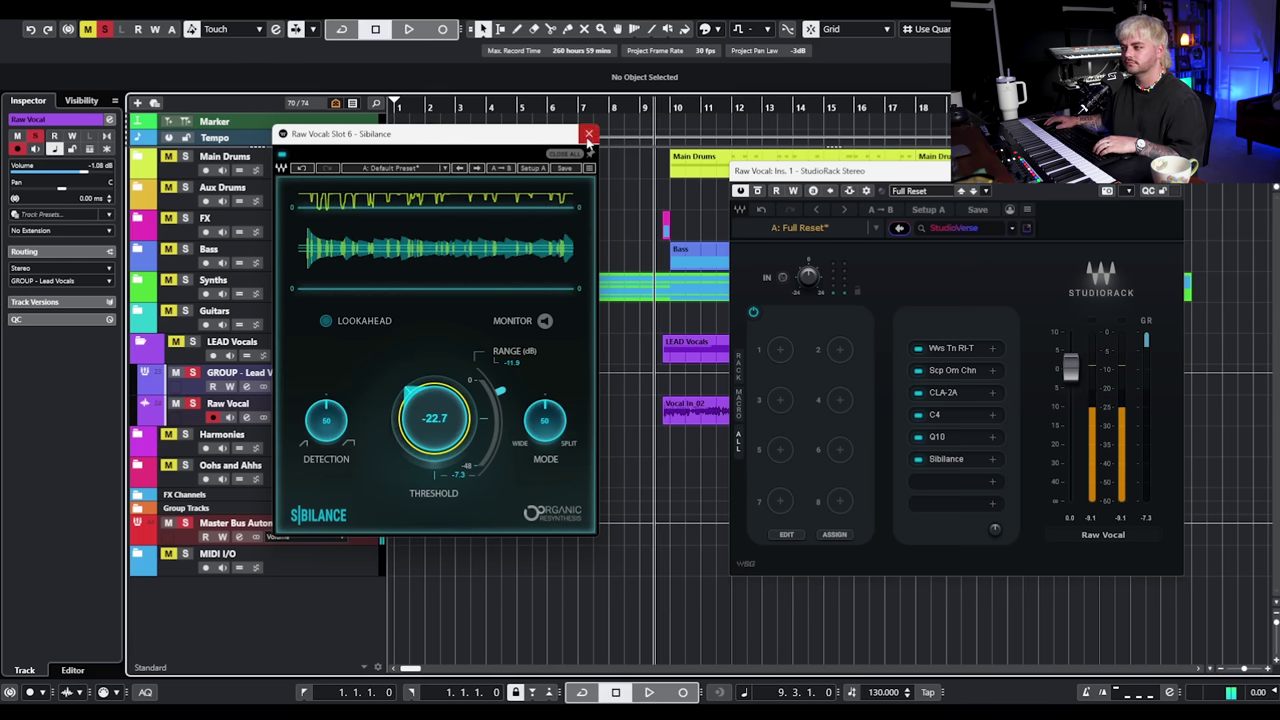
click(589, 134)
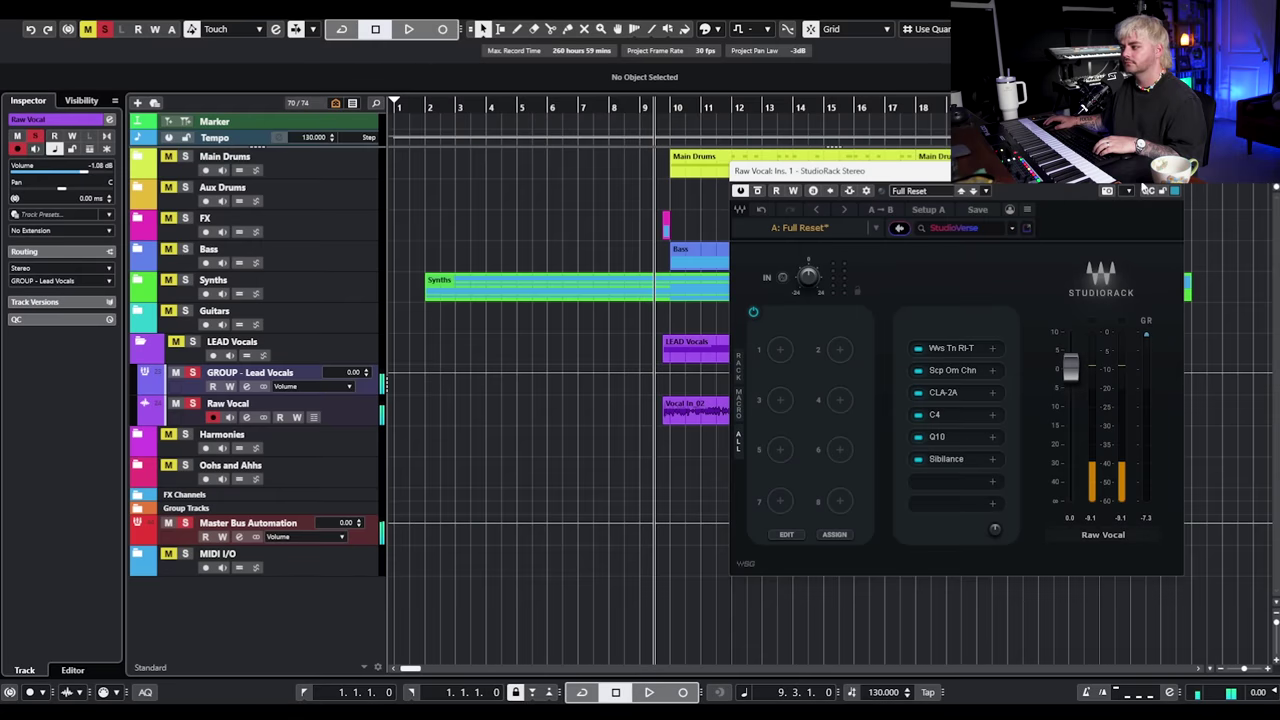
Add a Parallel Split in the seventh slot of the Raw Vocal's StudioRack.
click(943, 478)
text(par)
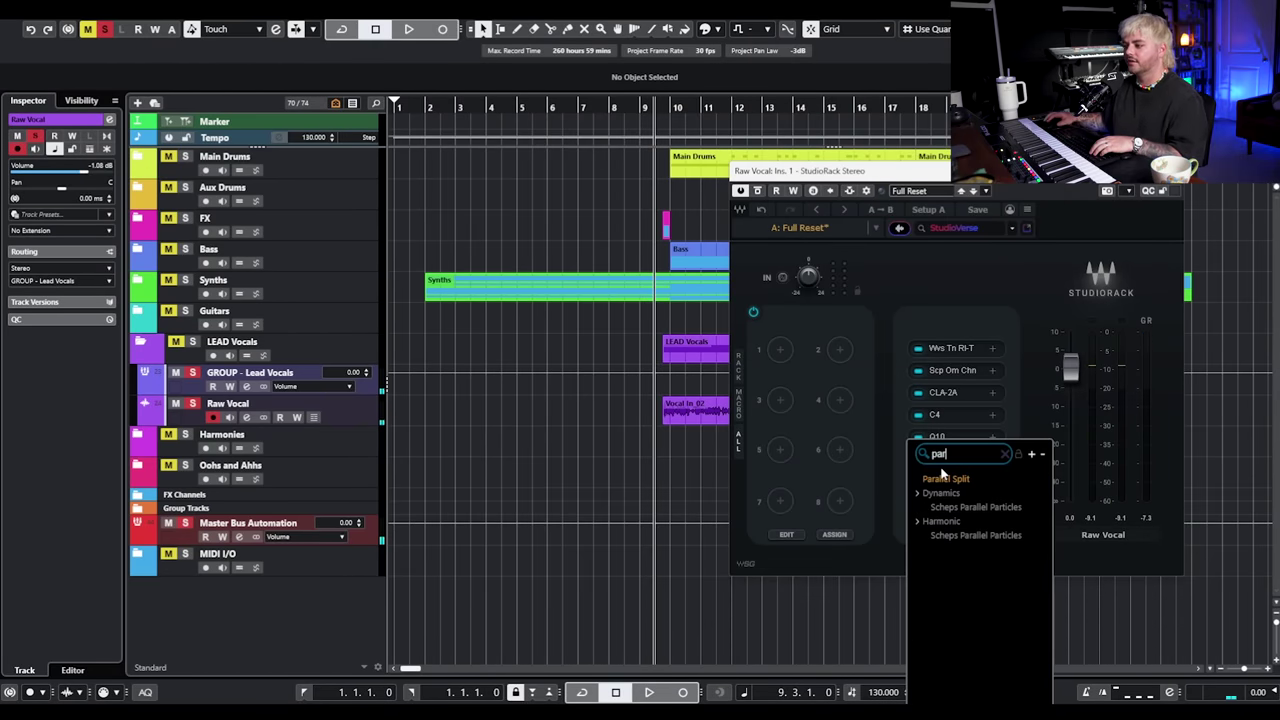
click(962, 482)
drag(1060, 169, 643, 111)
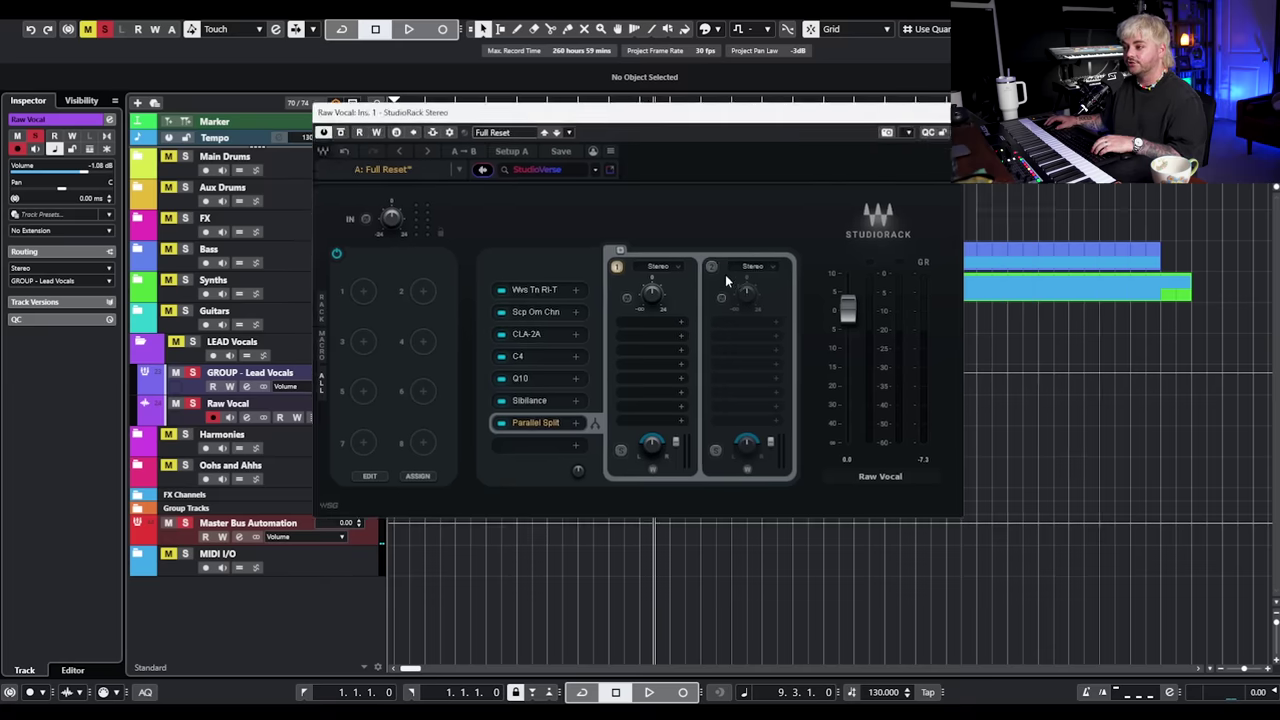
Insert H-Reverb in the first slot of parallel chain 2 and set its reverb time to 1.61 seconds.
click(730, 320)
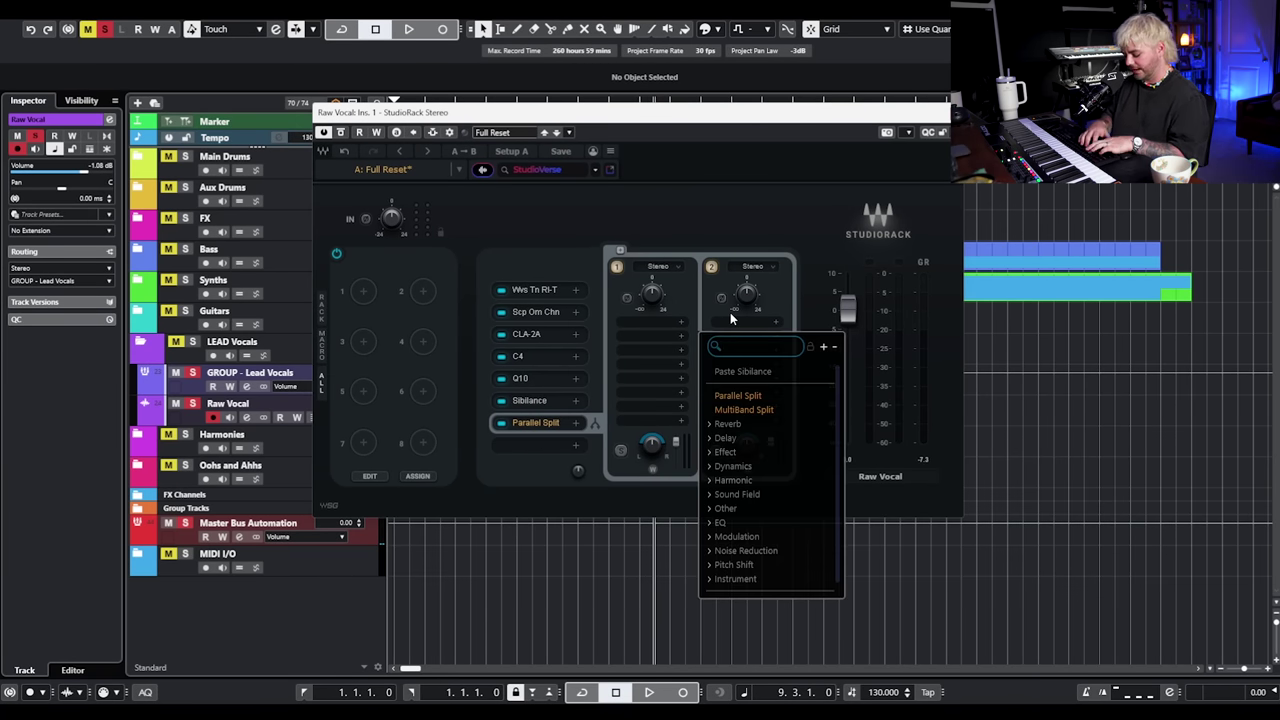
text(reverb)
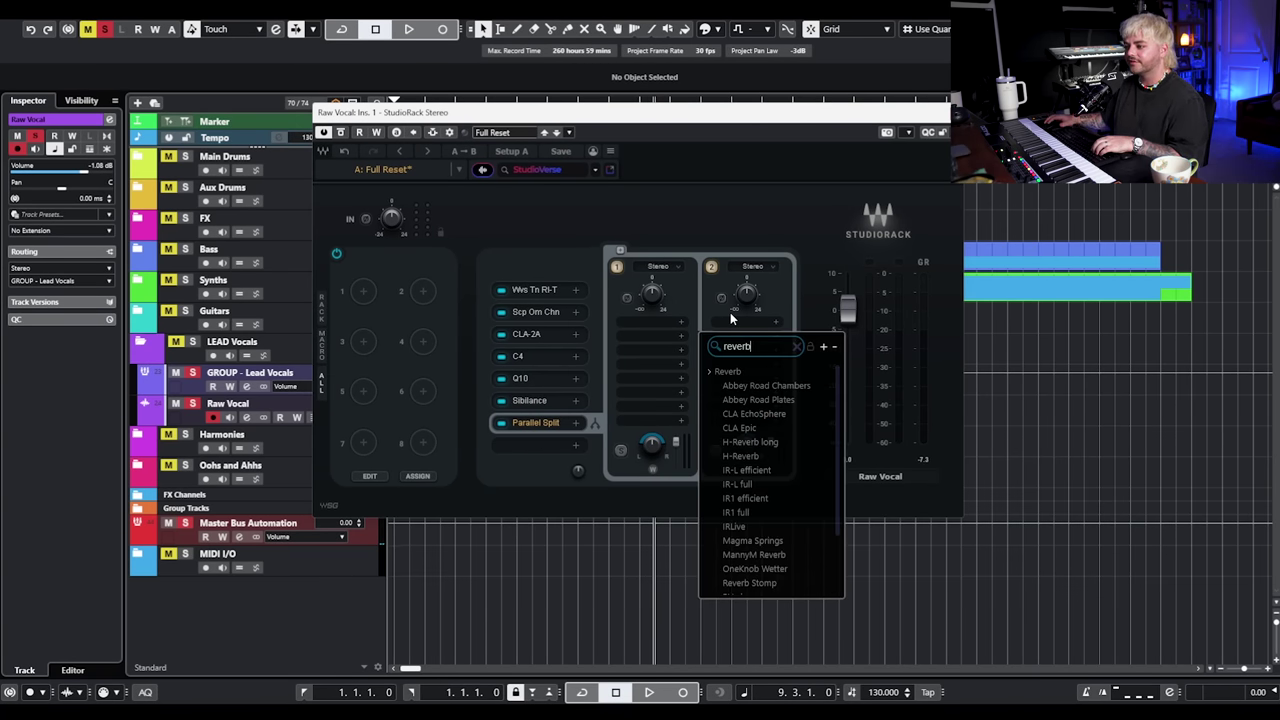
click(763, 456)
drag(1258, 201, 725, 147)
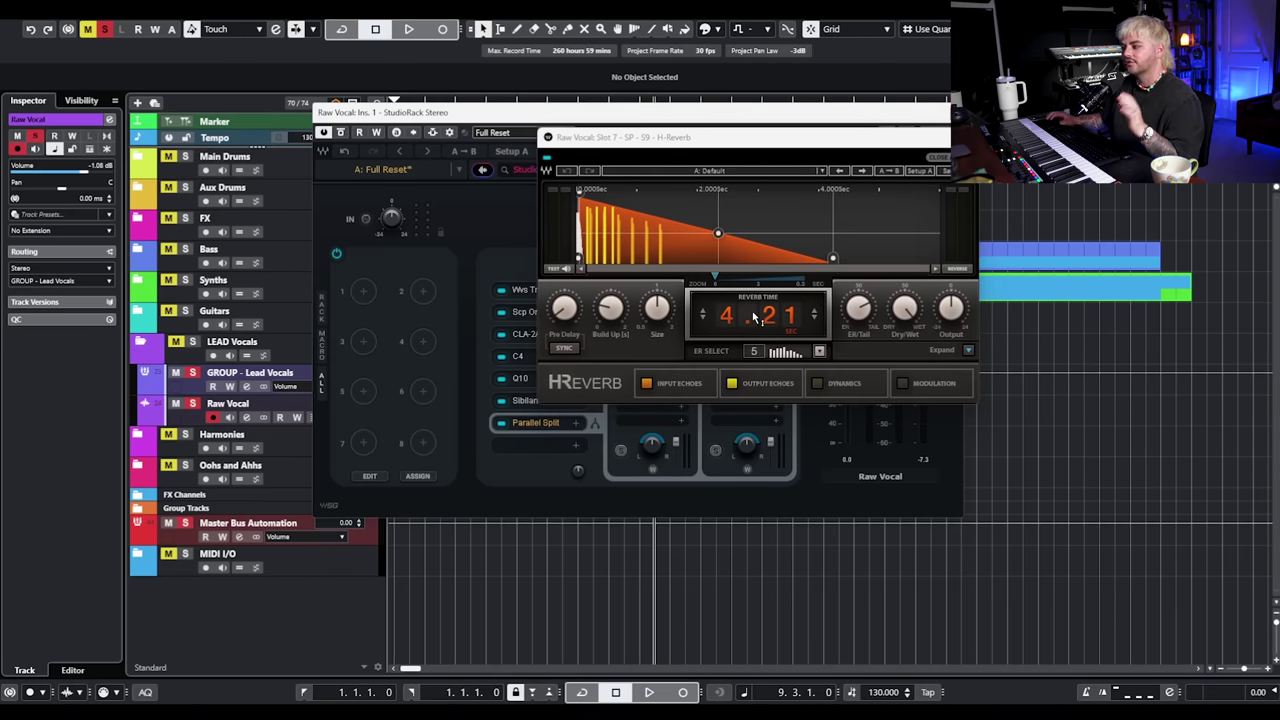
drag(776, 314, 757, 393)
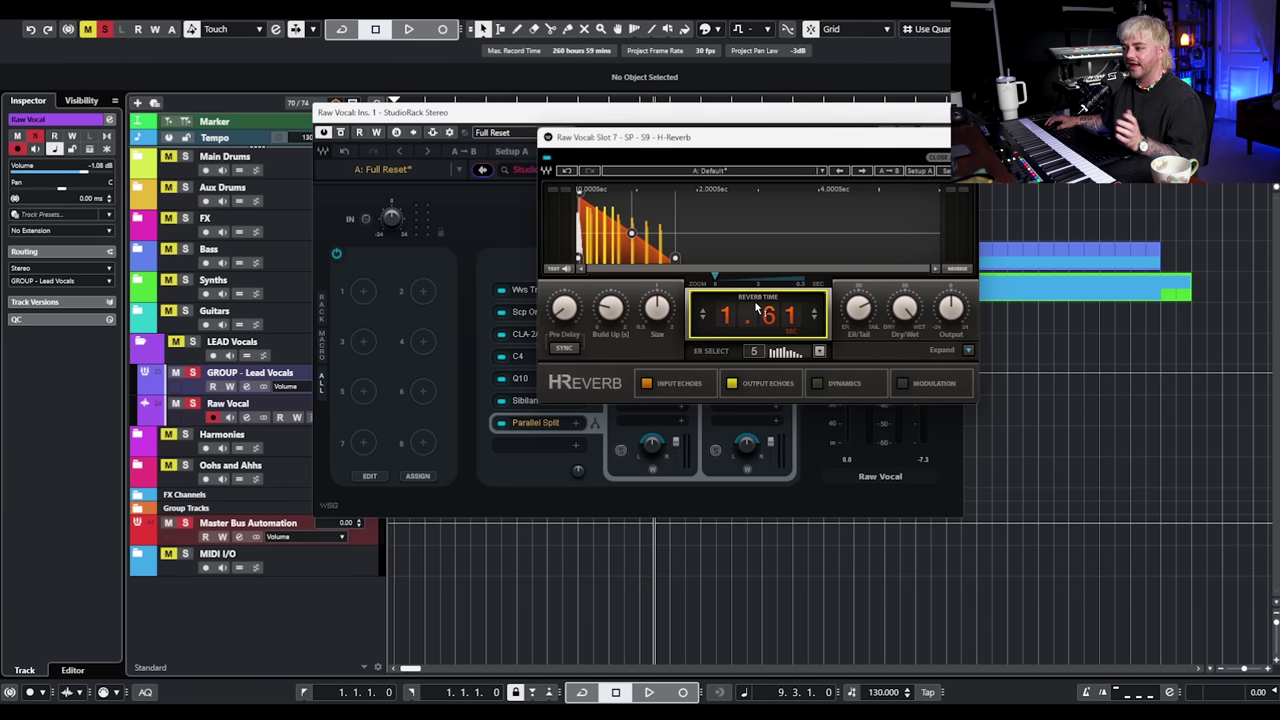
Close H-Reverb and lower parallel chain 2's output level to about -28 dB while auditioning the vocal.
key(space)
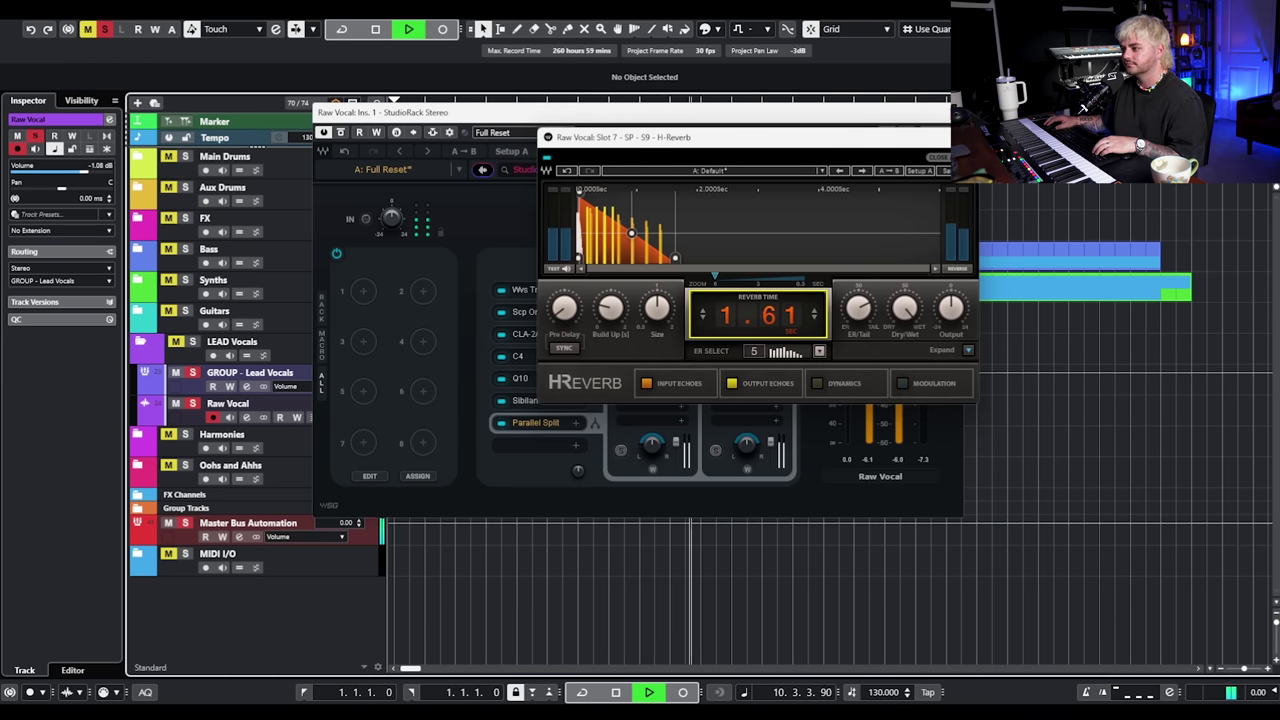
click(944, 157)
drag(770, 457, 770, 463)
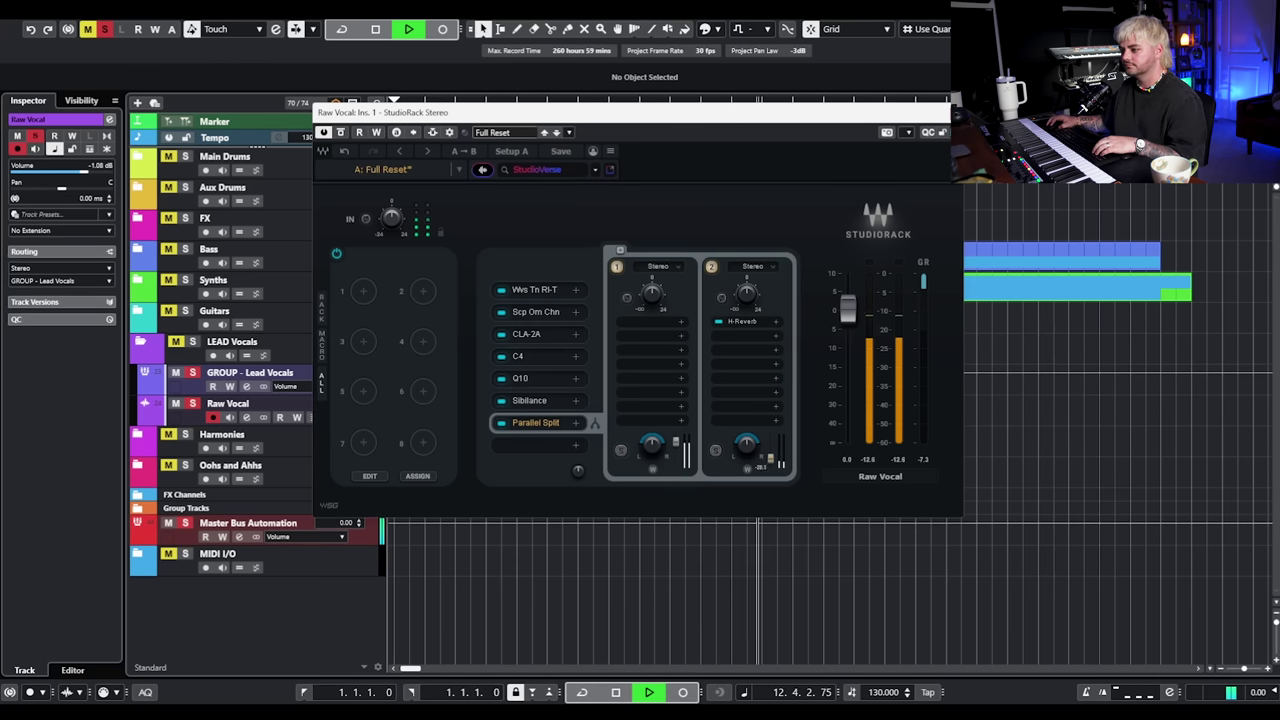
key(space)
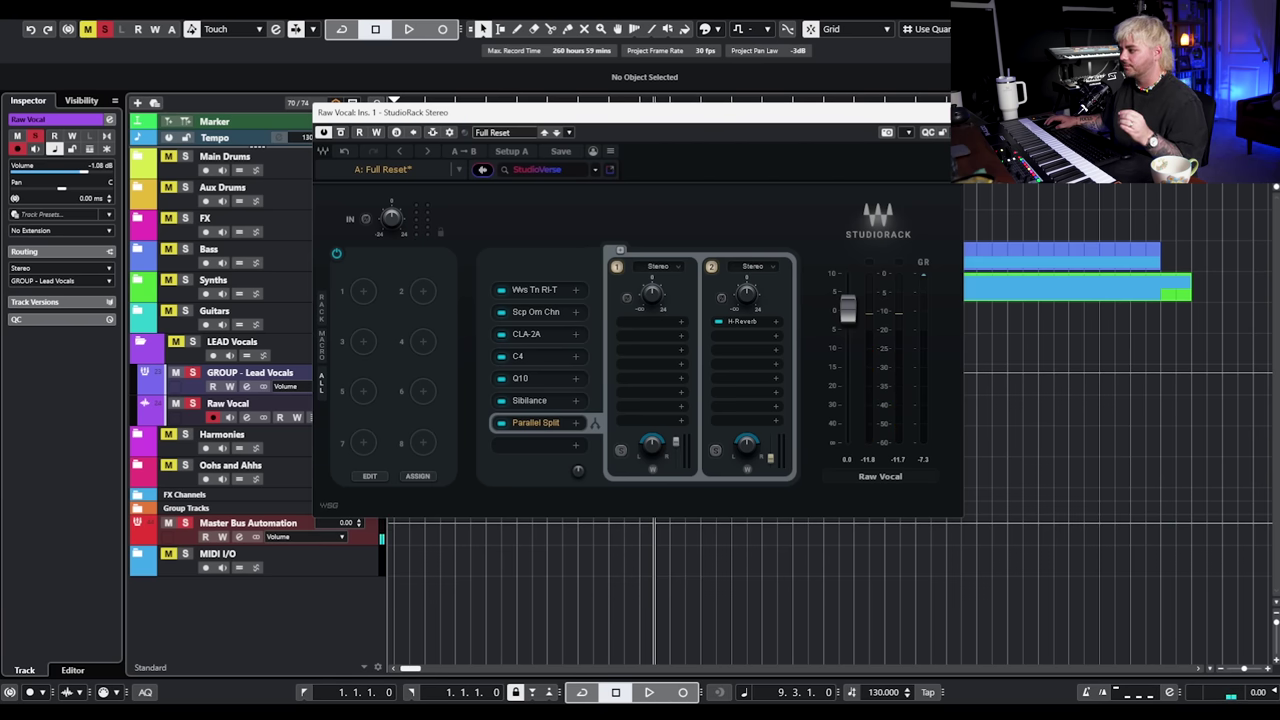
Insert the Q6 equalizer after H-Reverb in parallel chain 2.
click(730, 334)
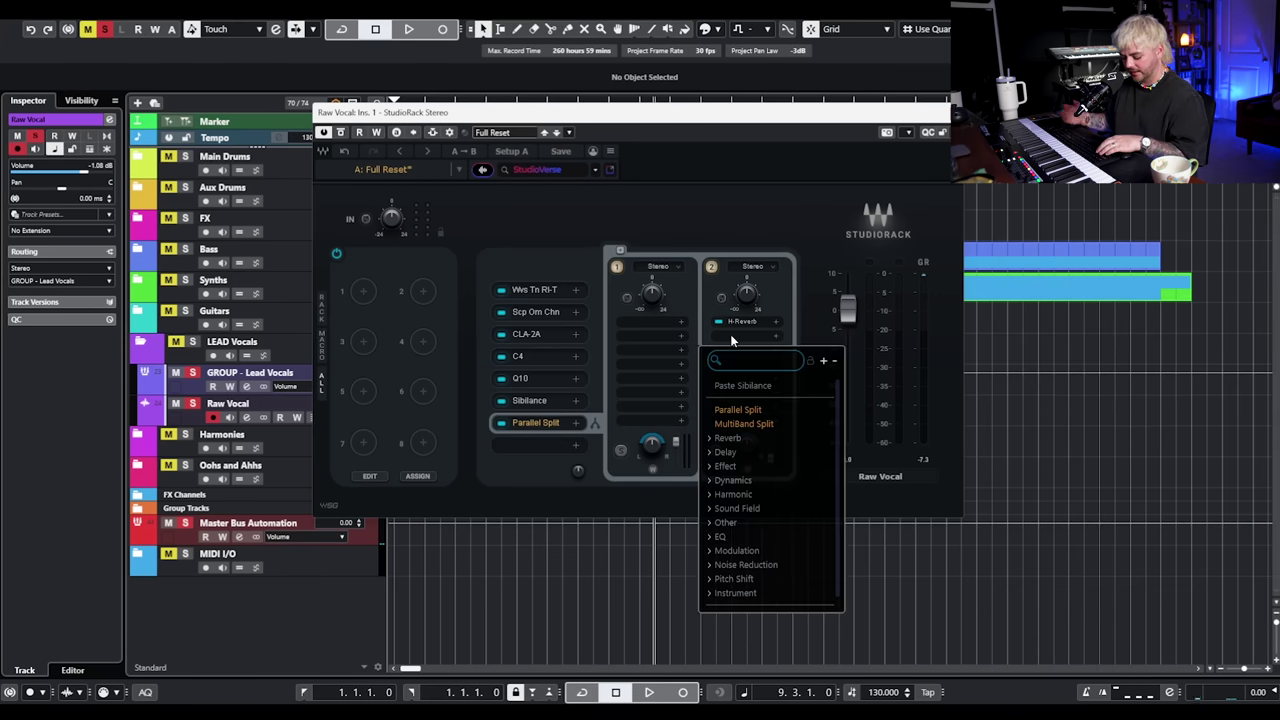
text(q6)
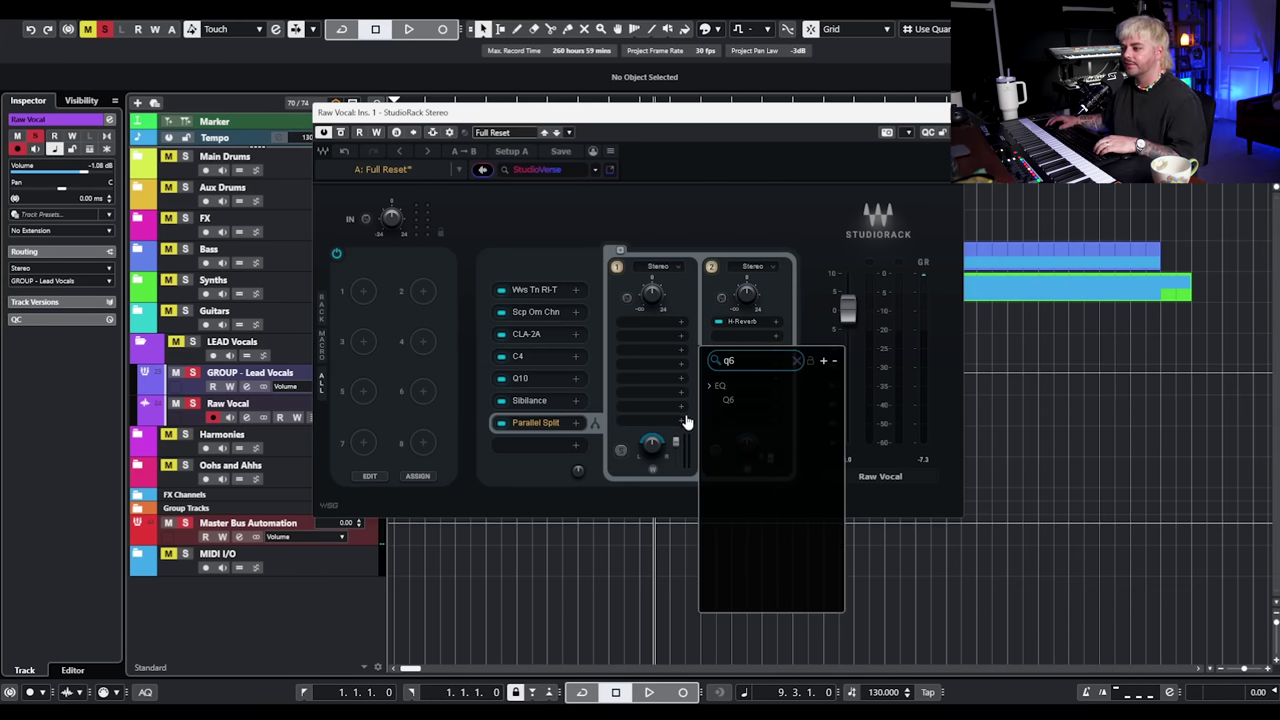
click(728, 399)
drag(1150, 149, 286, 37)
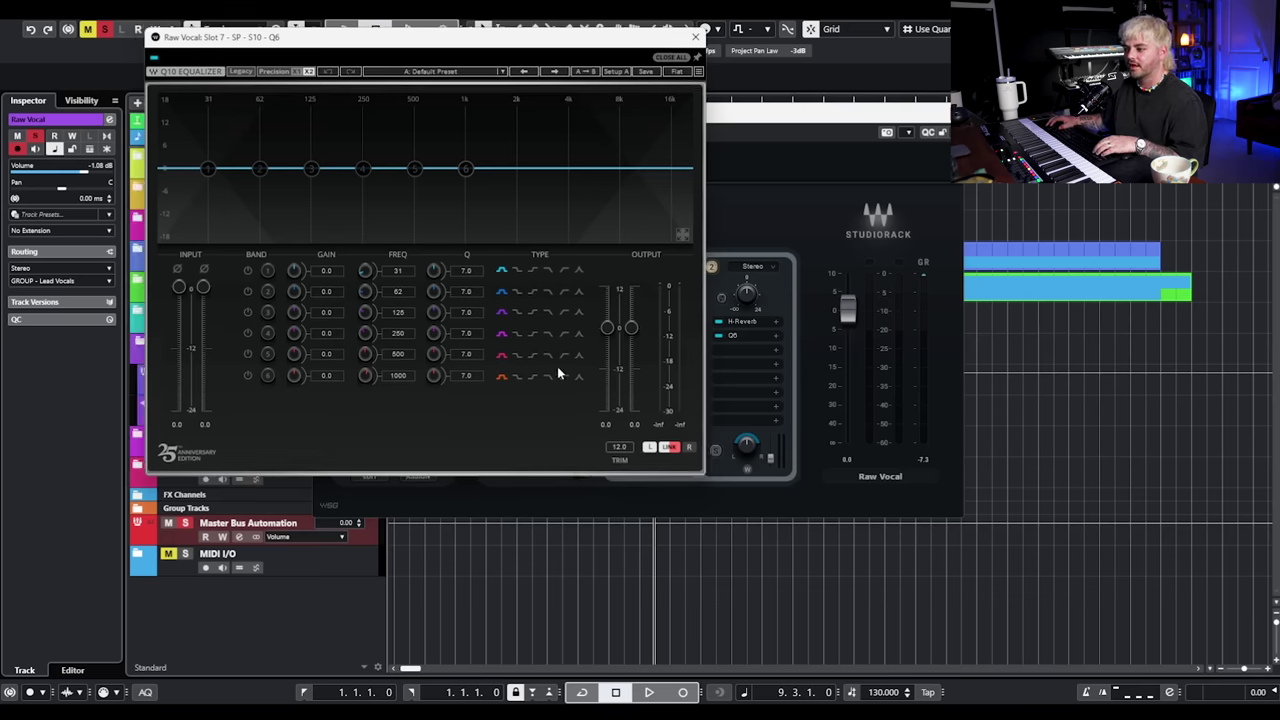
Band-limit the reverb in Q6 with a high-pass at about 350 Hz and a low-pass at 4817 Hz, audition it and close Q6.
drag(207, 169, 388, 175)
drag(466, 168, 587, 168)
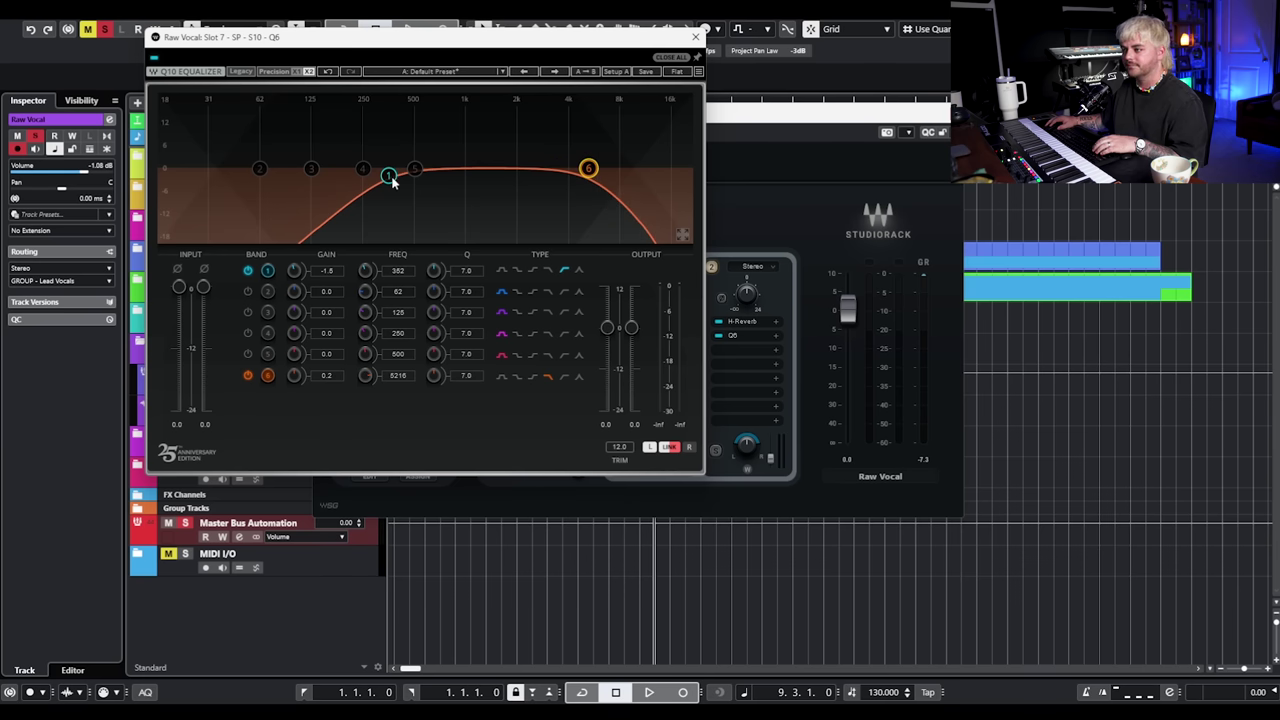
key(space)
drag(588, 168, 582, 167)
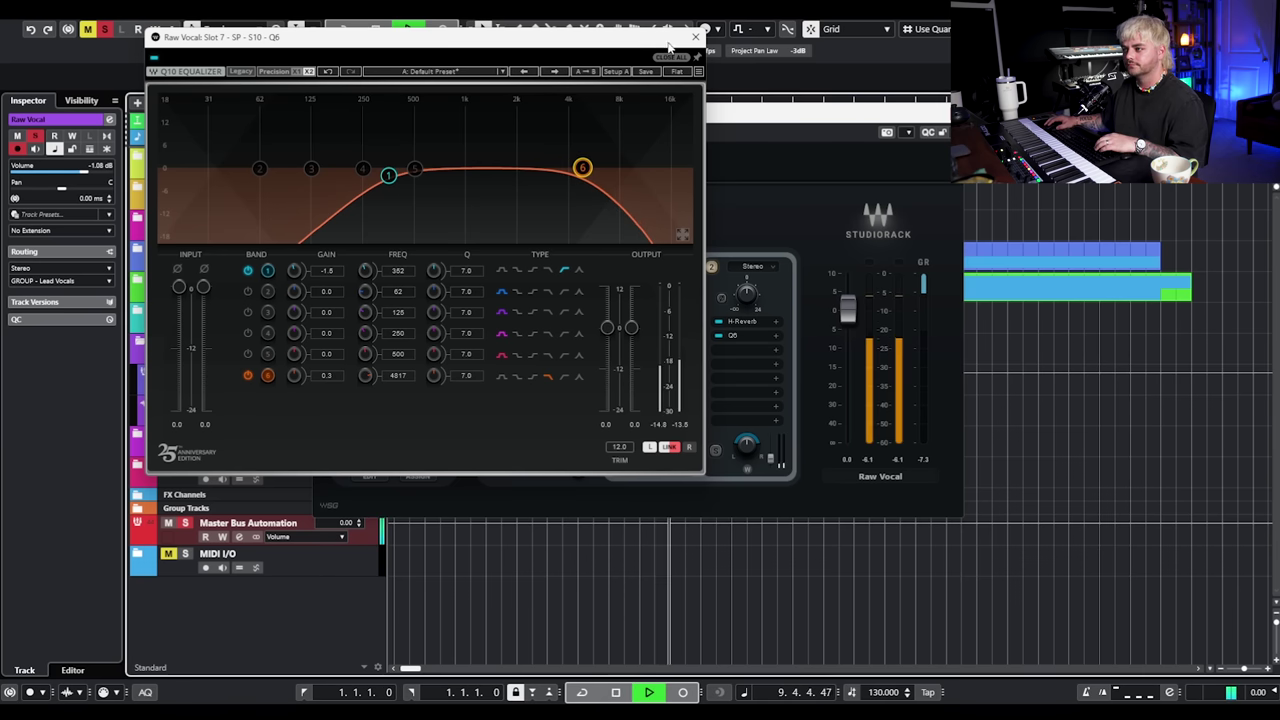
key(space)
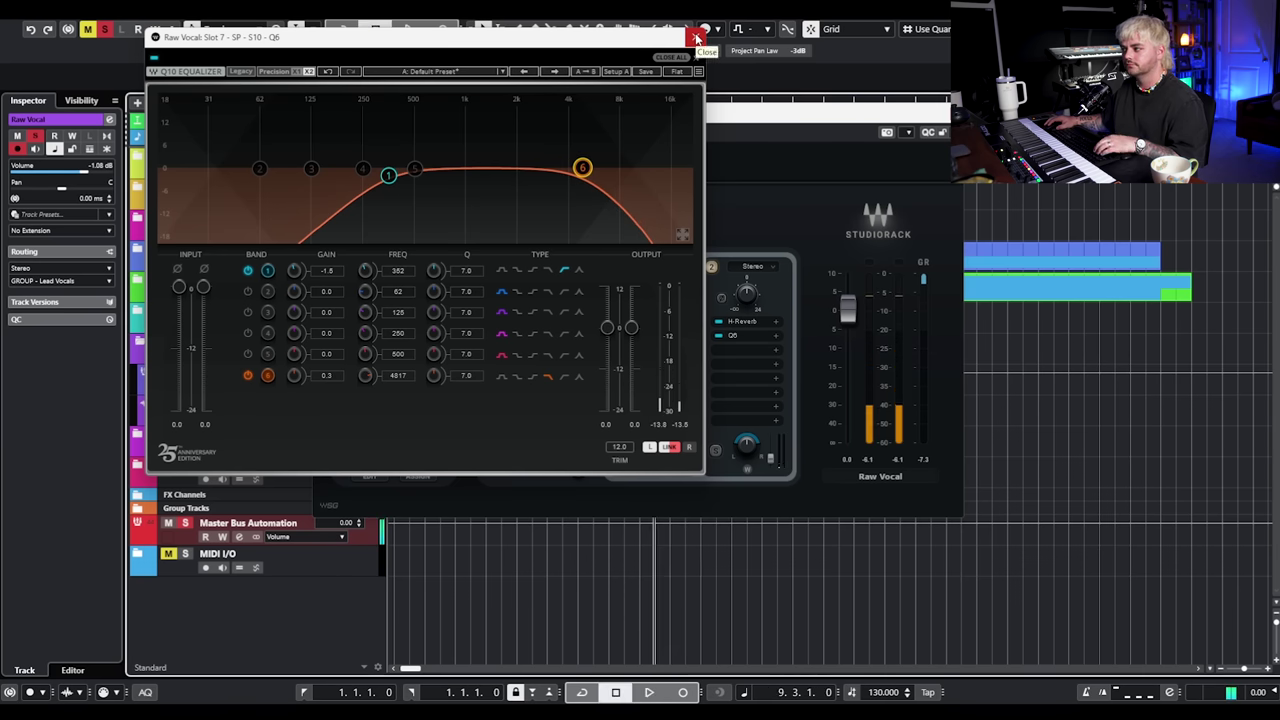
click(697, 37)
Add a third chain to the Parallel Split and insert Doubler2 in its first slot.
click(619, 253)
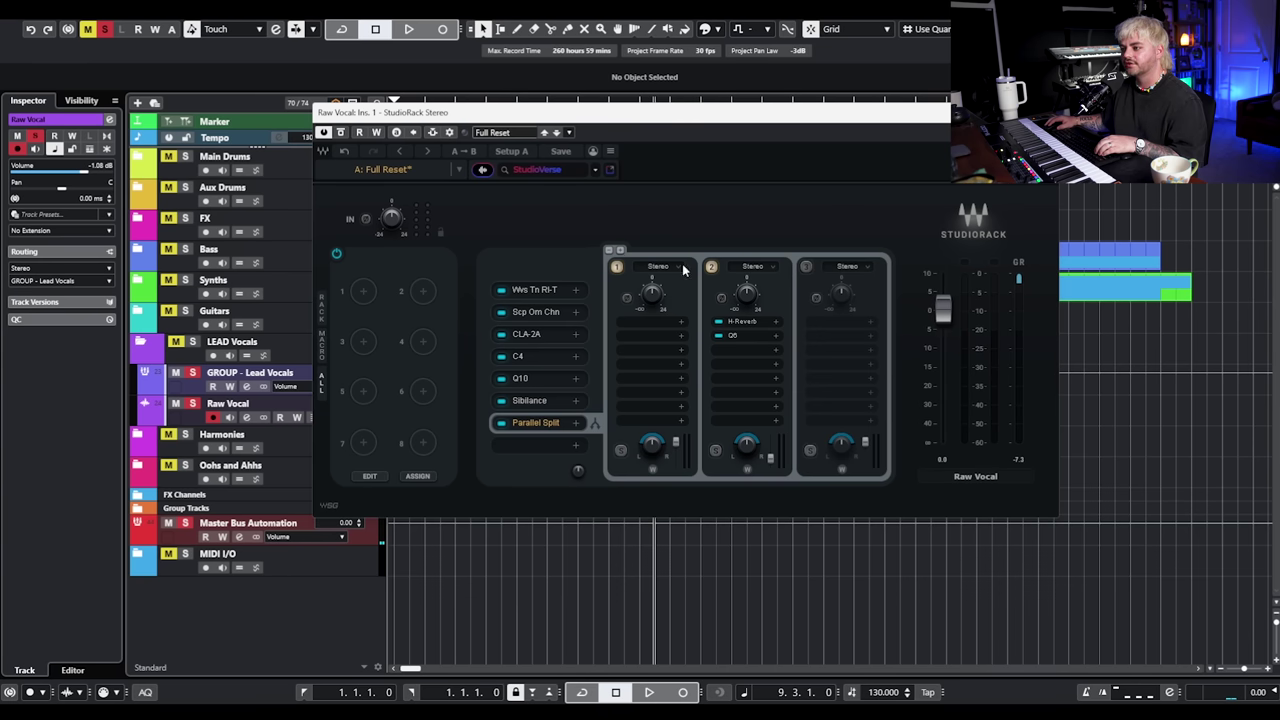
click(818, 320)
text(dobul;)
key(BackSpace)
key(BackSpace)
key(BackSpace)
key(BackSpace)
key(BackSpace)
key(BackSpace)
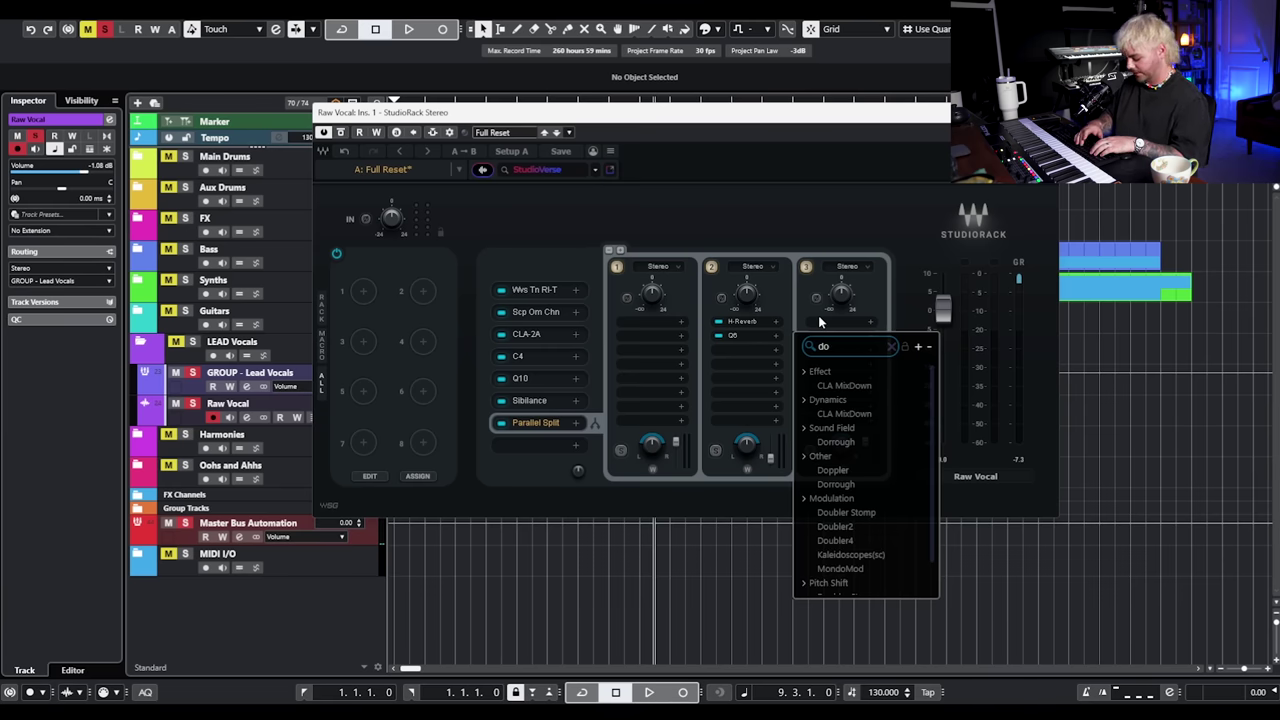
text(doub)
click(835, 399)
Load the Basic Doubler factory preset in Doubler2 and close the plugin.
drag(1173, 260, 615, 193)
click(680, 204)
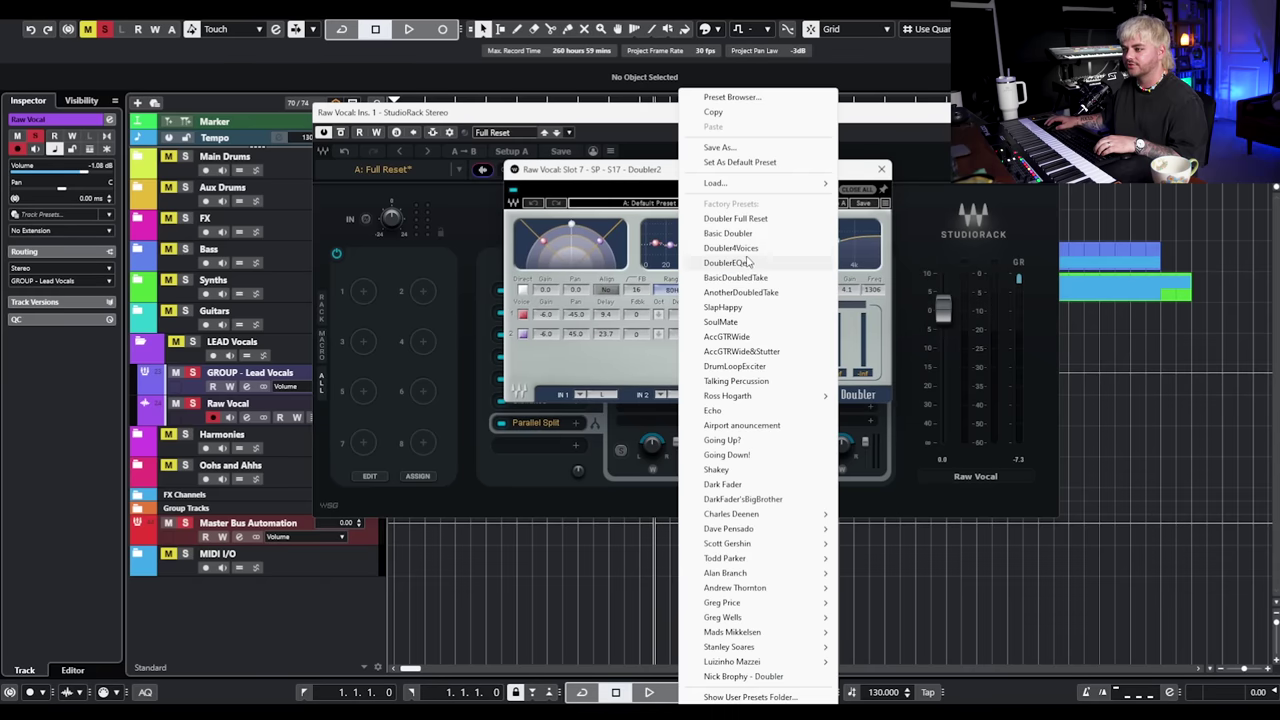
click(765, 238)
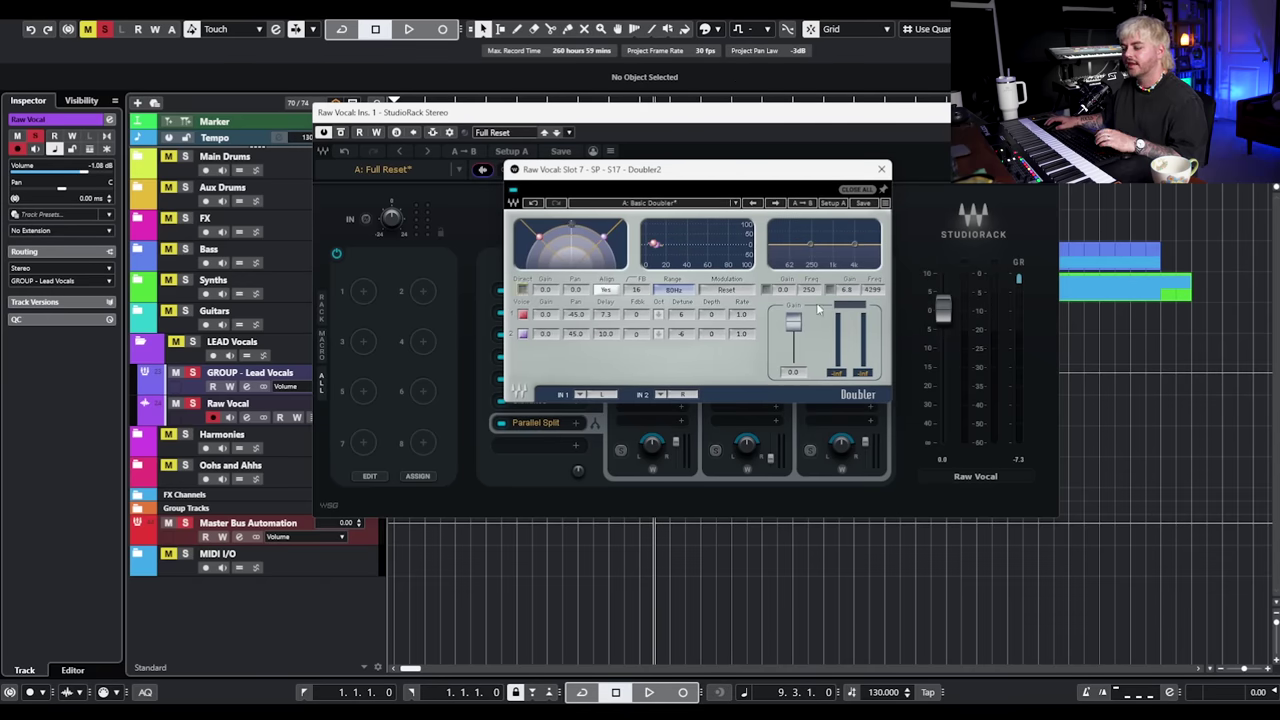
click(881, 169)
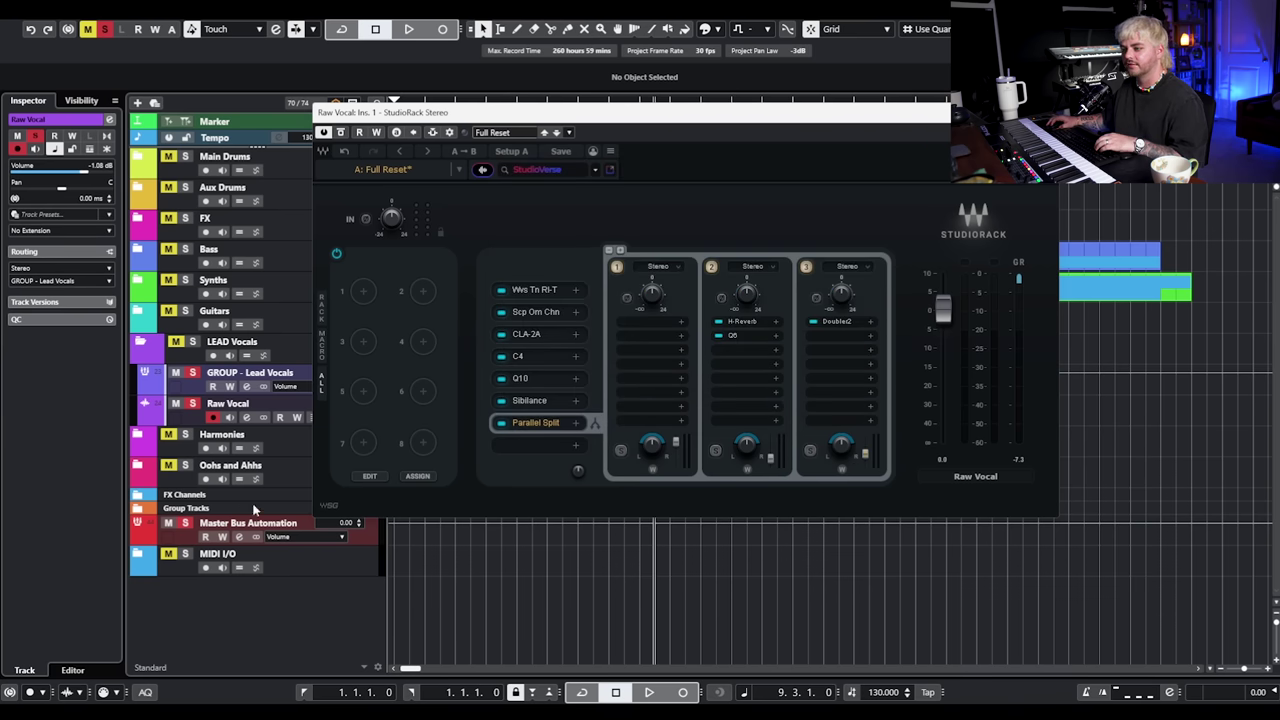
Balance the doubler level in parallel chain 3 while auditioning the vocal soloed and in the full mix.
key(space)
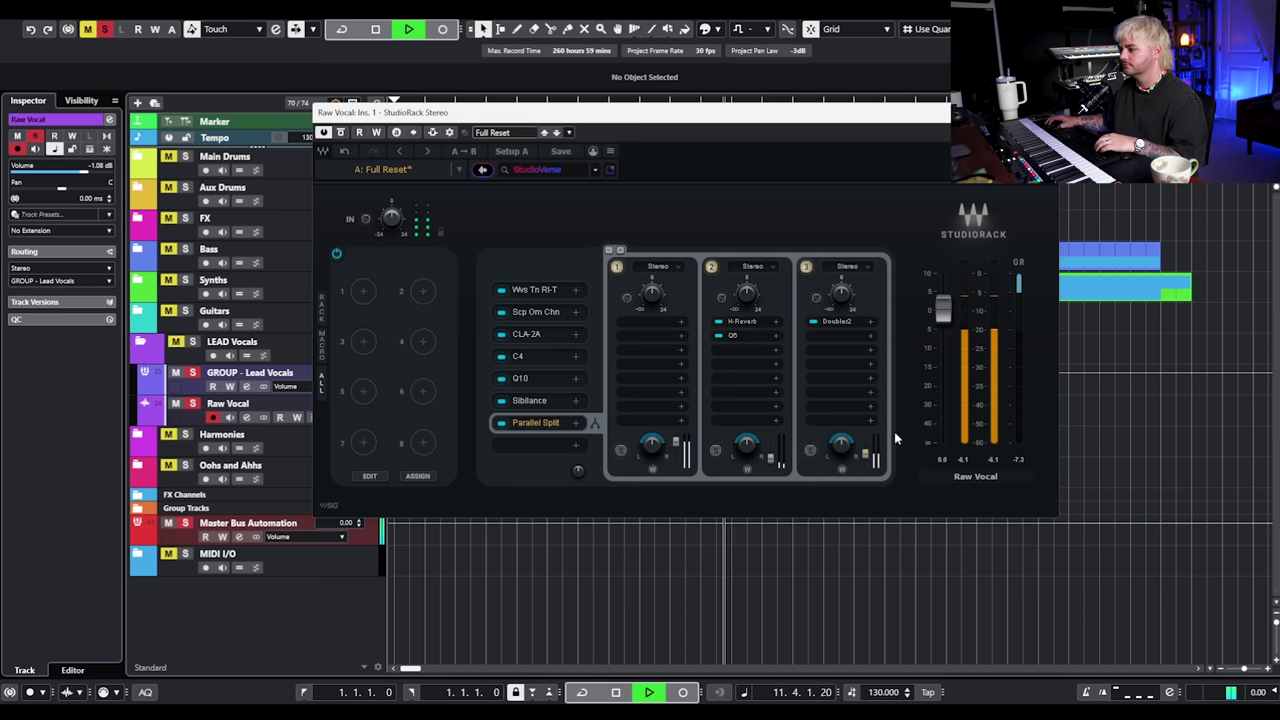
key(space)
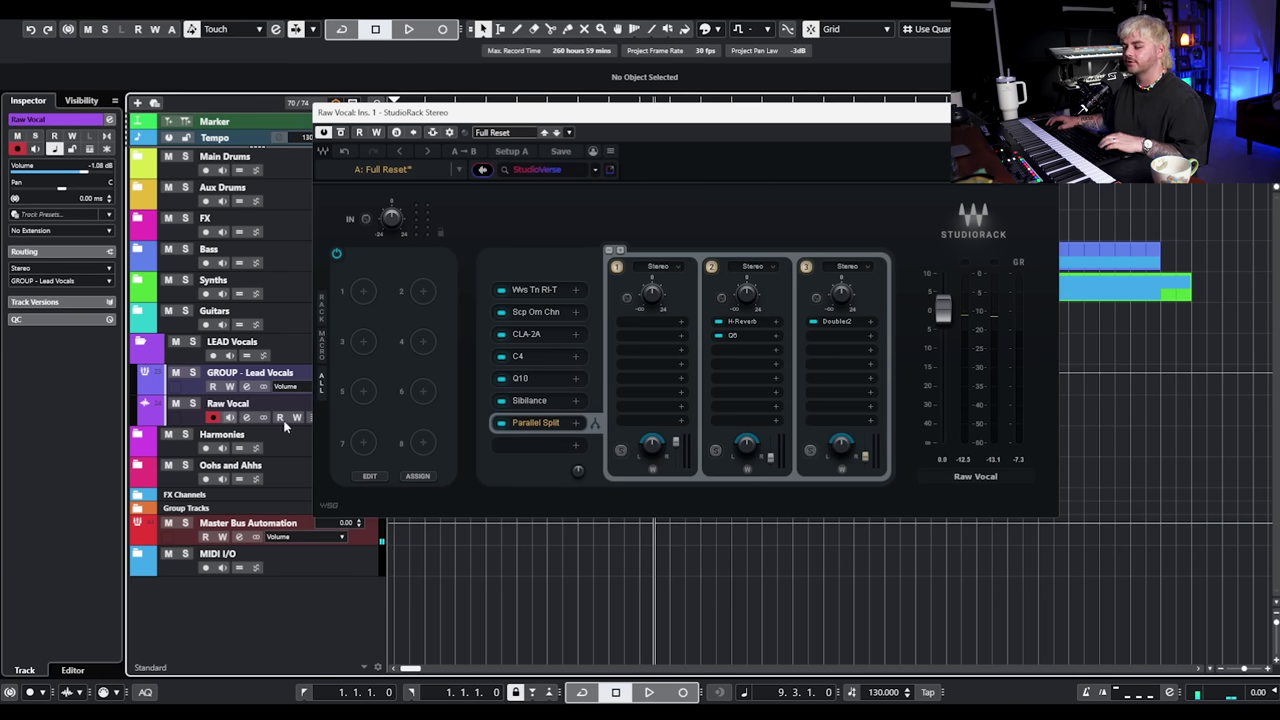
key(space)
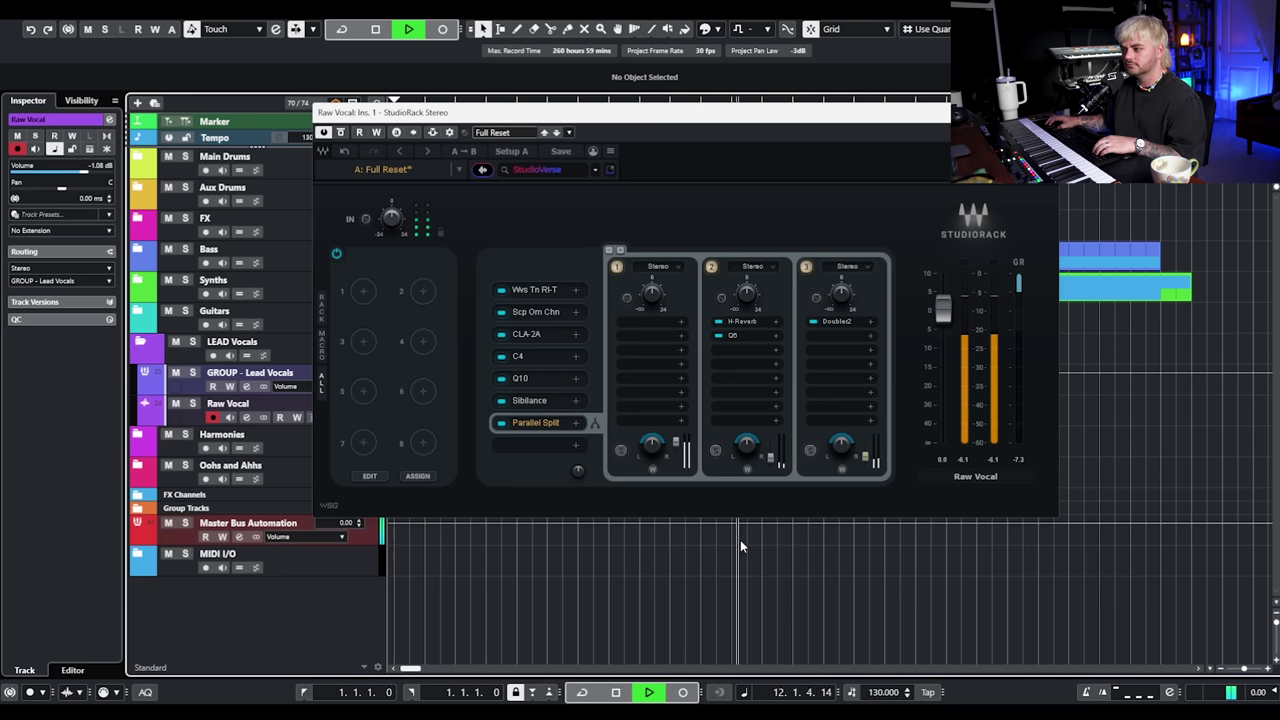
key(space)
Insert PuigTec EQP1A after Parallel Split and set its low-frequency boost and attenuation to about 3 at 100 CPS.
click(527, 449)
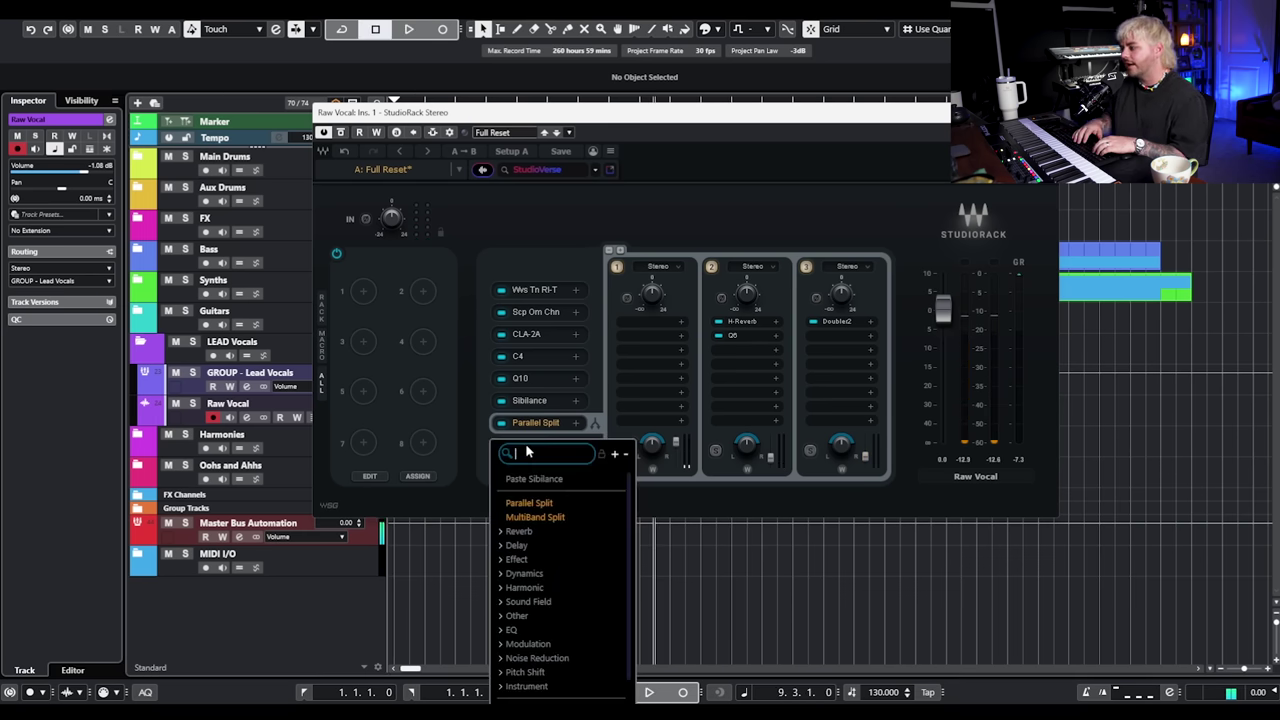
text(eqp)
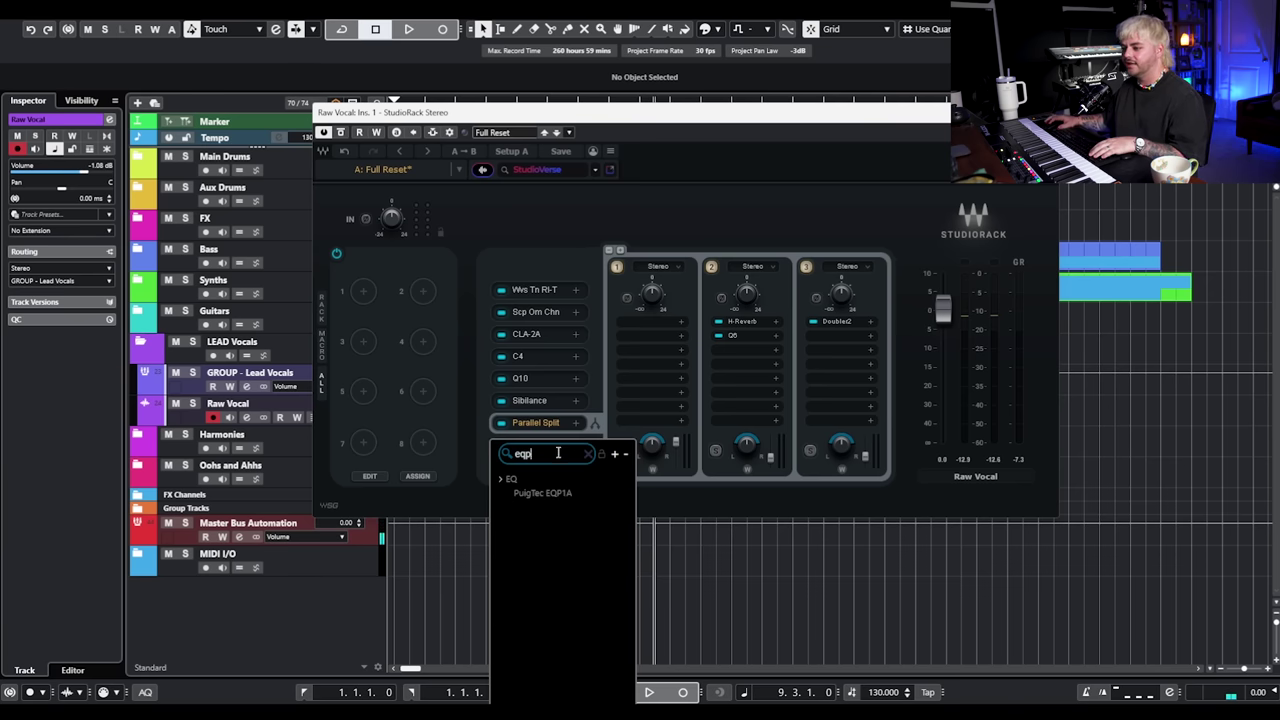
click(565, 495)
drag(1100, 250, 478, 222)
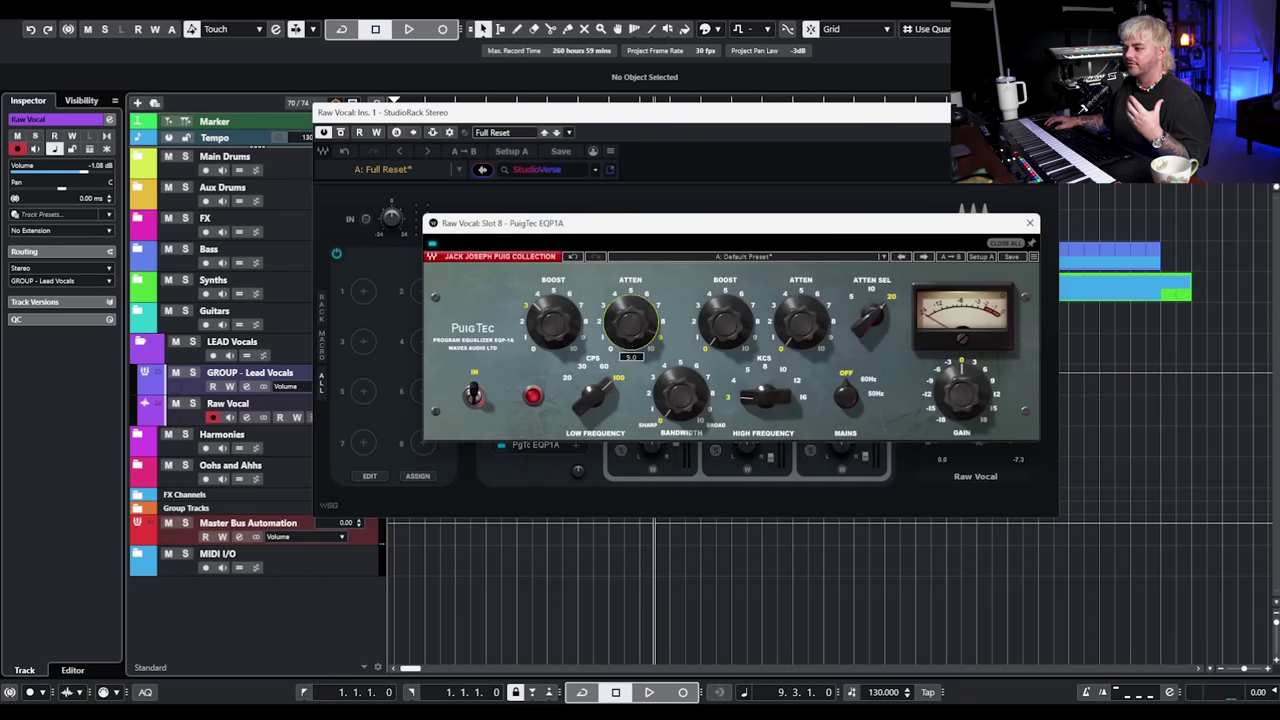
Tune PuigTec EQP1A during playback with high frequency at 12 KCS, low boost 2.6, low attenuation about 4 and bandwidth about 5, and close it.
drag(666, 409, 666, 388)
drag(732, 350, 732, 344)
mouse_move(793, 330)
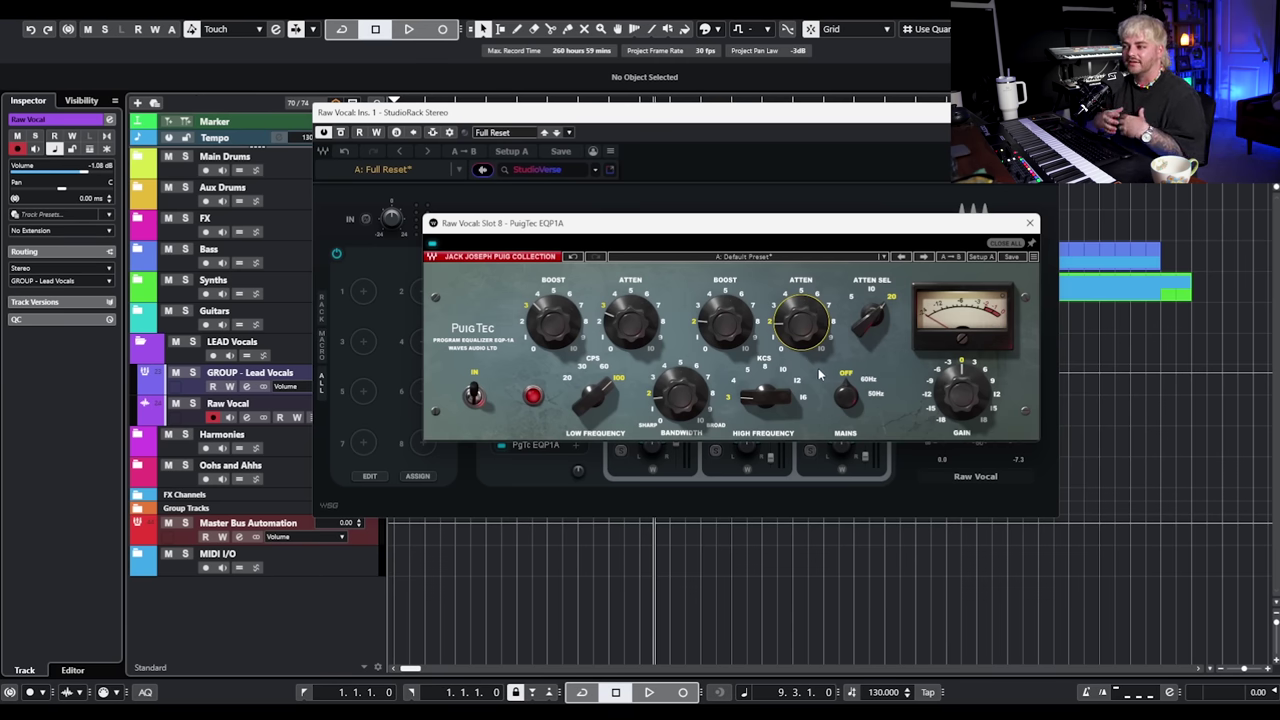
key(space)
drag(725, 328, 725, 314)
drag(800, 330, 800, 320)
drag(765, 398, 766, 364)
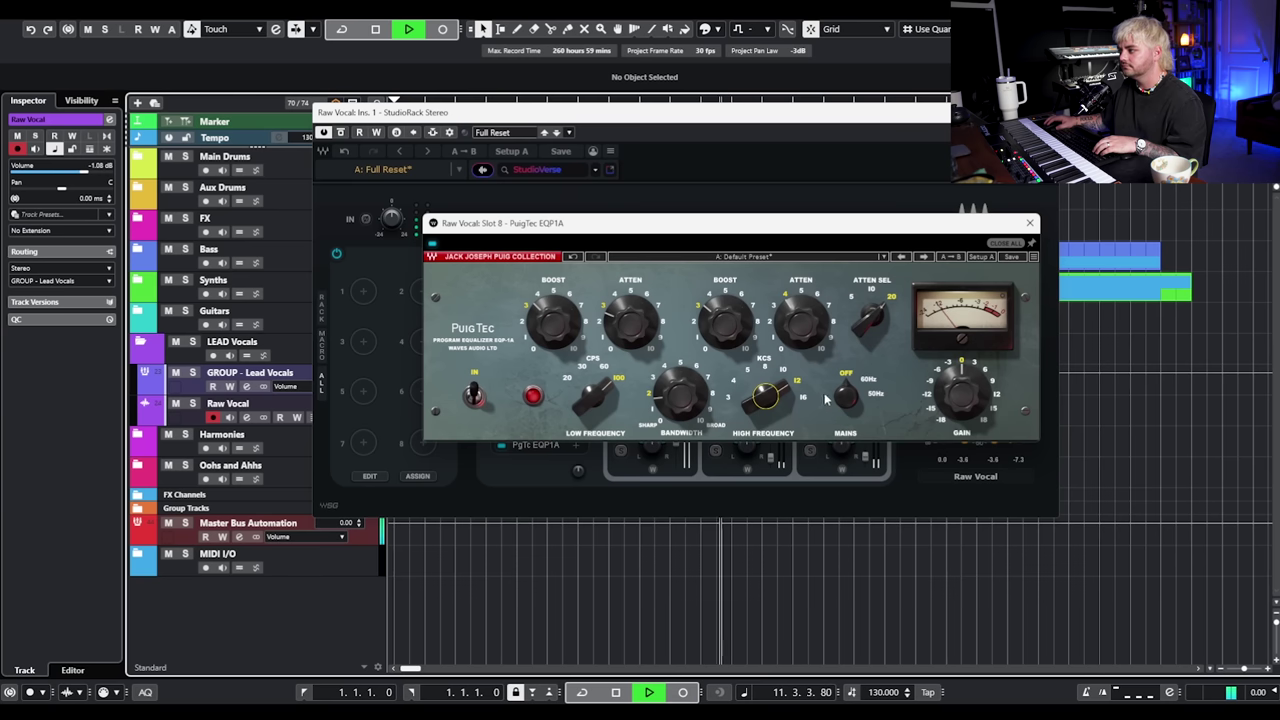
drag(637, 331, 637, 321)
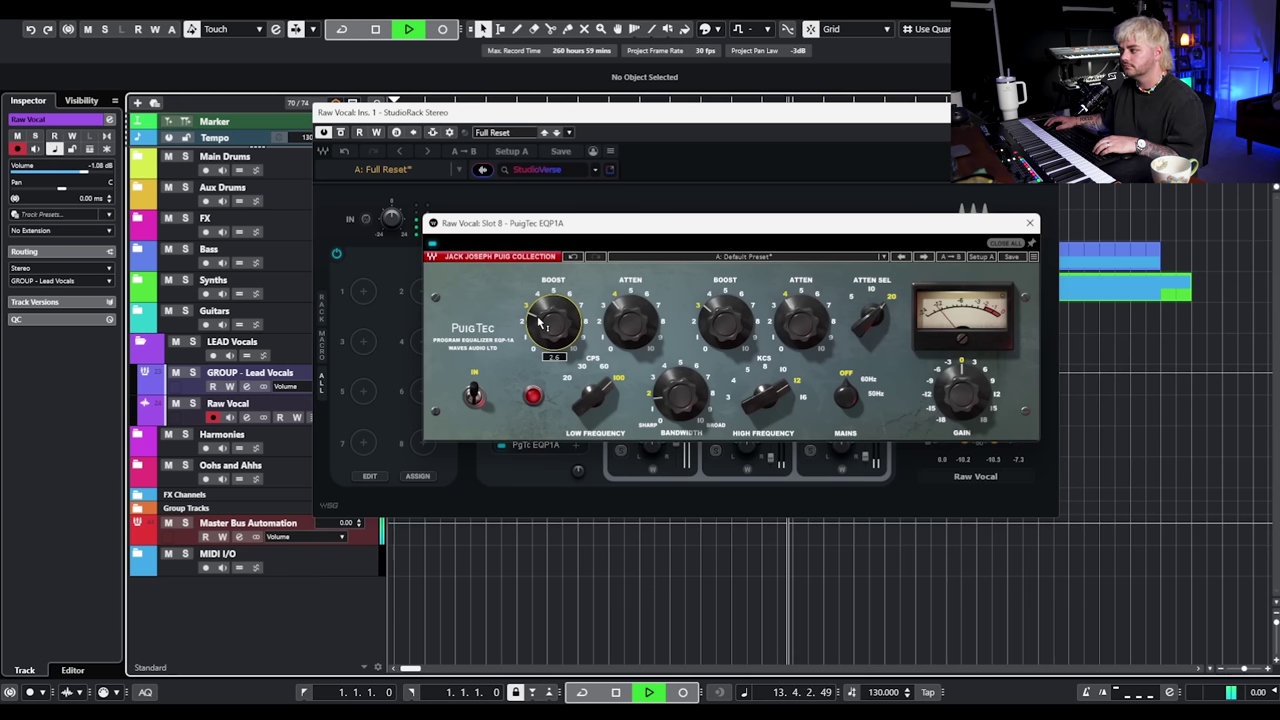
key(space)
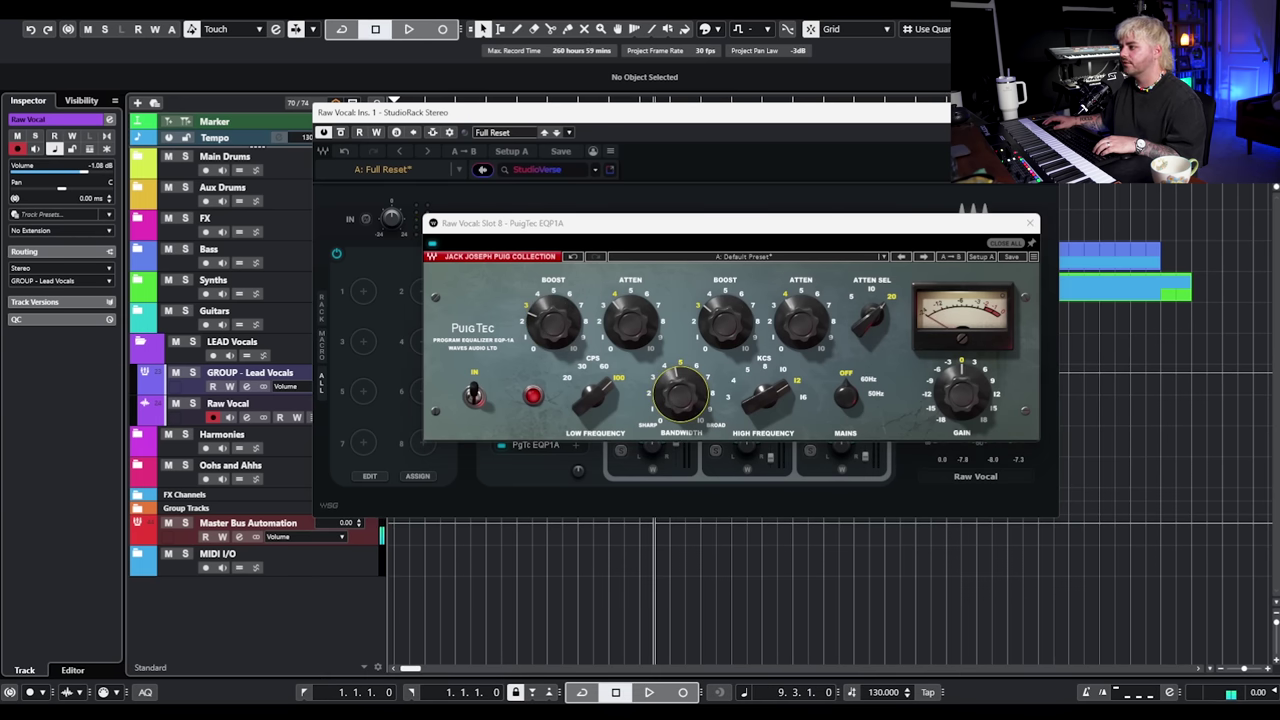
click(1031, 222)
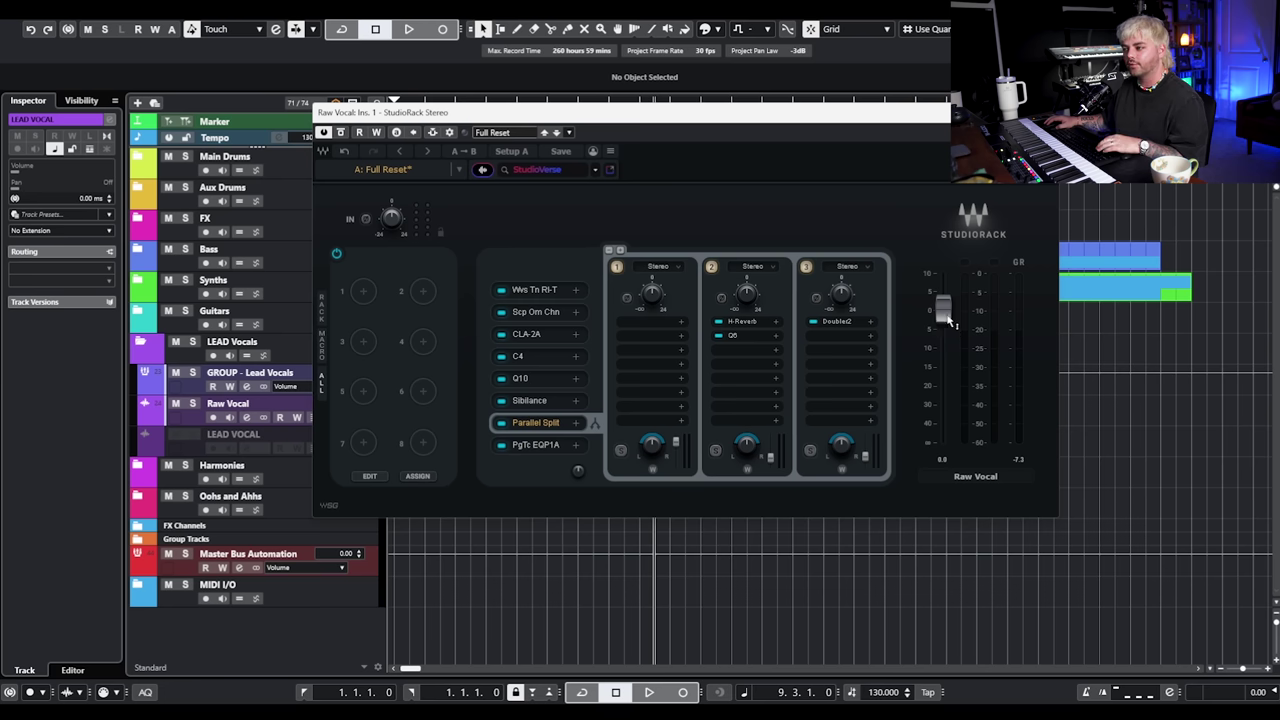
Compare the vocal with StudioRack bypassed and active during playback, raising parallel chain 2's level to about -16 dB.
key(space)
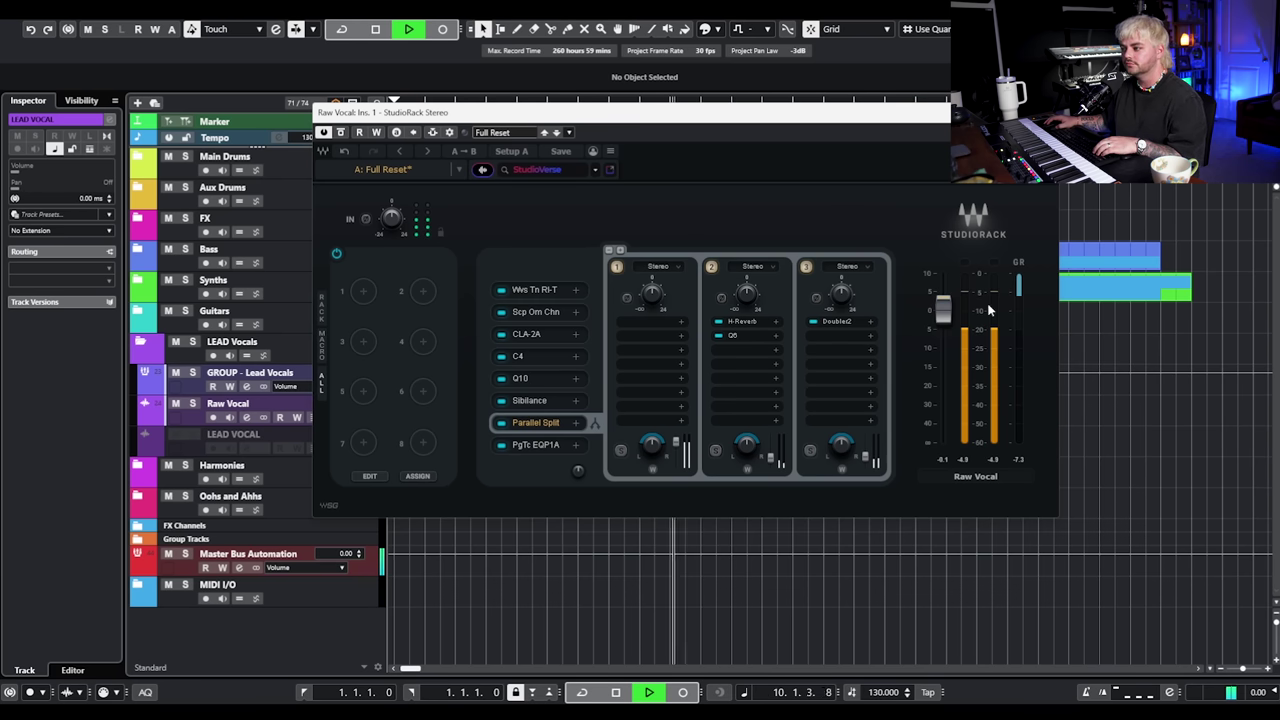
click(341, 133)
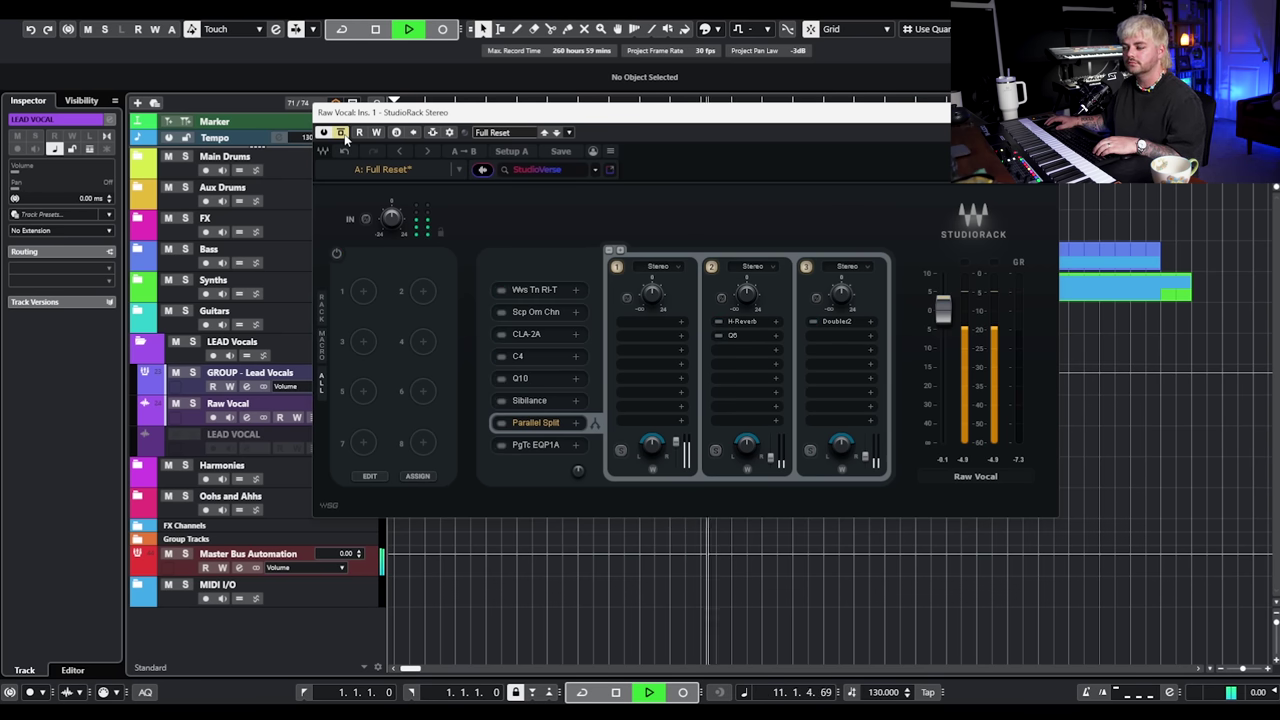
click(344, 136)
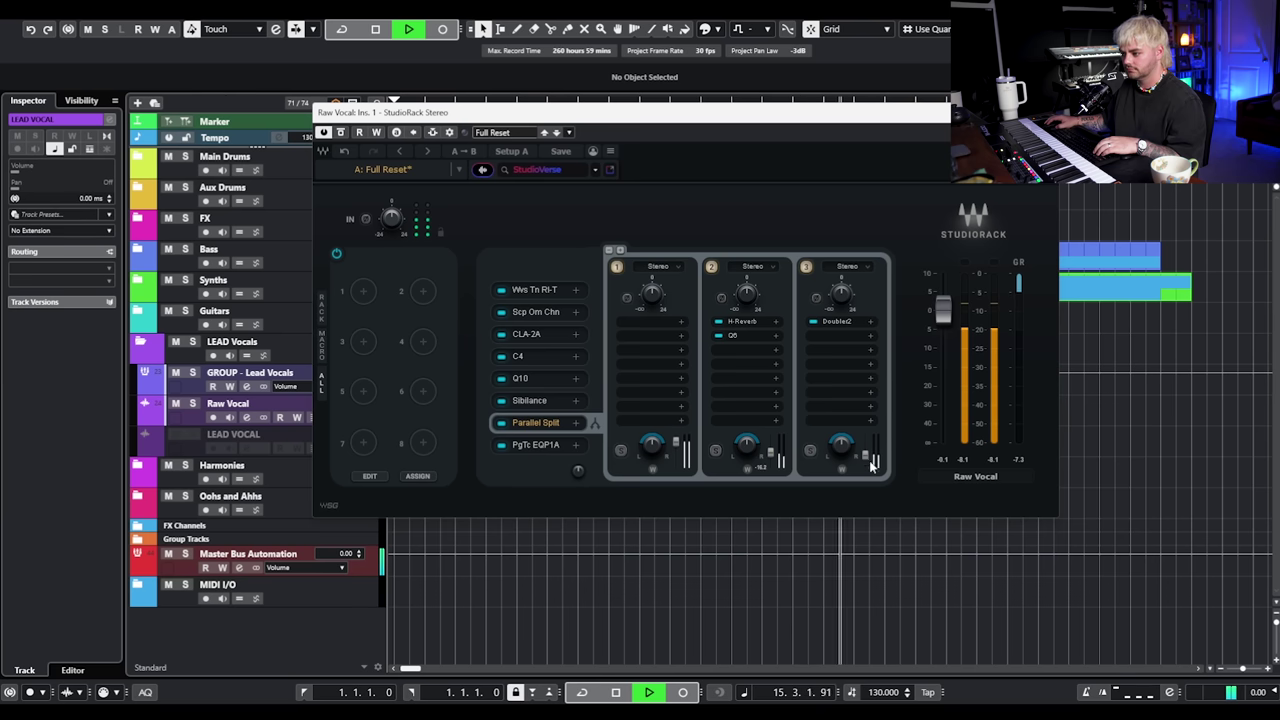
click(341, 133)
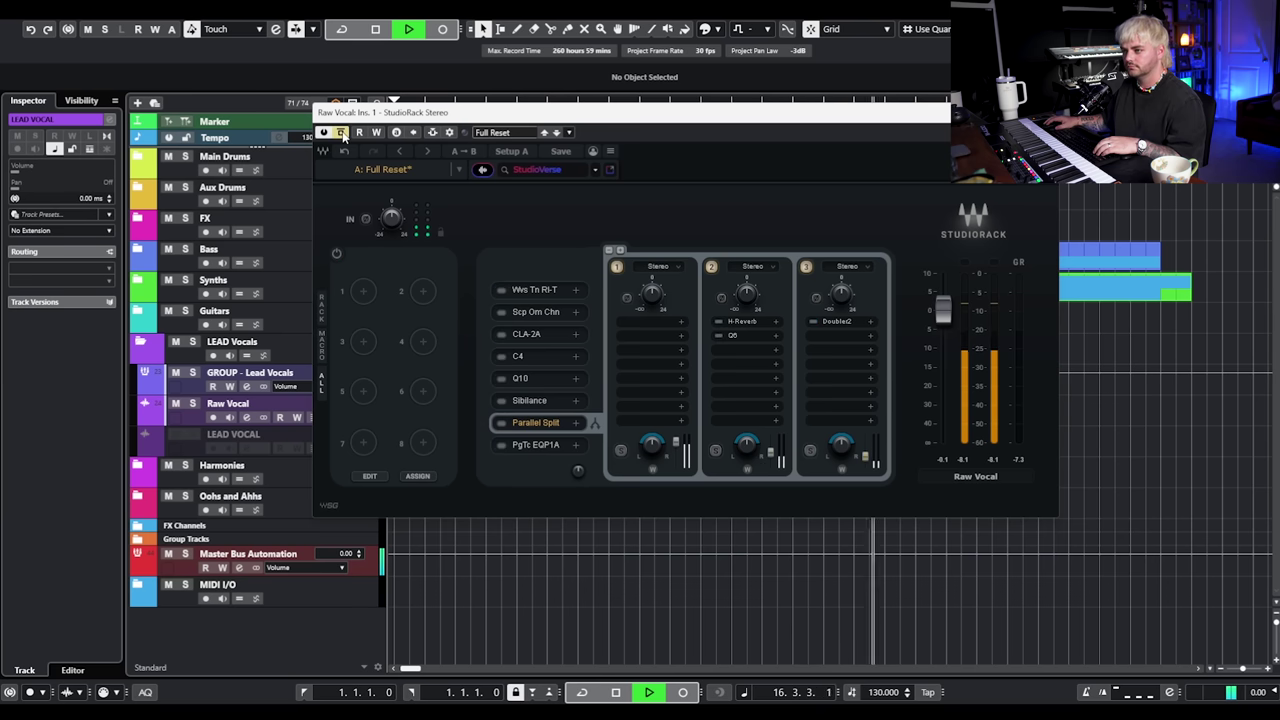
click(341, 133)
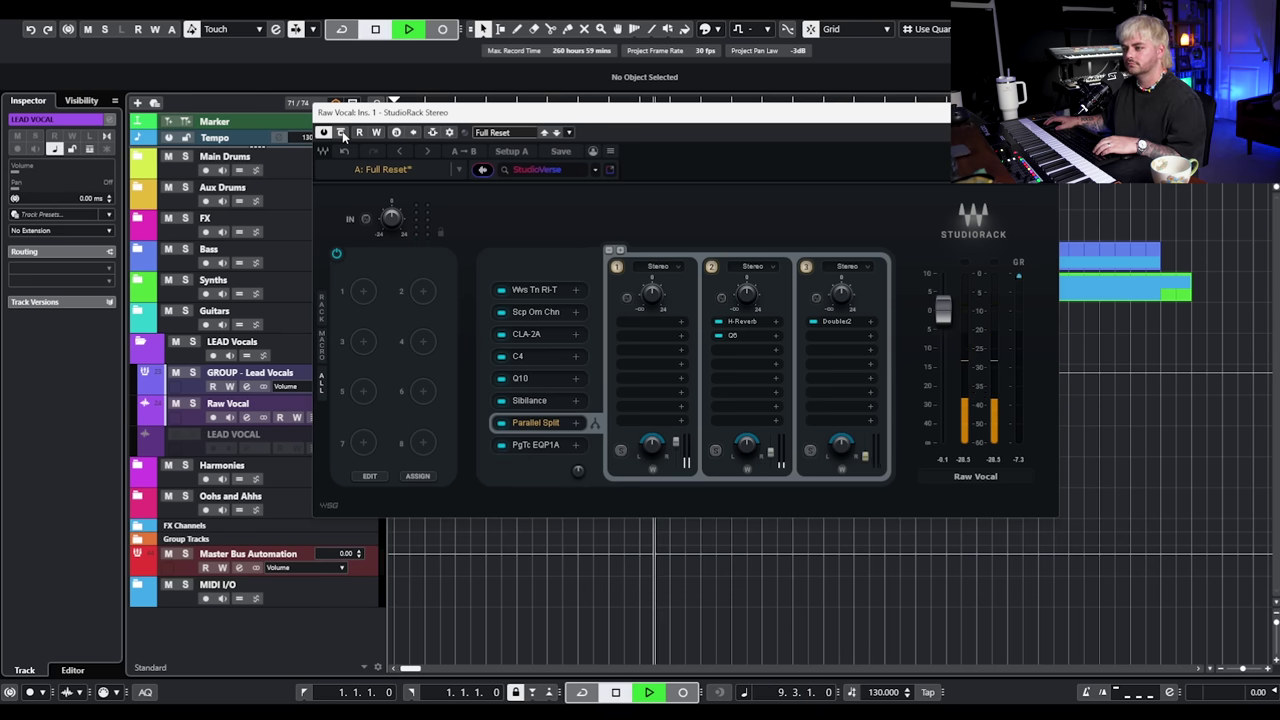
click(341, 133)
click(341, 133)
Check the C4 multiband processor during playback, close it, stop playback and close the StudioRack window.
click(520, 356)
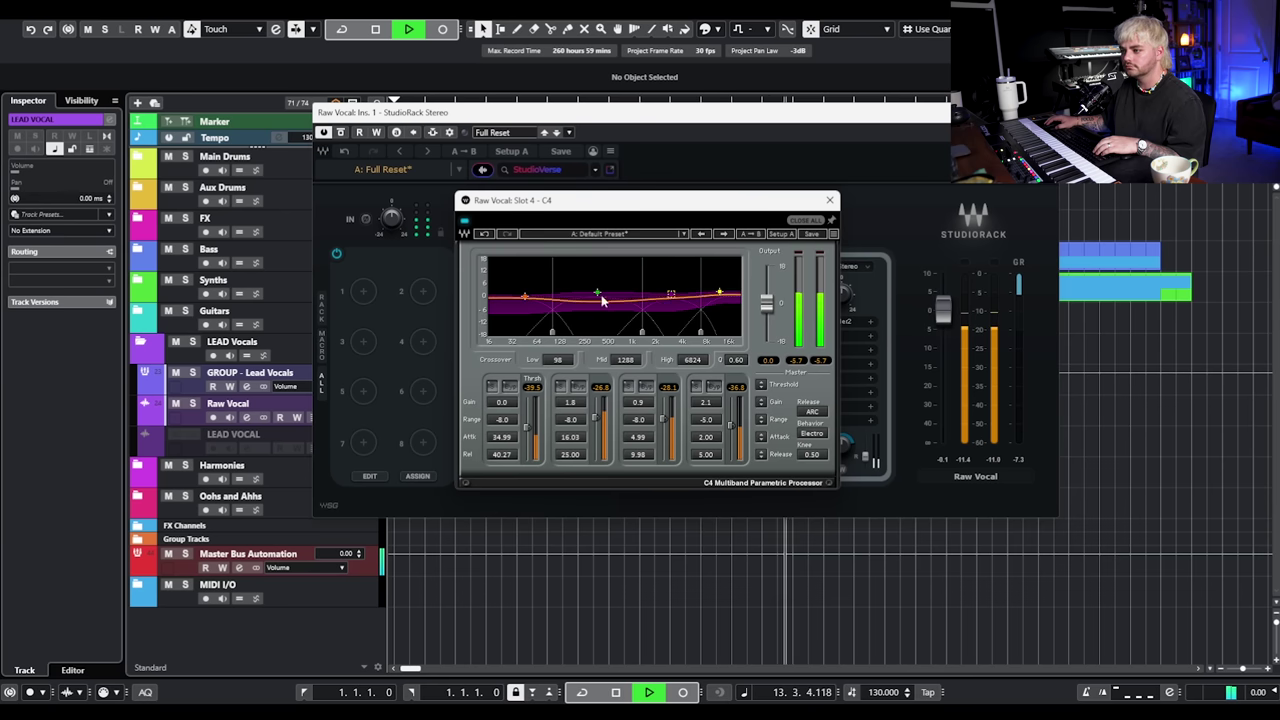
click(830, 203)
key(space)
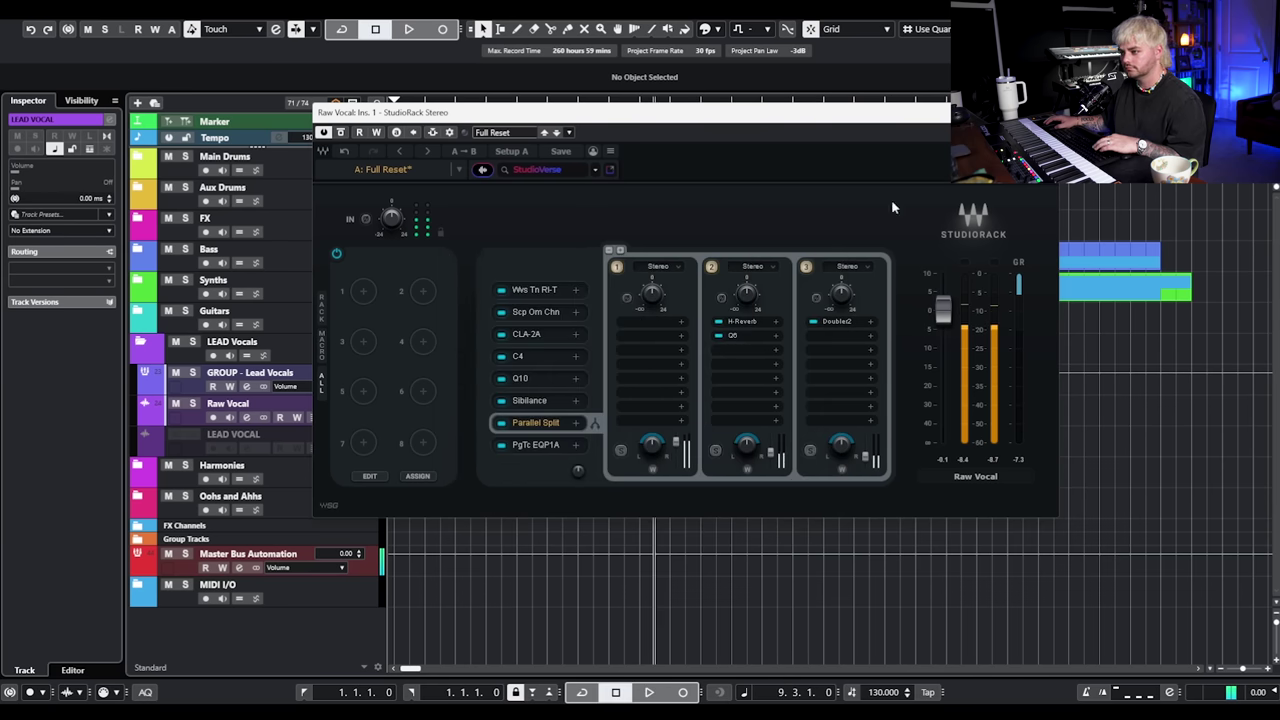
click(1048, 112)
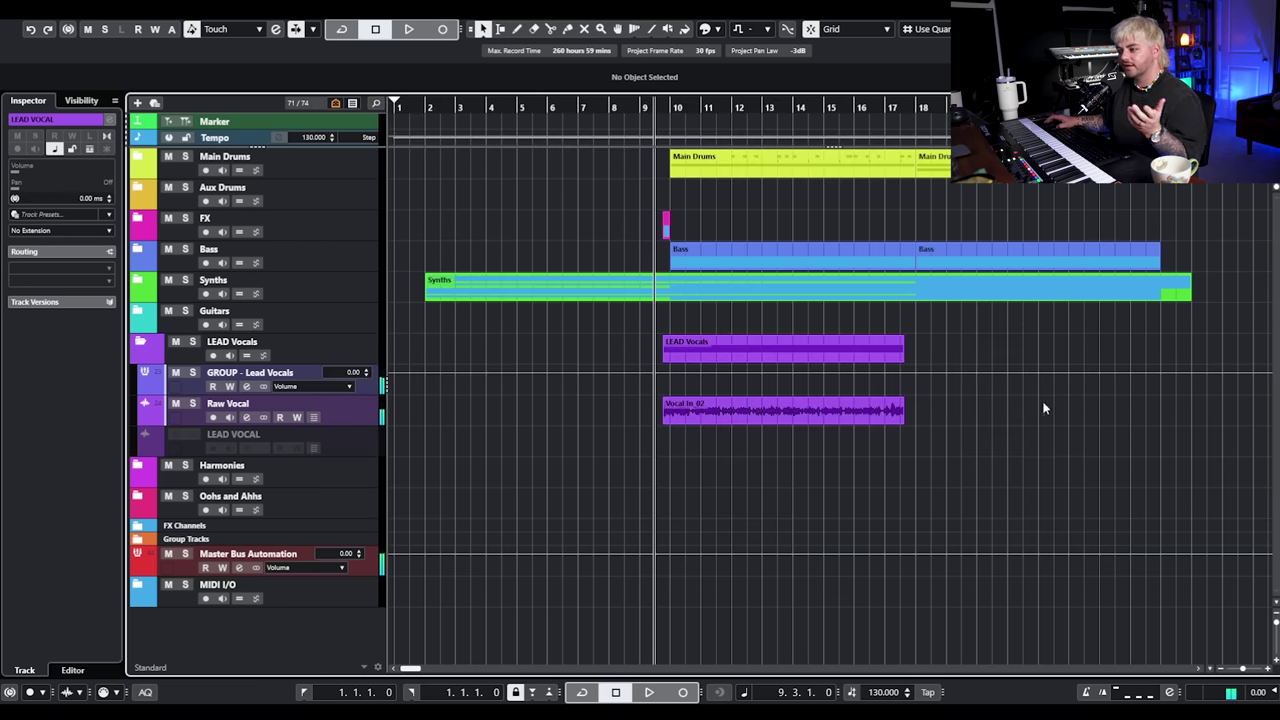
Open the Raw Vocal channel settings, compare the StudioRack insert bypassed and active in the full mix, and close the settings.
click(668, 418)
click(246, 418)
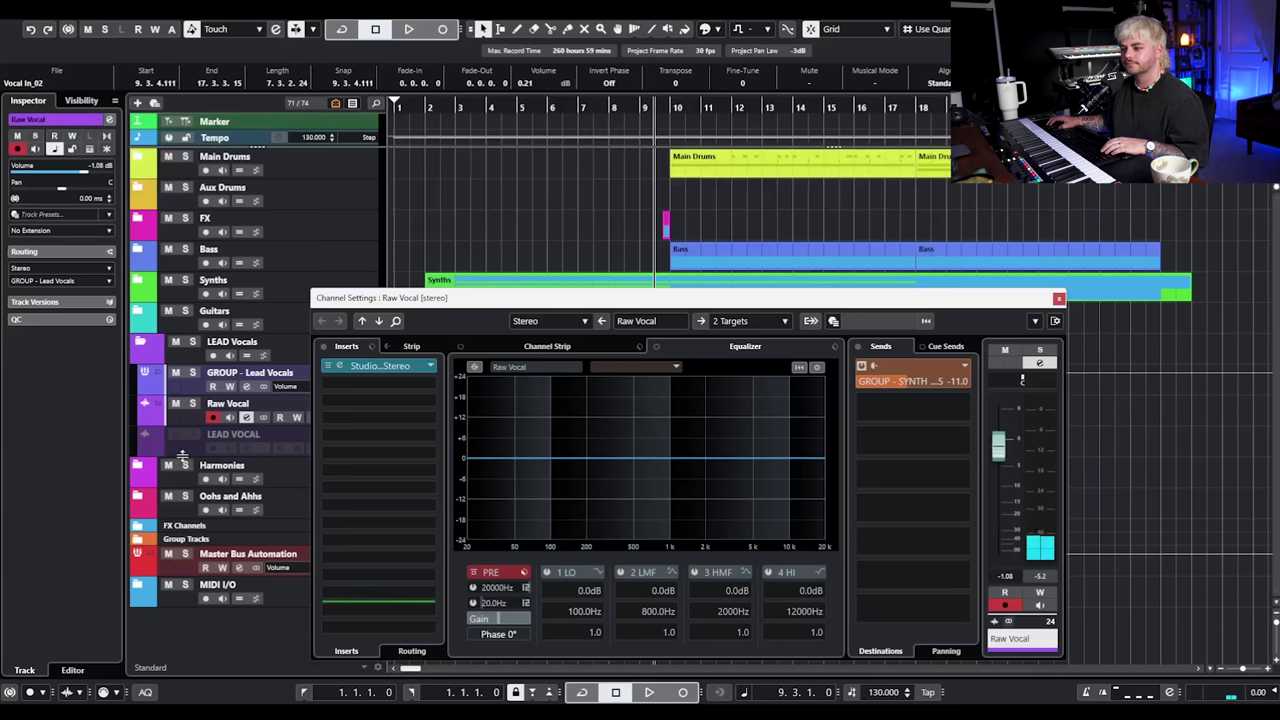
key(space)
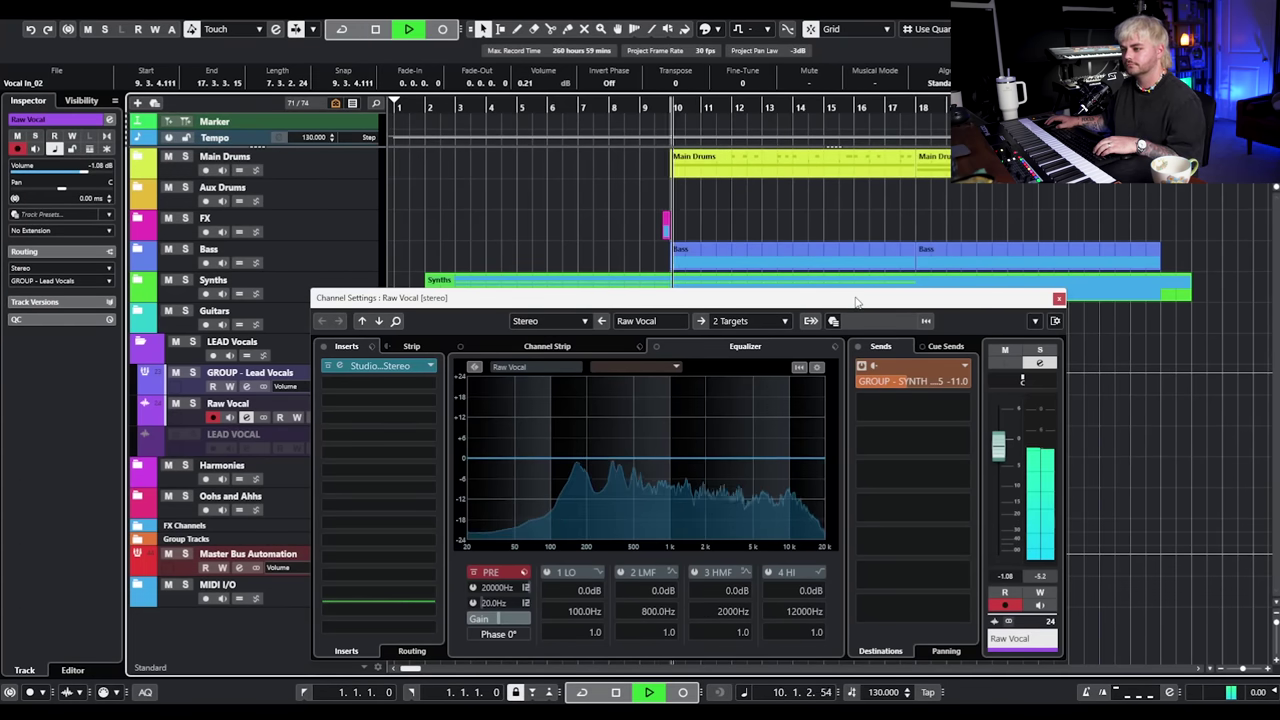
click(327, 367)
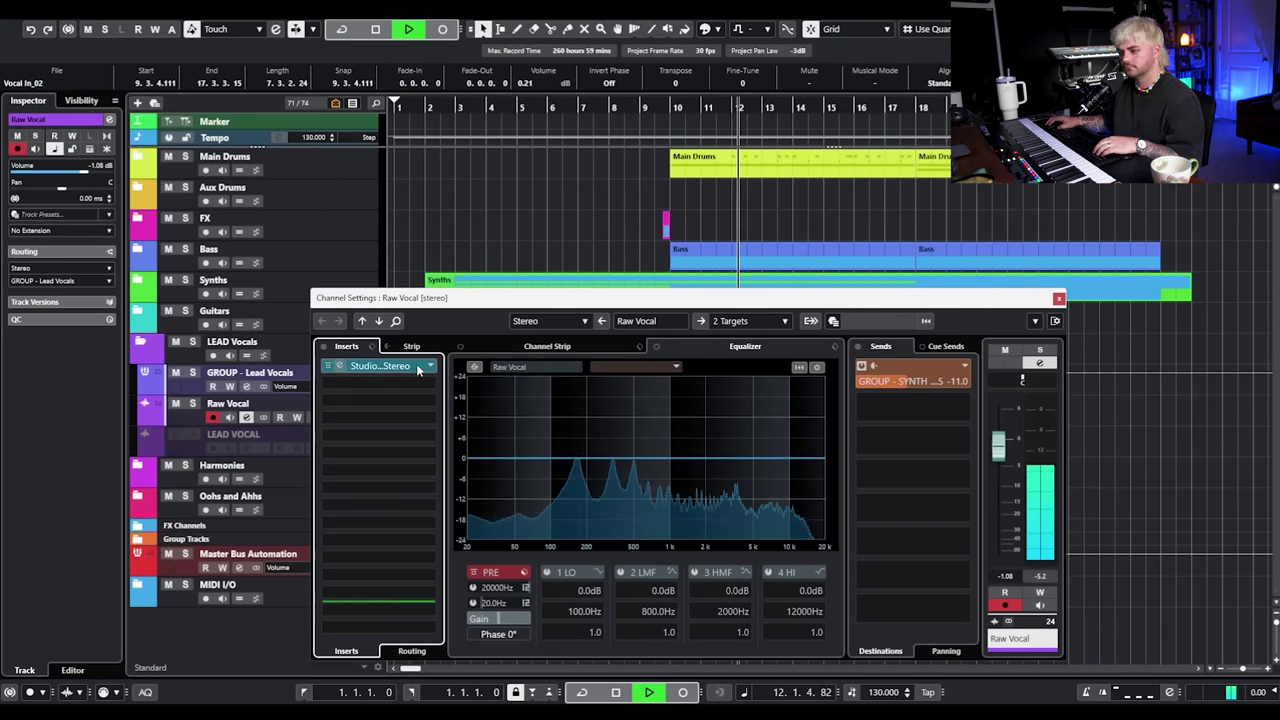
click(1058, 298)
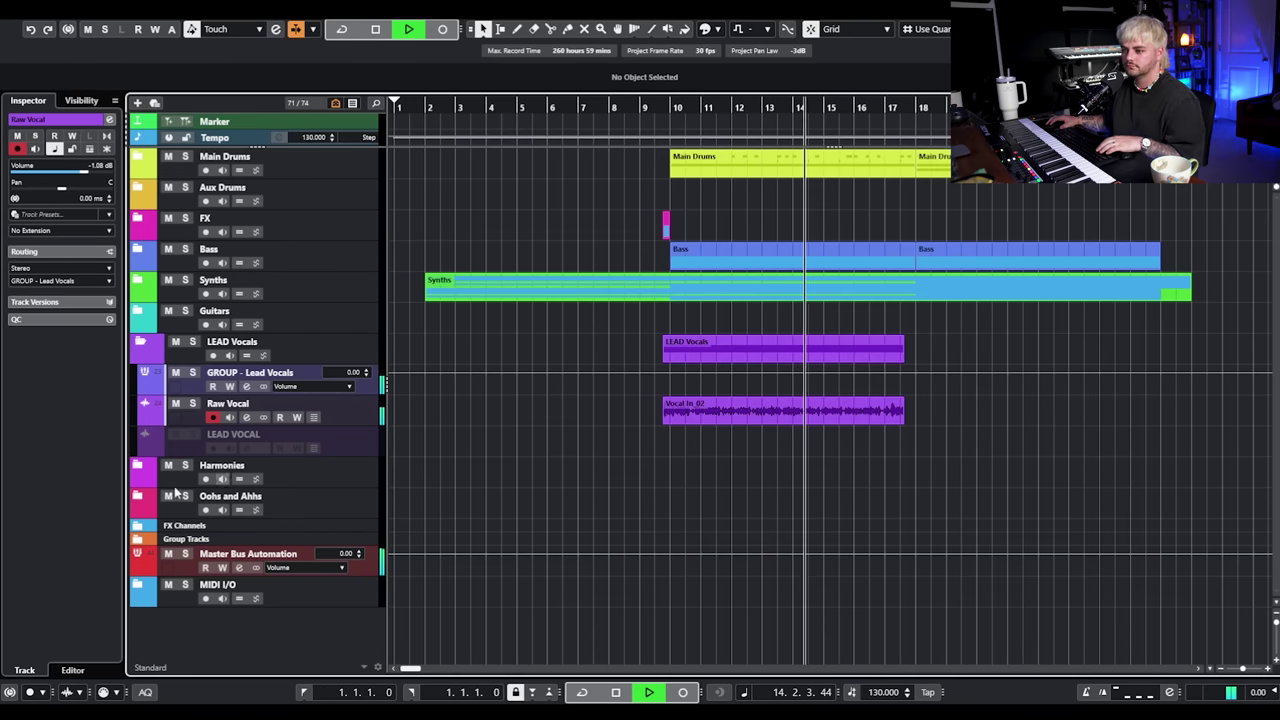
Reopen StudioRack from the Raw Vocal channel inserts to review the finished chain, and close it.
click(246, 417)
click(386, 366)
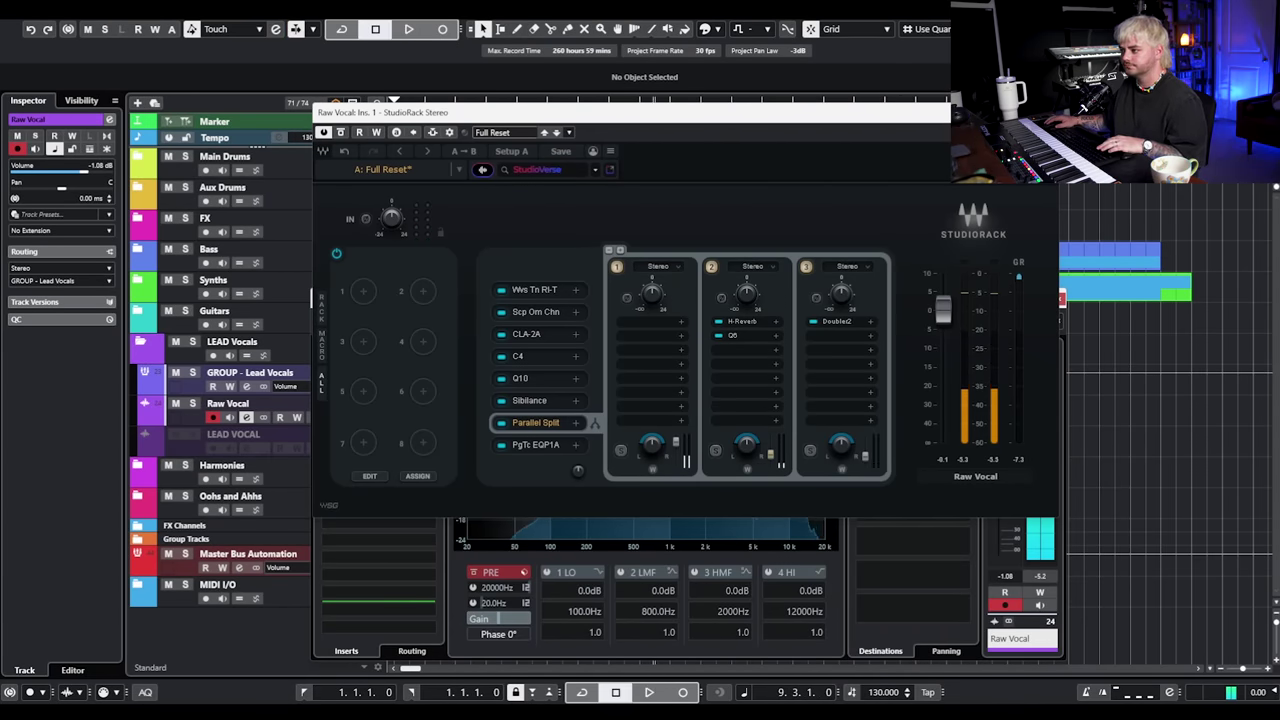
click(1045, 112)
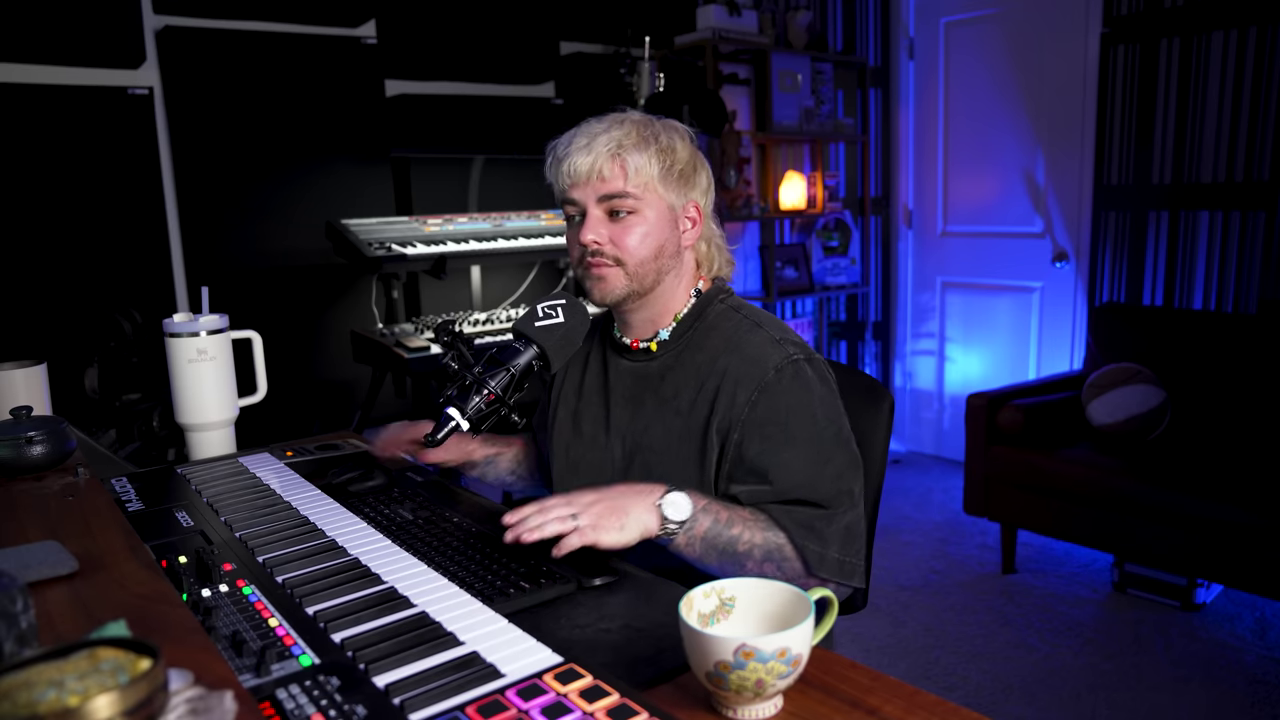